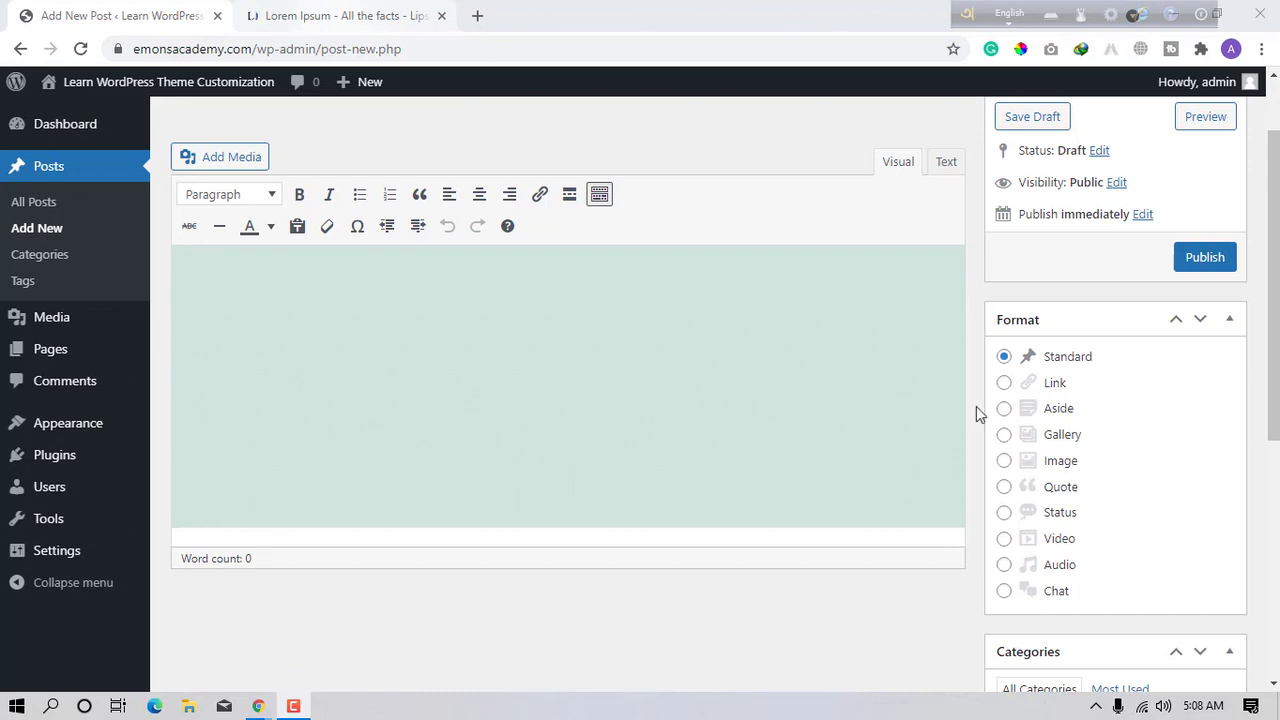
- Search Google for "prothom alo" in a new browser tab and open the prothomalo.com news site
{"action": "left_click", "coordinate": [476, 16]}
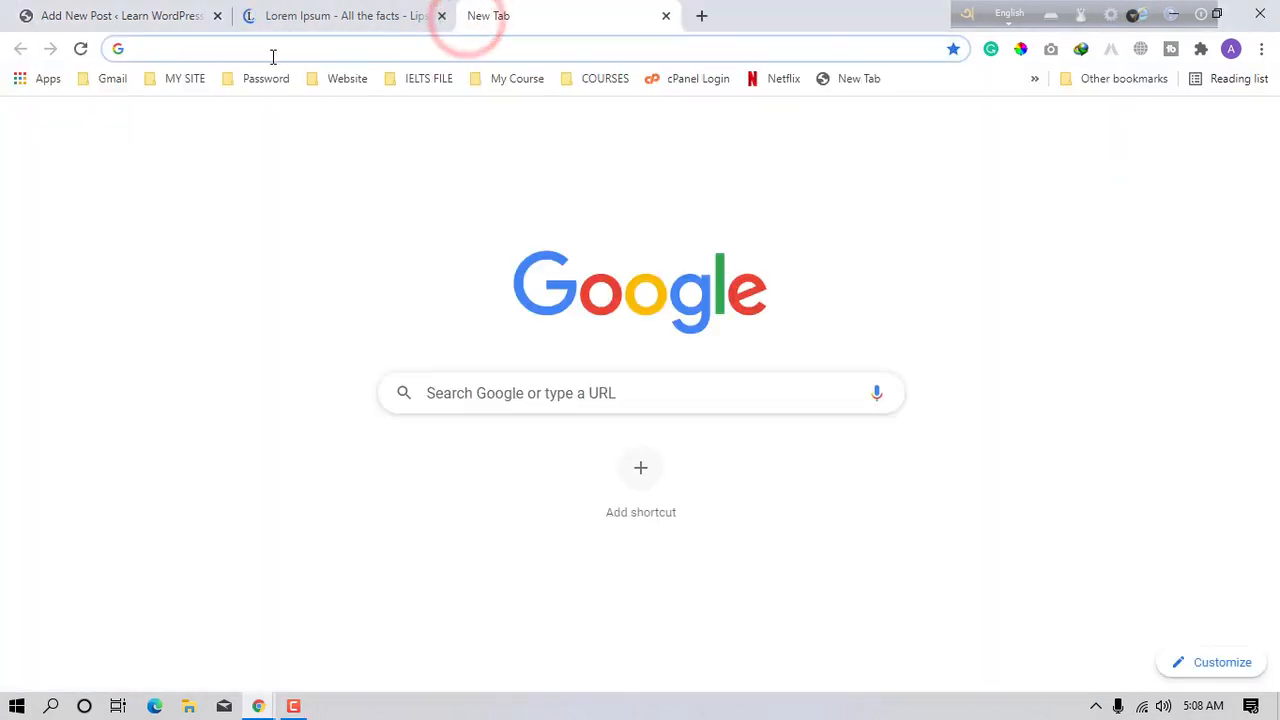
{"action": "type", "text": "pro"}
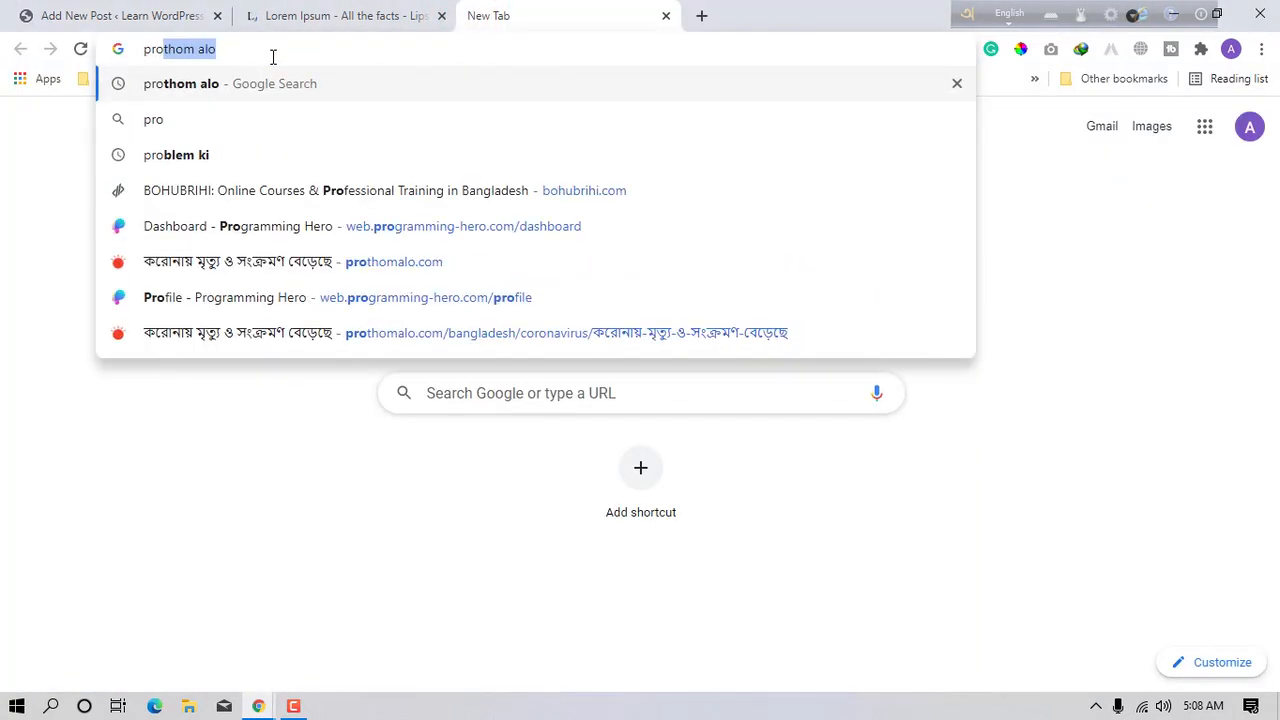
{"action": "key", "text": "Return"}
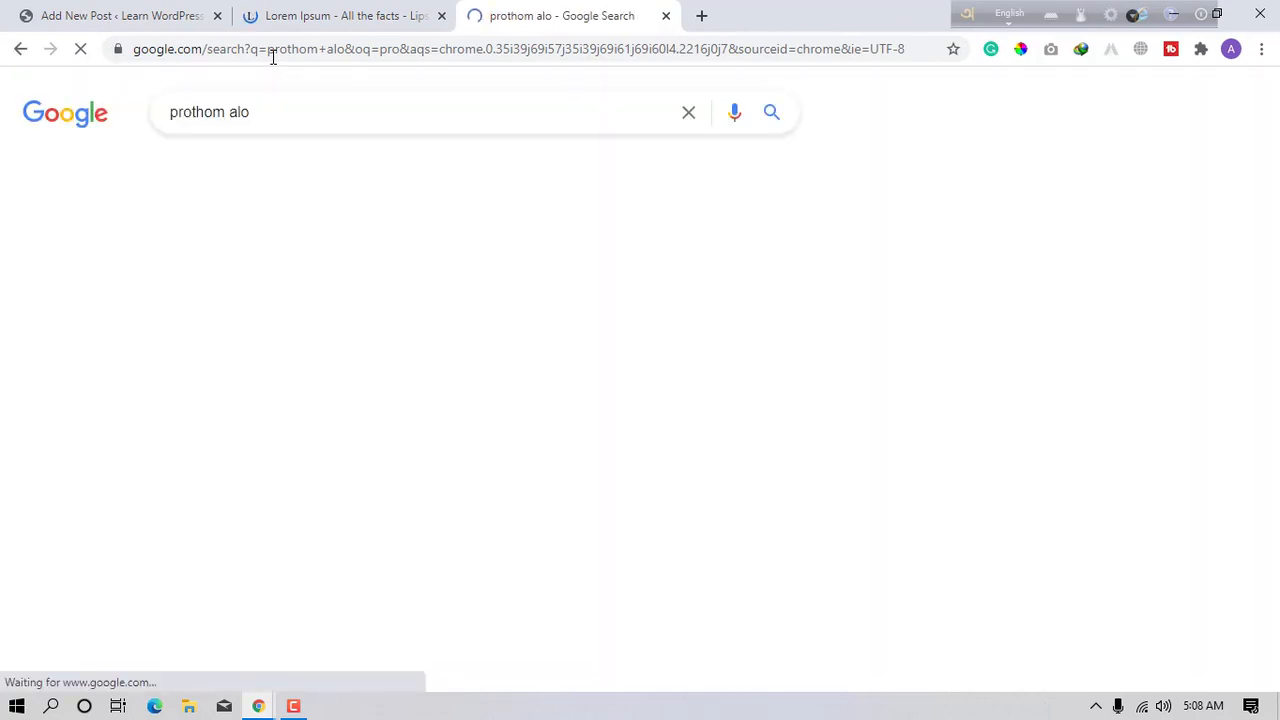
{"action": "left_click", "coordinate": [216, 260]}
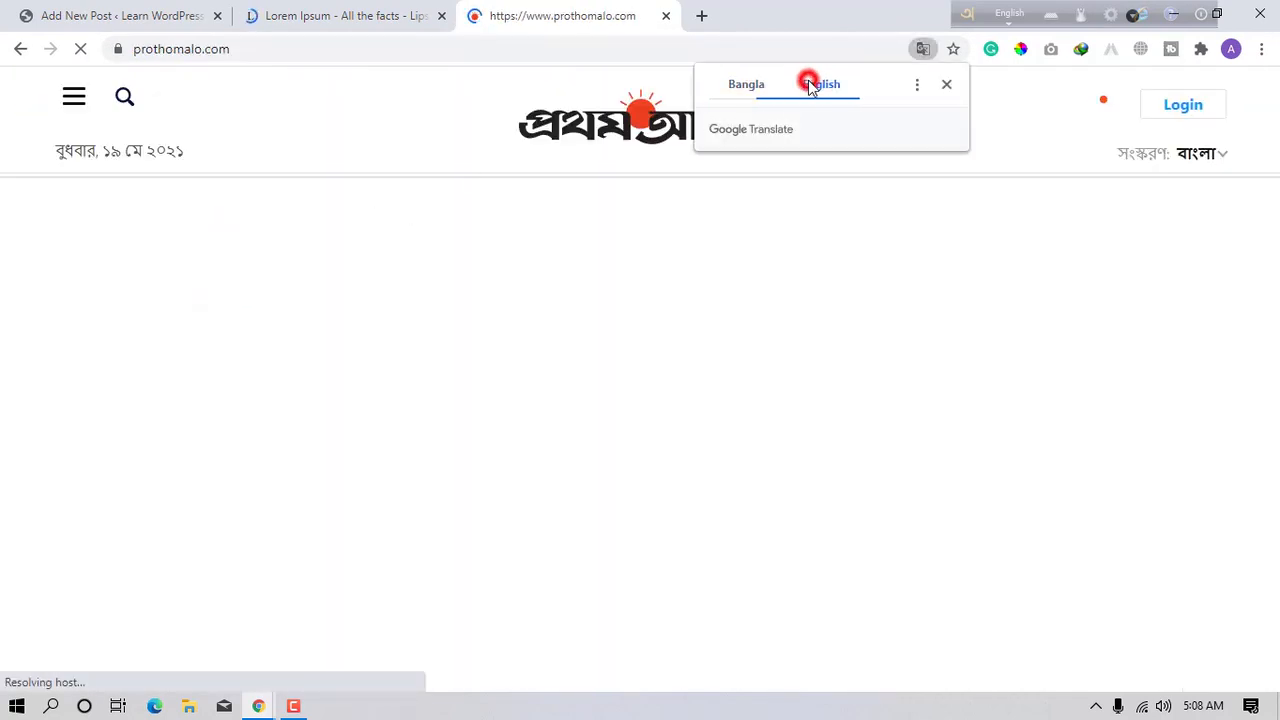
- Close the page-translation prompt and the Sony advertisement covering the news homepage
{"action": "left_click", "coordinate": [946, 84]}
{"action": "left_click", "coordinate": [925, 49]}
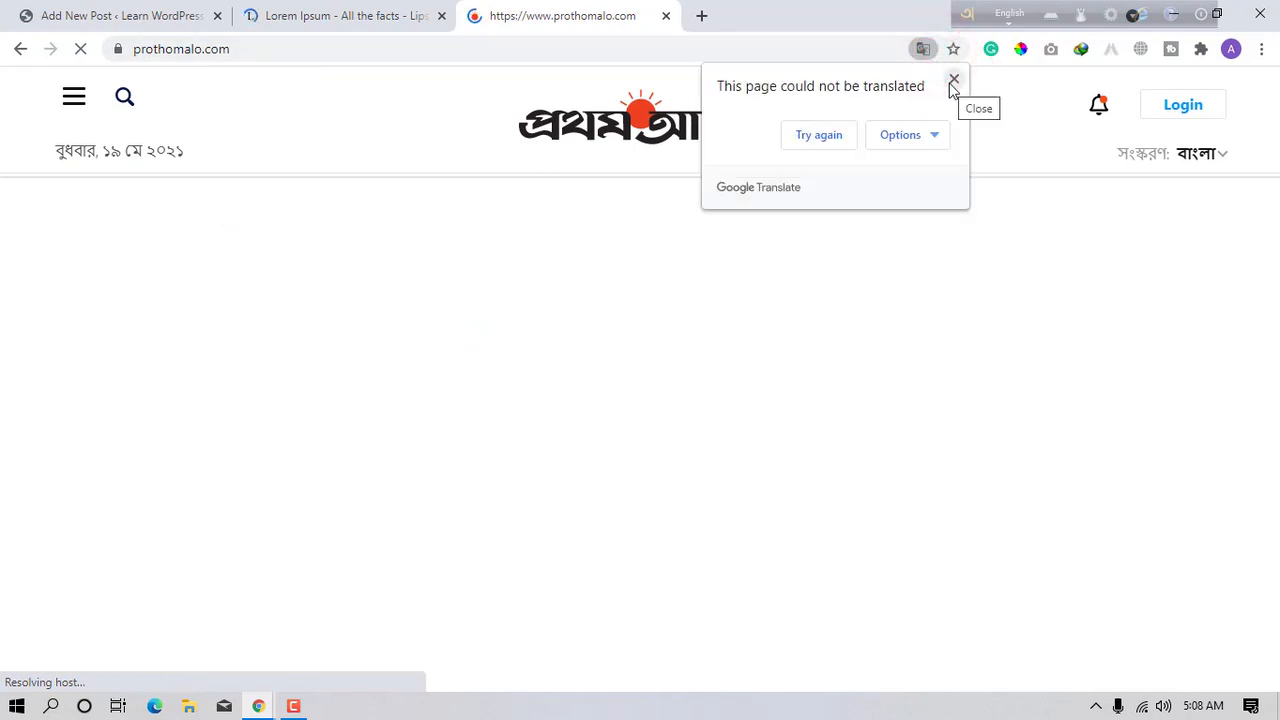
{"action": "left_click", "coordinate": [953, 80]}
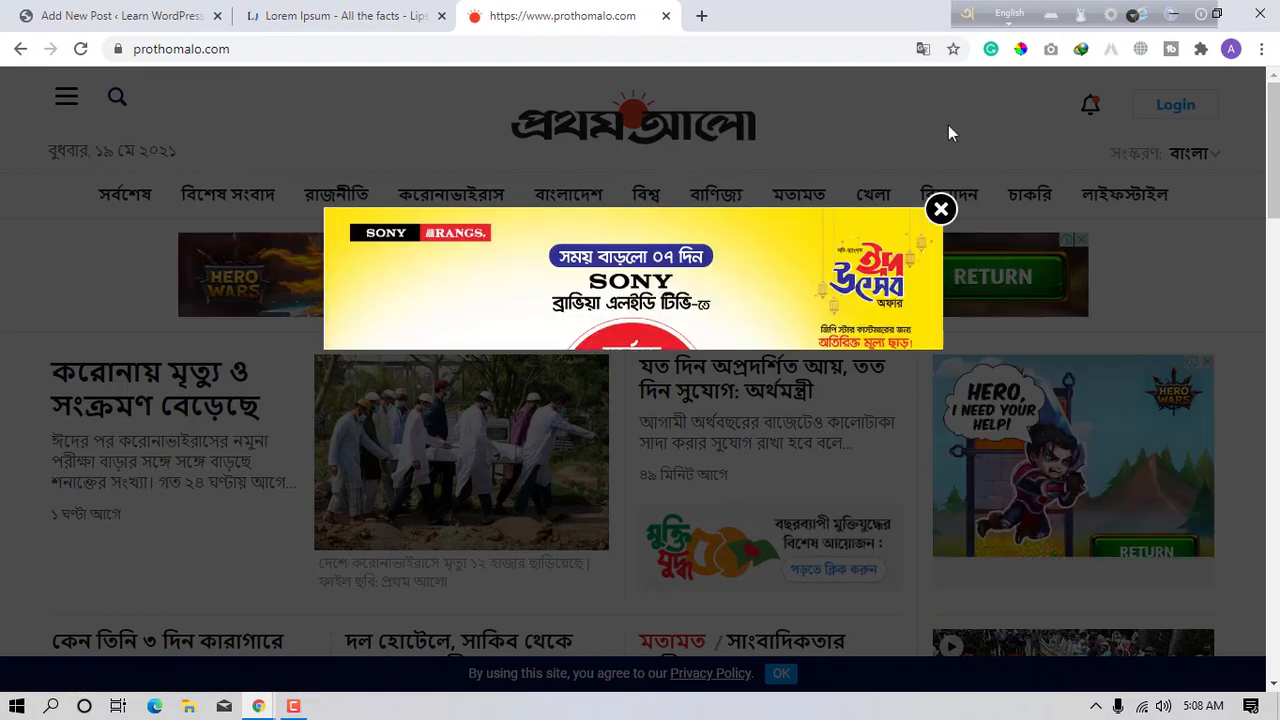
{"action": "left_click", "coordinate": [941, 210]}
- Open the cricket article "দল হোটেলে, সাকিব থেকে গেলেন অনুশীলনে" and examine how its headline, pictures and body text are arranged
{"action": "scroll", "coordinate": [943, 214], "scroll_direction": "down", "scroll_amount": 2}
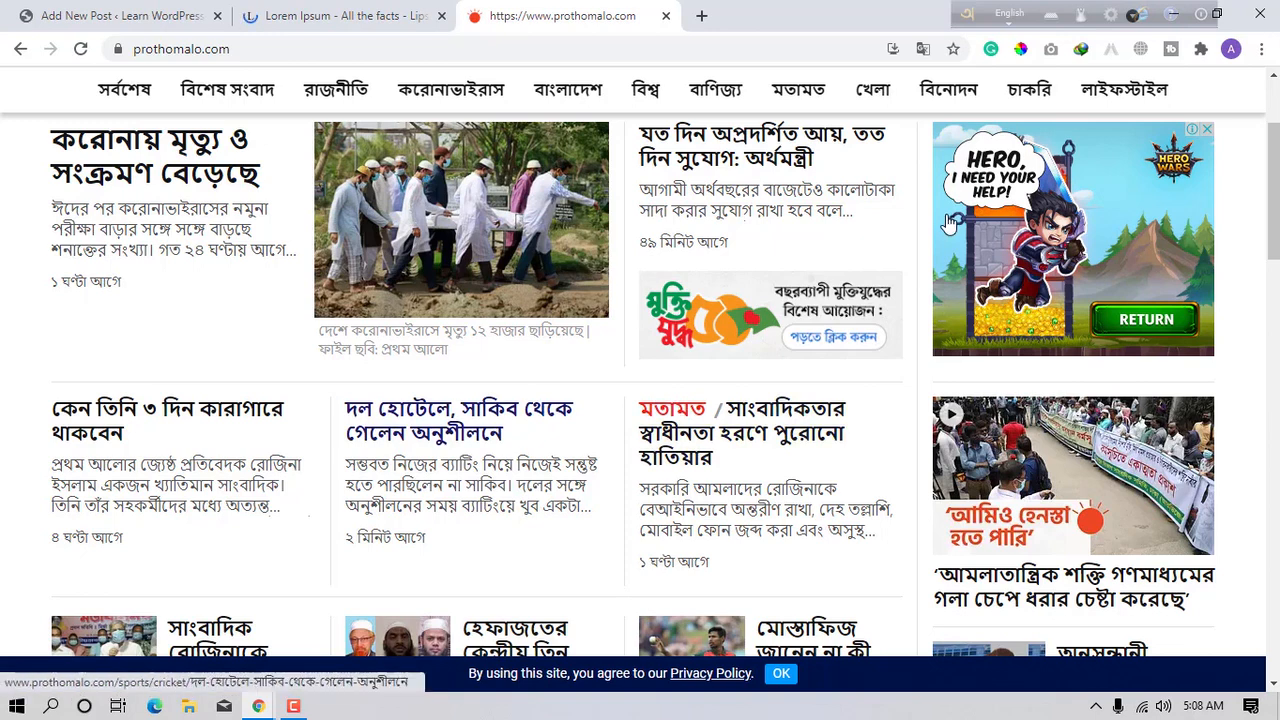
{"action": "left_click", "coordinate": [395, 427]}
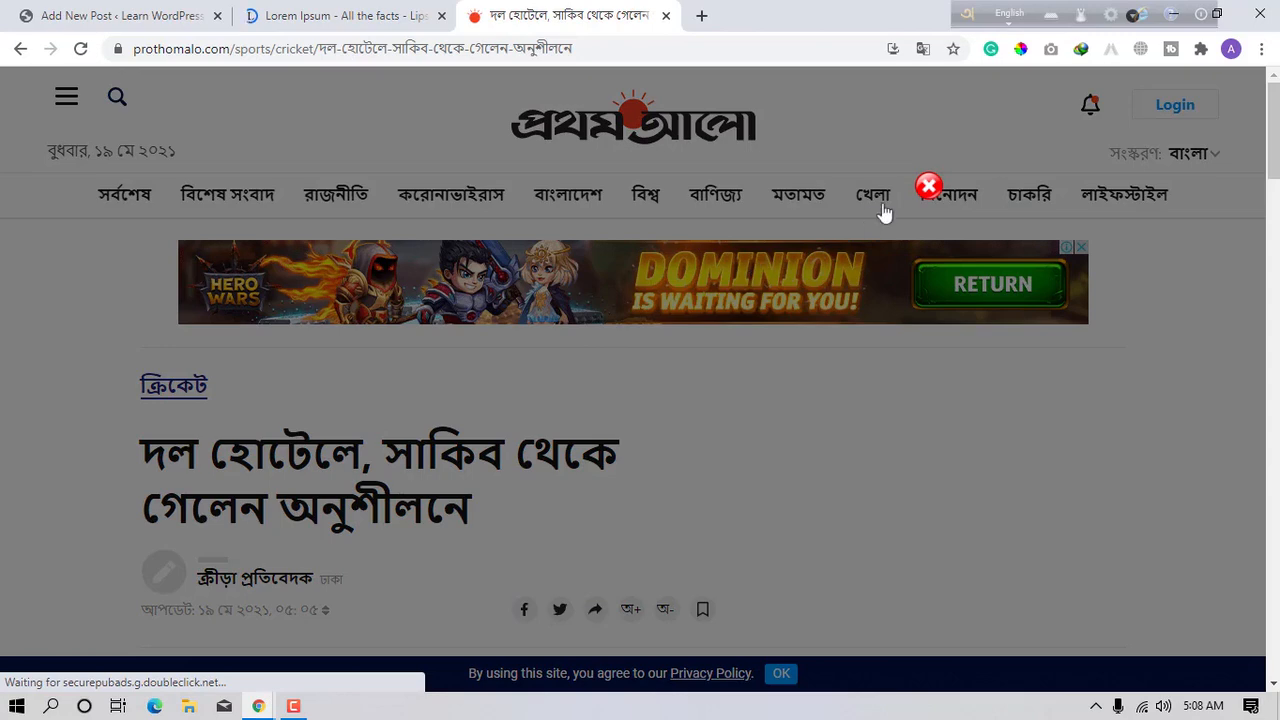
{"action": "scroll", "coordinate": [920, 185], "scroll_direction": "down", "scroll_amount": 8}
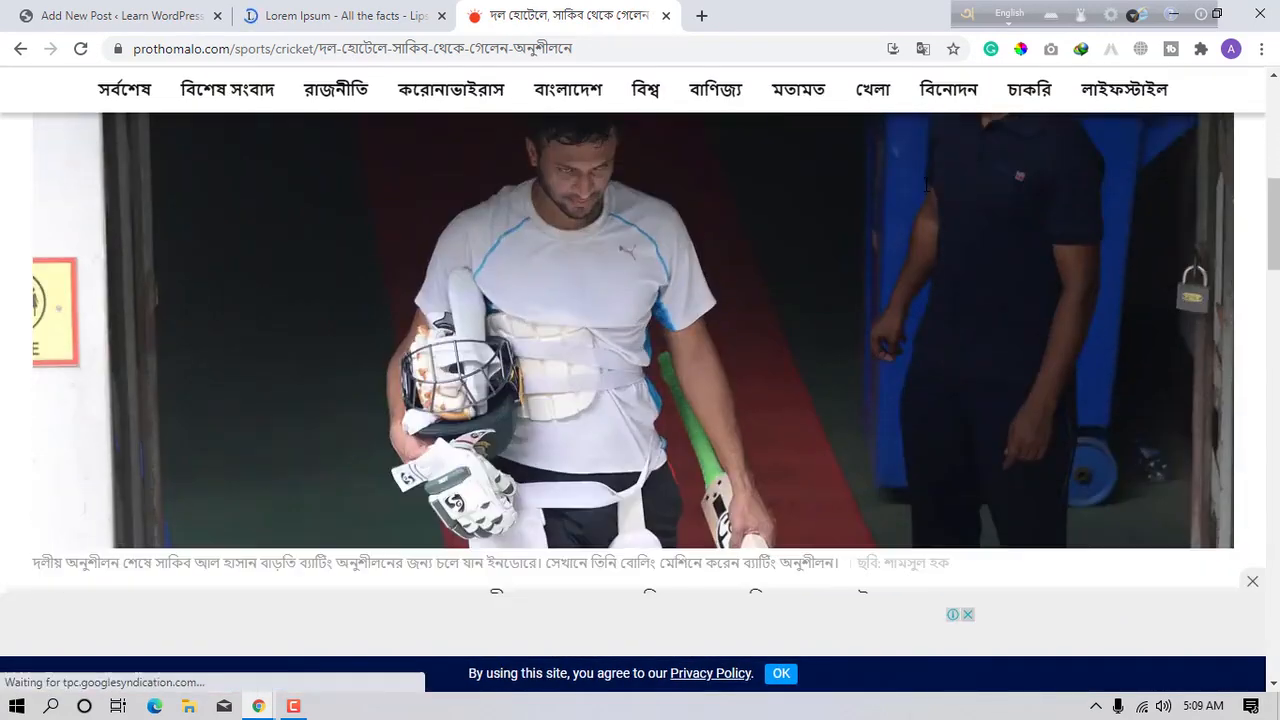
{"action": "scroll", "coordinate": [926, 185], "scroll_direction": "up", "scroll_amount": 7}
{"action": "left_click_drag", "start_coordinate": [129, 353], "coordinate": [470, 395]}
{"action": "left_click", "coordinate": [486, 398]}
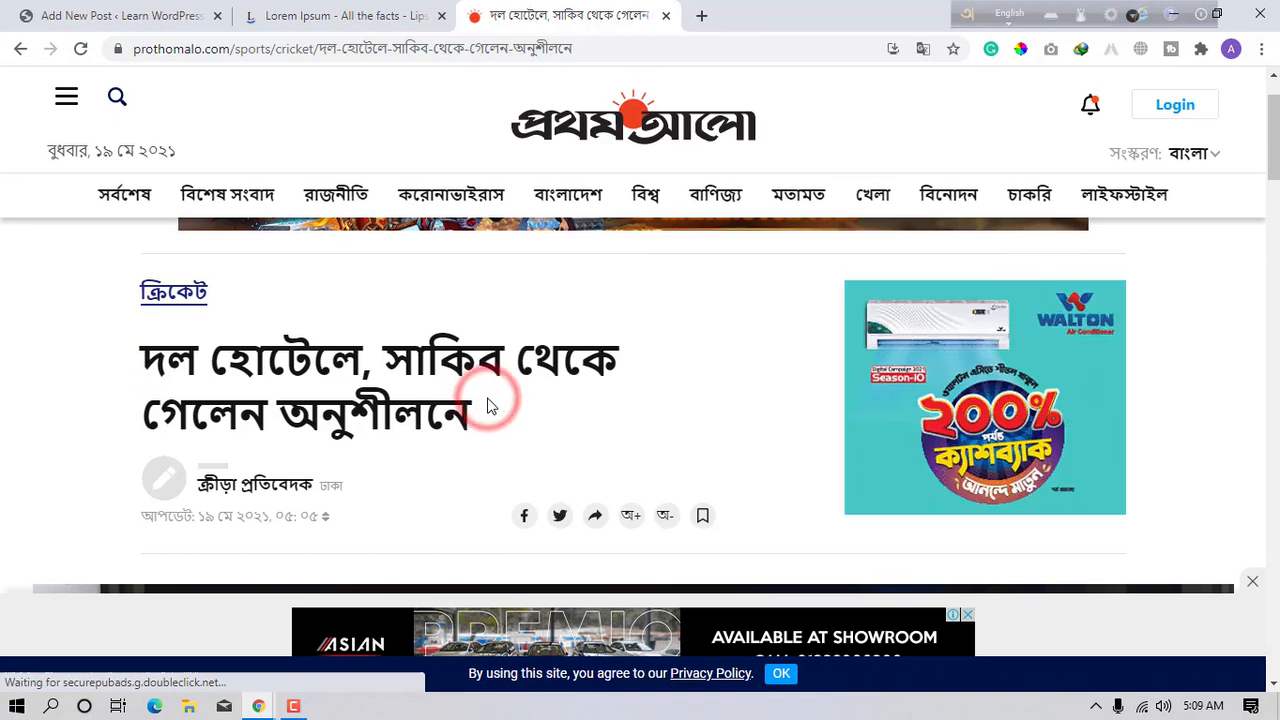
{"action": "scroll", "coordinate": [340, 375], "scroll_direction": "down", "scroll_amount": 2}
{"action": "scroll", "coordinate": [337, 376], "scroll_direction": "down", "scroll_amount": 8}
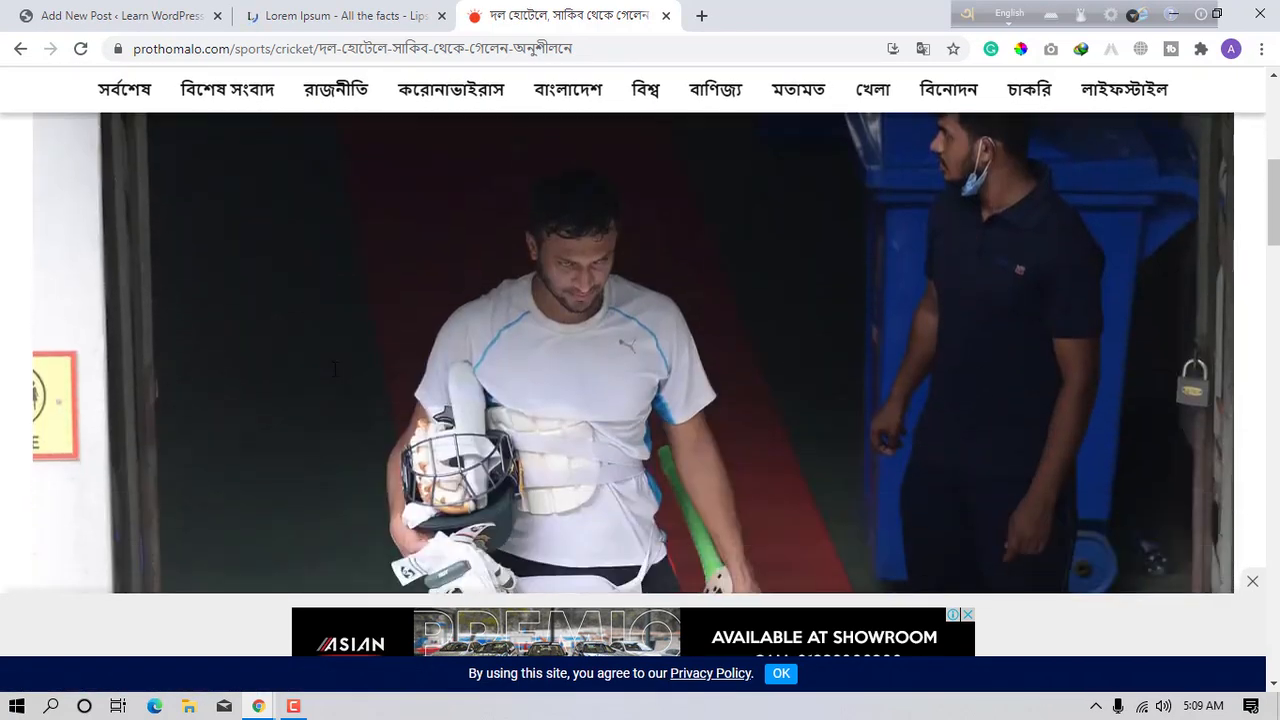
{"action": "scroll", "coordinate": [530, 402], "scroll_direction": "down", "scroll_amount": 10}
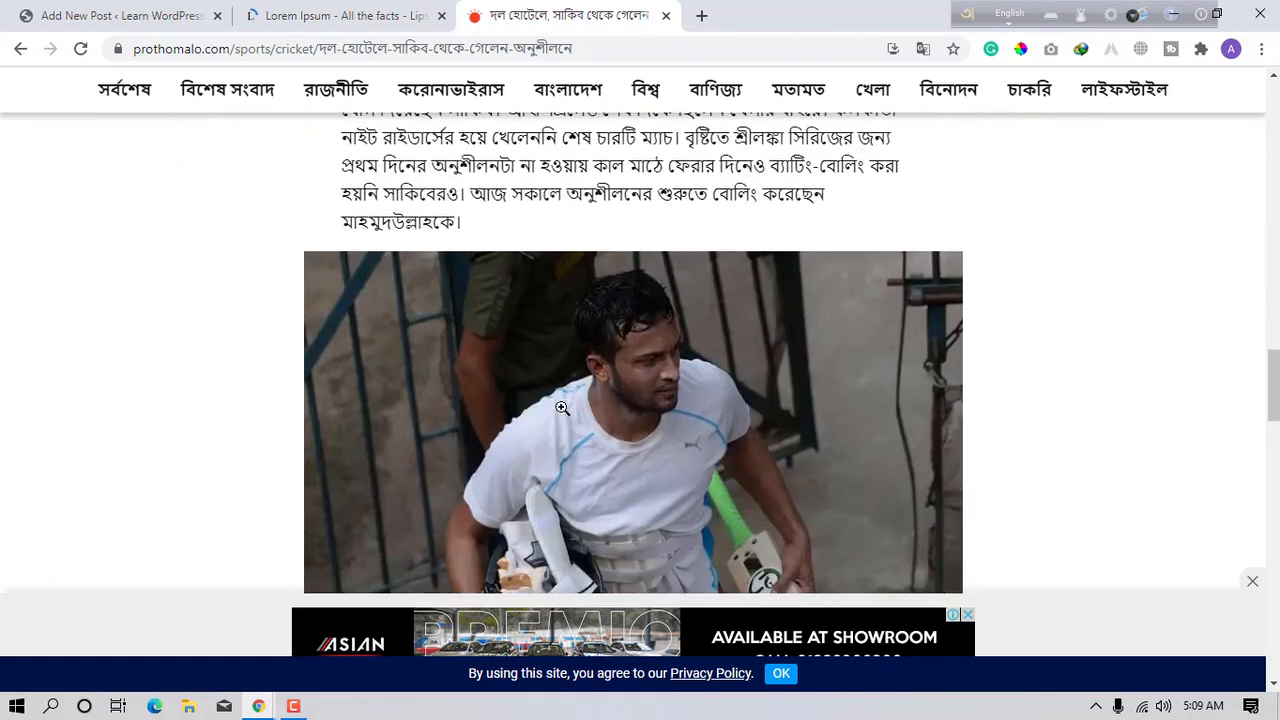
{"action": "scroll", "coordinate": [562, 408], "scroll_direction": "up", "scroll_amount": 10}
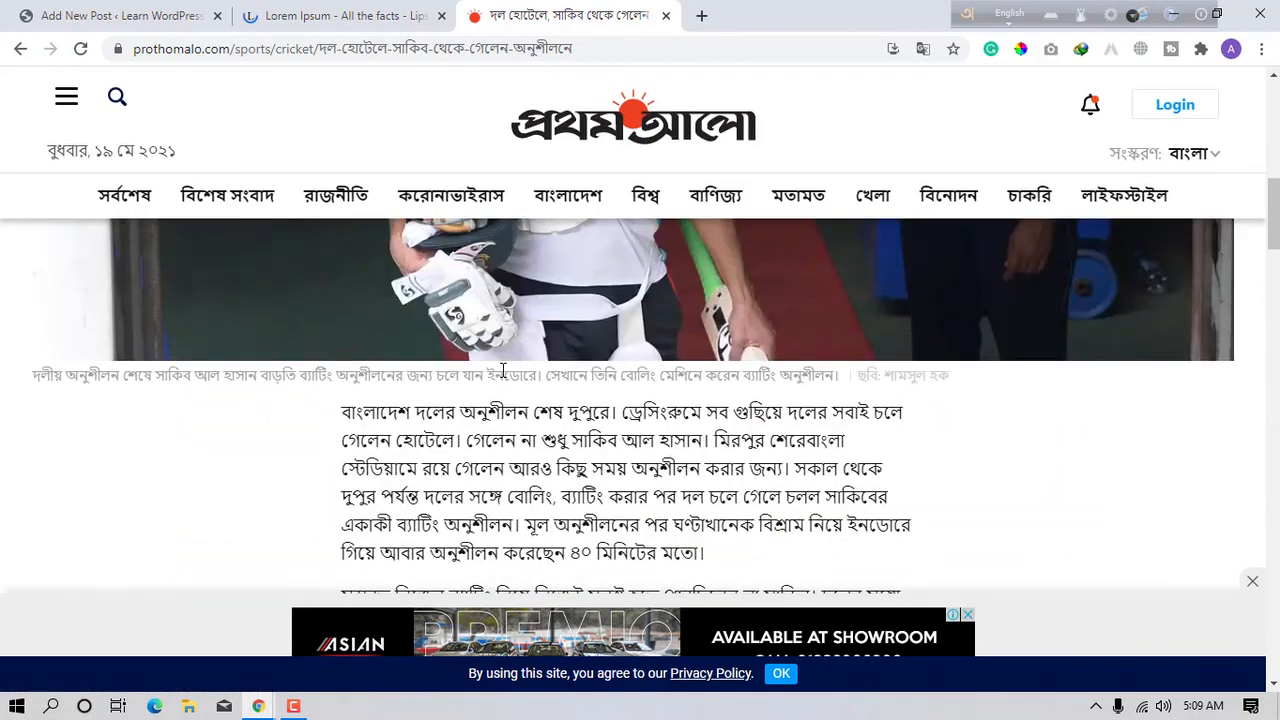
- Close the news article's browser tab and return to the Lorem Ipsum page
{"action": "left_click", "coordinate": [358, 16]}
{"action": "left_click", "coordinate": [55, 15]}
{"action": "left_click", "coordinate": [593, 20]}
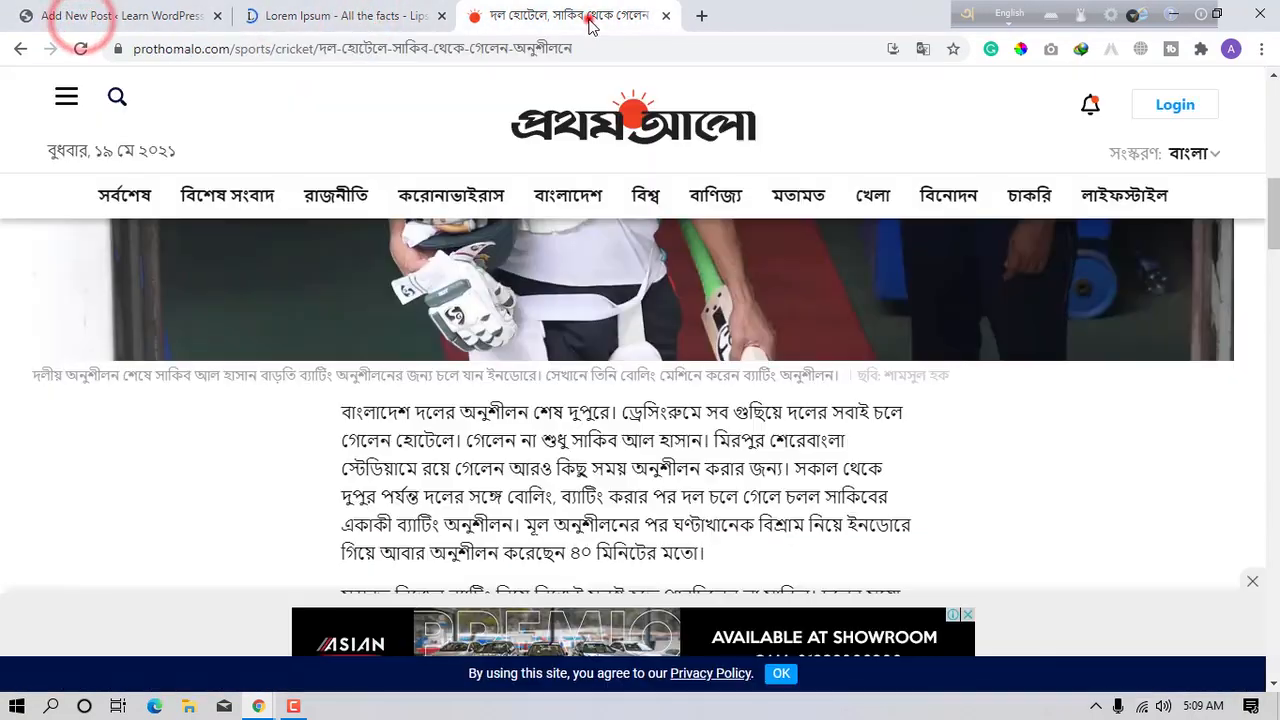
{"action": "left_click", "coordinate": [666, 17]}
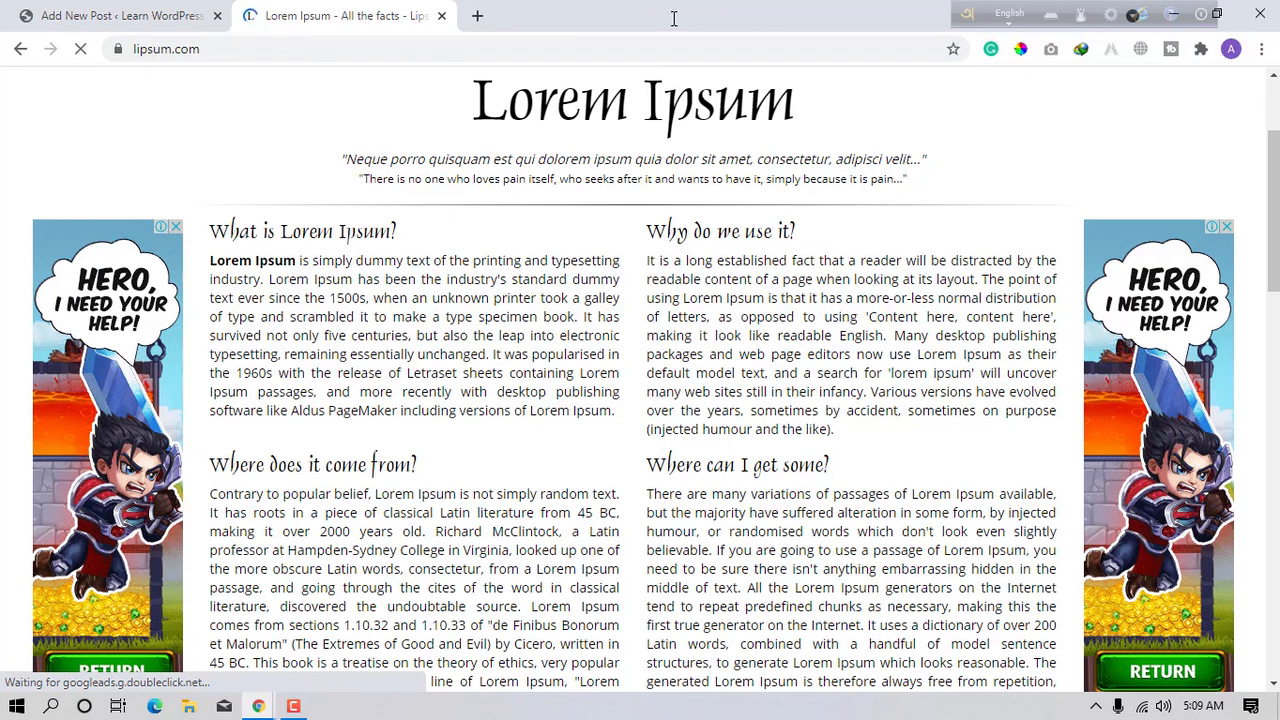
- Copy the heading "Where does it come from?" from the Lorem Ipsum page into the new post's title
{"action": "left_click_drag", "start_coordinate": [422, 464], "coordinate": [212, 466]}
{"action": "right_click", "coordinate": [240, 470]}
{"action": "left_click", "coordinate": [284, 480]}
{"action": "left_click", "coordinate": [72, 8]}
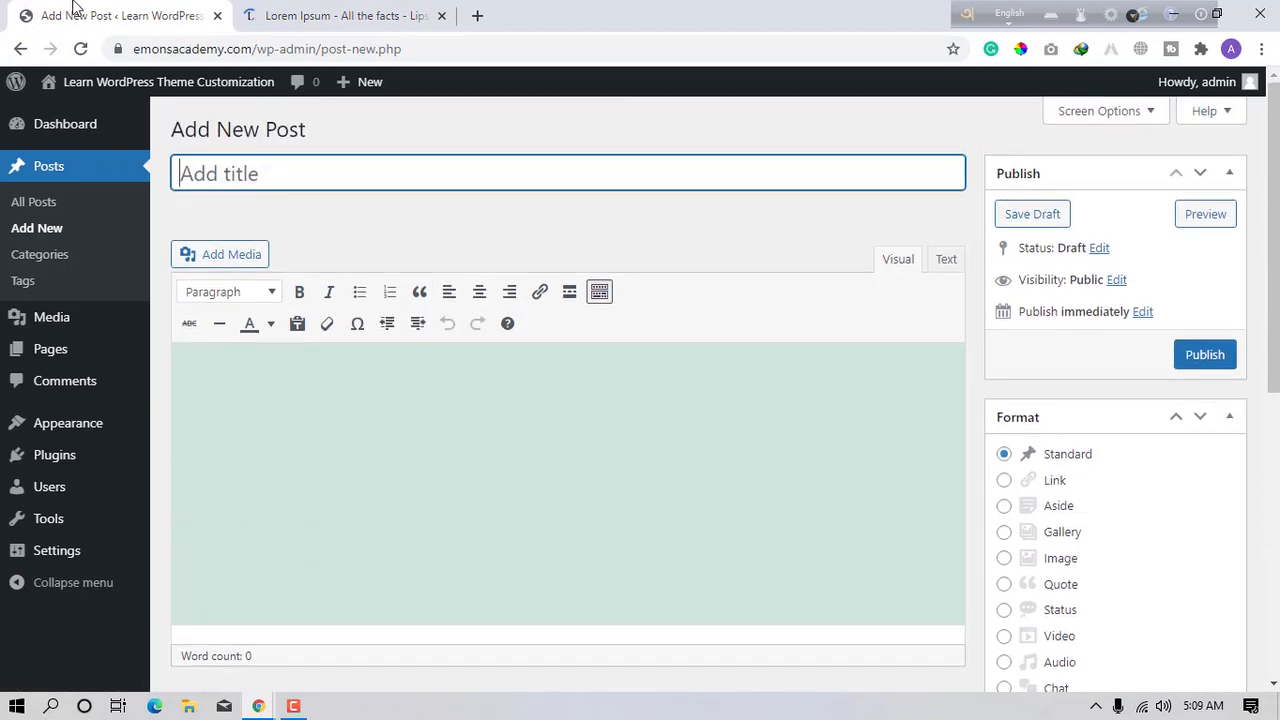
{"action": "left_click", "coordinate": [276, 175]}
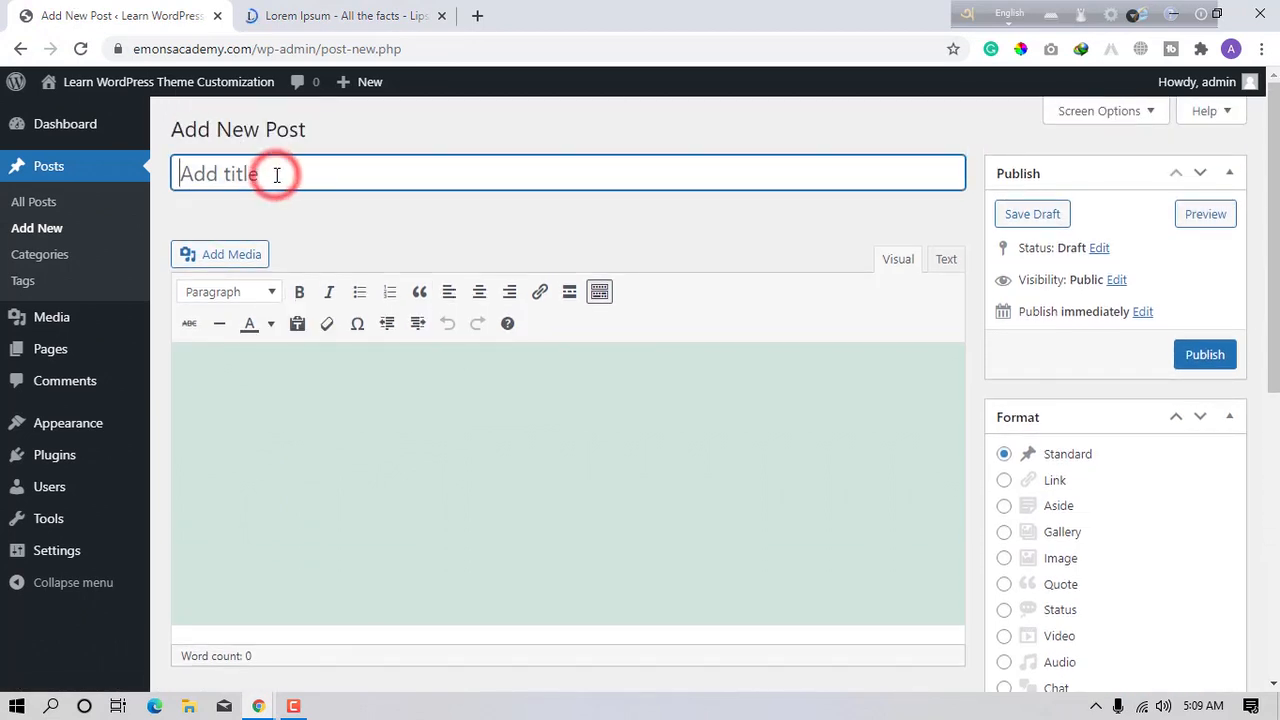
{"action": "key", "text": "ctrl+v"}
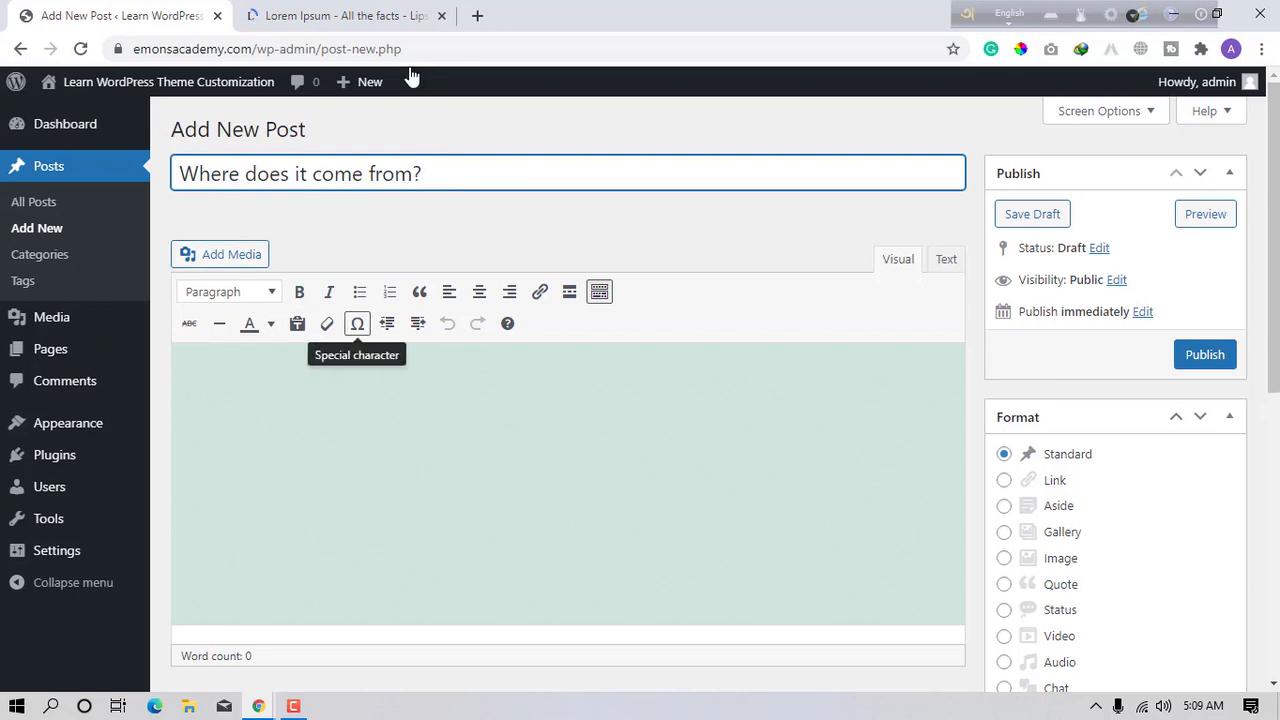
- Copy the first paragraph under "Where does it come from?" on the Lorem Ipsum page and close that browser tab
{"action": "left_click", "coordinate": [369, 426]}
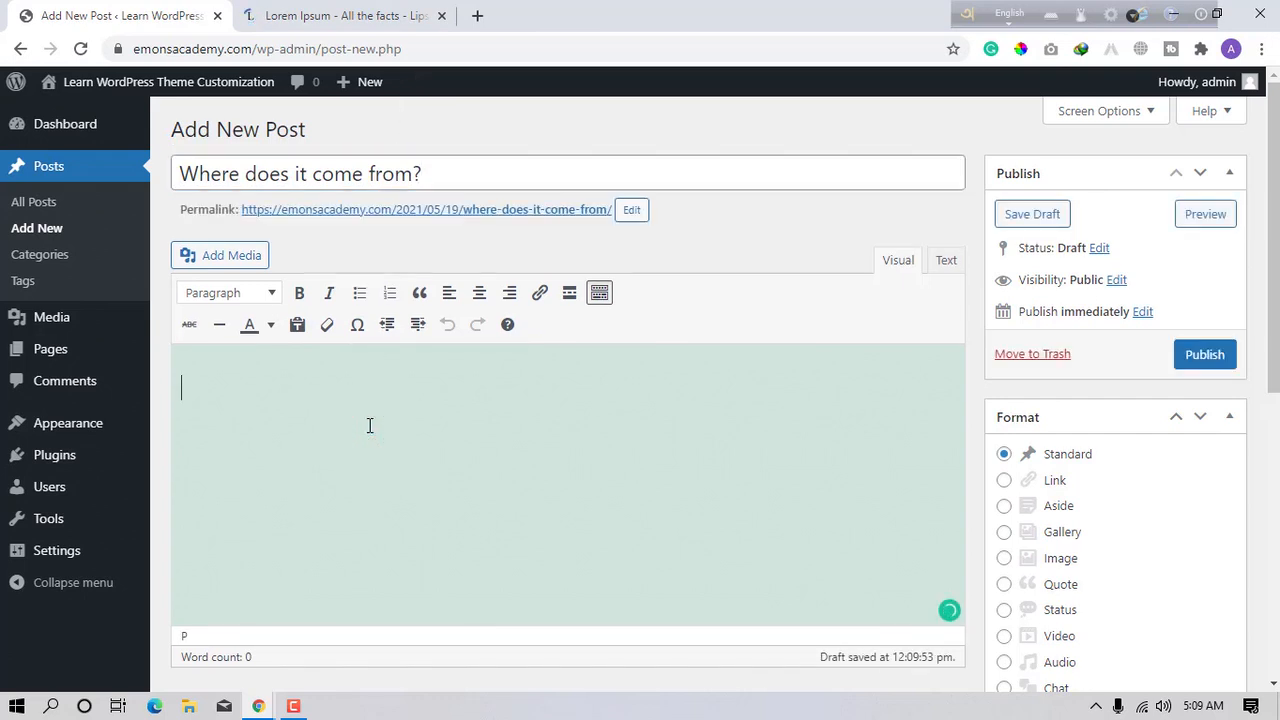
{"action": "left_click", "coordinate": [307, 14]}
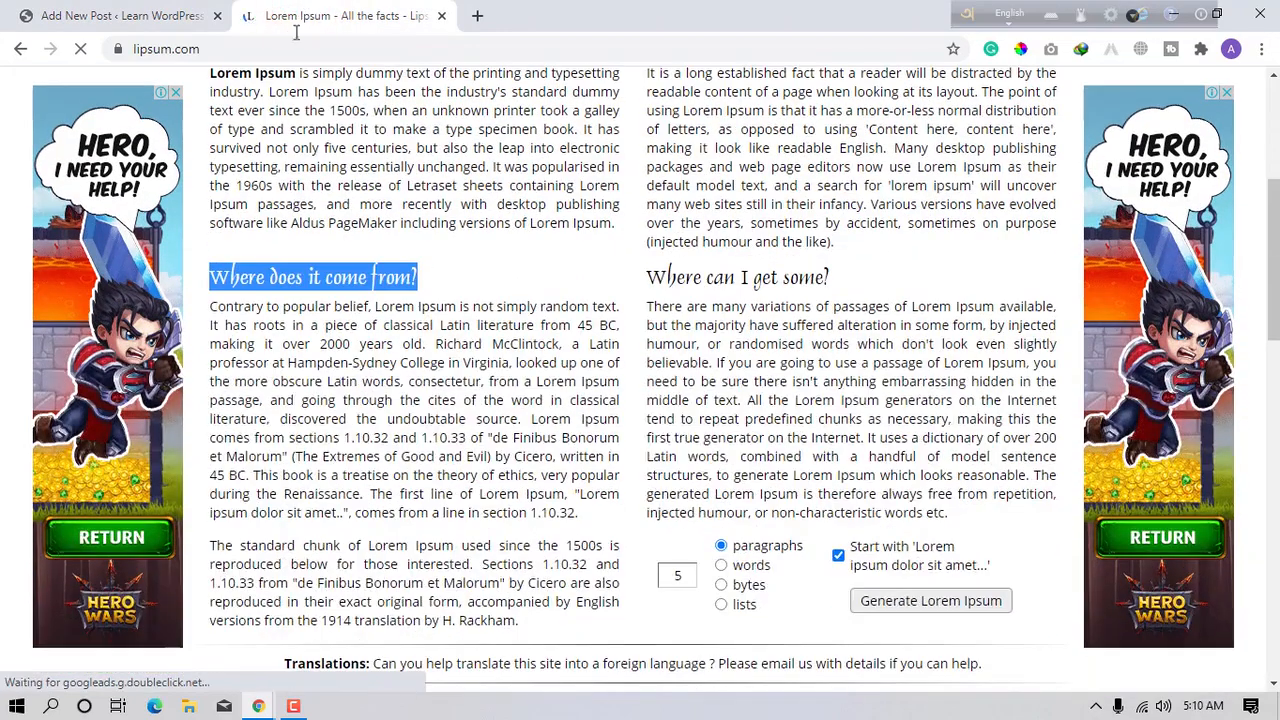
{"action": "left_click", "coordinate": [210, 310]}
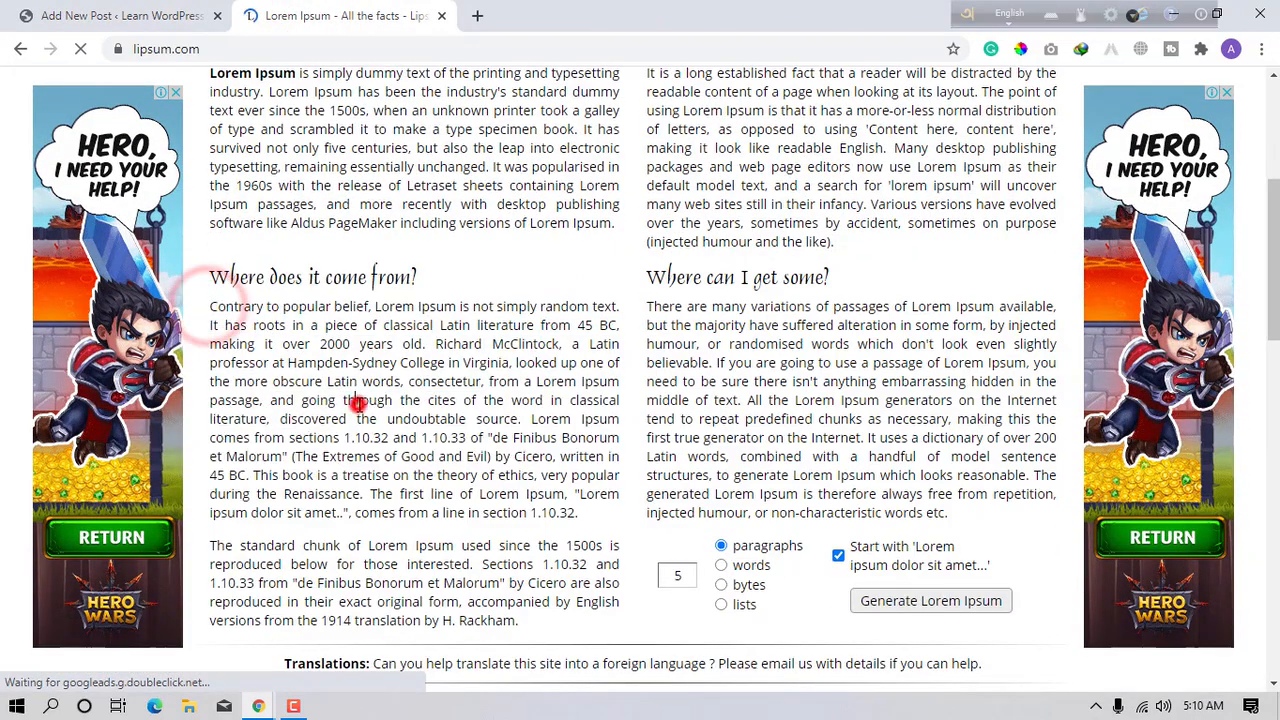
{"action": "triple_click", "coordinate": [357, 404]}
{"action": "right_click", "coordinate": [357, 404]}
{"action": "left_click", "coordinate": [400, 418]}
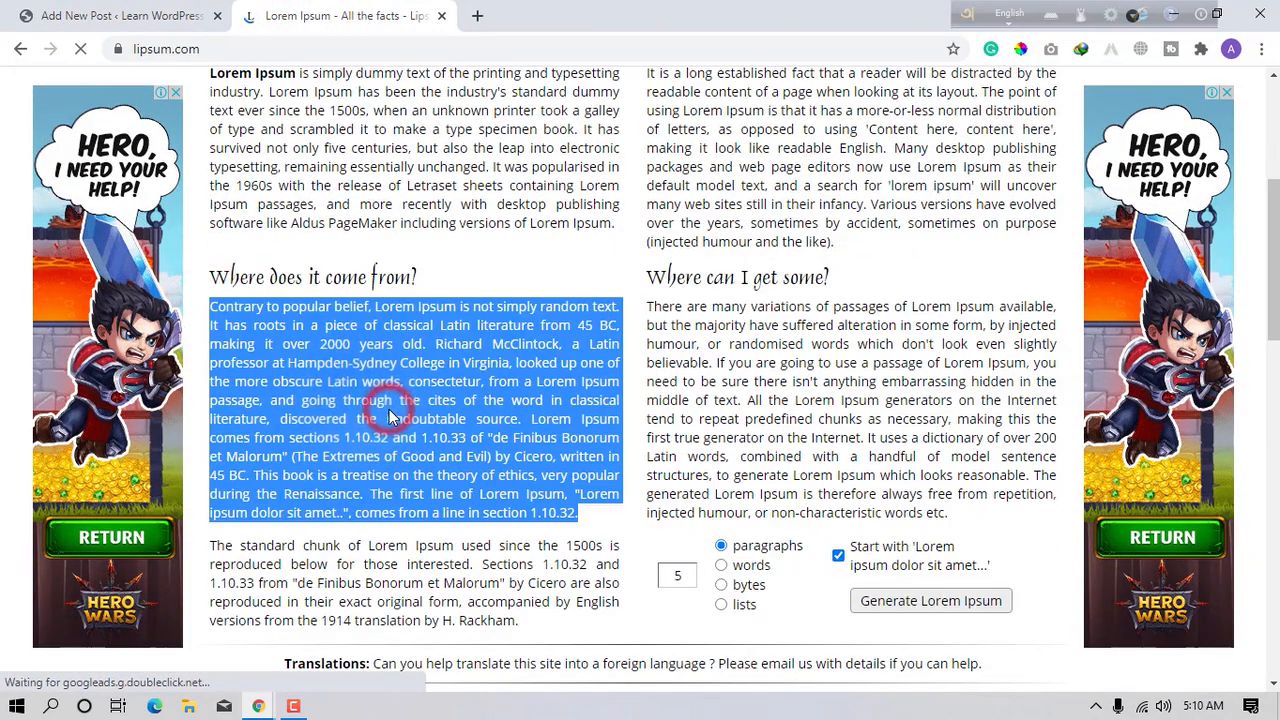
{"action": "left_click", "coordinate": [442, 16]}
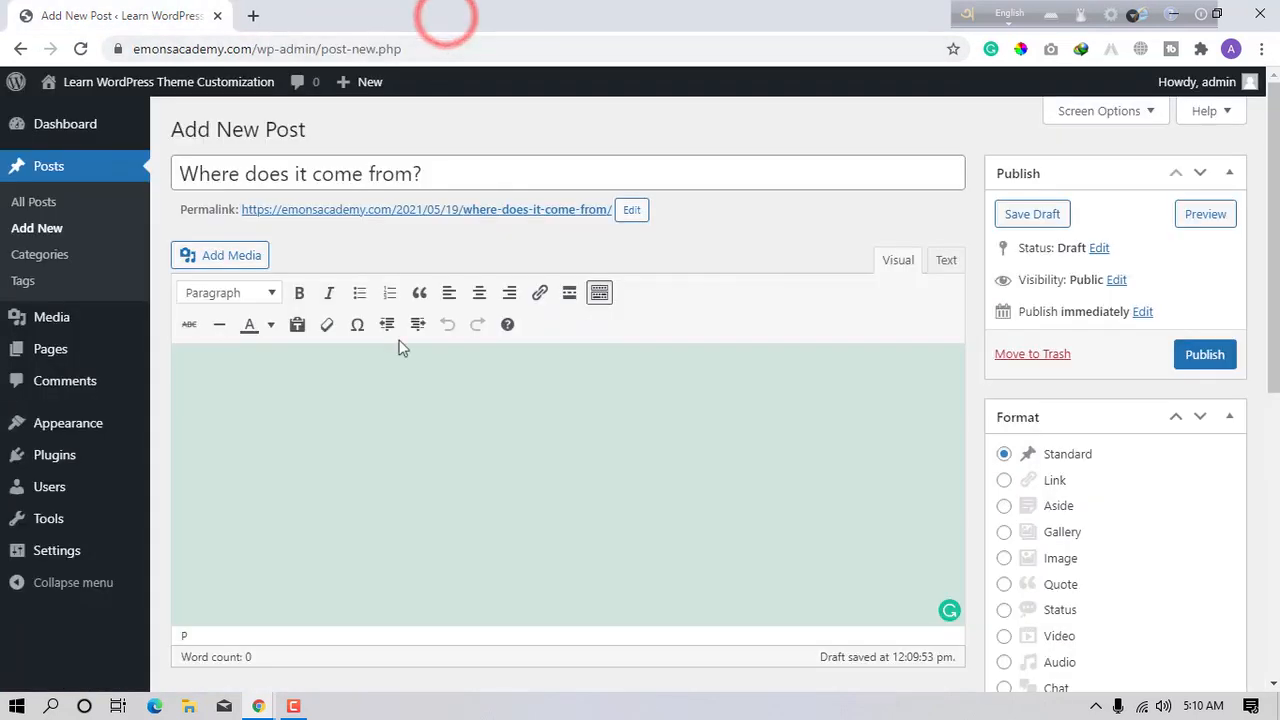
- Paste the copied paragraph into the post body several times to build up sample content
{"action": "left_click", "coordinate": [380, 472]}
{"action": "key", "text": "ctrl+v"}
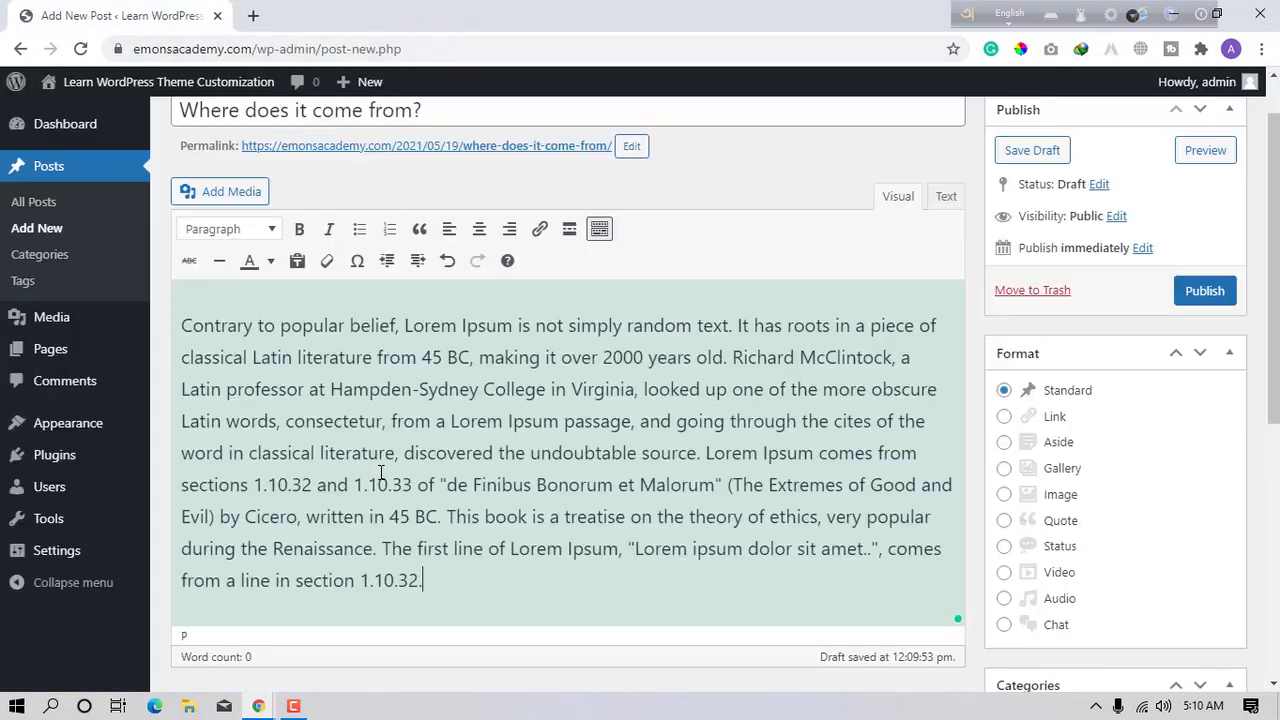
{"action": "key", "text": "ctrl+v"}
{"action": "key", "text": "ctrl+v"}
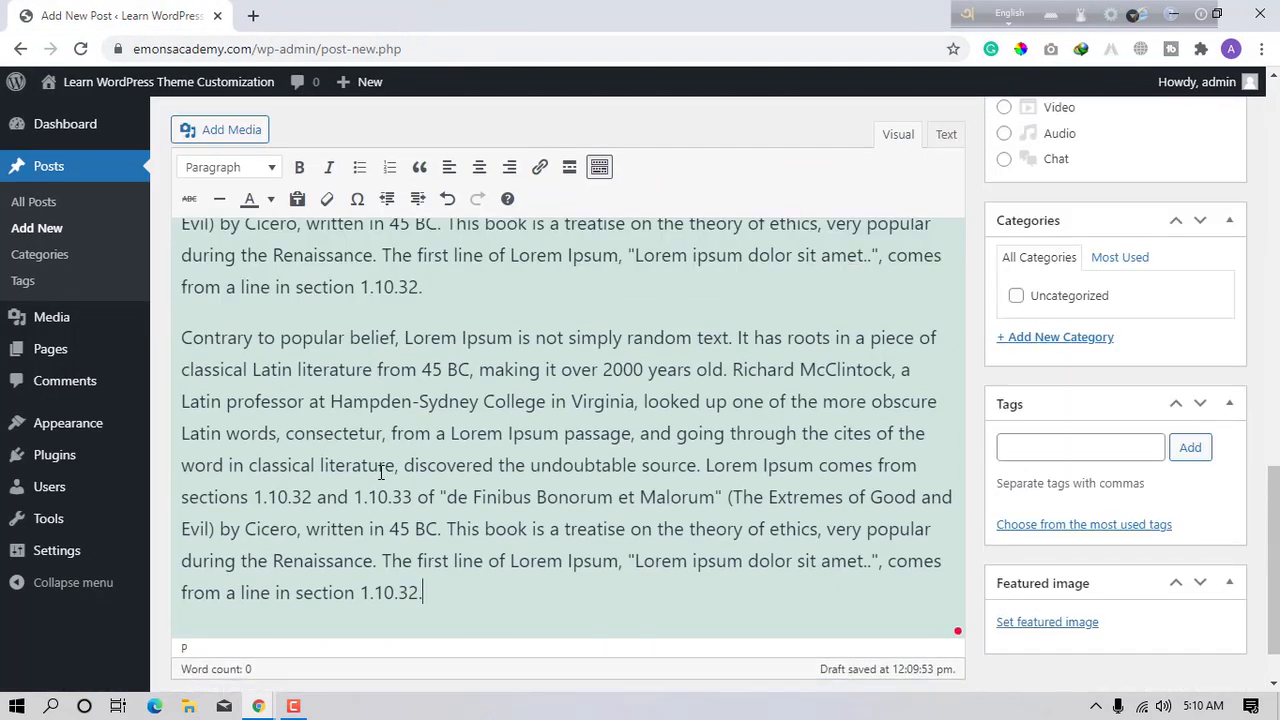
- Join one pasted paragraph to the preceding one and split them again at the same place
{"action": "scroll", "coordinate": [352, 484], "scroll_direction": "up", "scroll_amount": 1}
{"action": "left_click", "coordinate": [182, 549]}
{"action": "key", "text": "BackSpace"}
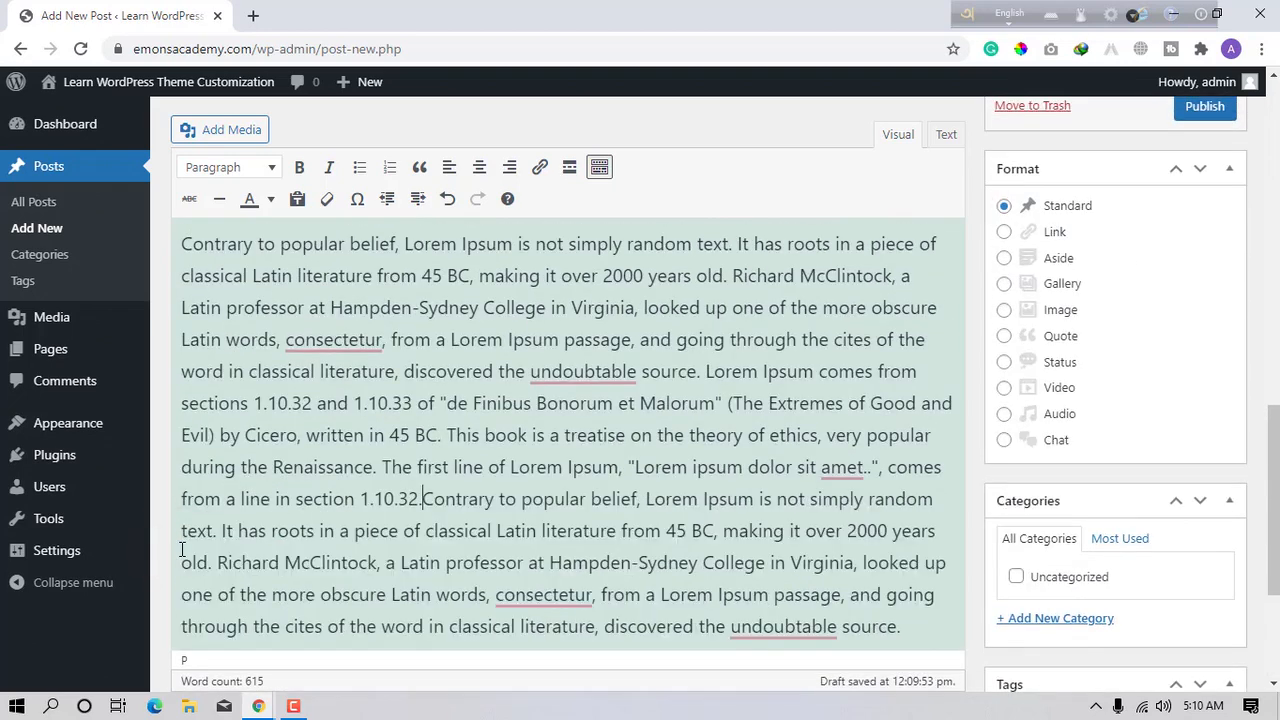
{"action": "key", "text": "Return"}
{"action": "scroll", "coordinate": [478, 384], "scroll_direction": "up", "scroll_amount": 2}
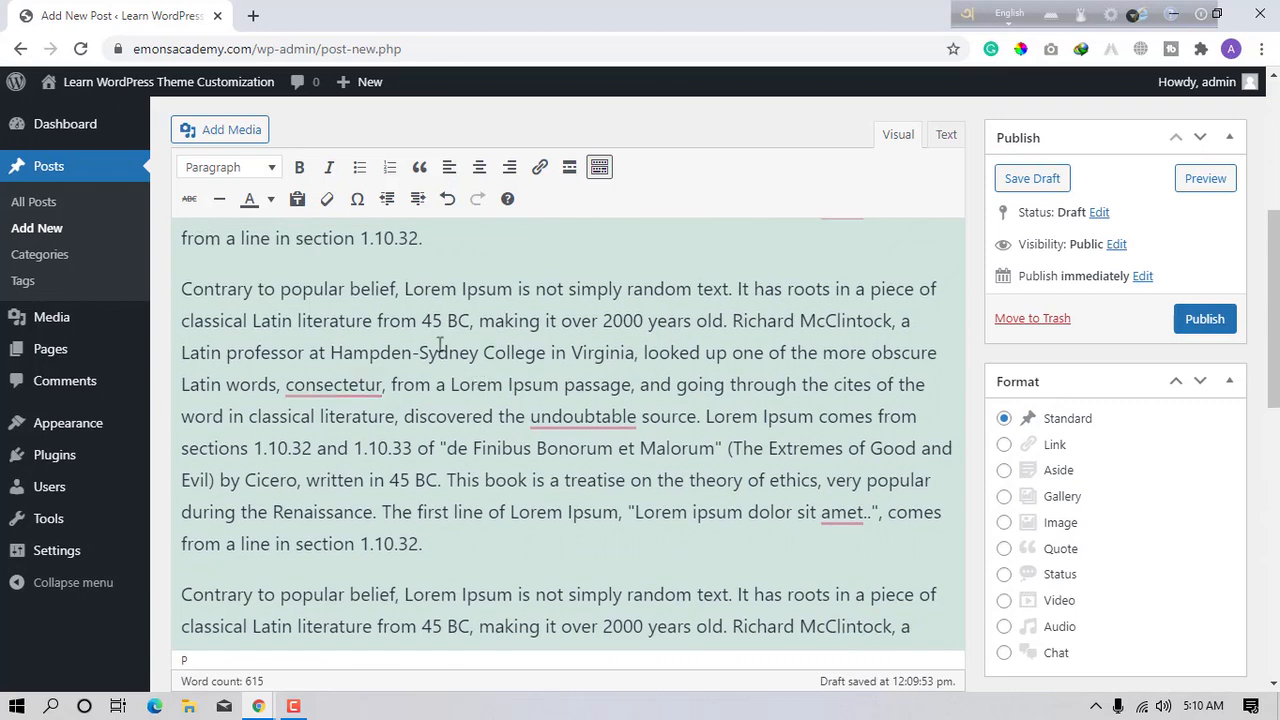
{"action": "scroll", "coordinate": [350, 268], "scroll_direction": "up", "scroll_amount": 5}
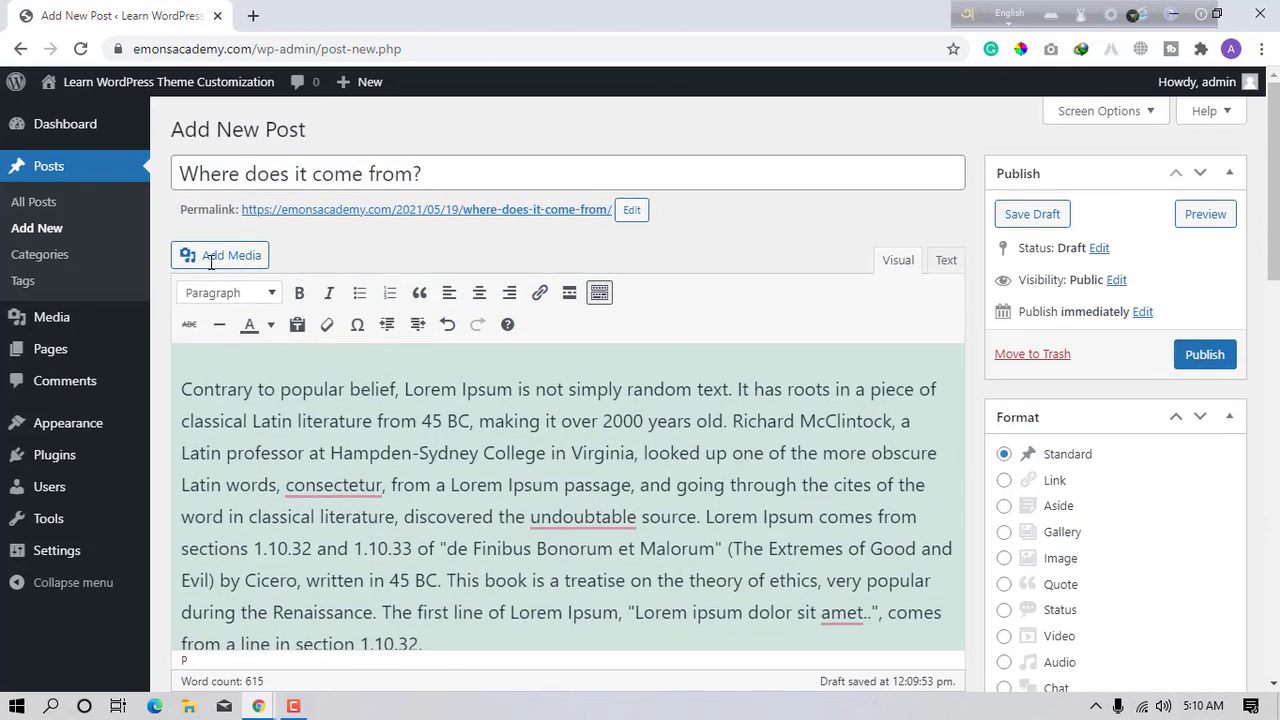
- Open the media dialog for adding an image after a paragraph ending in "section 1.10.32." in the post body
{"action": "scroll", "coordinate": [211, 262], "scroll_direction": "down", "scroll_amount": 1}
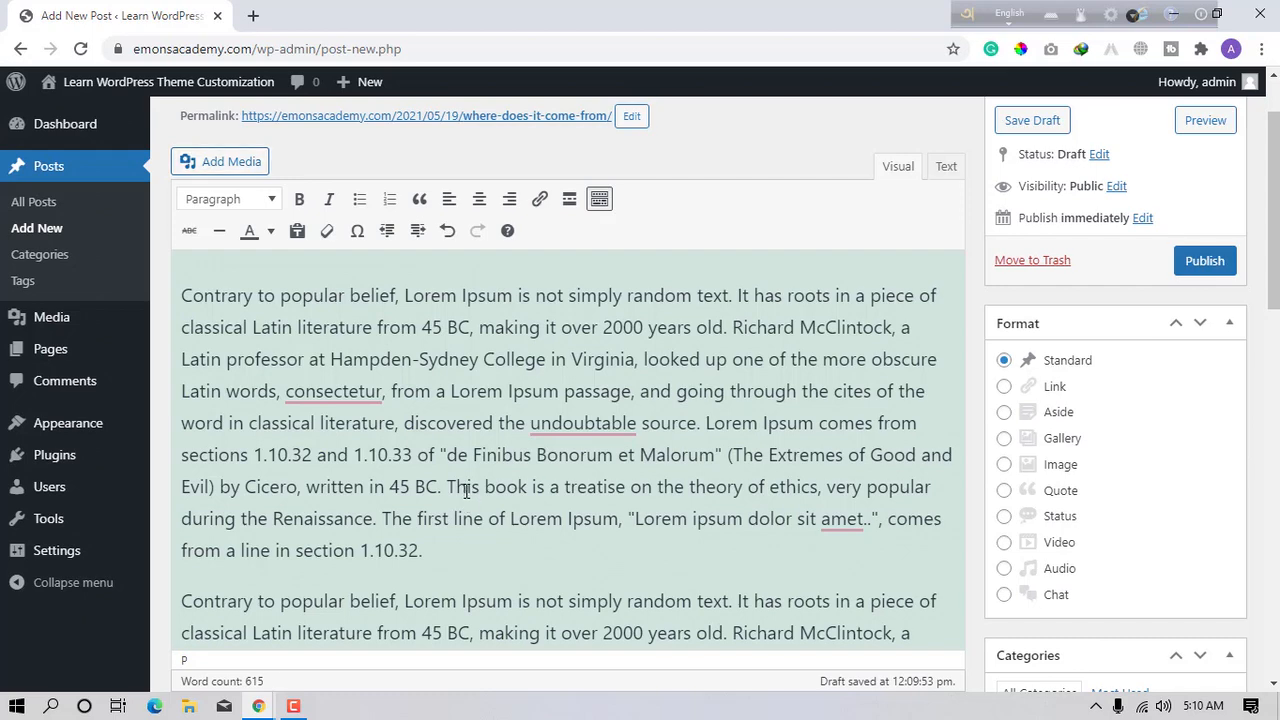
{"action": "scroll", "coordinate": [466, 491], "scroll_direction": "down", "scroll_amount": 2}
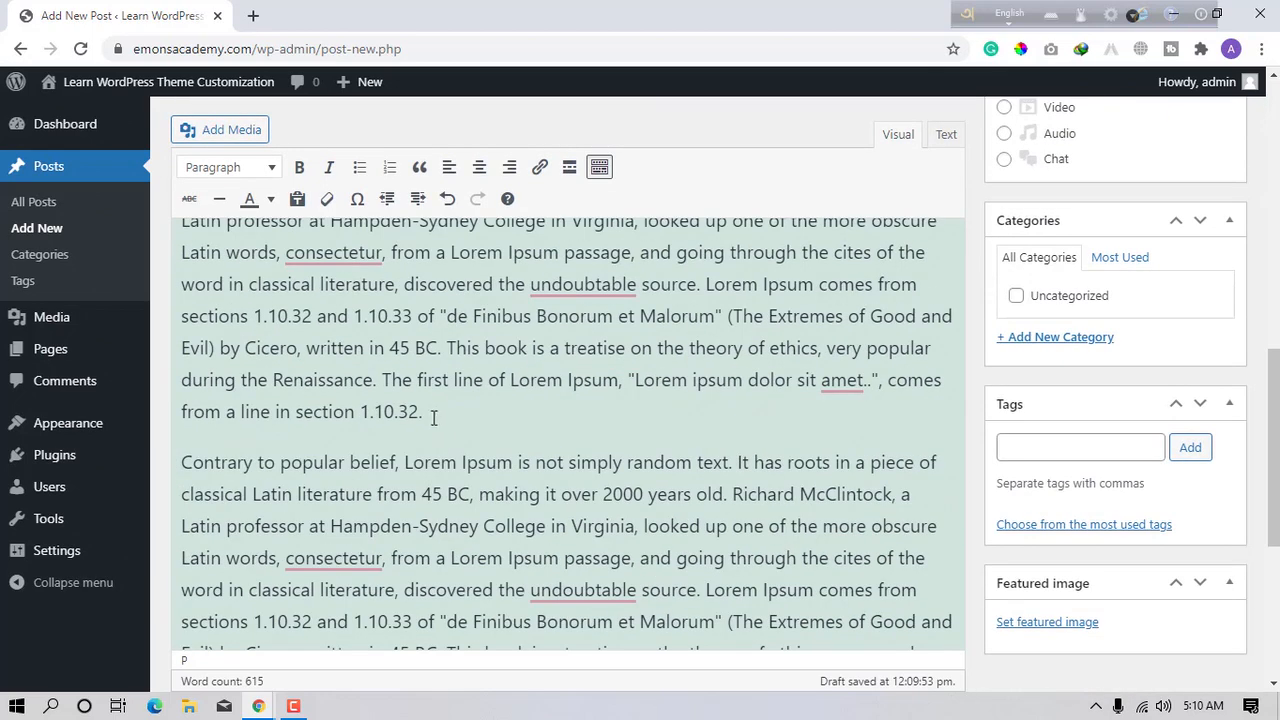
{"action": "left_click", "coordinate": [238, 131]}
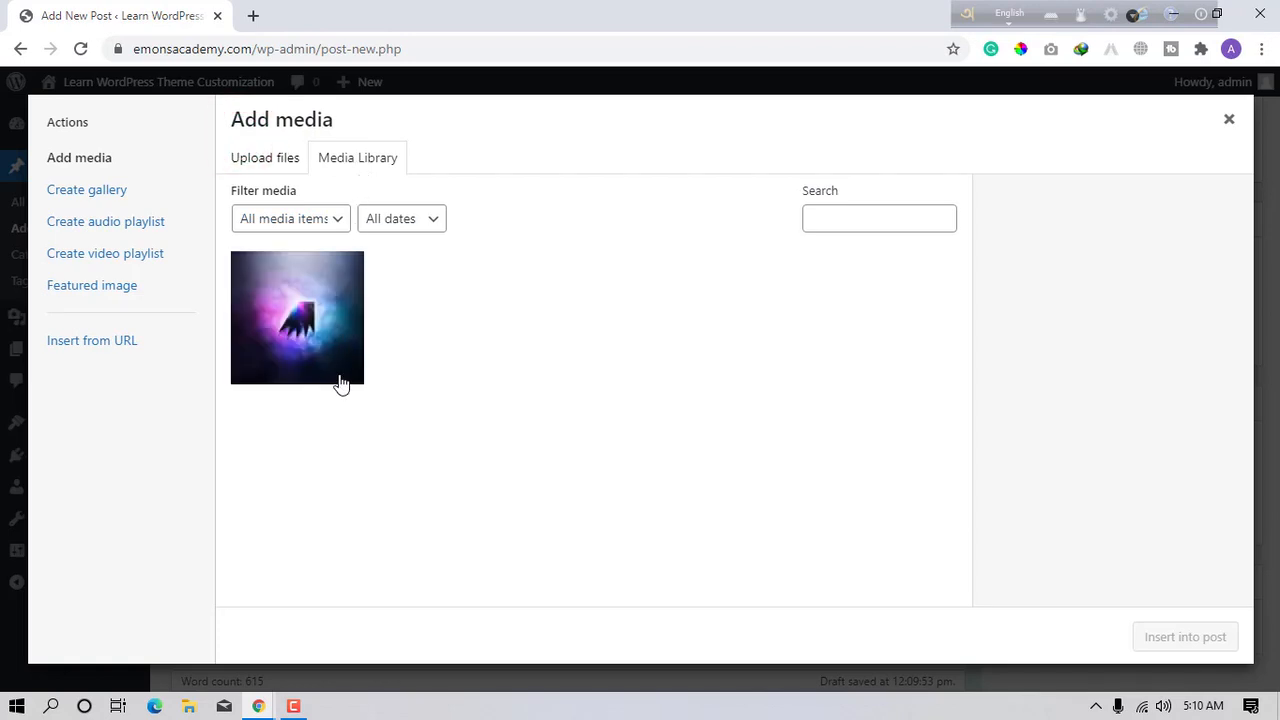
{"action": "left_click", "coordinate": [258, 159]}
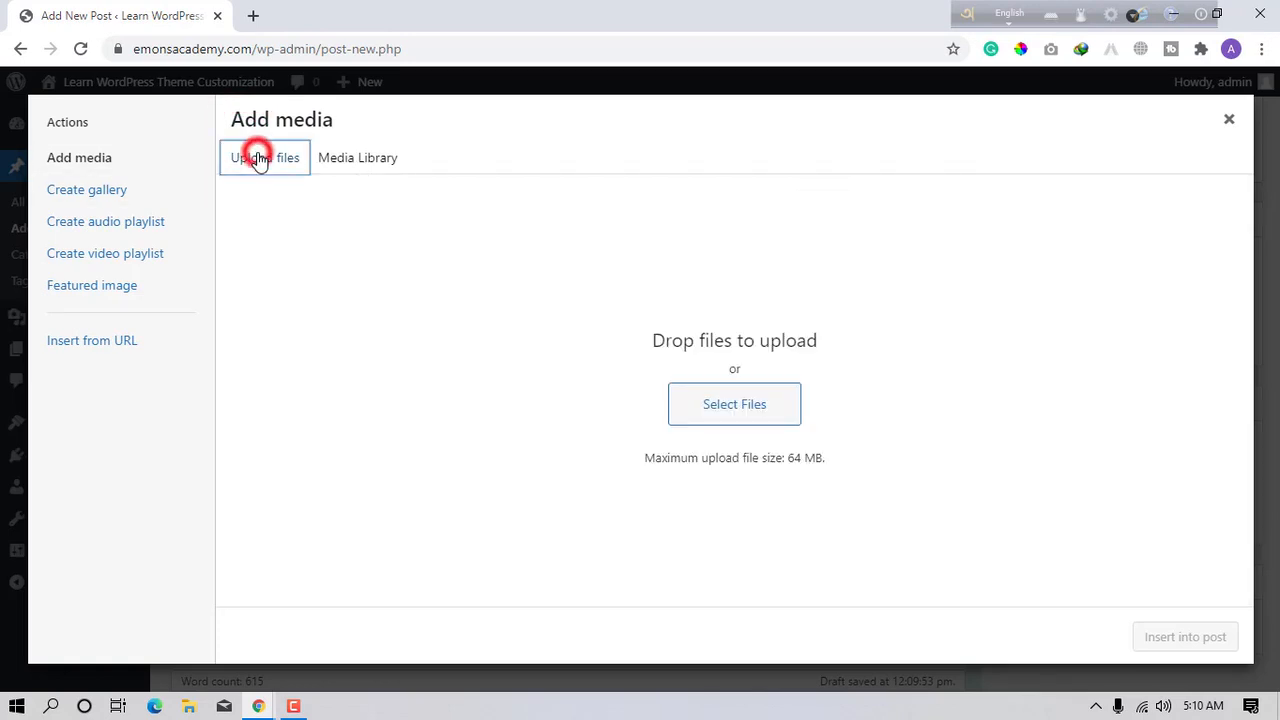
{"action": "left_click", "coordinate": [772, 407]}
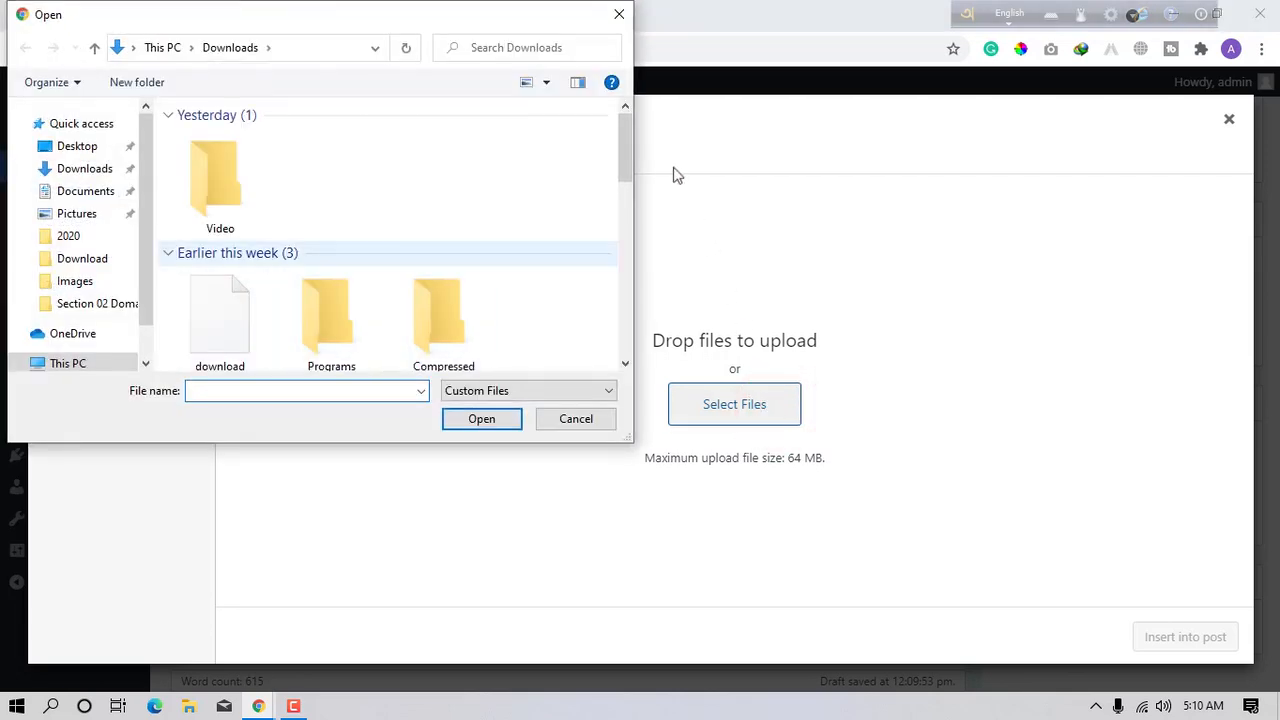
{"action": "left_click", "coordinate": [616, 15]}
- Insert the existing purple-and-blue image from the media library into the post body
{"action": "left_click", "coordinate": [330, 152]}
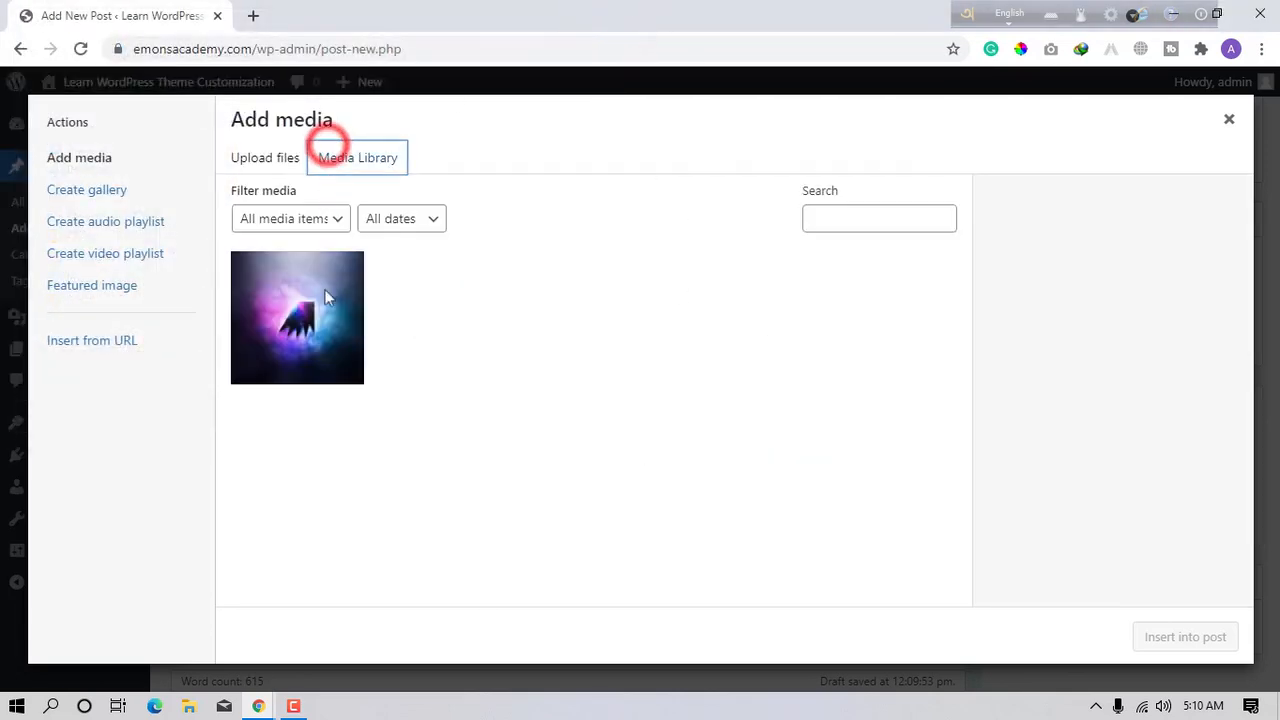
{"action": "left_click", "coordinate": [326, 358]}
{"action": "left_click", "coordinate": [1157, 648]}
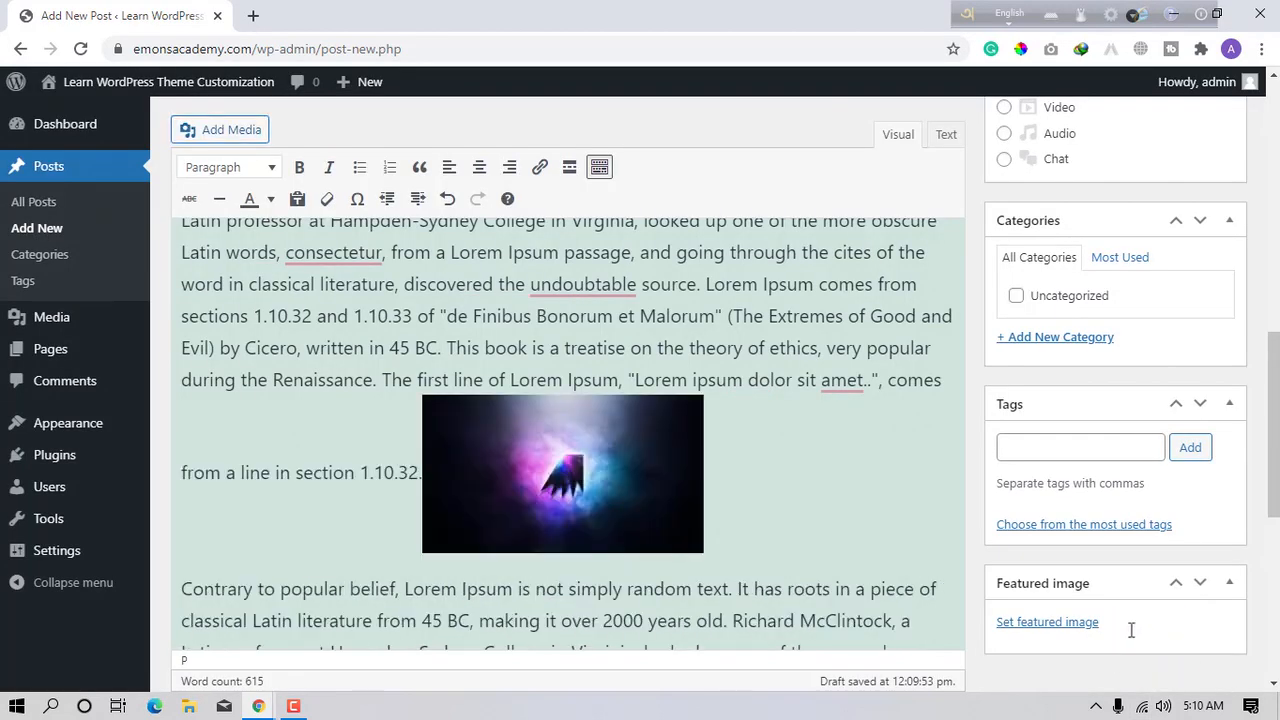
- Look through the paragraph, heading and preformatted text styles available for the post body
{"action": "scroll", "coordinate": [643, 380], "scroll_direction": "up", "scroll_amount": 5}
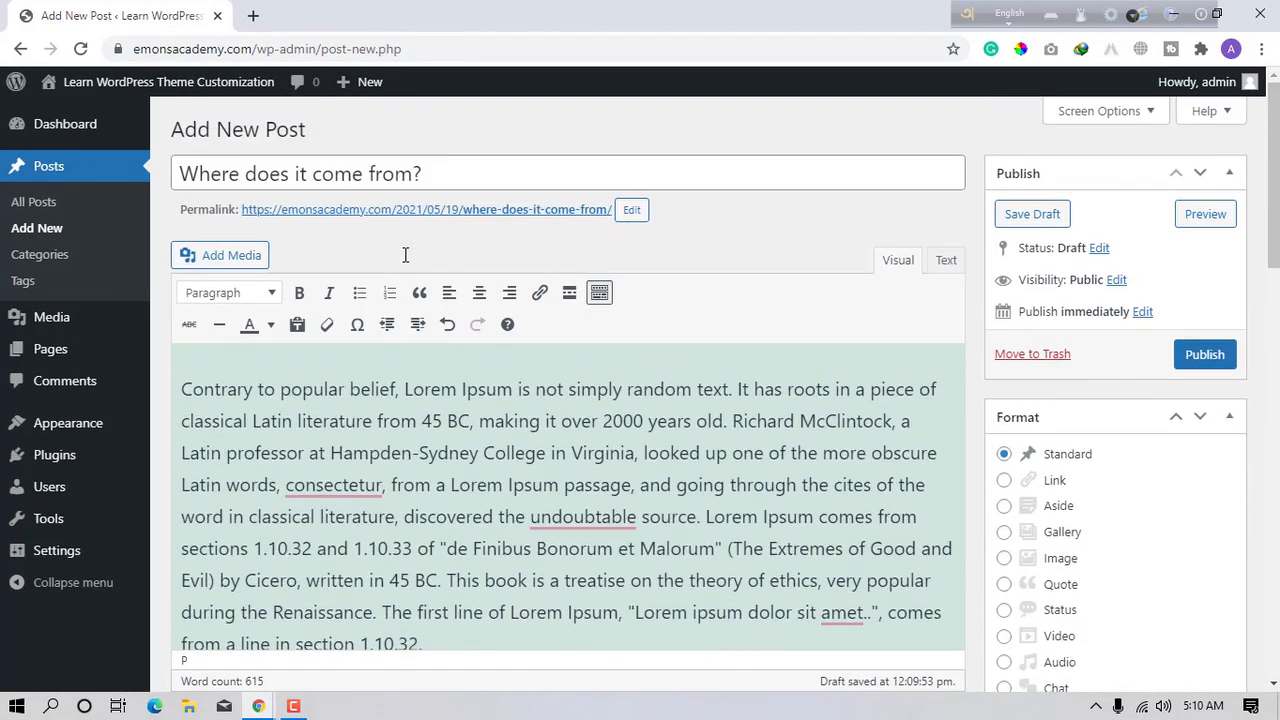
{"action": "left_click", "coordinate": [210, 293]}
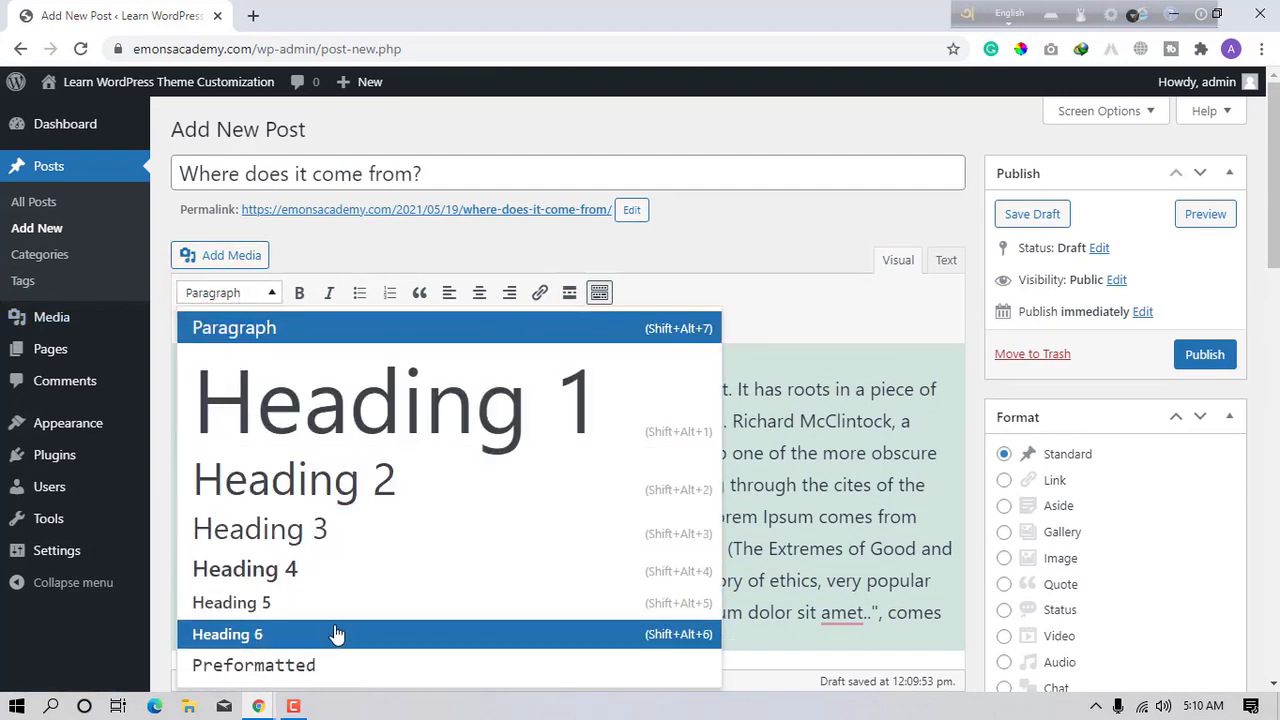
{"action": "scroll", "coordinate": [336, 634], "scroll_direction": "down", "scroll_amount": 2}
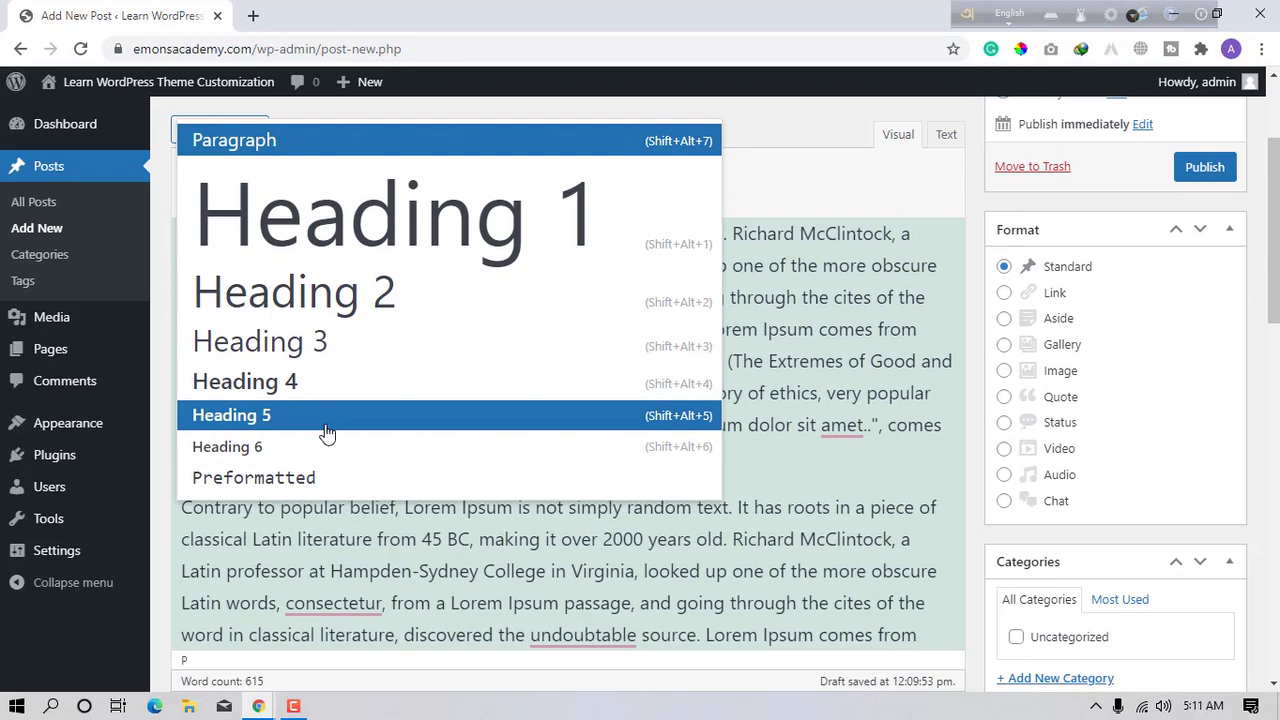
{"action": "left_click", "coordinate": [782, 289]}
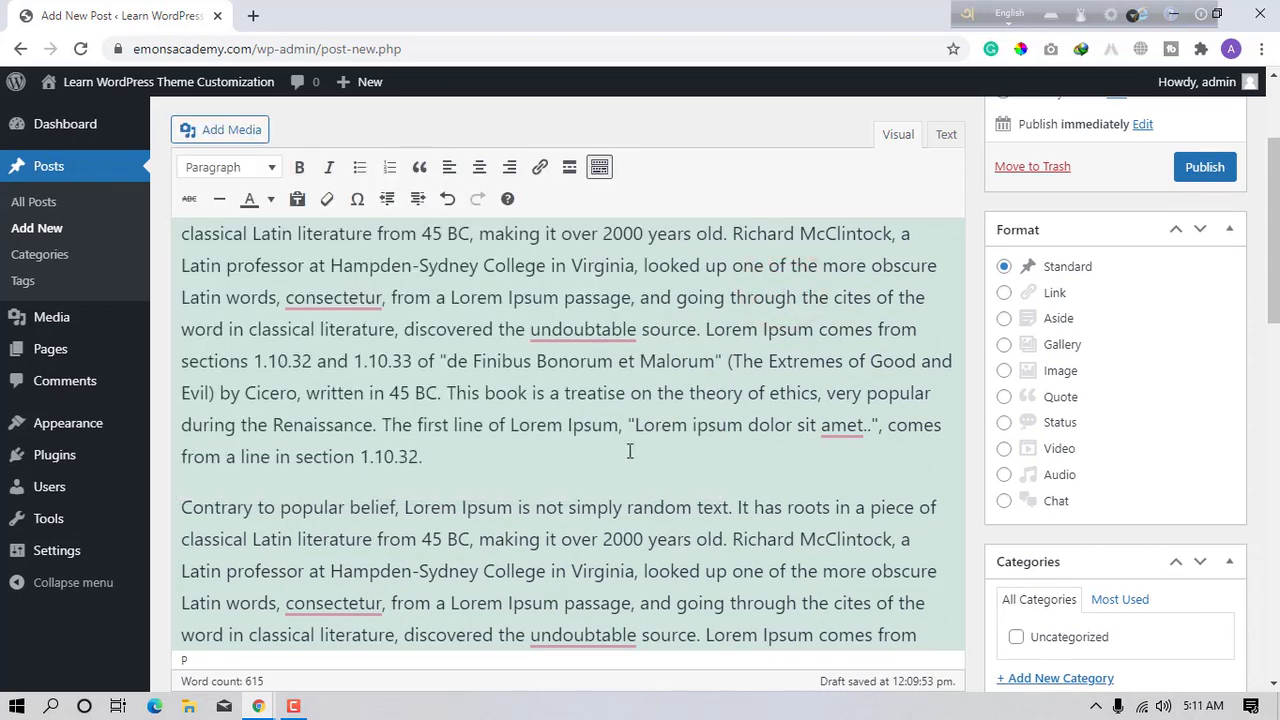
{"action": "left_click_drag", "start_coordinate": [604, 478], "coordinate": [328, 393]}
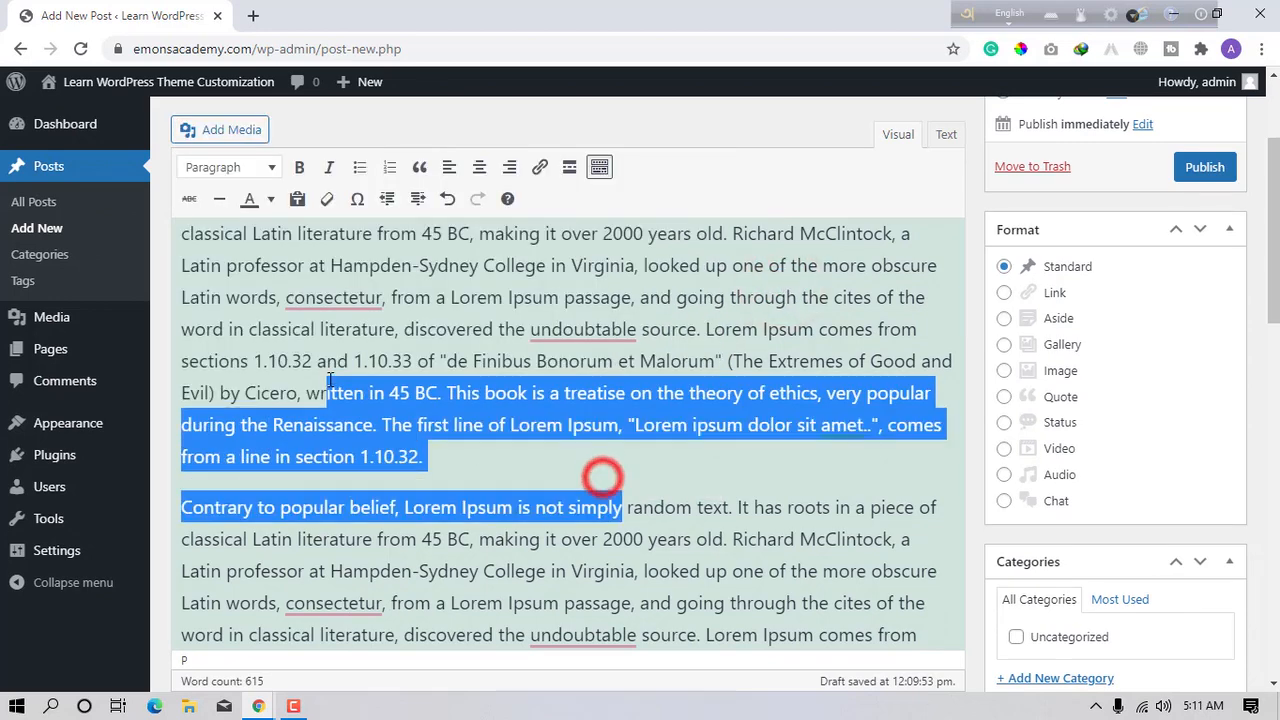
{"action": "left_click", "coordinate": [244, 178]}
{"action": "left_click", "coordinate": [358, 265]}
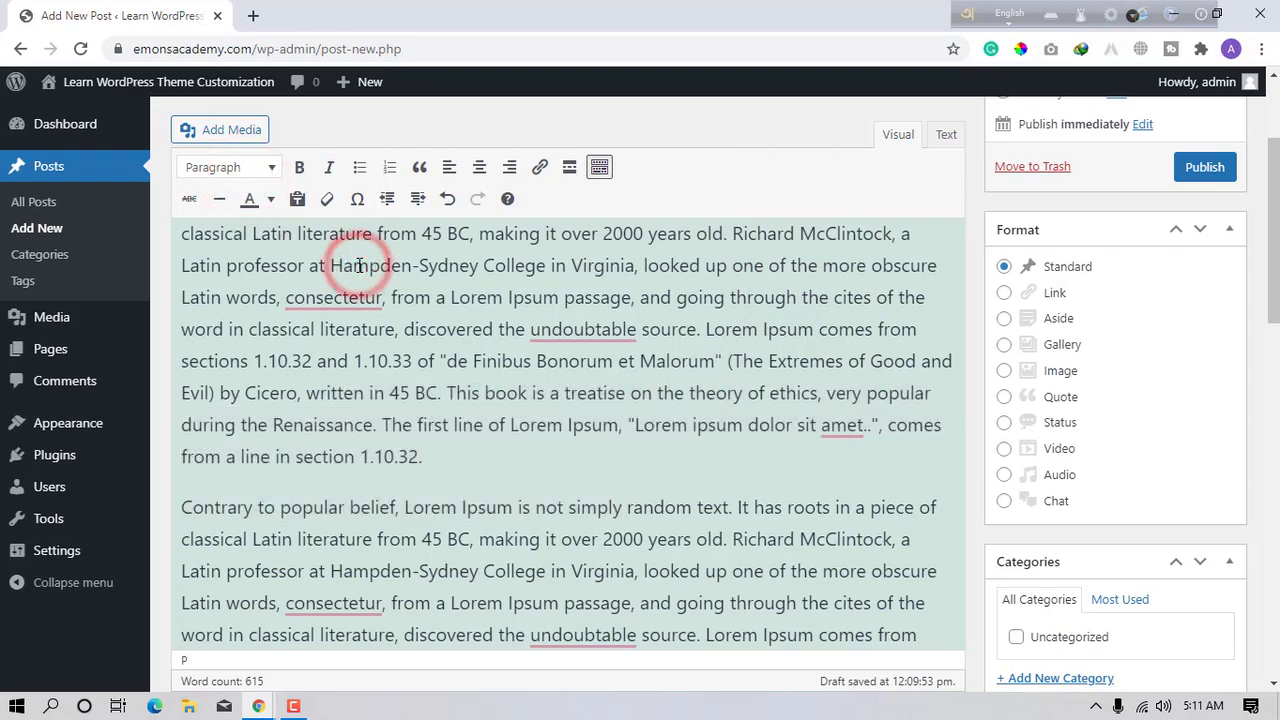
- Try to format only the opening line of the first body paragraph as Heading 2, and undo the change
{"action": "scroll", "coordinate": [359, 265], "scroll_direction": "up", "scroll_amount": 1}
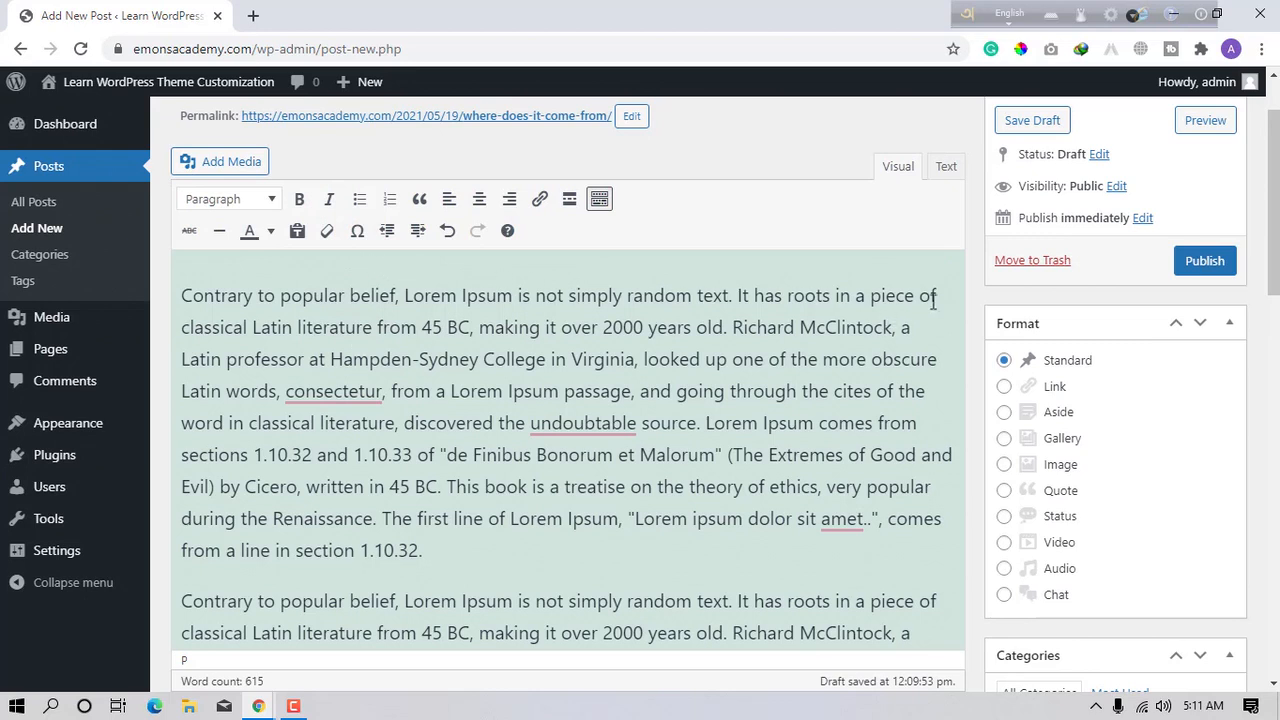
{"action": "left_click_drag", "start_coordinate": [940, 296], "coordinate": [168, 296]}
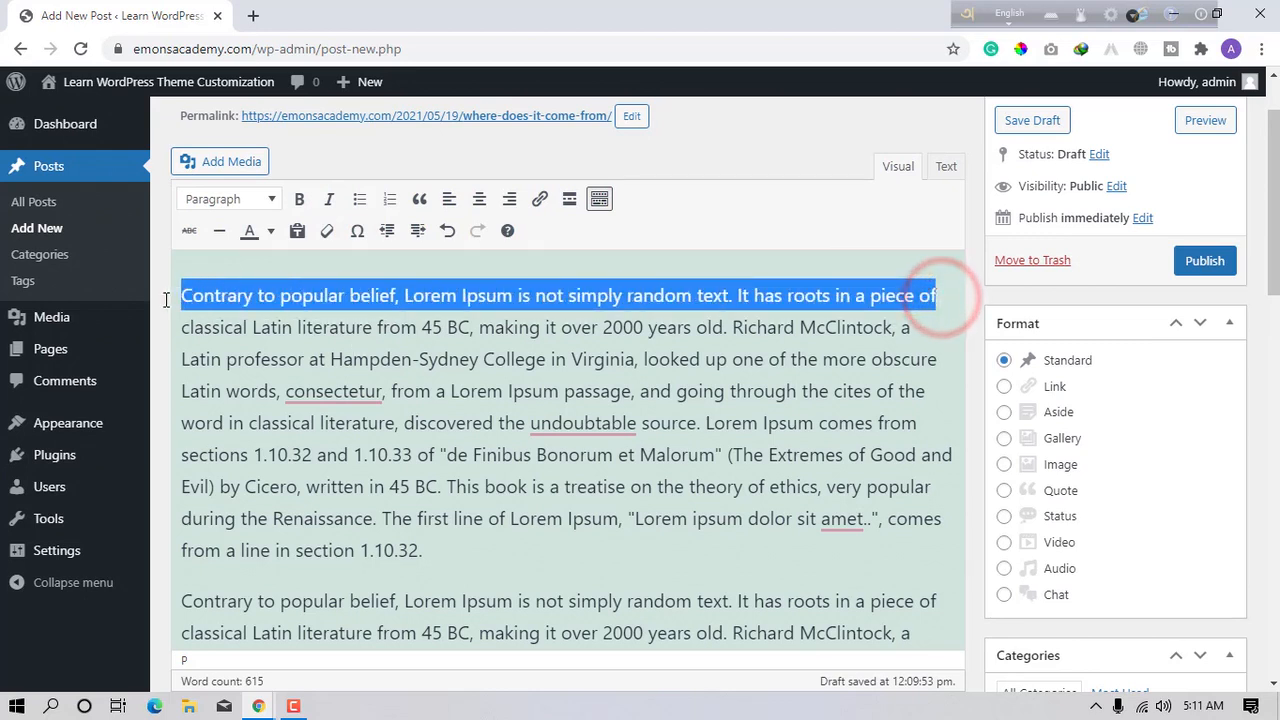
{"action": "left_click", "coordinate": [267, 201]}
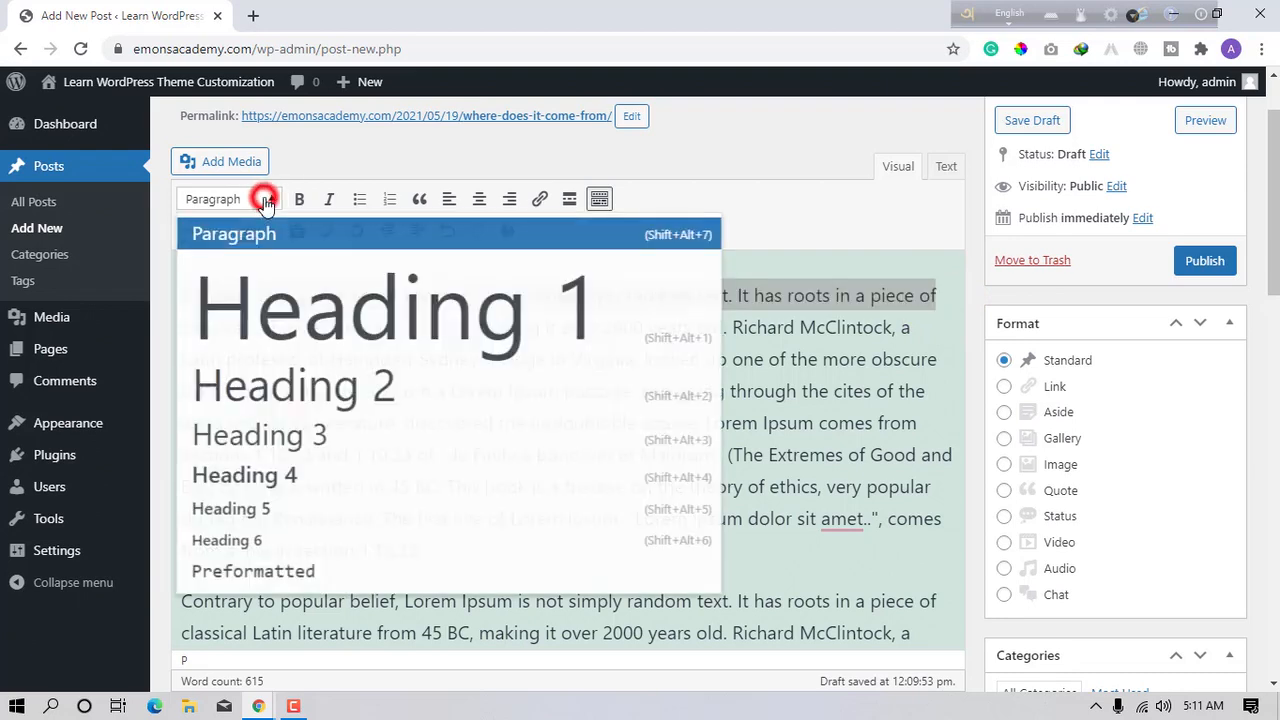
{"action": "left_click", "coordinate": [292, 393]}
{"action": "left_click", "coordinate": [455, 395]}
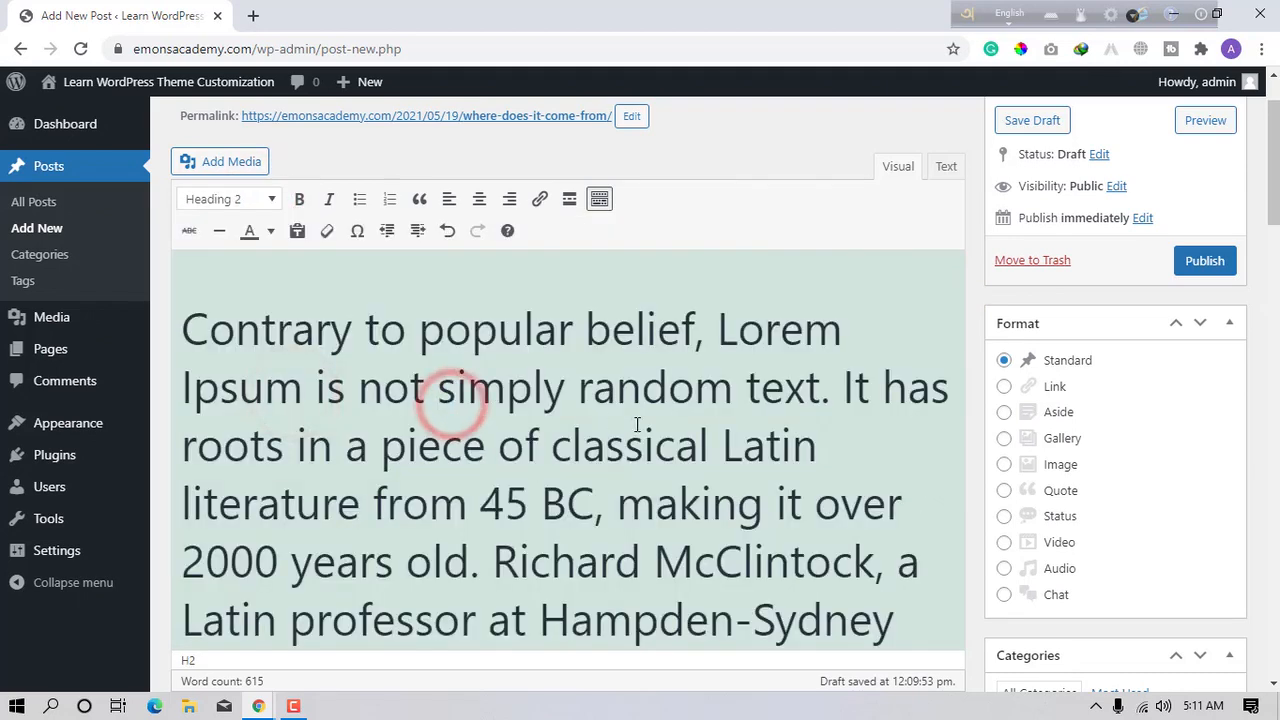
{"action": "key", "text": "ctrl+z"}
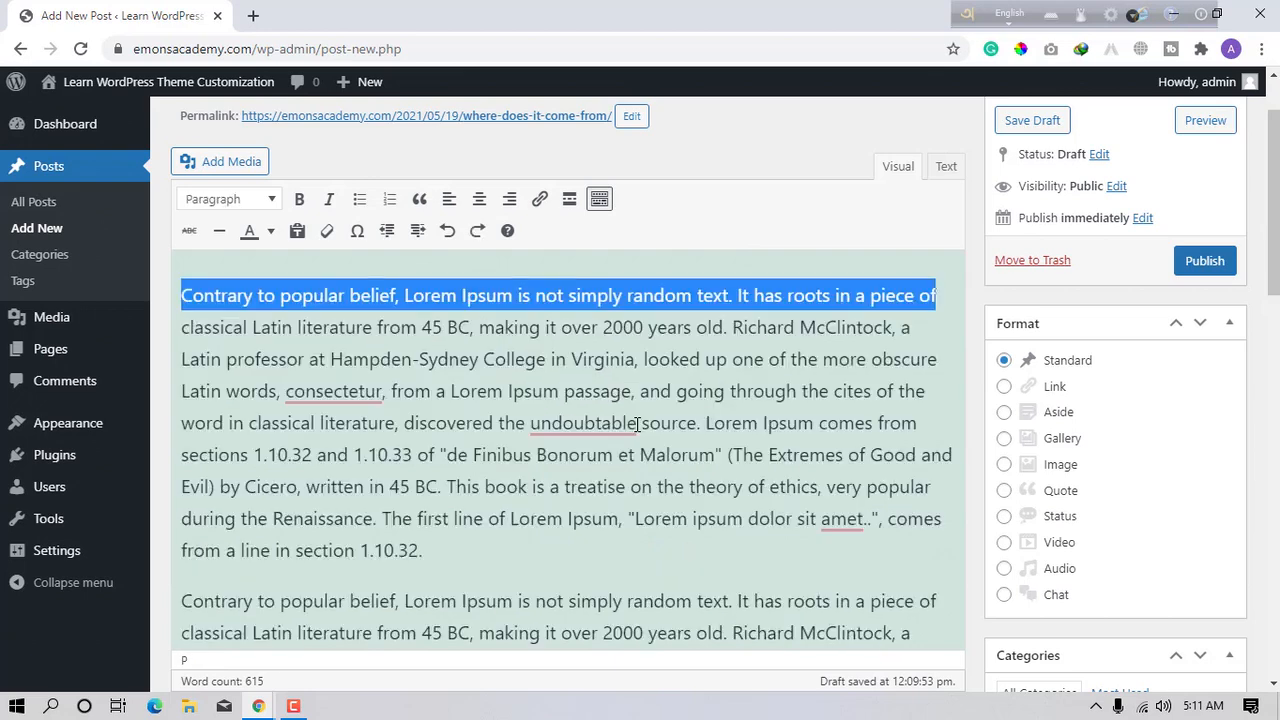
- Split the first body paragraph after "roots in a piece of" so its opening line stands as a separate paragraph
{"action": "left_click", "coordinate": [874, 328]}
{"action": "left_click", "coordinate": [945, 295]}
{"action": "key", "text": "Return"}
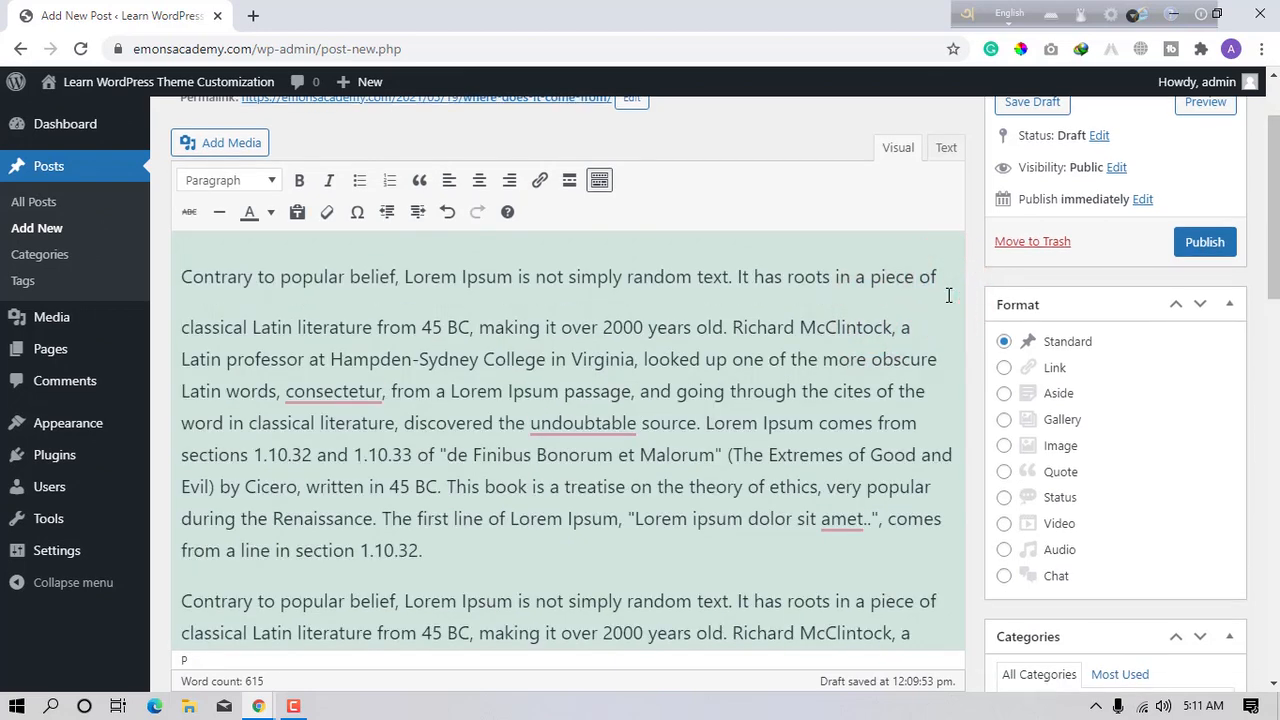
- Format the separated opening line of the post body as Heading 2
{"action": "left_click_drag", "start_coordinate": [945, 278], "coordinate": [180, 276]}
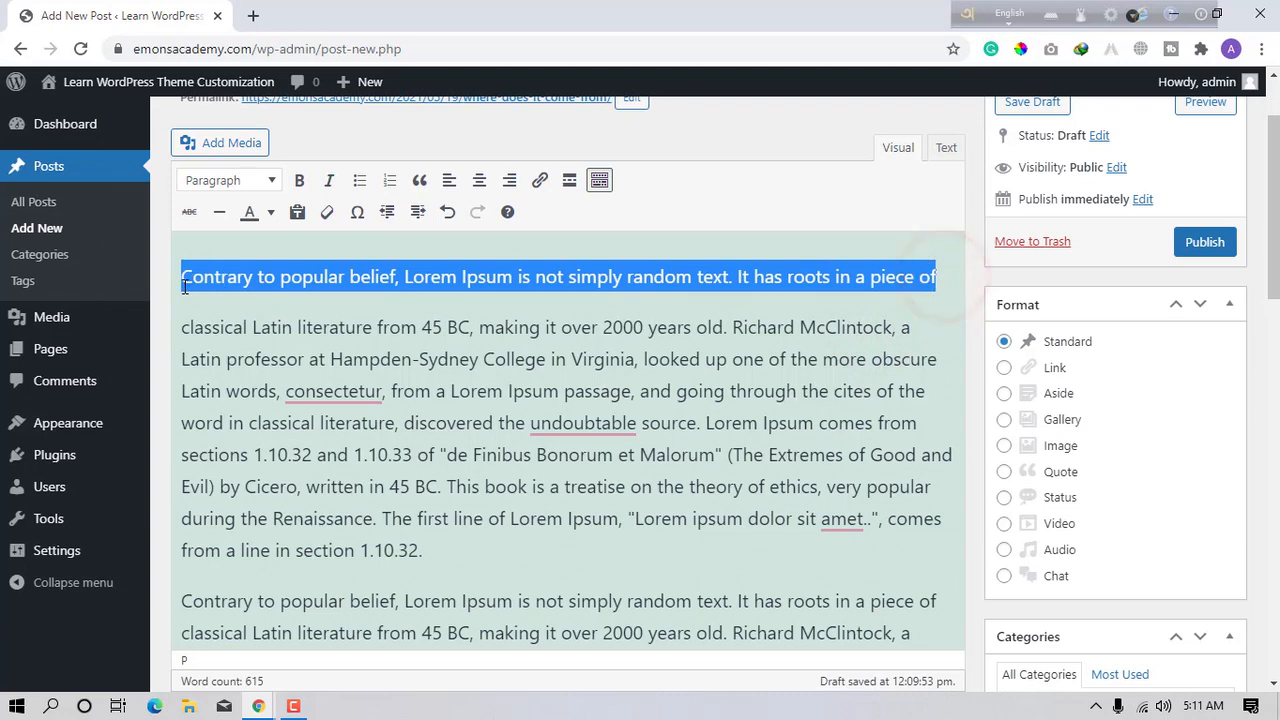
{"action": "left_click", "coordinate": [232, 182]}
{"action": "left_click", "coordinate": [251, 355]}
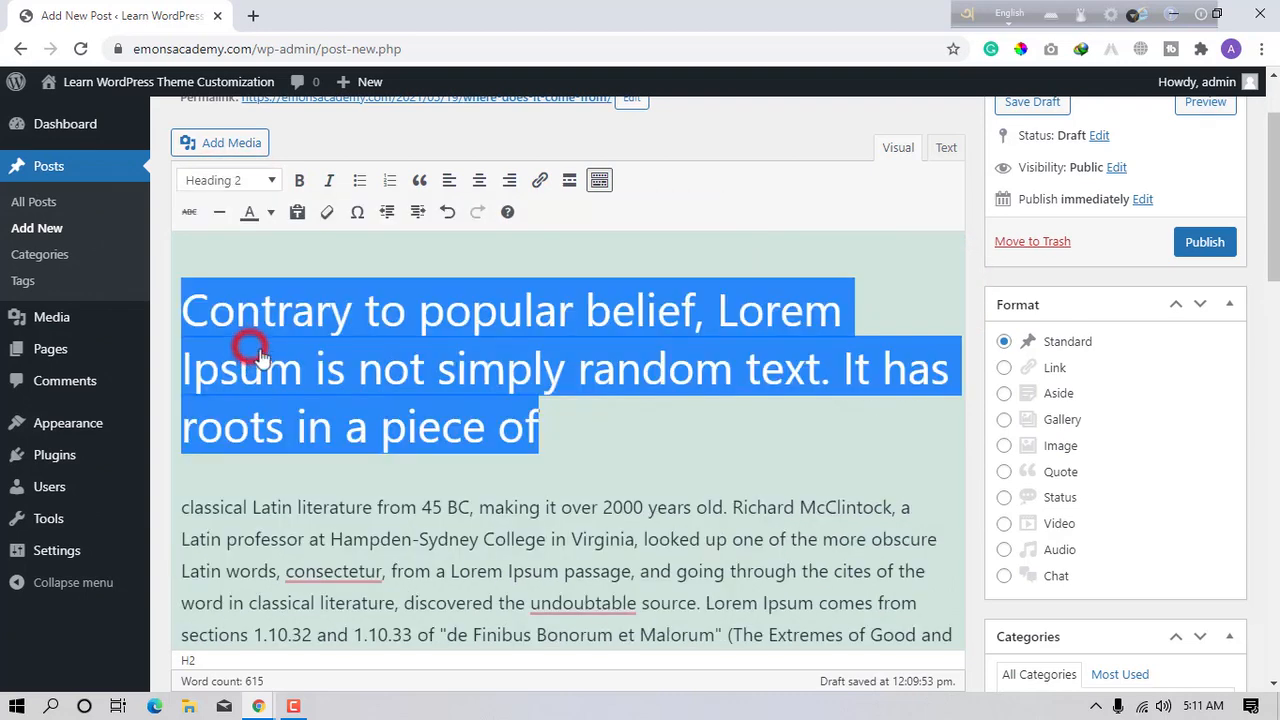
{"action": "left_click", "coordinate": [694, 462]}
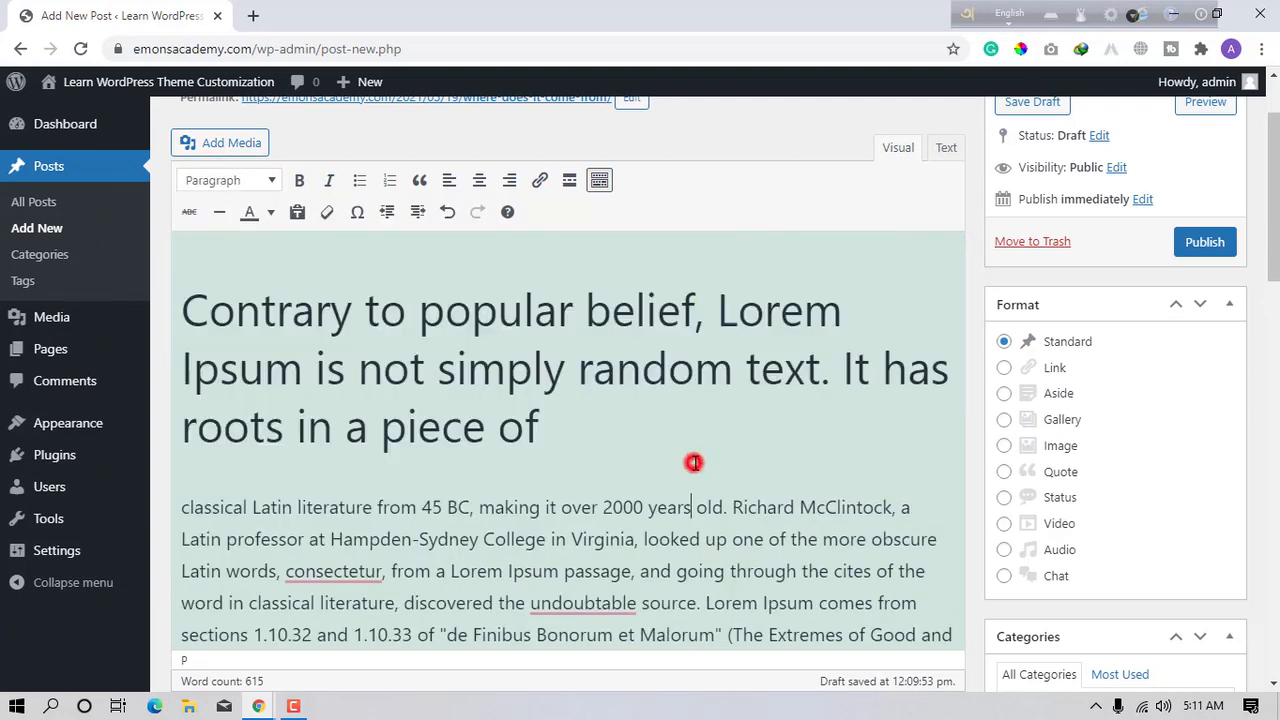
- Change the opening line starting "Contrary to popular belief" to Heading 4
{"action": "triple_click", "coordinate": [638, 436]}
{"action": "left_click", "coordinate": [229, 181]}
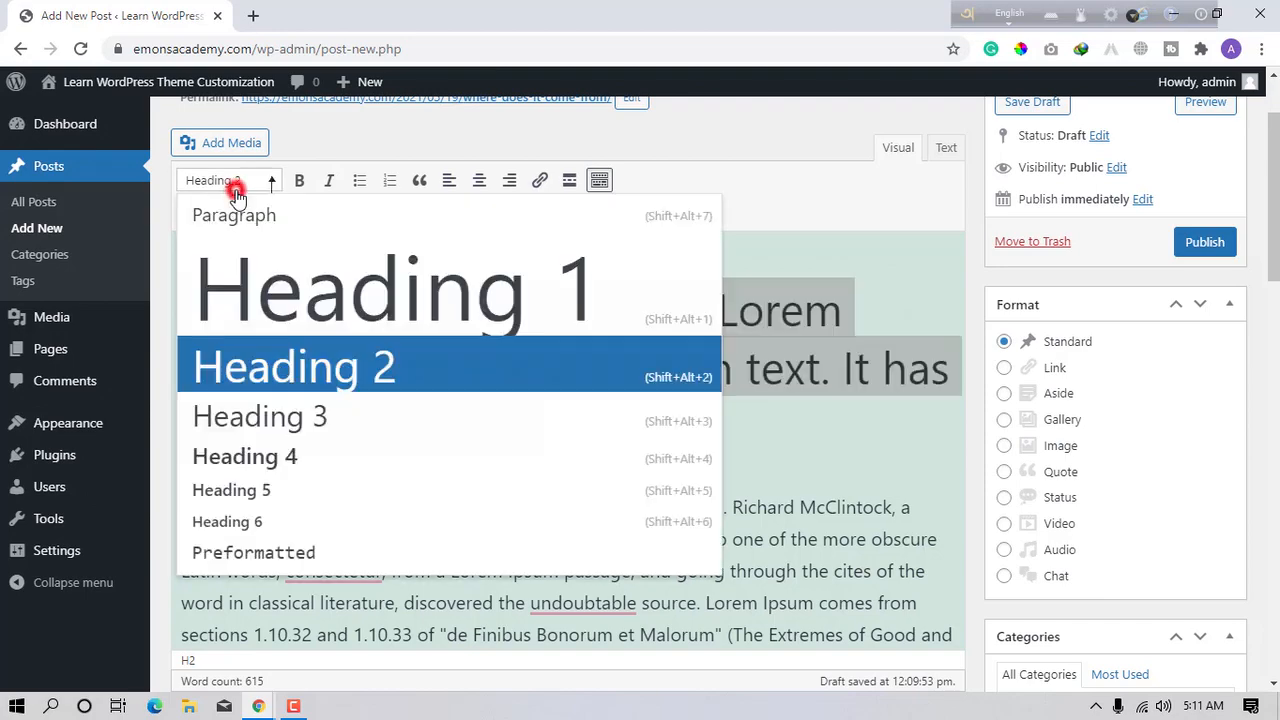
{"action": "left_click", "coordinate": [248, 456]}
{"action": "left_click", "coordinate": [424, 350]}
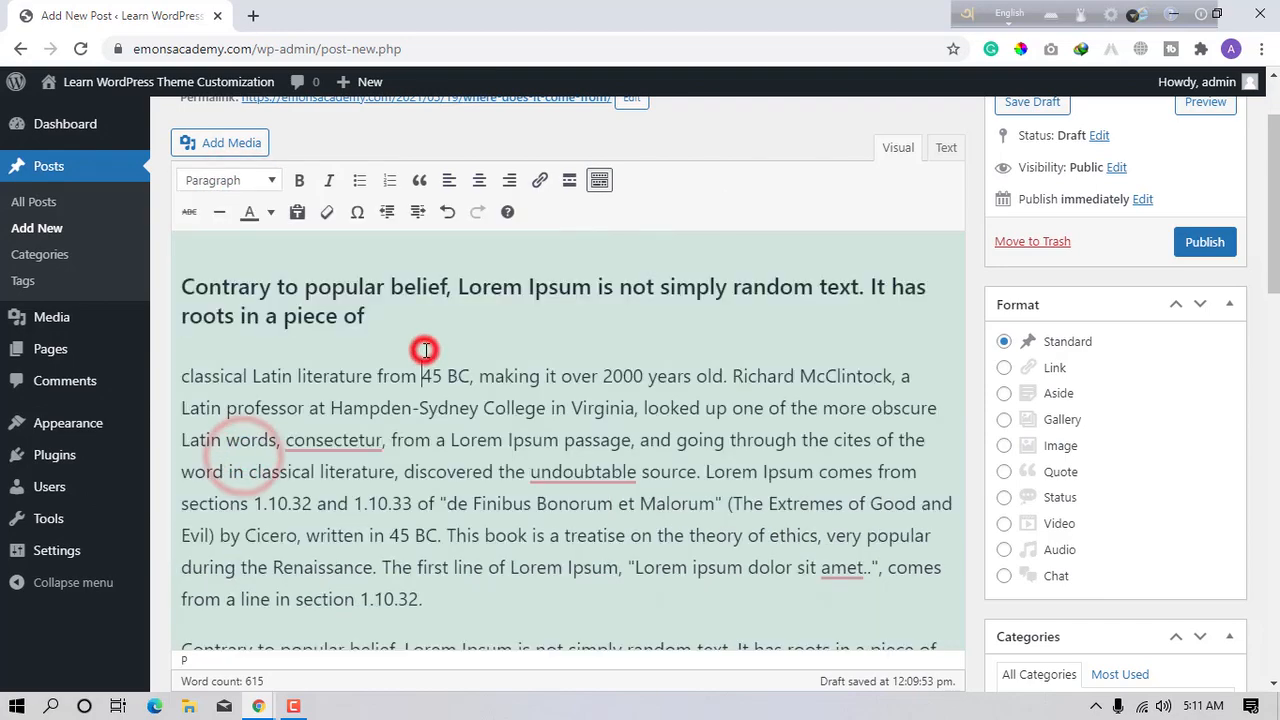
{"action": "scroll", "coordinate": [424, 357], "scroll_direction": "down", "scroll_amount": 5}
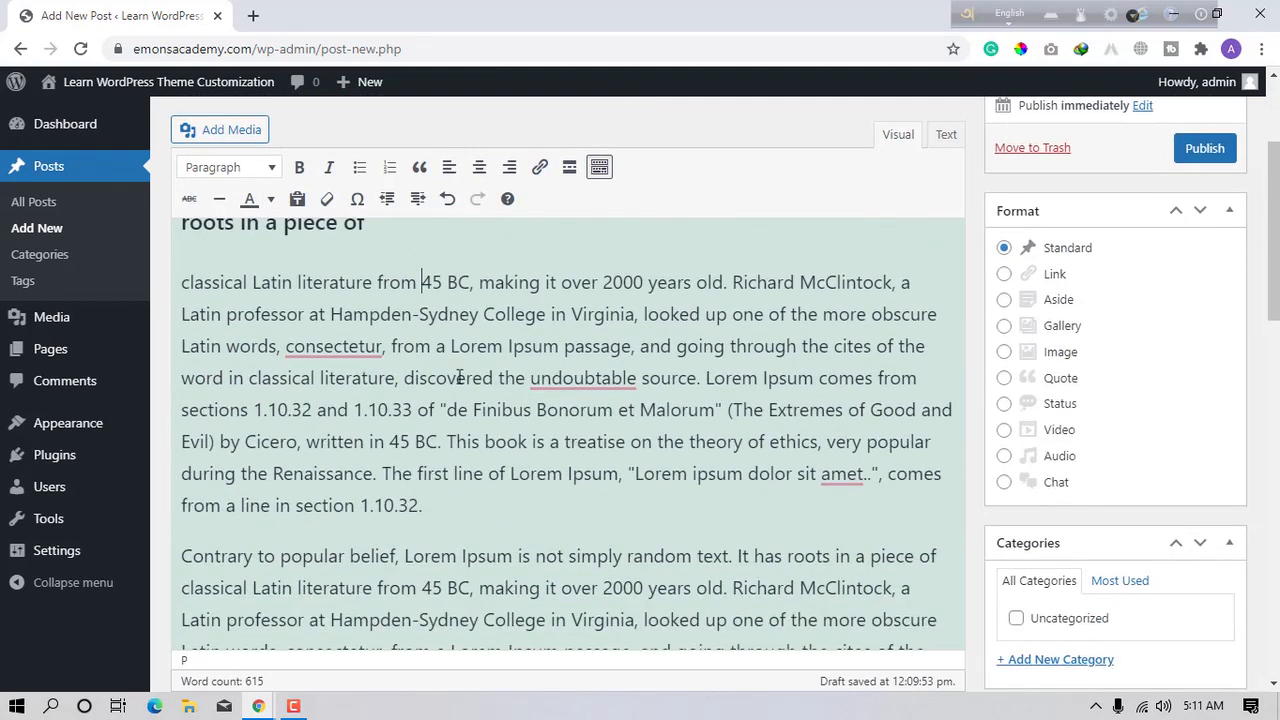
{"action": "scroll", "coordinate": [576, 468], "scroll_direction": "up", "scroll_amount": 5}
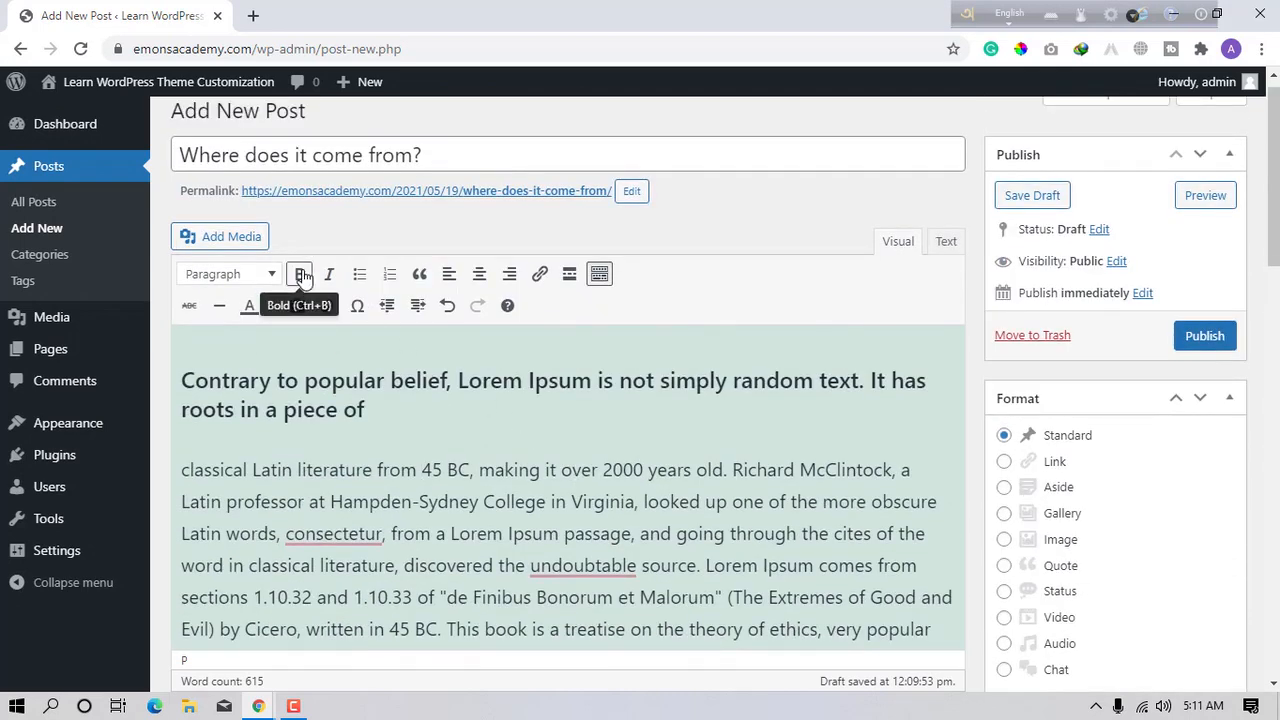
{"action": "scroll", "coordinate": [431, 392], "scroll_direction": "down", "scroll_amount": 2}
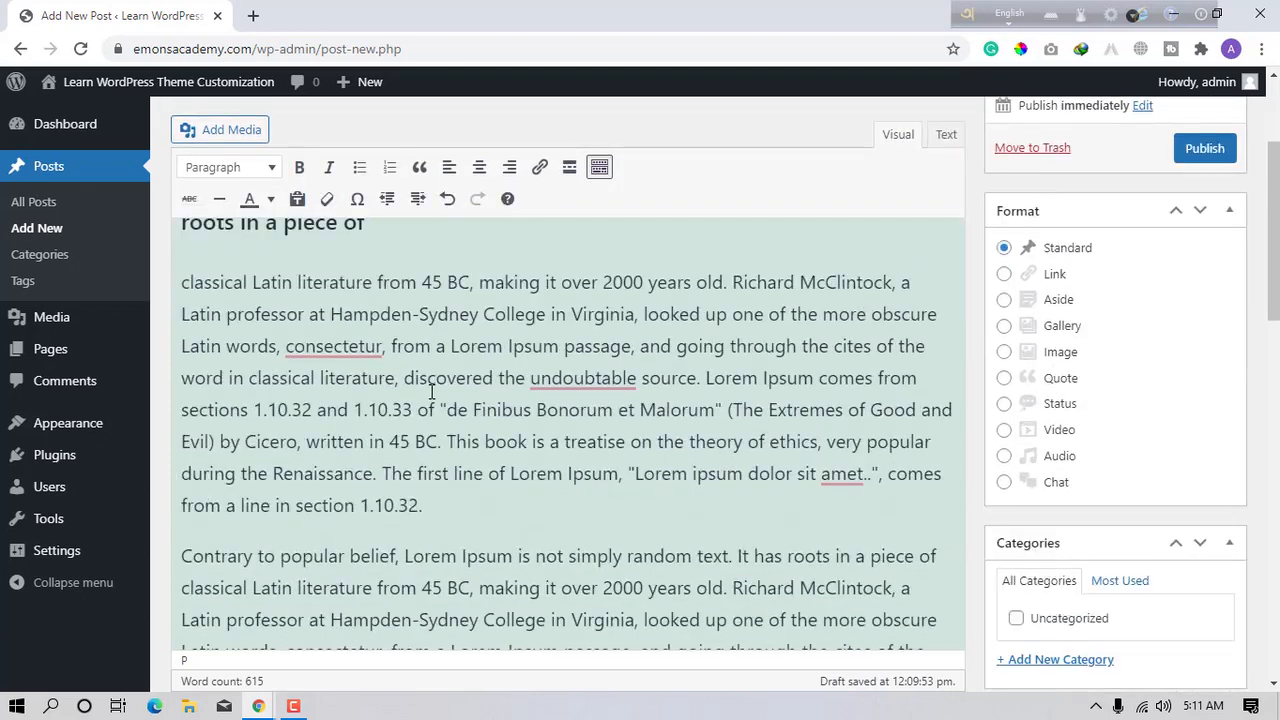
{"action": "scroll", "coordinate": [459, 473], "scroll_direction": "up", "scroll_amount": 1}
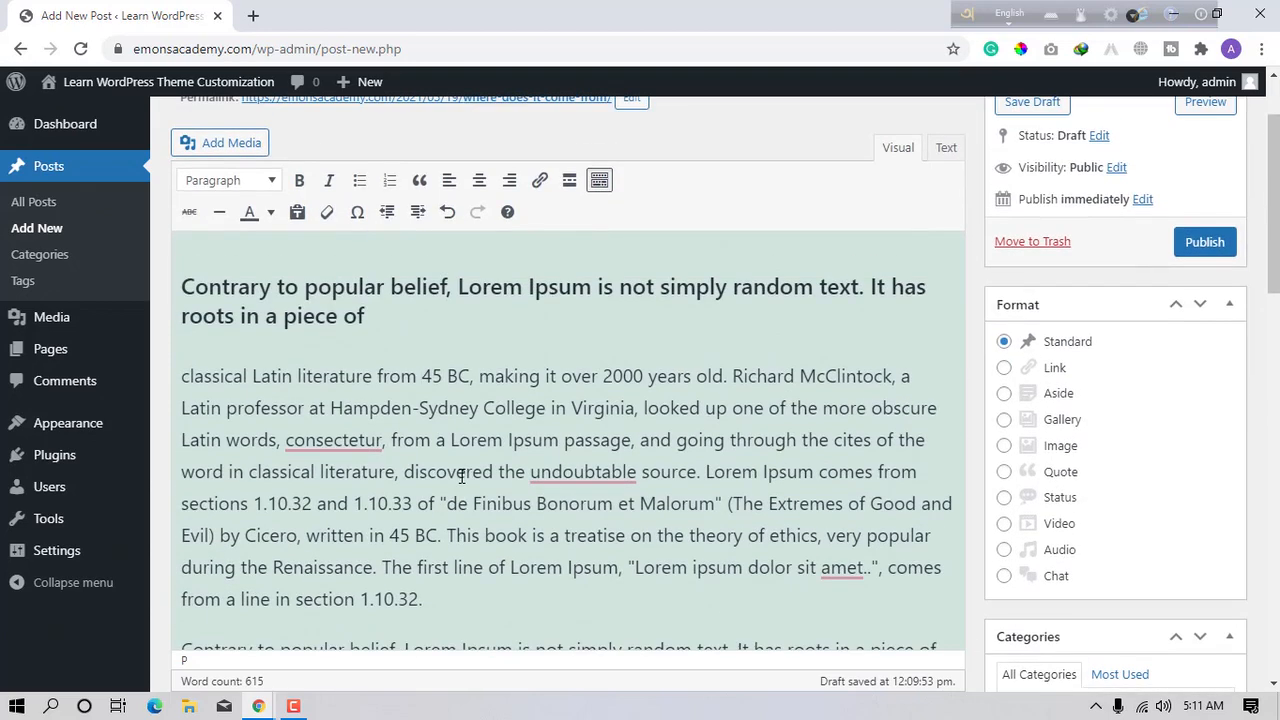
{"action": "left_click_drag", "start_coordinate": [387, 316], "coordinate": [181, 286]}
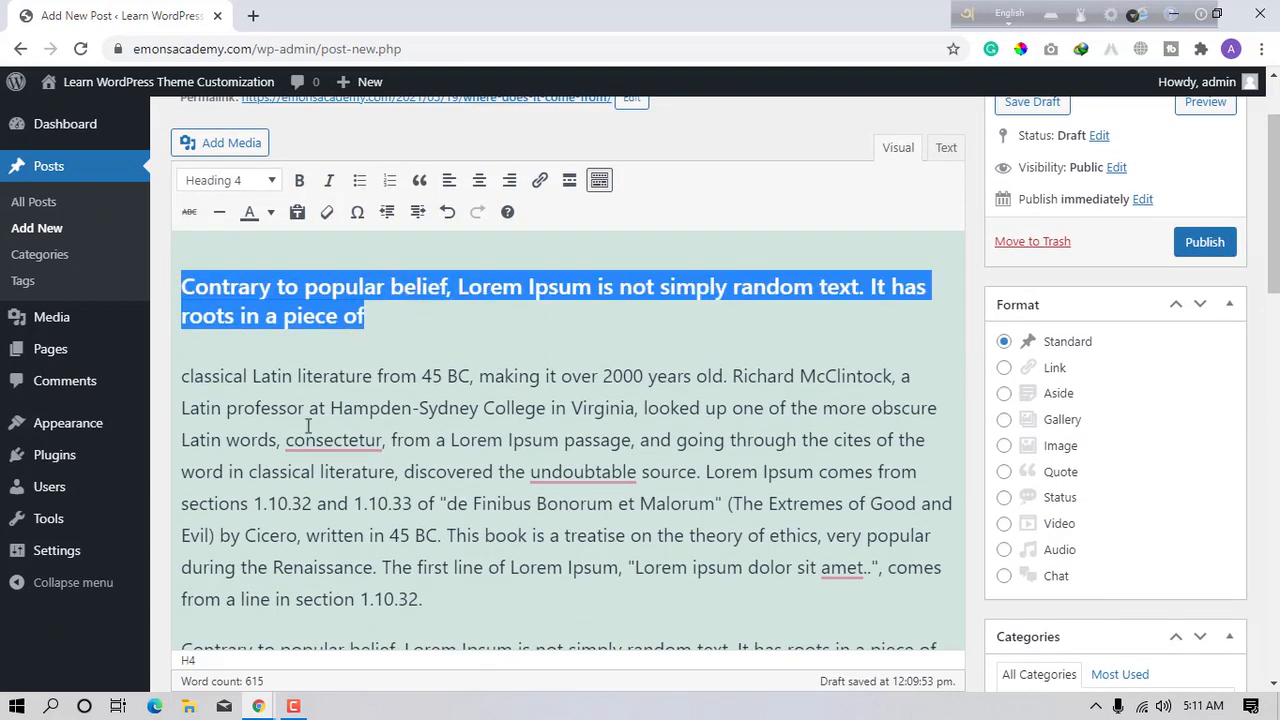
{"action": "left_click_drag", "start_coordinate": [463, 598], "coordinate": [181, 376]}
{"action": "left_click", "coordinate": [329, 397]}
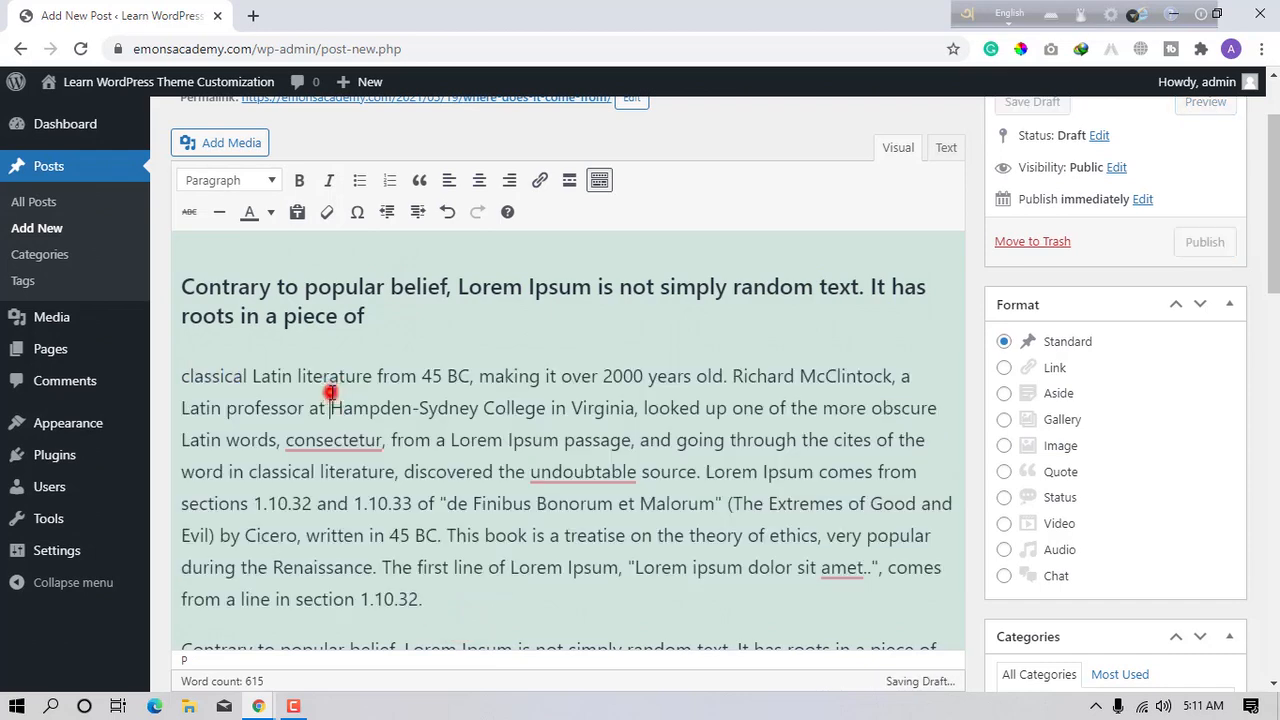
- Make the entire heading at the start of the post body bold
{"action": "left_click_drag", "start_coordinate": [345, 316], "coordinate": [181, 288]}
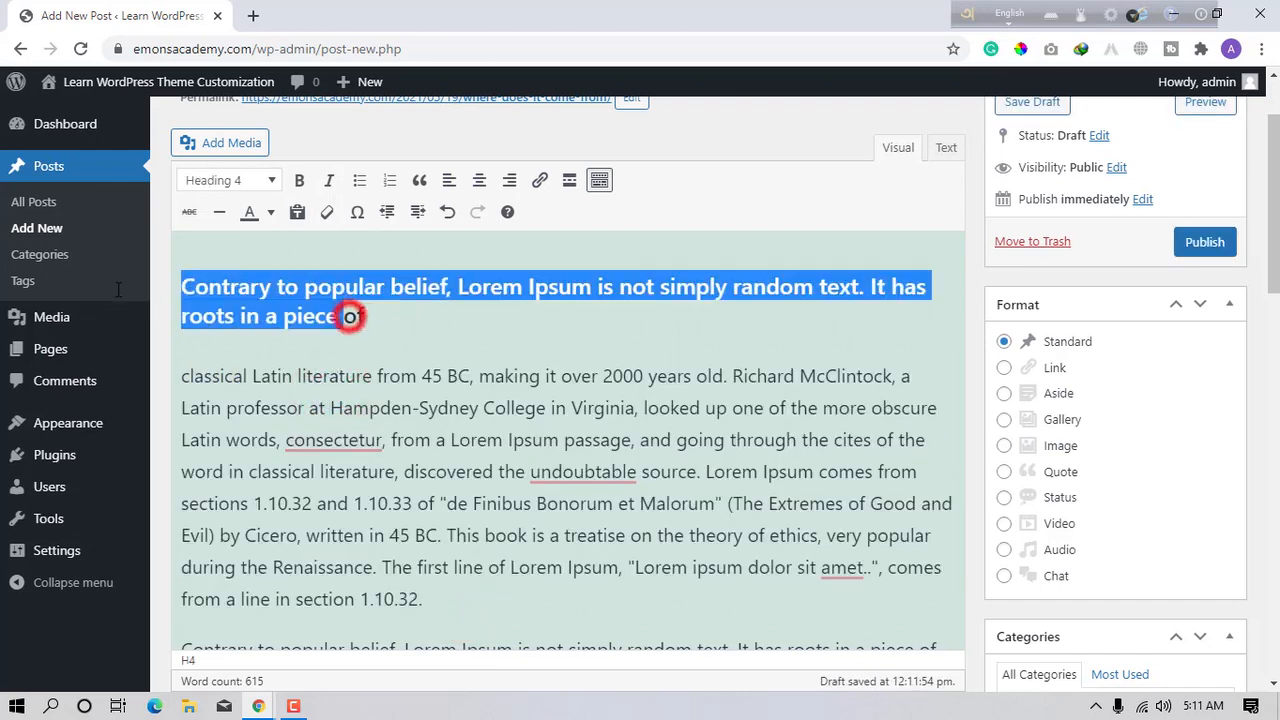
{"action": "left_click_drag", "start_coordinate": [370, 316], "coordinate": [172, 288]}
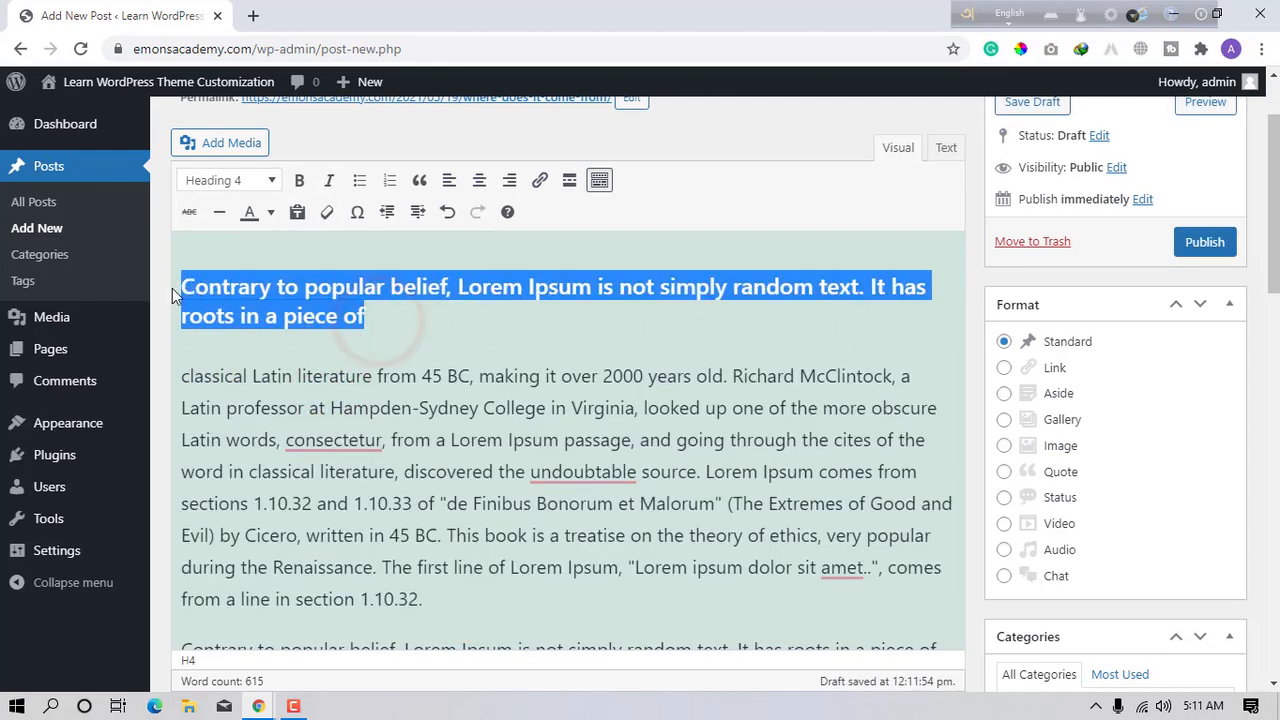
{"action": "key", "text": "ctrl+b"}
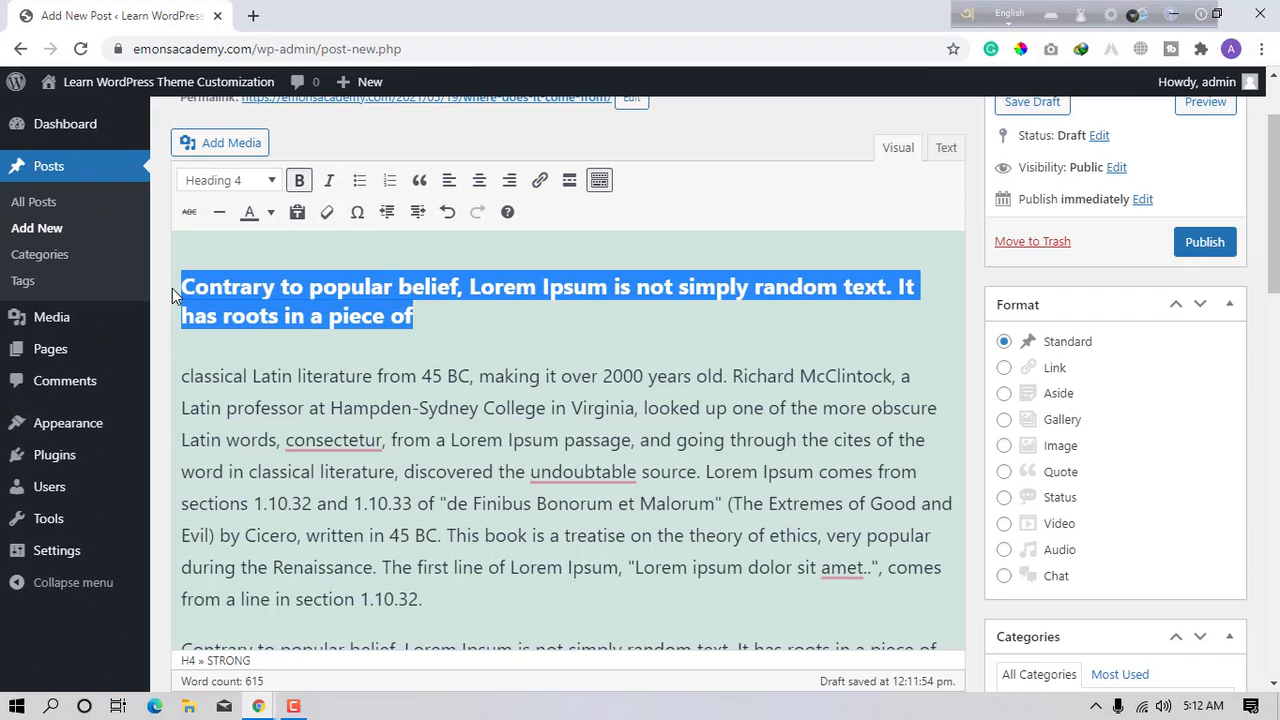
{"action": "left_click", "coordinate": [310, 317]}
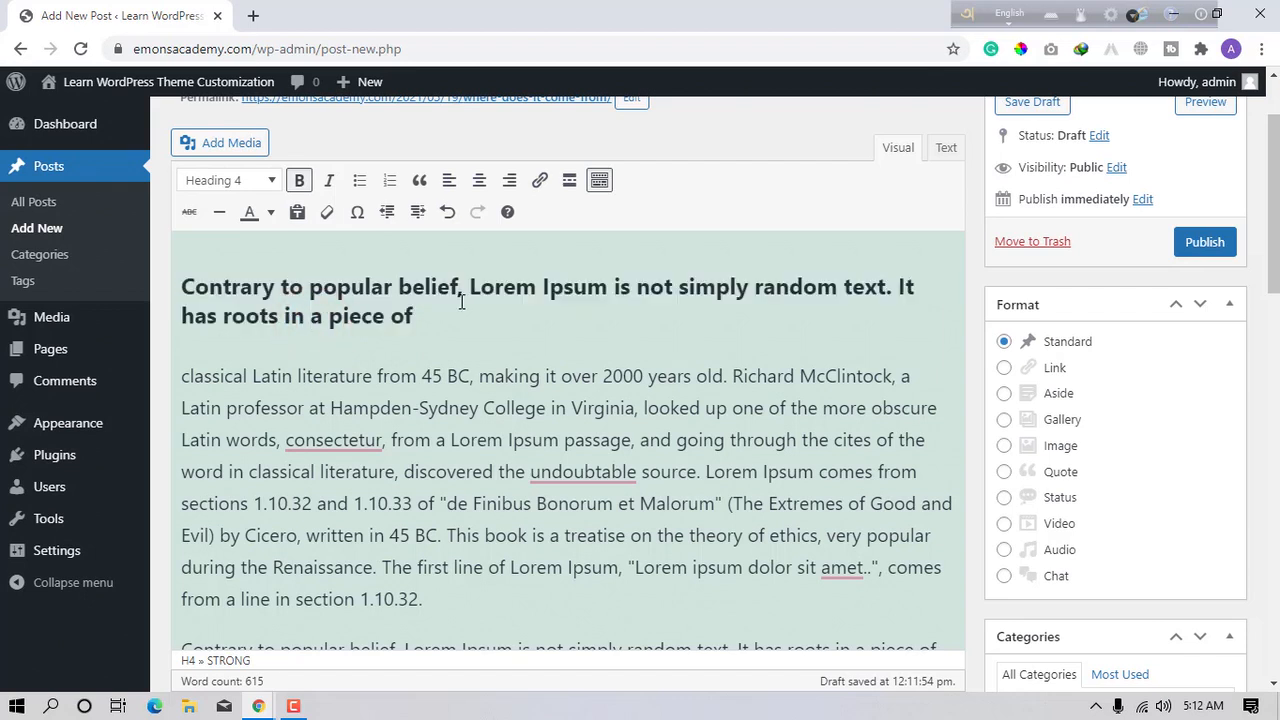
{"action": "left_click_drag", "start_coordinate": [437, 326], "coordinate": [205, 288]}
- Make the word "Lorem" and the letter "o" in "from" bold in the paragraph below the heading
{"action": "scroll", "coordinate": [526, 400], "scroll_direction": "down", "scroll_amount": 2}
{"action": "scroll", "coordinate": [527, 410], "scroll_direction": "up", "scroll_amount": 1}
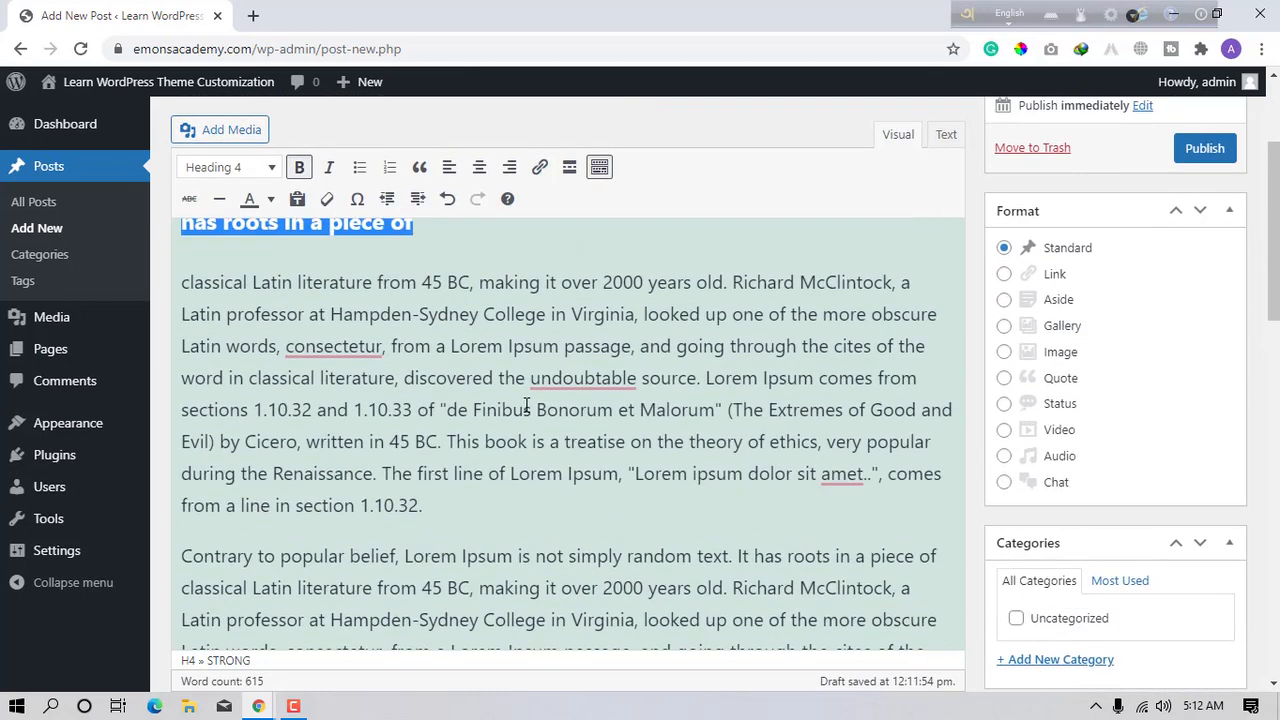
{"action": "double_click", "coordinate": [476, 346]}
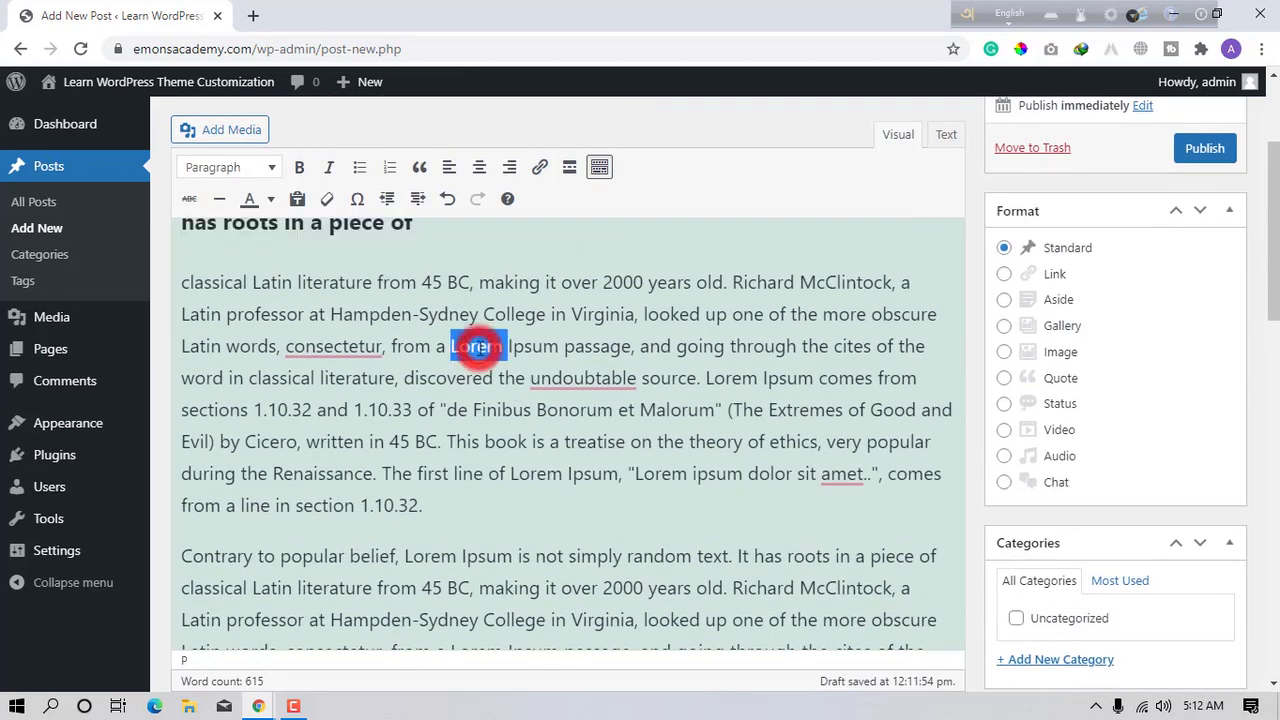
{"action": "left_click", "coordinate": [300, 167]}
{"action": "left_click", "coordinate": [418, 297]}
{"action": "left_click", "coordinate": [405, 352]}
{"action": "left_click_drag", "start_coordinate": [404, 347], "coordinate": [415, 347]}
{"action": "left_click", "coordinate": [300, 167]}
{"action": "left_click", "coordinate": [384, 235]}
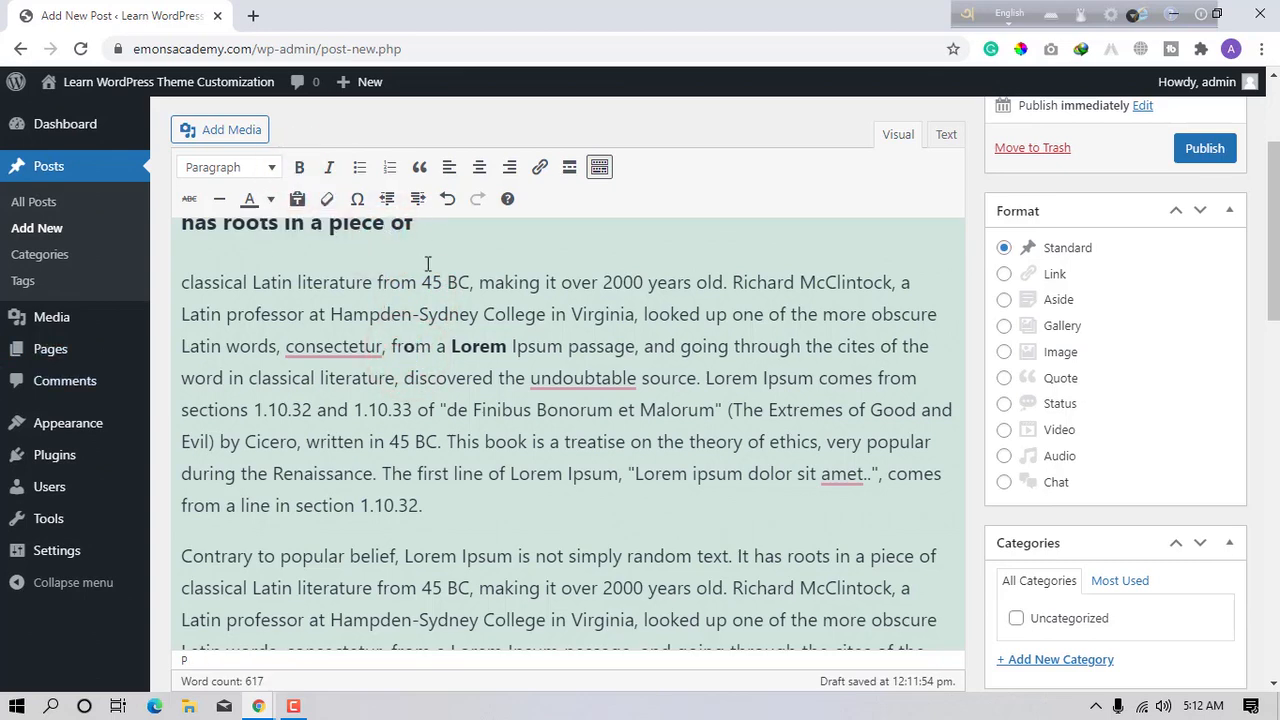
- Make the whole paragraph below the heading bold and dismiss the unknown-word suggestion for "consectetur"
{"action": "scroll", "coordinate": [765, 483], "scroll_direction": "up", "scroll_amount": 1}
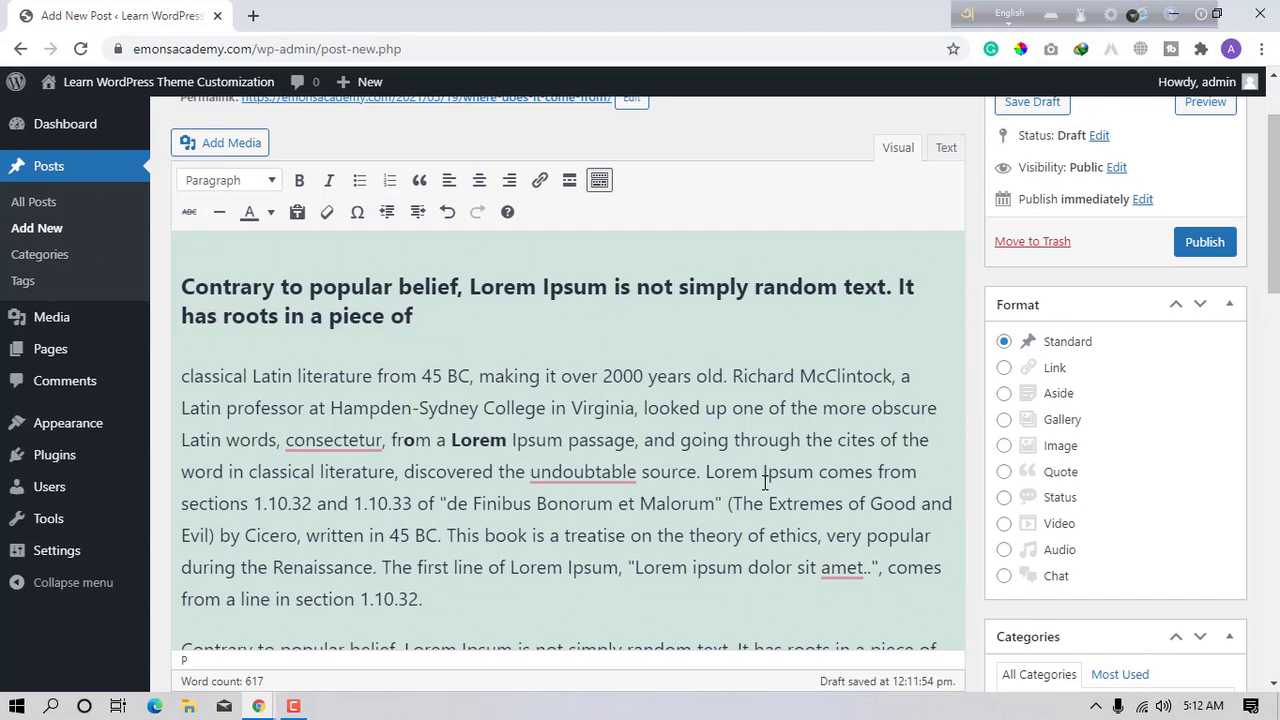
{"action": "left_click_drag", "start_coordinate": [456, 588], "coordinate": [160, 330]}
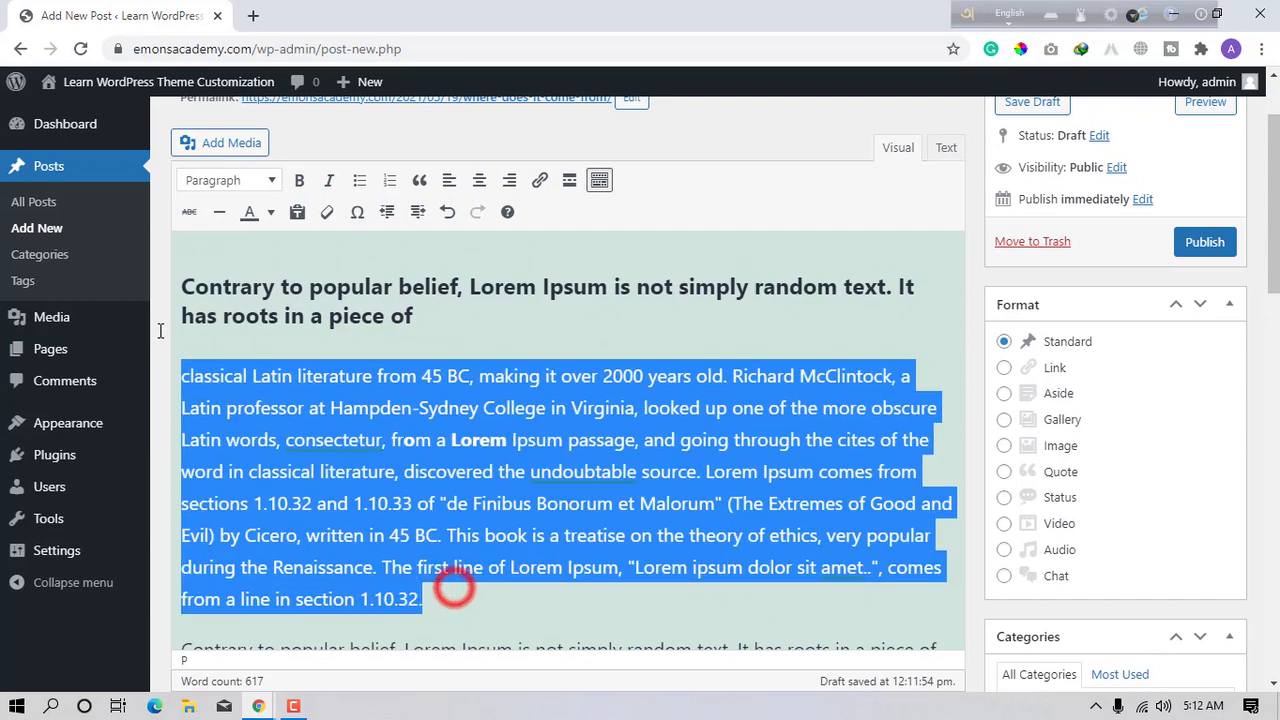
{"action": "left_click", "coordinate": [299, 181]}
{"action": "left_click", "coordinate": [380, 449]}
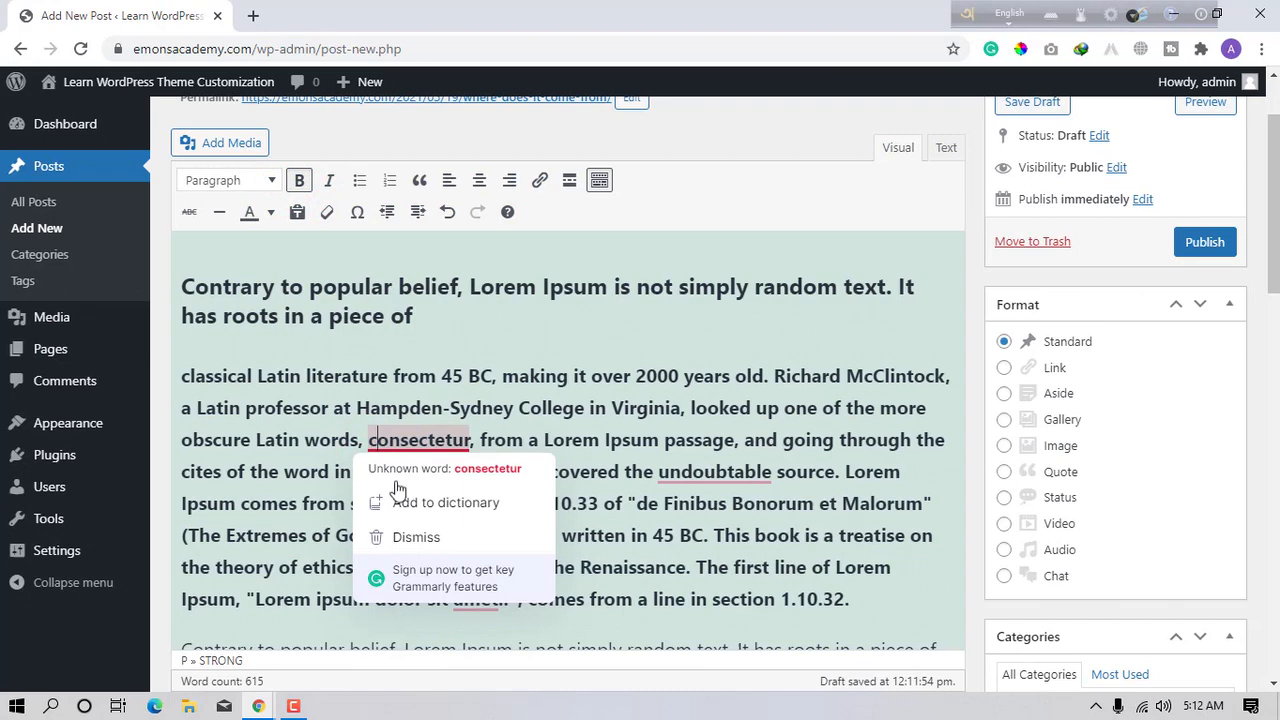
{"action": "left_click", "coordinate": [416, 537]}
{"action": "scroll", "coordinate": [414, 543], "scroll_direction": "down", "scroll_amount": 4}
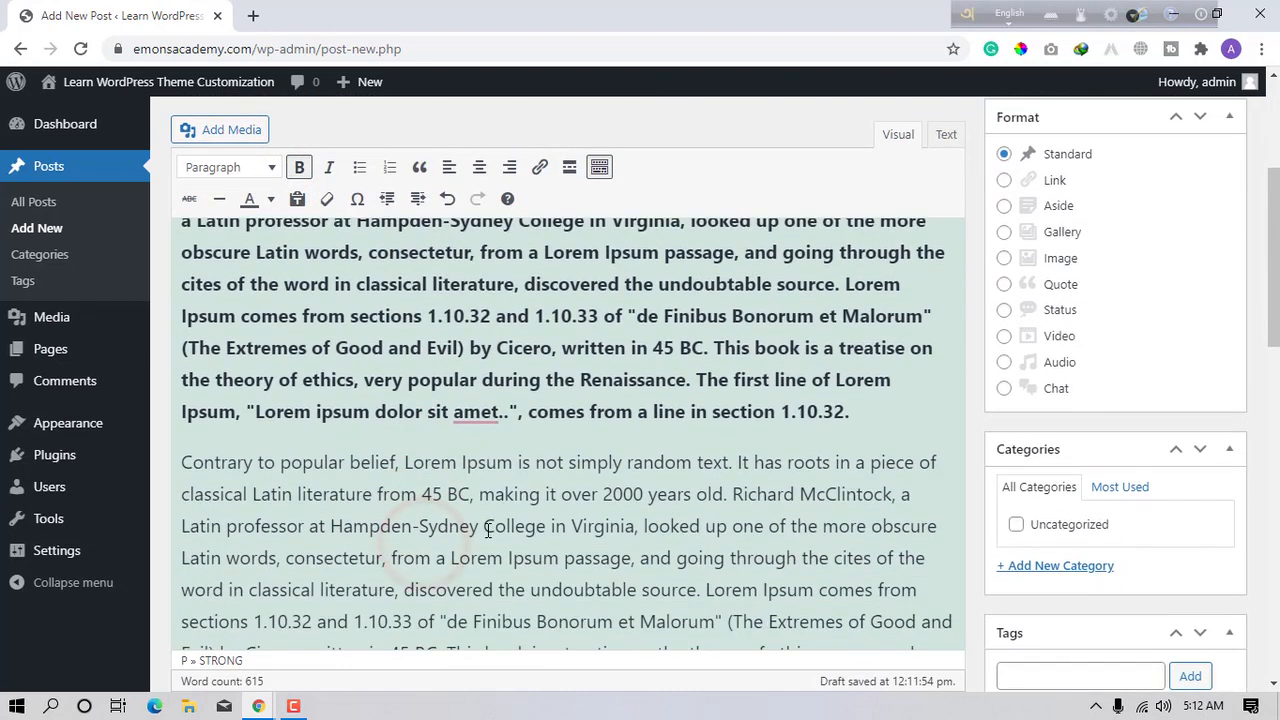
{"action": "scroll", "coordinate": [488, 530], "scroll_direction": "down", "scroll_amount": 4}
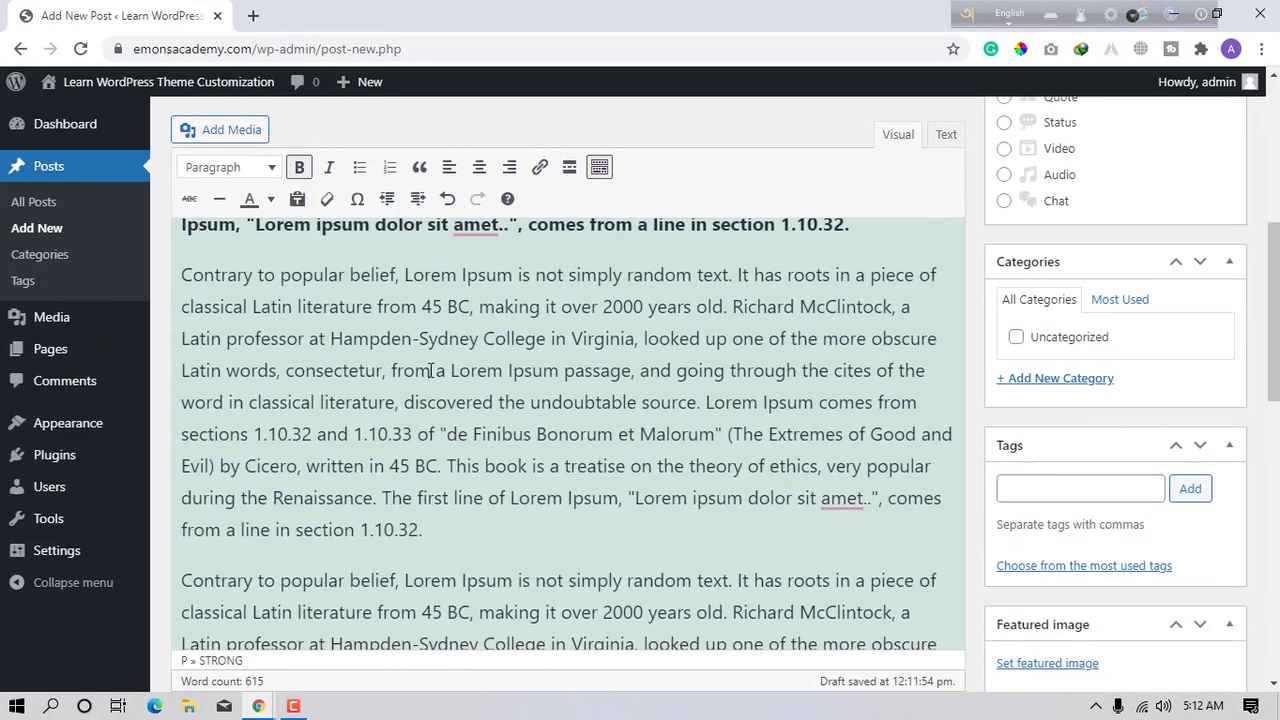
- Italicize the word "Contrary" at the start of the plain paragraph right below the bold one
{"action": "left_click_drag", "start_coordinate": [176, 273], "coordinate": [257, 277]}
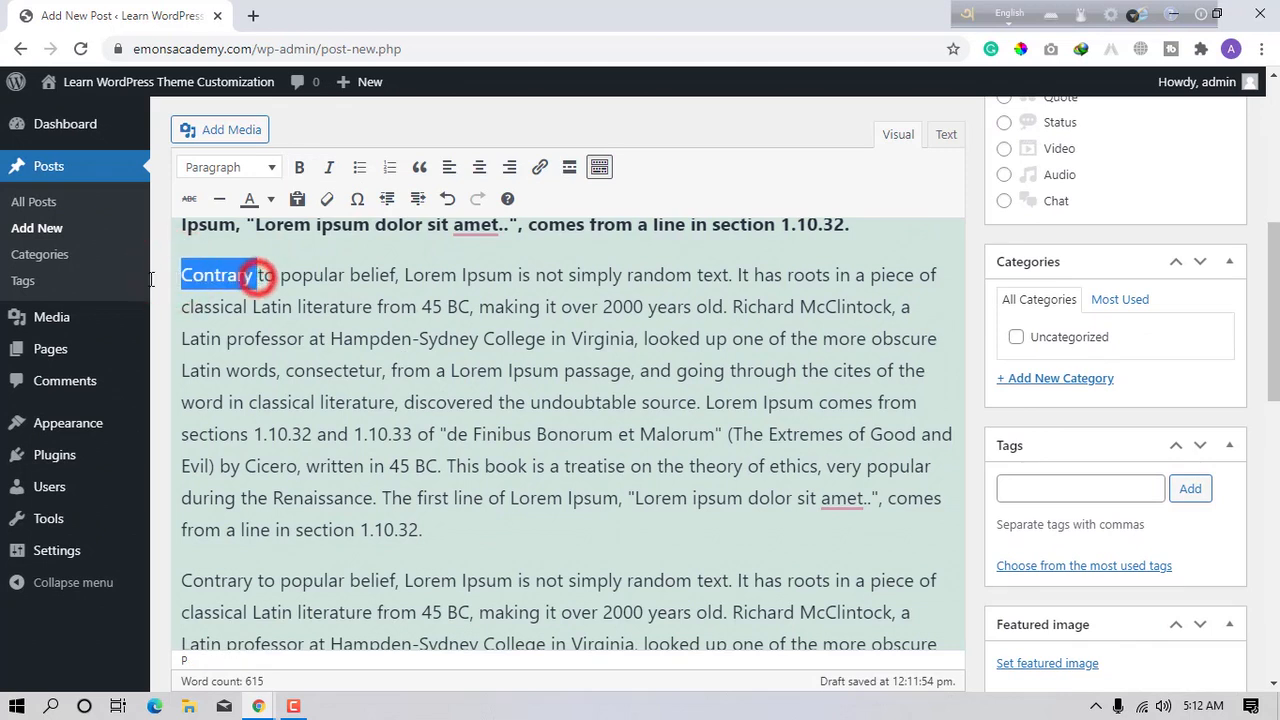
{"action": "left_click", "coordinate": [329, 167]}
{"action": "left_click", "coordinate": [310, 306]}
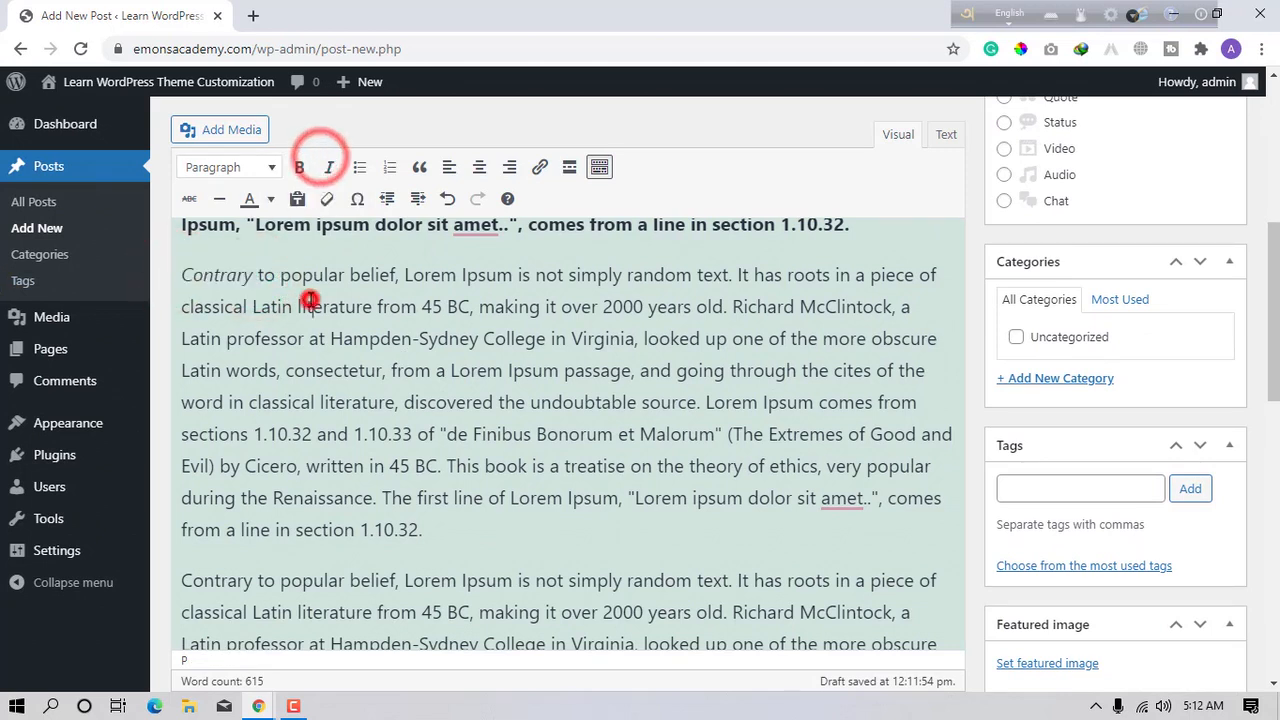
{"action": "double_click", "coordinate": [258, 277]}
{"action": "left_click", "coordinate": [256, 296]}
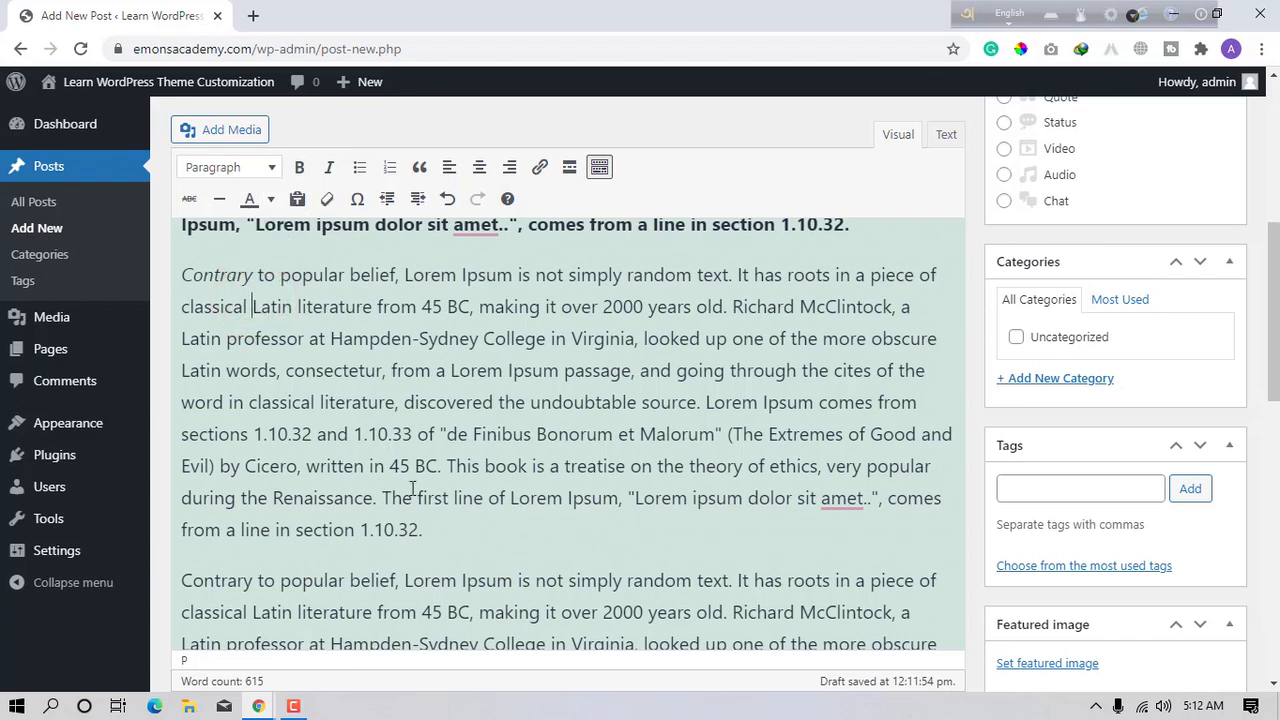
- Make the whole paragraph starting with the italic "Contrary" both italic and bold
{"action": "left_click_drag", "start_coordinate": [457, 543], "coordinate": [174, 281]}
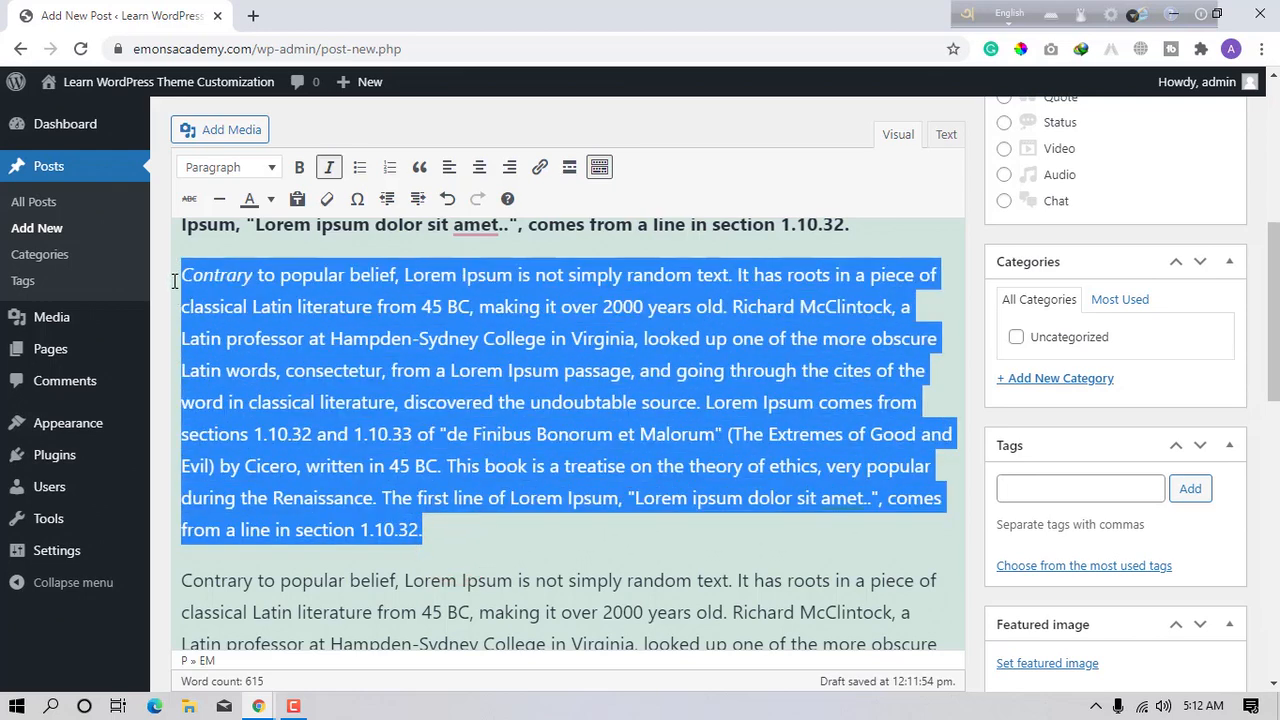
{"action": "left_click", "coordinate": [329, 167]}
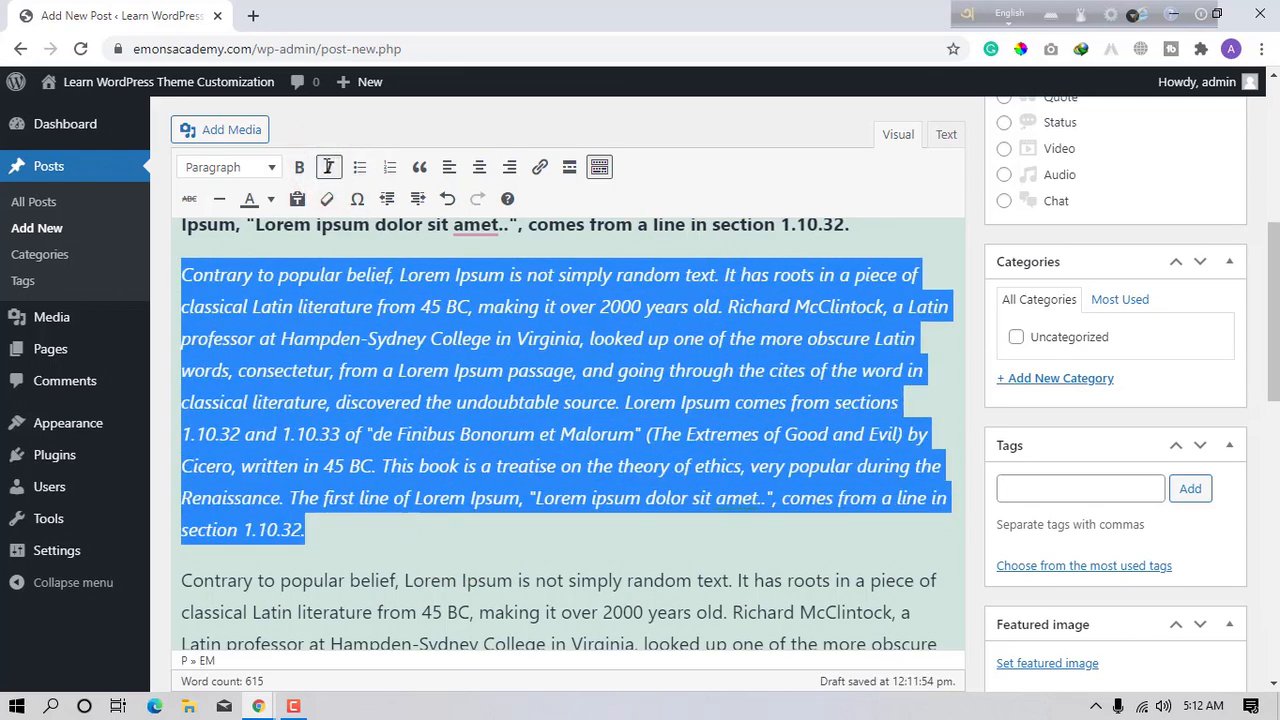
{"action": "left_click", "coordinate": [298, 168]}
{"action": "left_click", "coordinate": [400, 443]}
{"action": "scroll", "coordinate": [500, 430], "scroll_direction": "up", "scroll_amount": 3}
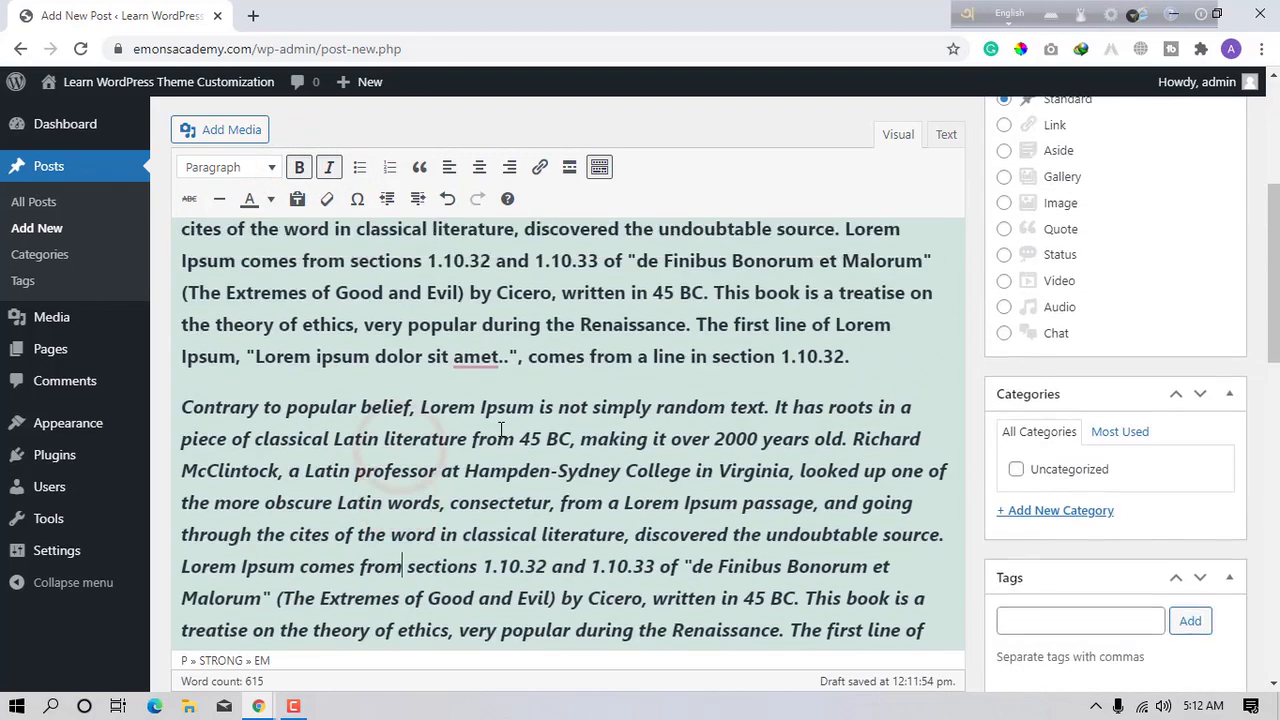
- Split the plain paragraph below the bold italic one into separate lines after "popular belief,", "random text." and "classical Latin"
{"action": "scroll", "coordinate": [557, 461], "scroll_direction": "down", "scroll_amount": 5}
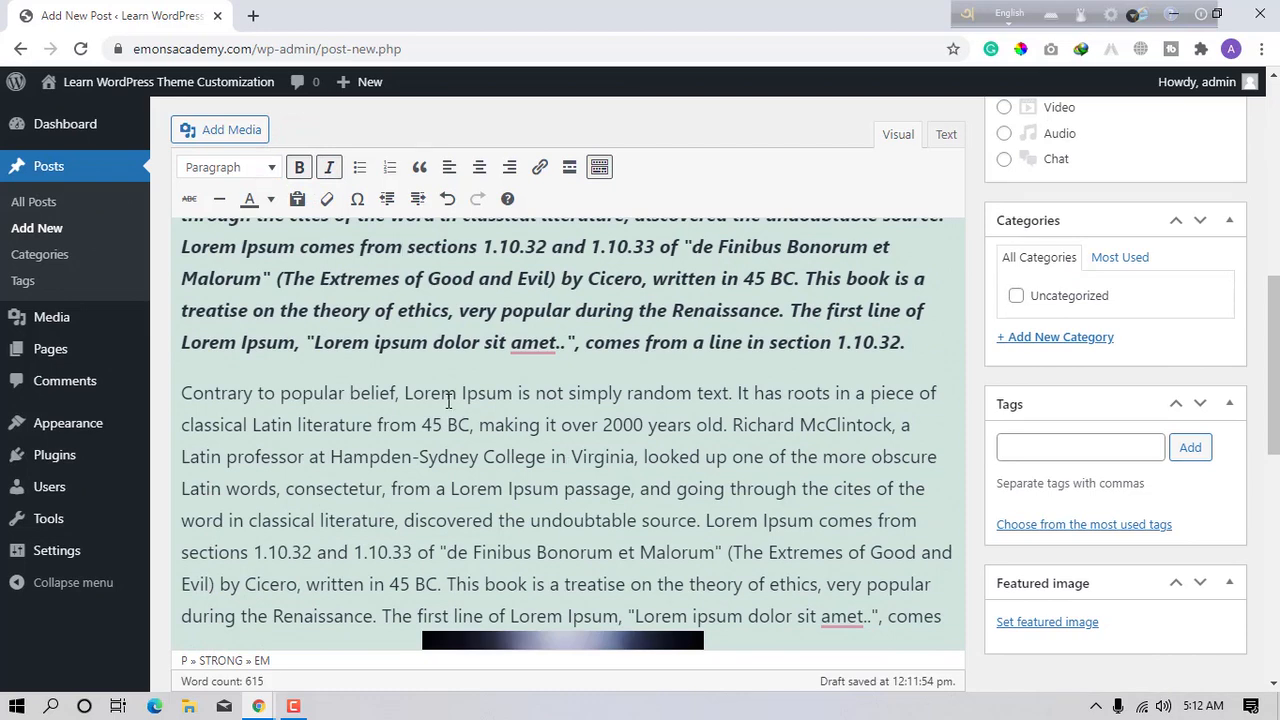
{"action": "left_click", "coordinate": [403, 394]}
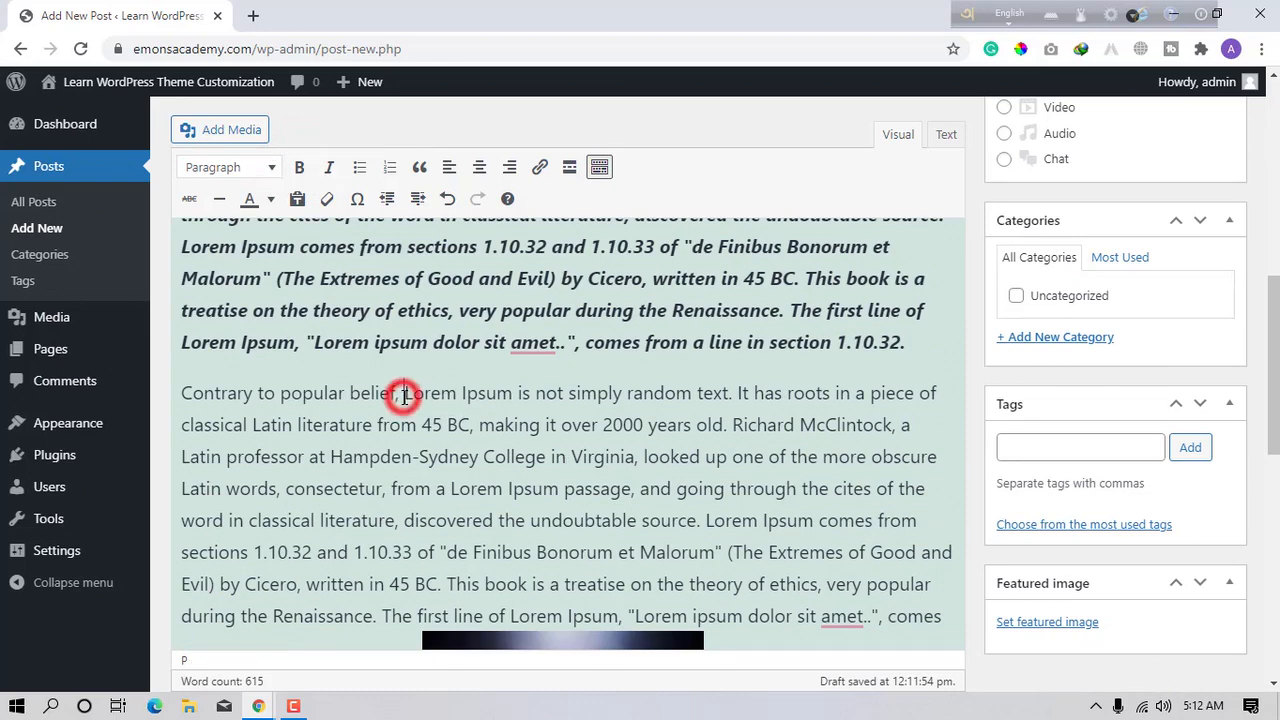
{"action": "key", "text": "Return"}
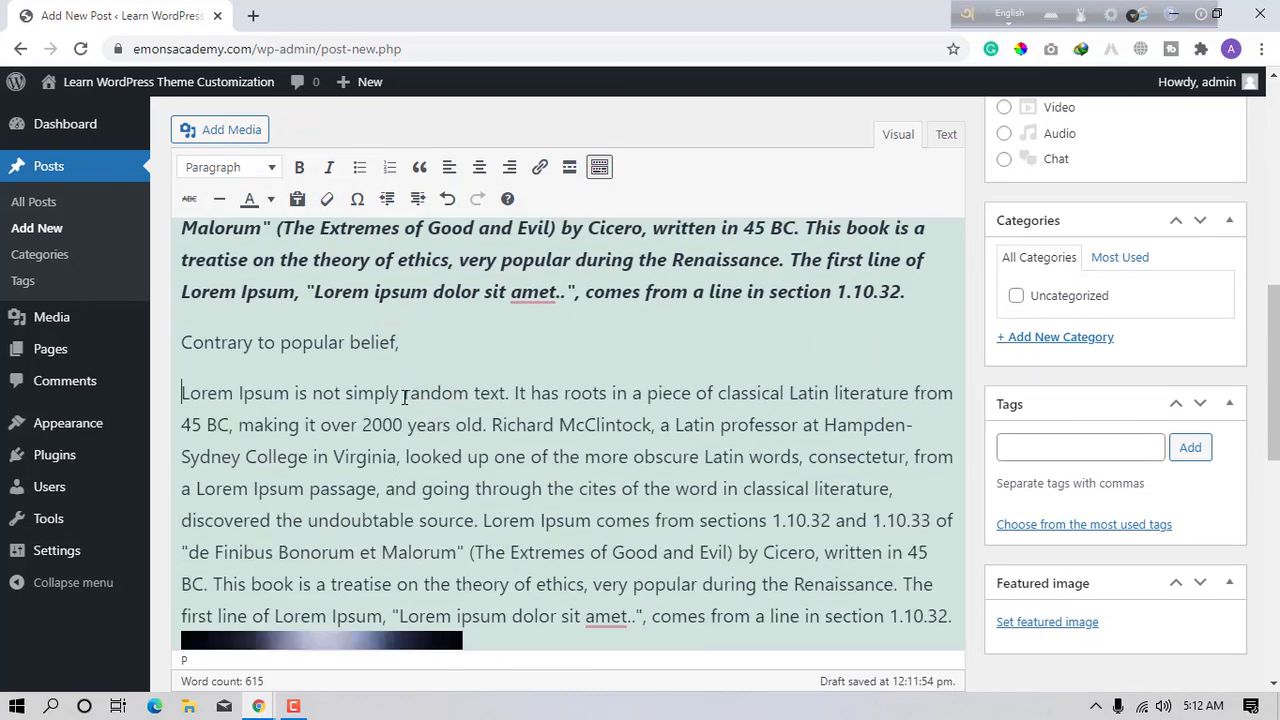
{"action": "left_click", "coordinate": [512, 397]}
{"action": "key", "text": "Return"}
{"action": "left_click", "coordinate": [492, 402]}
{"action": "key", "text": "Return"}
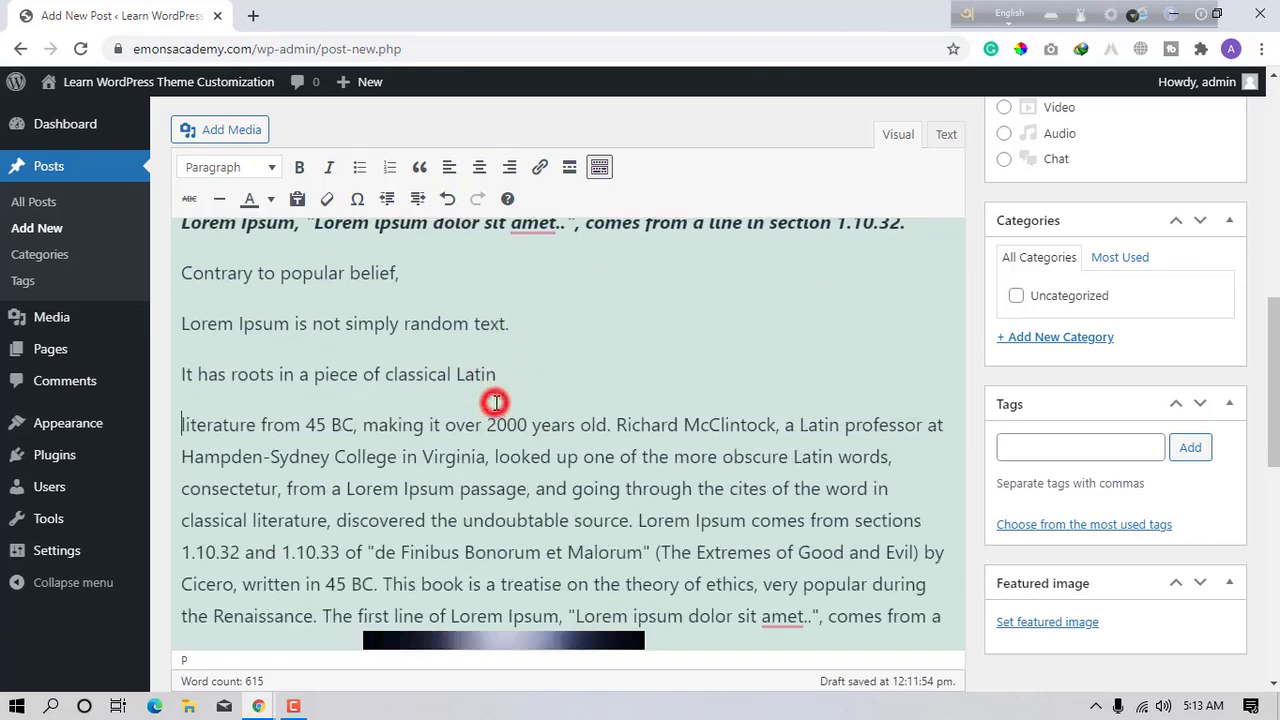
- Turn the three short lines from "Contrary to popular belief," to "classical Latin" into a bulleted list
{"action": "left_click_drag", "start_coordinate": [506, 374], "coordinate": [126, 277]}
{"action": "left_click", "coordinate": [357, 167]}
{"action": "left_click", "coordinate": [368, 427]}
{"action": "left_click", "coordinate": [245, 332]}
{"action": "left_click", "coordinate": [236, 279]}
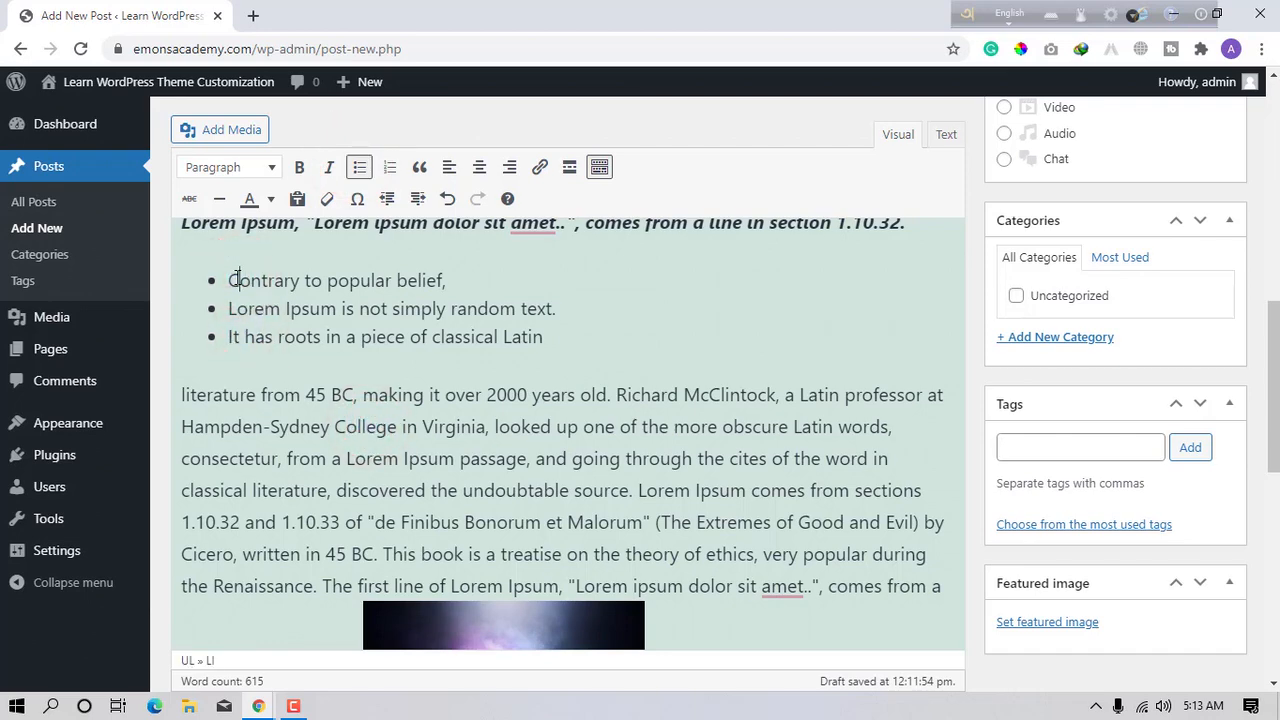
- Add the paragraph starting "literature from 45 BC" to the bulleted list and split off a new item before "years old"
{"action": "left_click_drag", "start_coordinate": [941, 585], "coordinate": [184, 363]}
{"action": "left_click", "coordinate": [359, 167]}
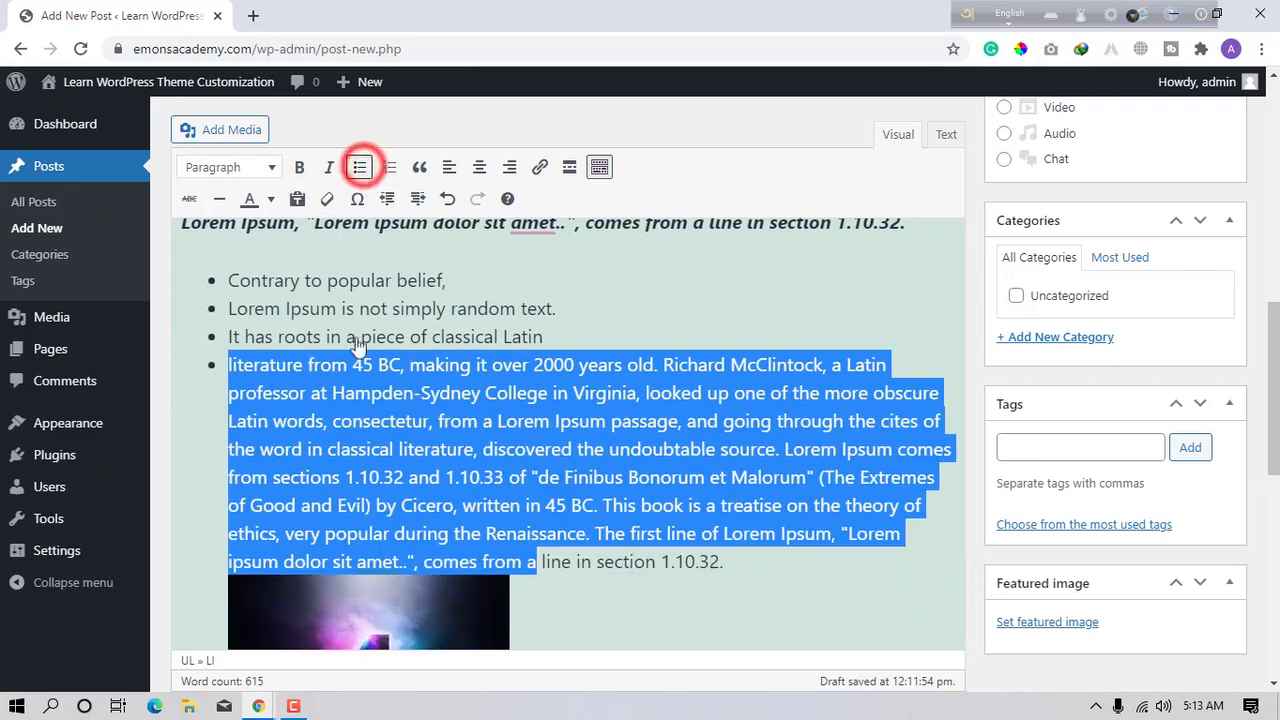
{"action": "left_click", "coordinate": [352, 420]}
{"action": "left_click", "coordinate": [579, 371]}
{"action": "key", "text": "Return"}
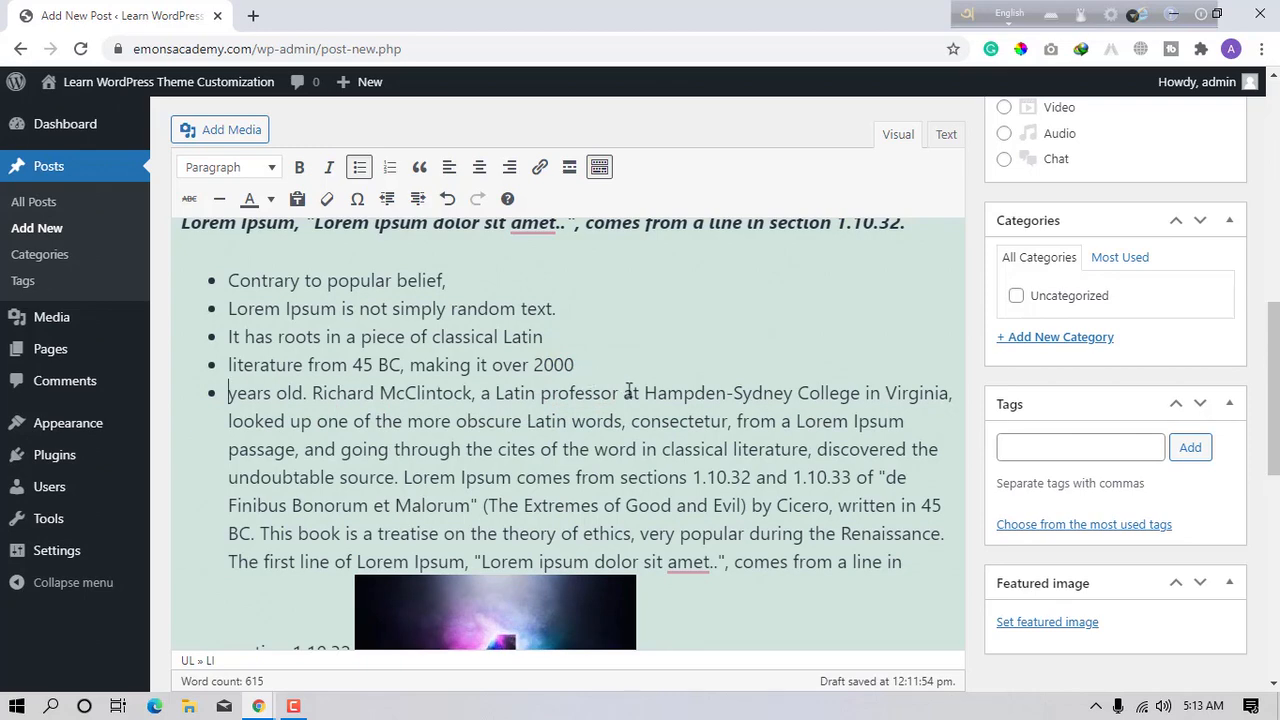
- Undo the item split and the bulleted-list formatting, back to the three separate plain lines
{"action": "key", "text": "ctrl+z"}
{"action": "key", "text": "ctrl+z"}
{"action": "key", "text": "ctrl+z"}
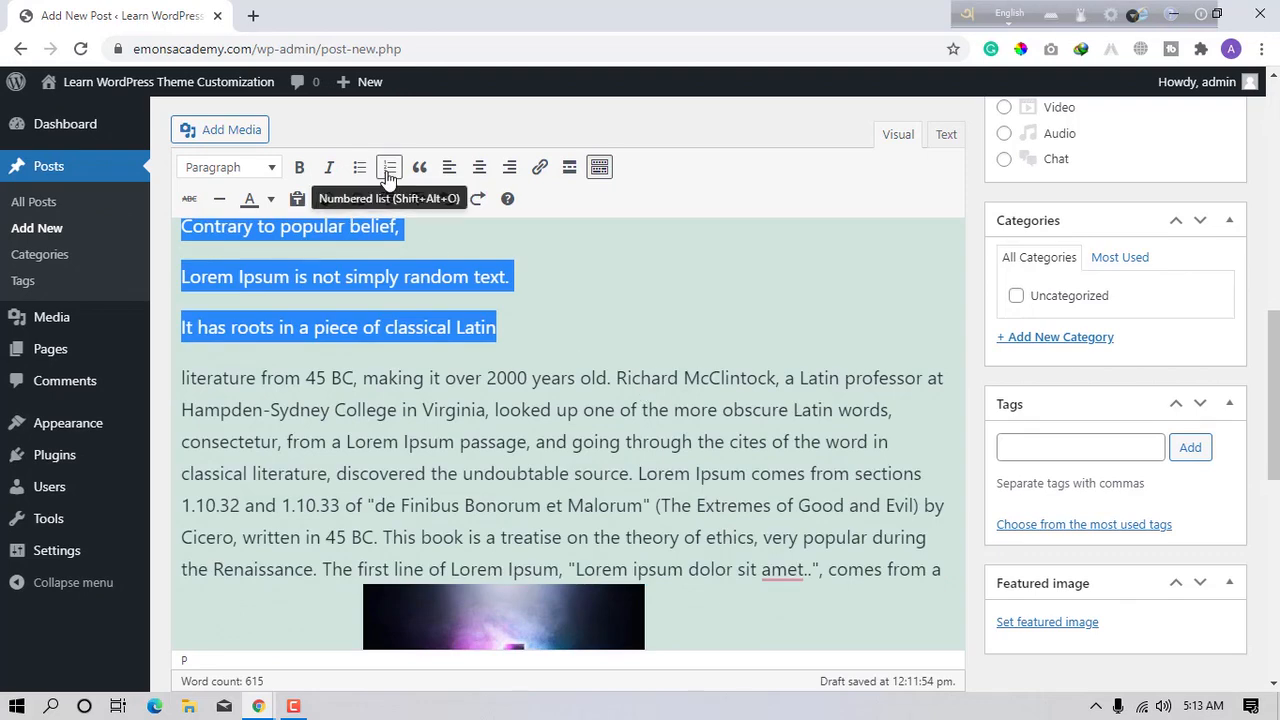
- Format the three selected short lines as a numbered list
{"action": "left_click", "coordinate": [389, 177]}
{"action": "left_click", "coordinate": [478, 338]}
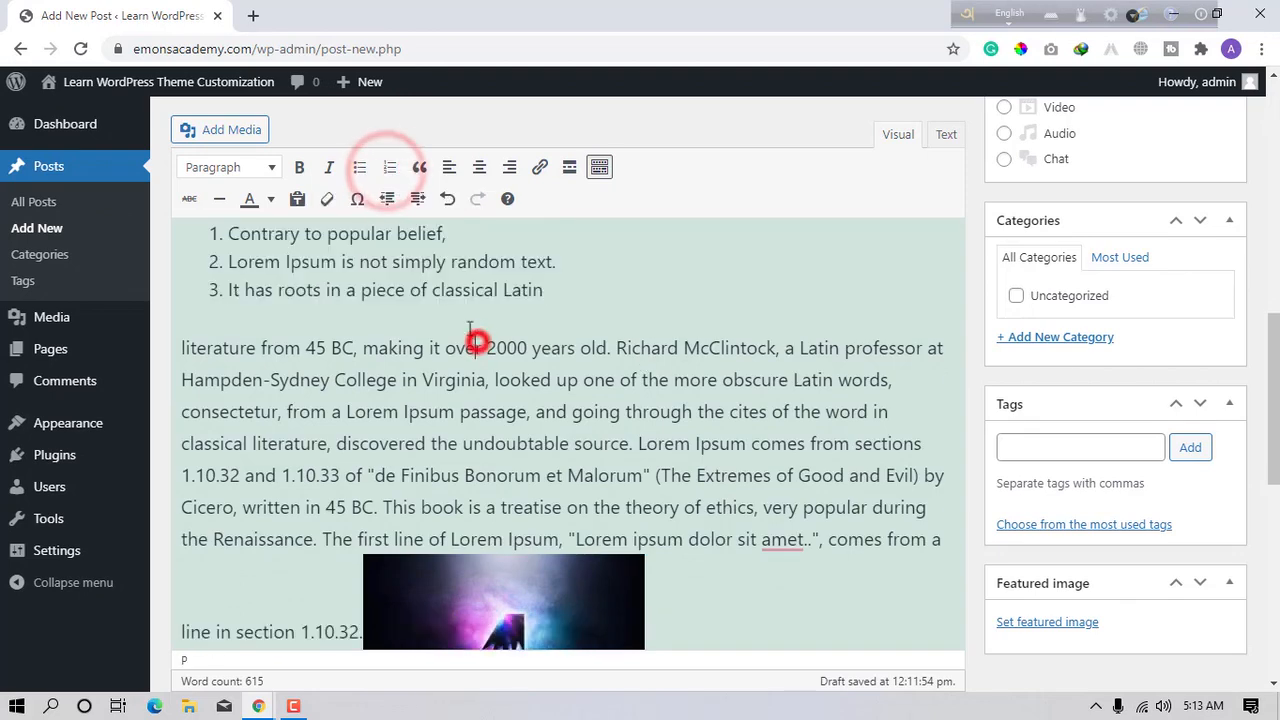
{"action": "scroll", "coordinate": [445, 294], "scroll_direction": "up", "scroll_amount": 1}
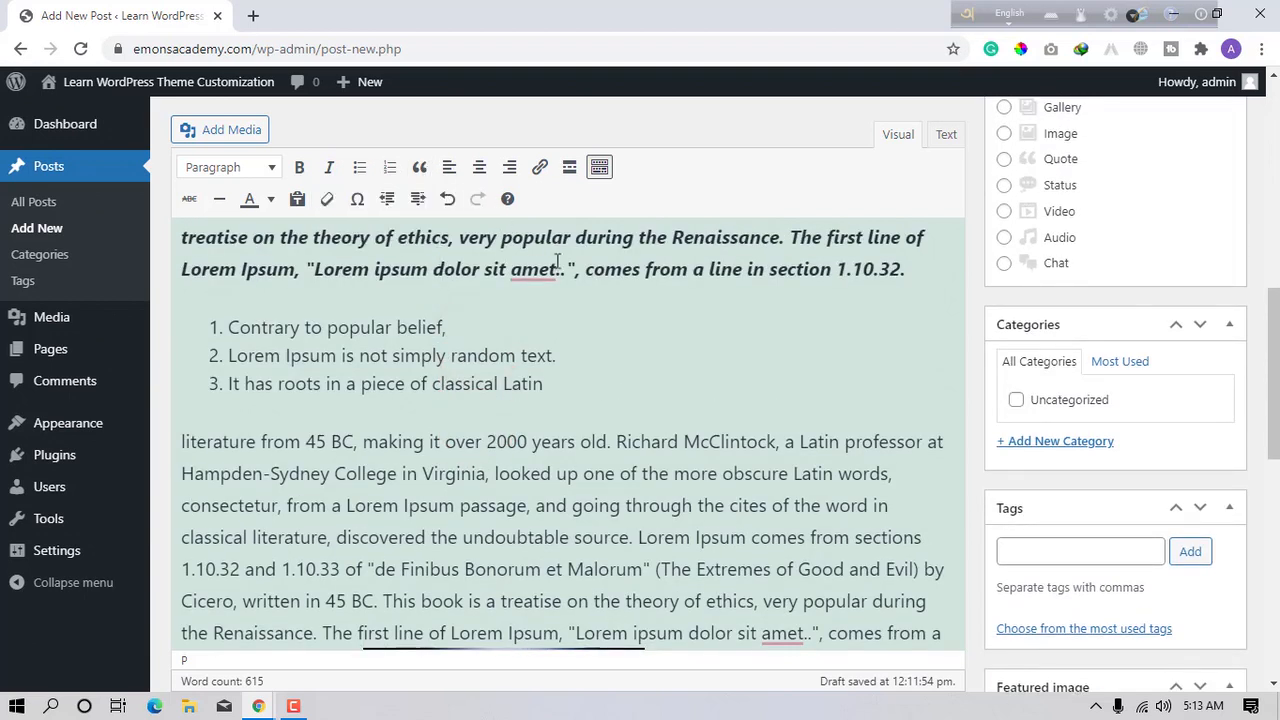
- Format the paragraph starting "literature from 45 BC" below the numbered list as a blockquote
{"action": "left_click_drag", "start_coordinate": [916, 507], "coordinate": [175, 423]}
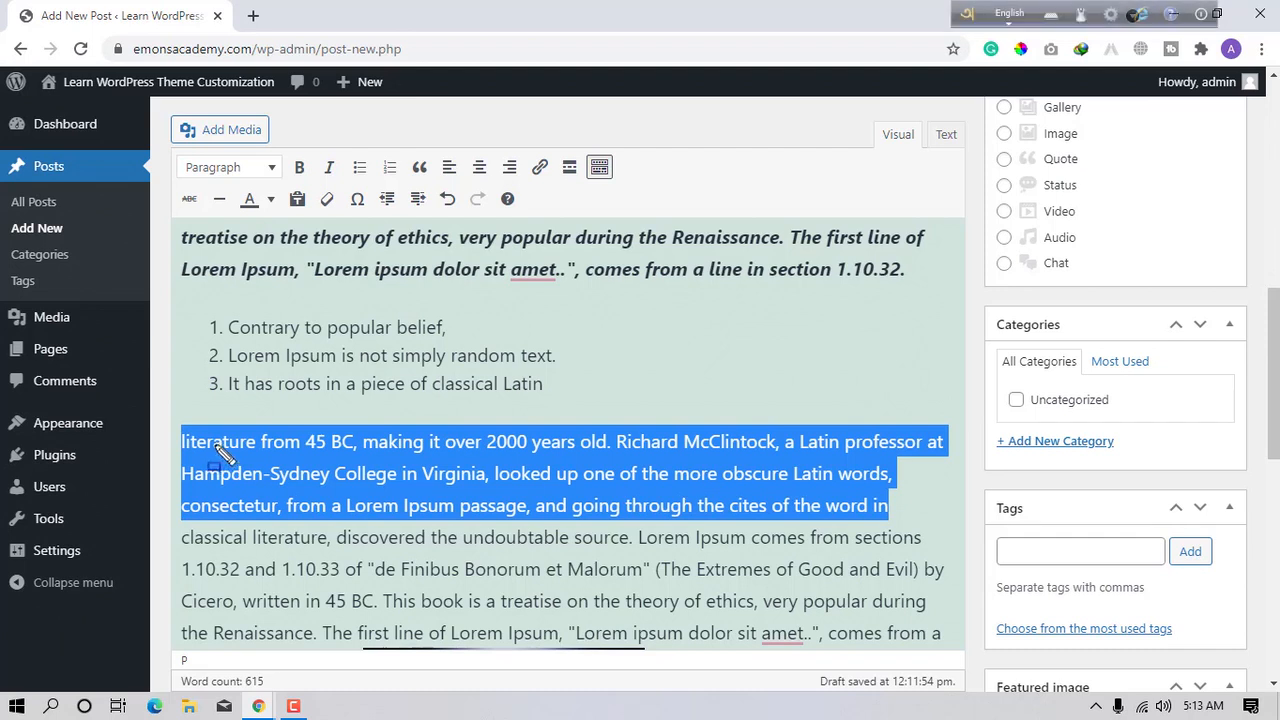
{"action": "left_click_drag", "start_coordinate": [186, 240], "coordinate": [186, 645]}
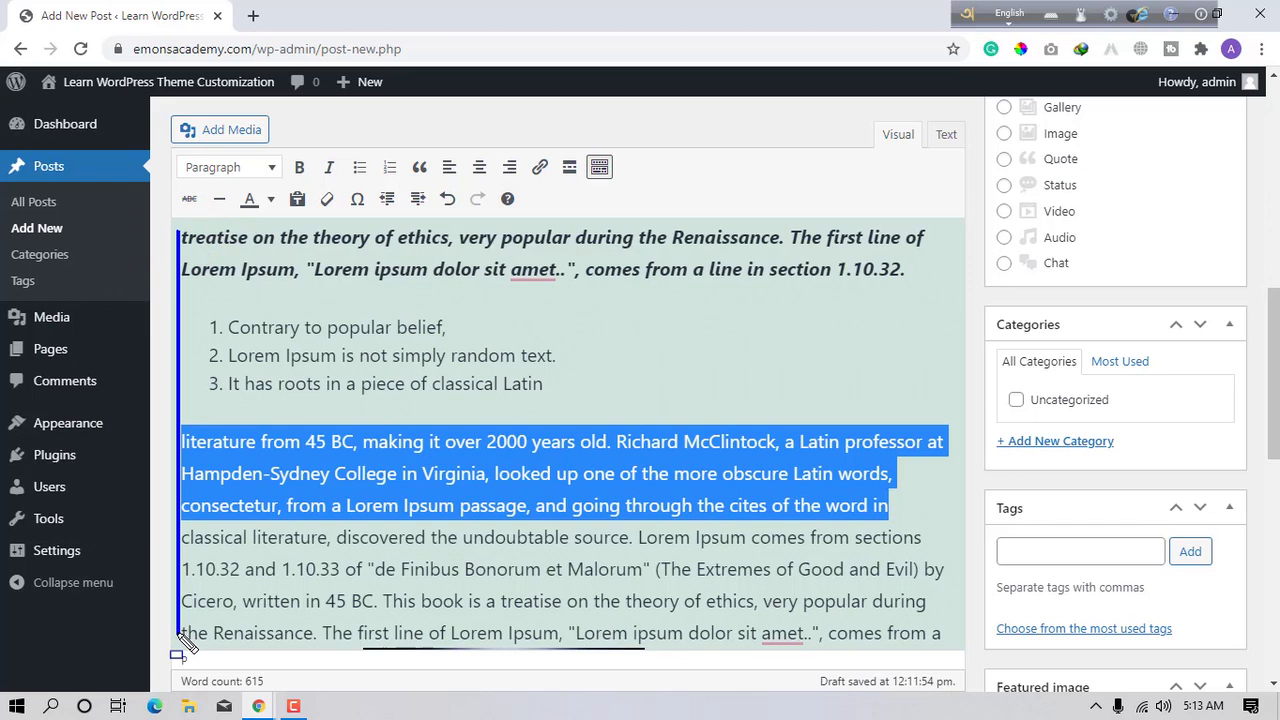
{"action": "left_click_drag", "start_coordinate": [181, 423], "coordinate": [219, 519]}
{"action": "left_click_drag", "start_coordinate": [225, 462], "coordinate": [832, 466]}
{"action": "key", "text": "Escape"}
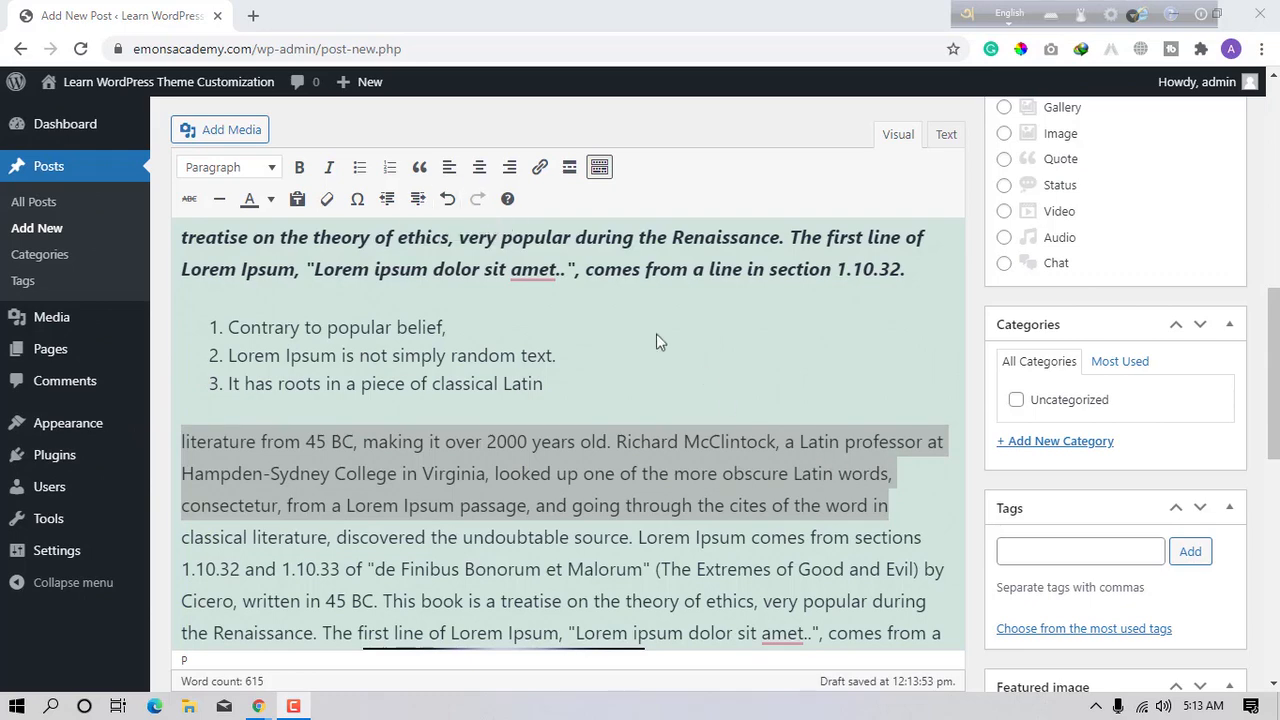
{"action": "left_click", "coordinate": [420, 166]}
{"action": "left_click", "coordinate": [336, 414]}
{"action": "left_click", "coordinate": [210, 442]}
{"action": "left_click", "coordinate": [293, 492]}
{"action": "left_click", "coordinate": [601, 443]}
{"action": "scroll", "coordinate": [620, 455], "scroll_direction": "down", "scroll_amount": 3}
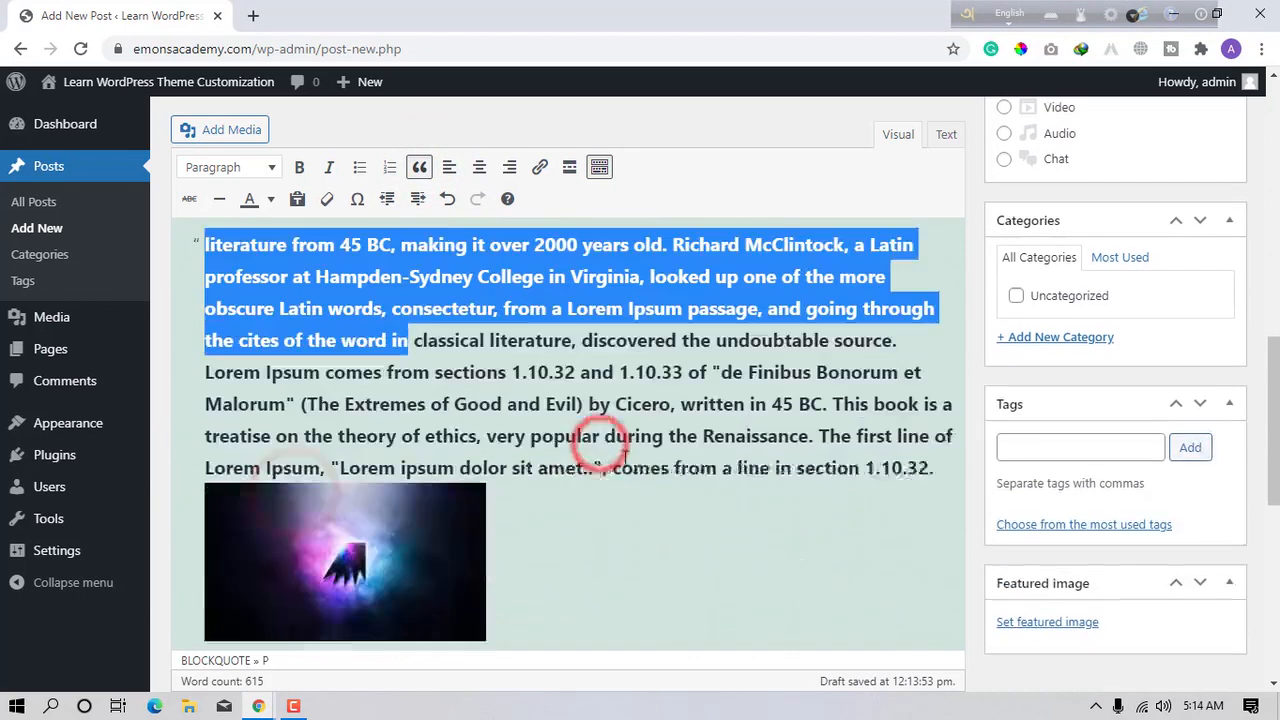
{"action": "scroll", "coordinate": [629, 460], "scroll_direction": "up", "scroll_amount": 1}
{"action": "left_click", "coordinate": [629, 460]}
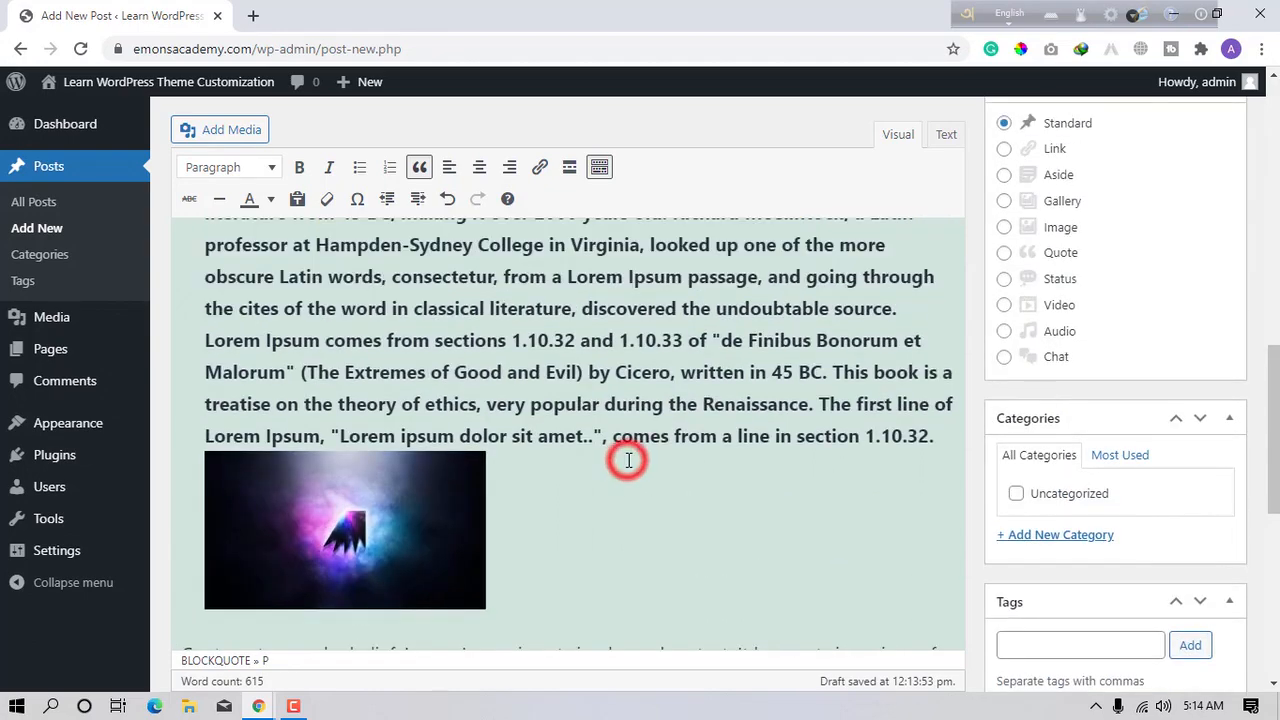
- Insert several blank lines between the image in the blockquote and the paragraph starting "Contrary to popular belief"
{"action": "scroll", "coordinate": [629, 460], "scroll_direction": "up", "scroll_amount": 2}
{"action": "scroll", "coordinate": [629, 460], "scroll_direction": "down", "scroll_amount": 5}
{"action": "scroll", "coordinate": [627, 459], "scroll_direction": "up", "scroll_amount": 4}
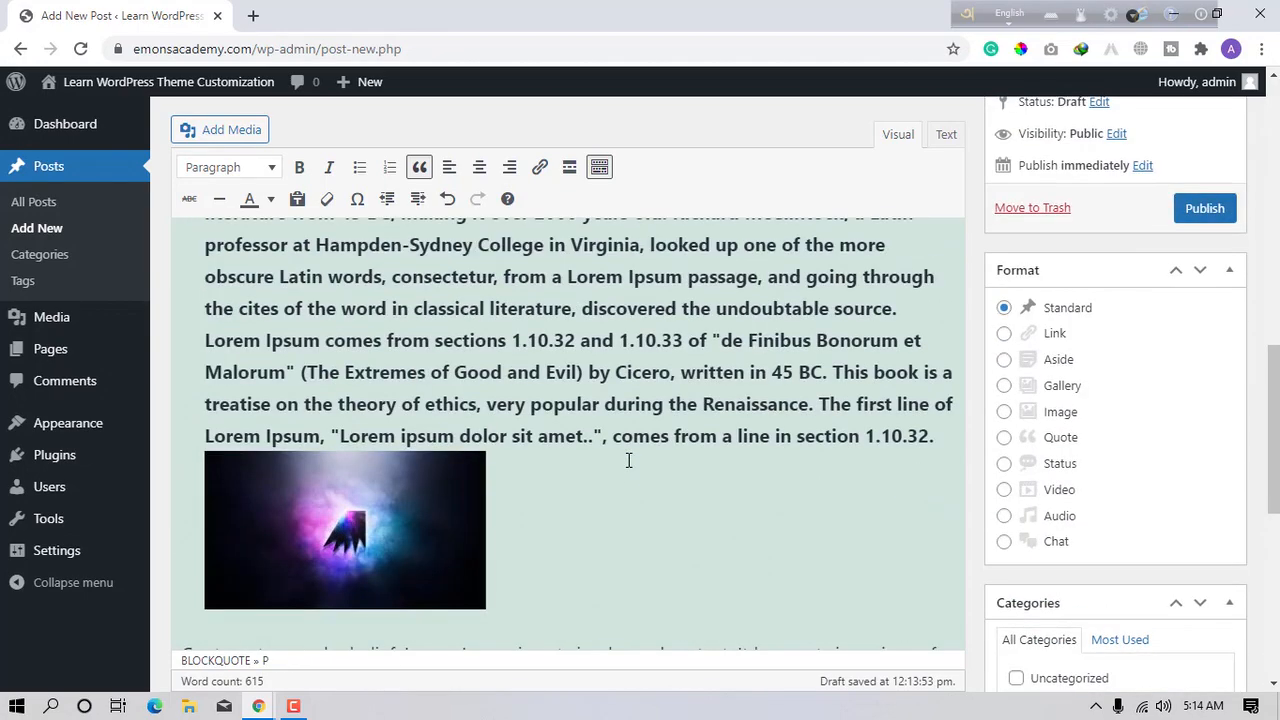
{"action": "scroll", "coordinate": [627, 459], "scroll_direction": "up", "scroll_amount": 3}
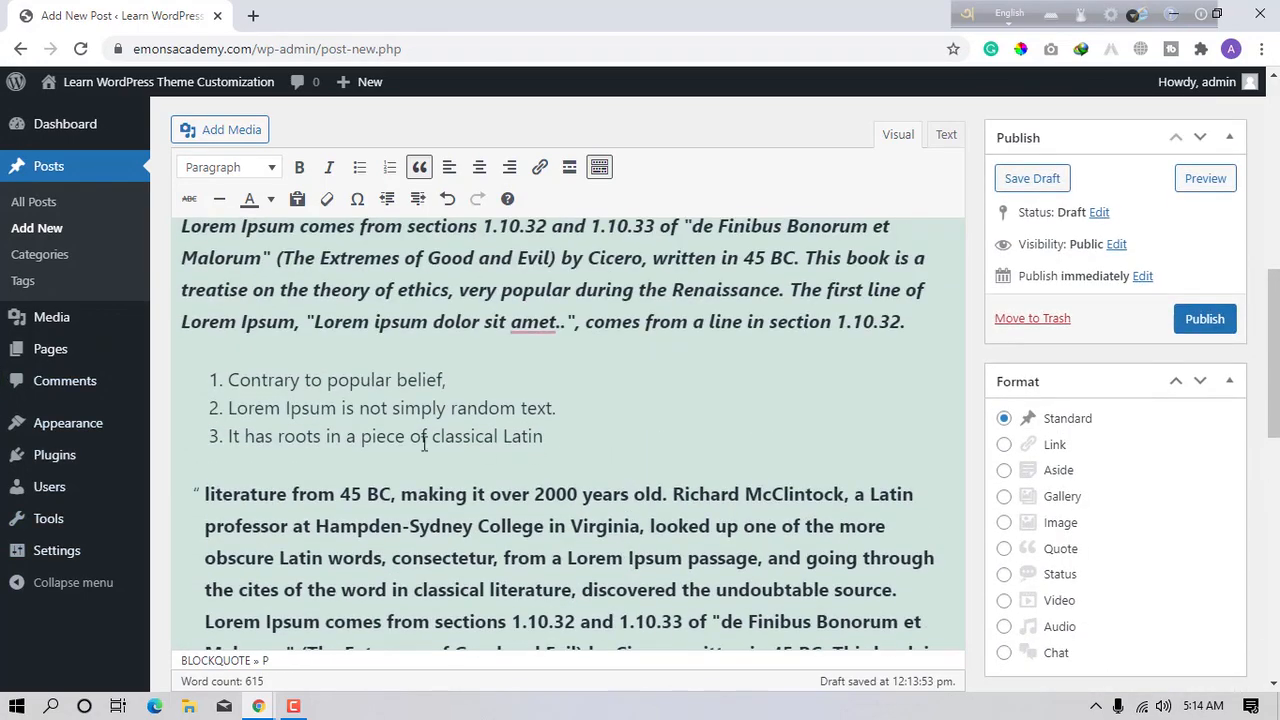
{"action": "scroll", "coordinate": [349, 437], "scroll_direction": "down", "scroll_amount": 5}
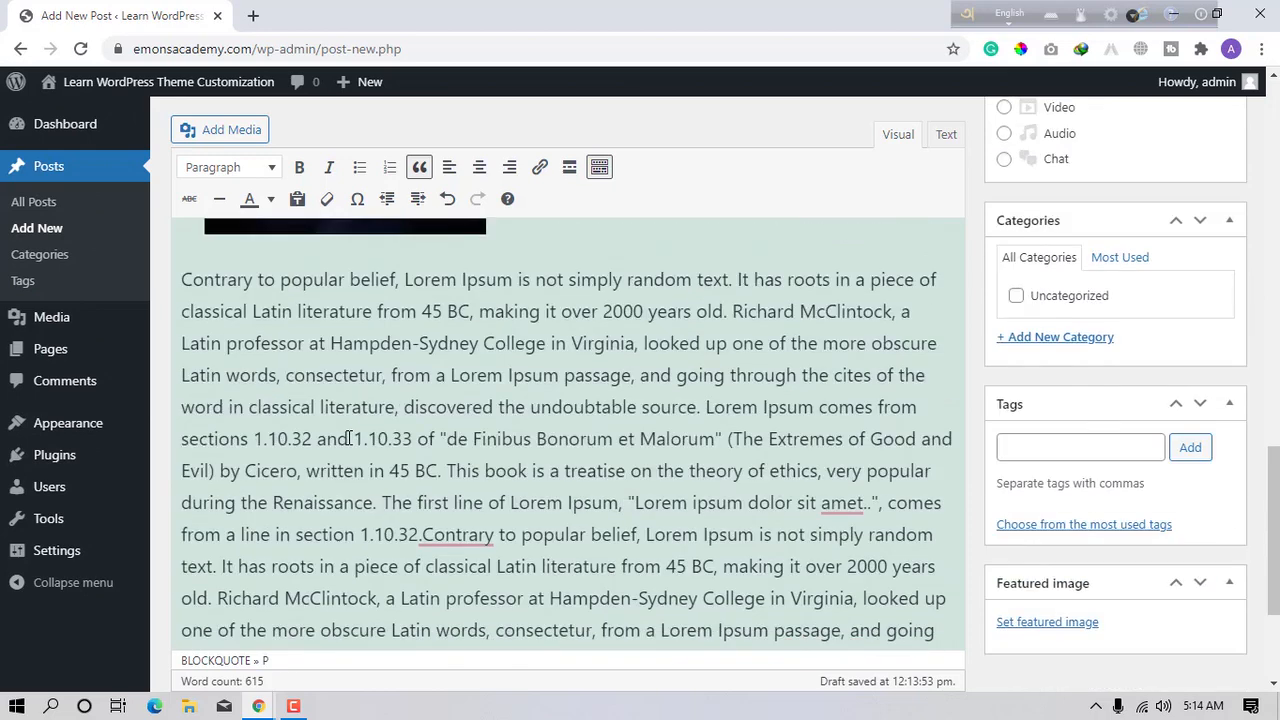
{"action": "left_click", "coordinate": [183, 279]}
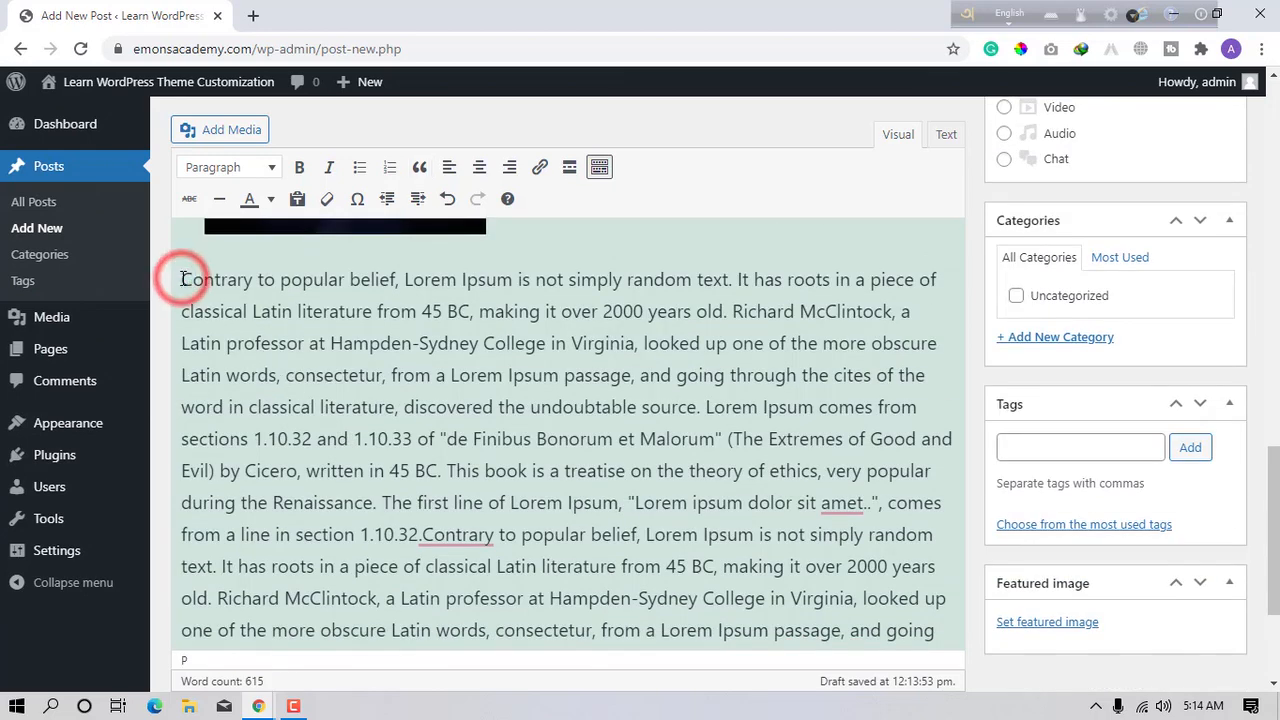
{"action": "key", "text": "Return"}
{"action": "key", "text": "Return"}
{"action": "key", "text": "Return"}
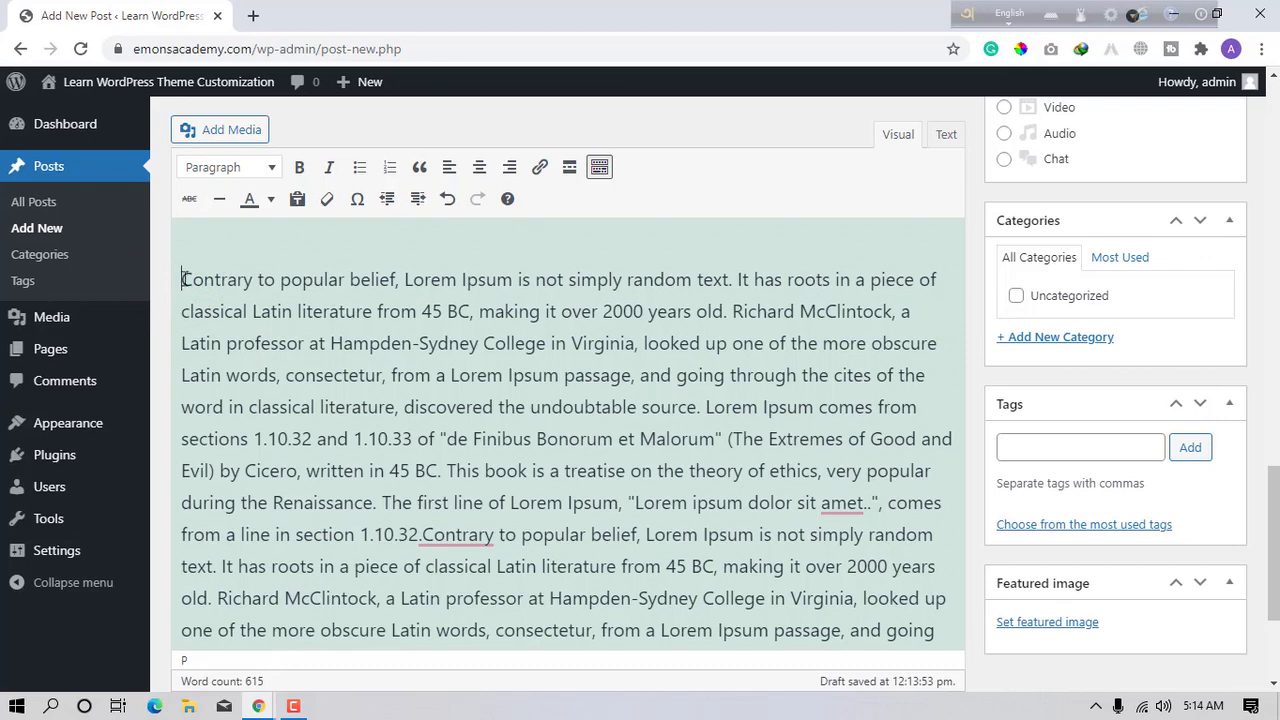
- Break the paragraph below the image after "Lorem Ipsum comes from" and separate the remainder with several blank lines
{"action": "left_click", "coordinate": [914, 413]}
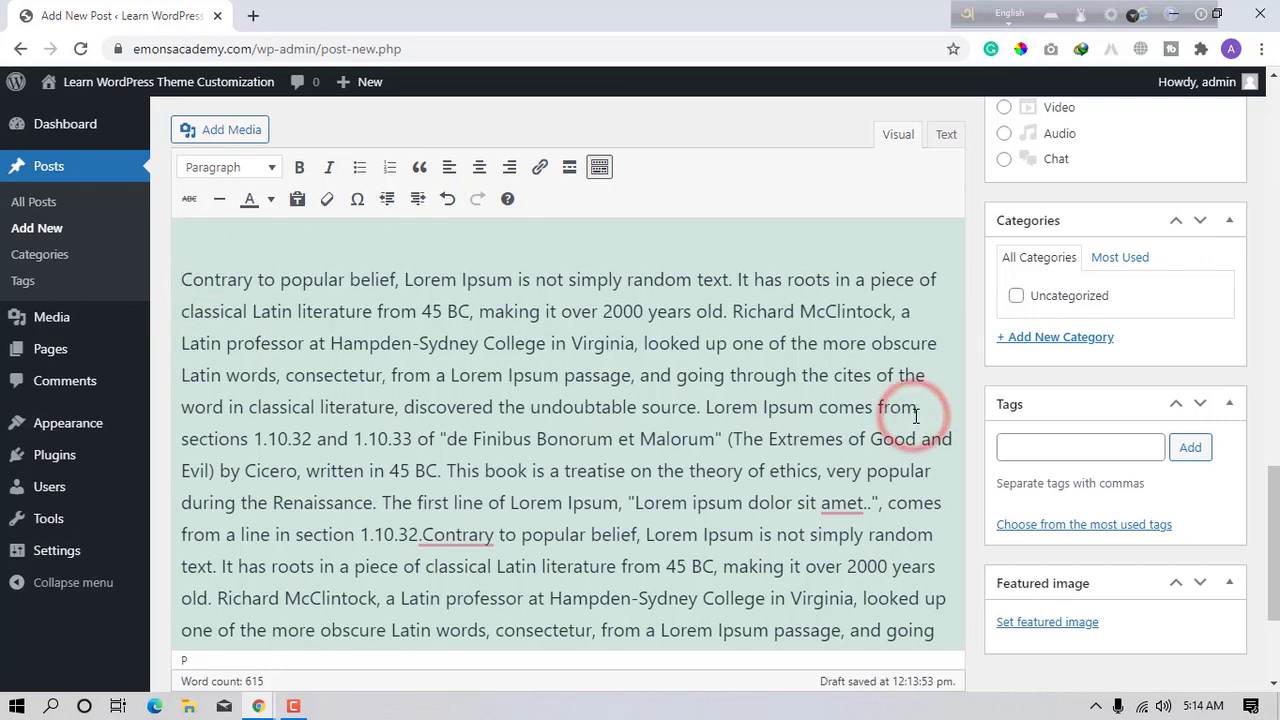
{"action": "key", "text": "Return"}
{"action": "key", "text": "Return"}
{"action": "key", "text": "Return"}
{"action": "key", "text": "Return"}
{"action": "scroll", "coordinate": [915, 416], "scroll_direction": "up", "scroll_amount": 5}
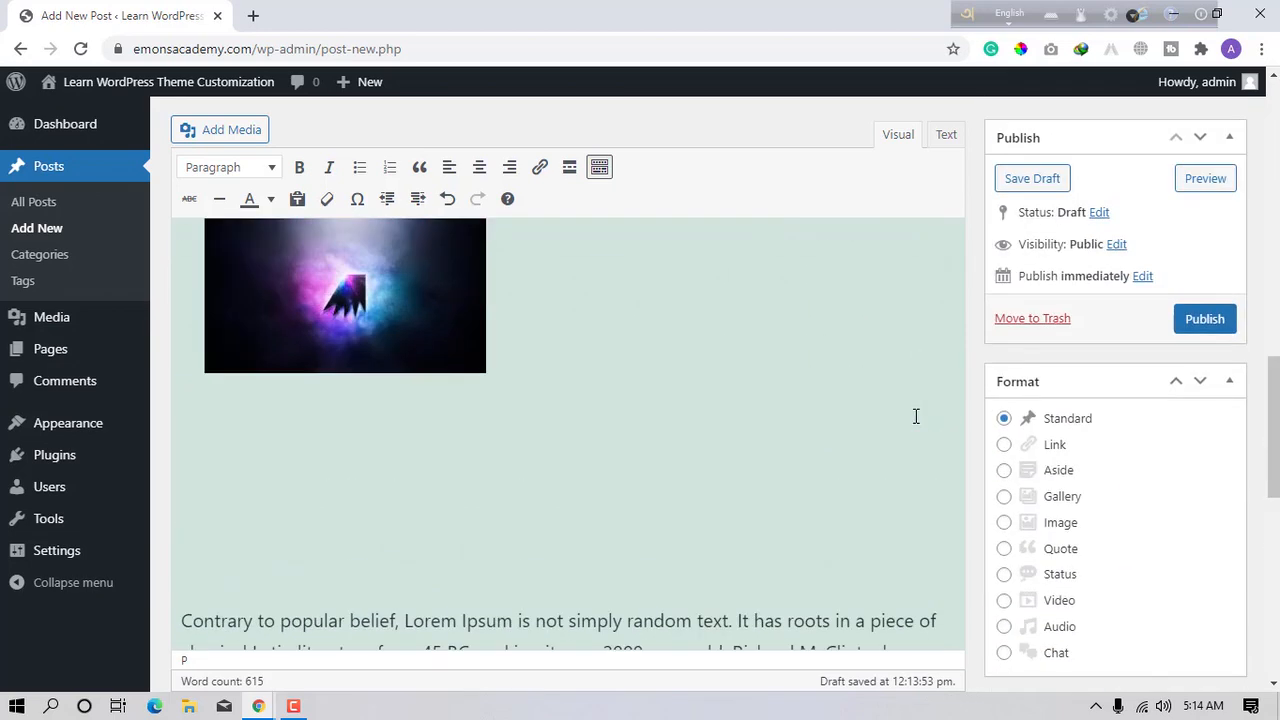
{"action": "scroll", "coordinate": [915, 416], "scroll_direction": "down", "scroll_amount": 2}
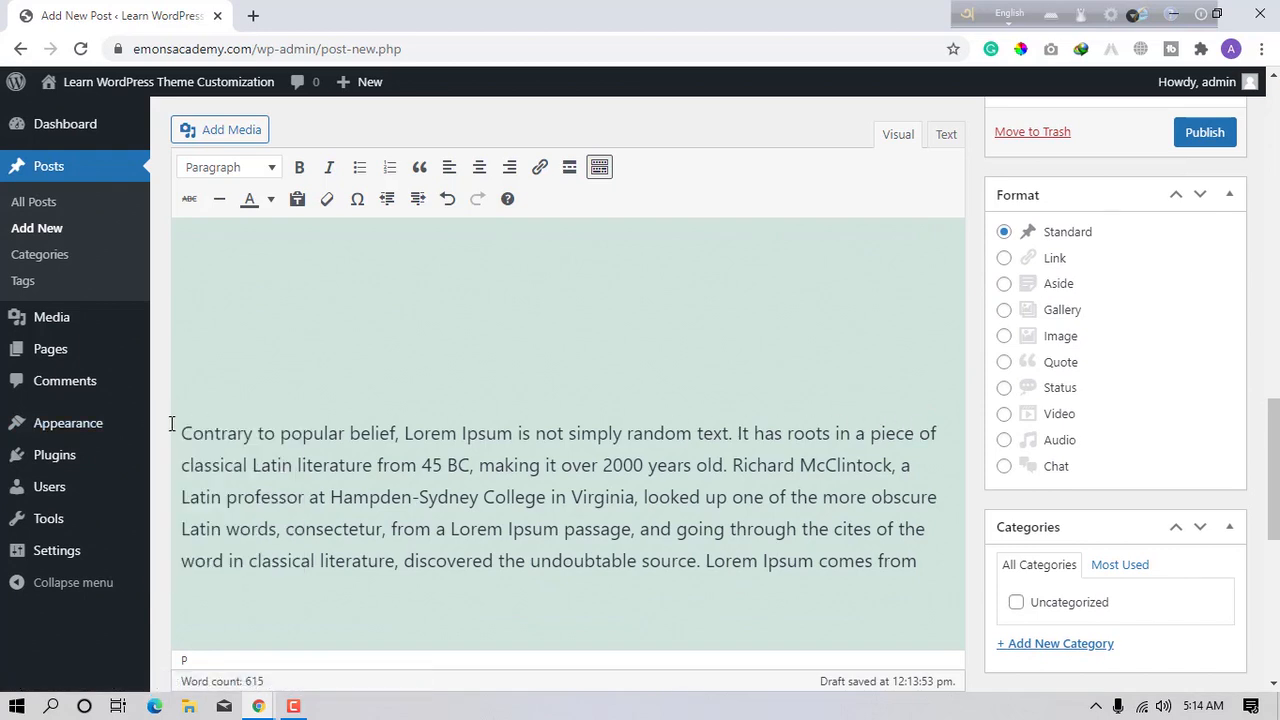
{"action": "left_click_drag", "start_coordinate": [170, 425], "coordinate": [170, 575]}
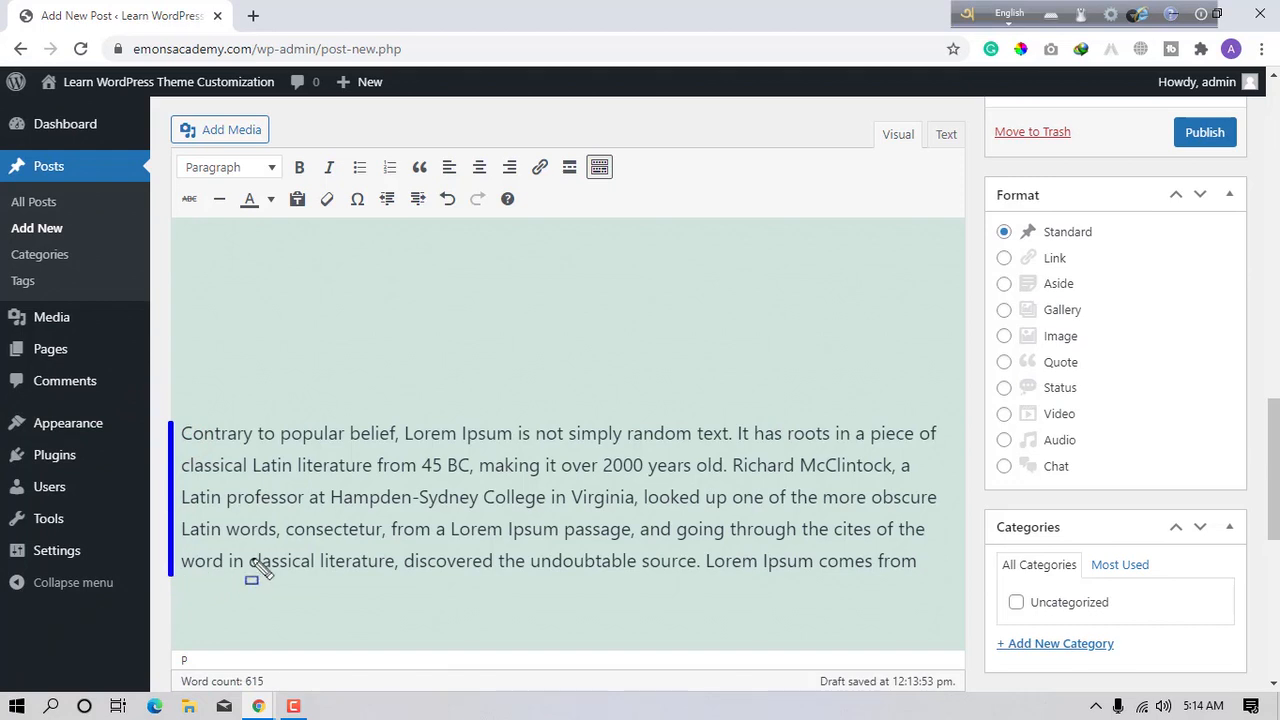
{"action": "left_click_drag", "start_coordinate": [923, 432], "coordinate": [940, 453]}
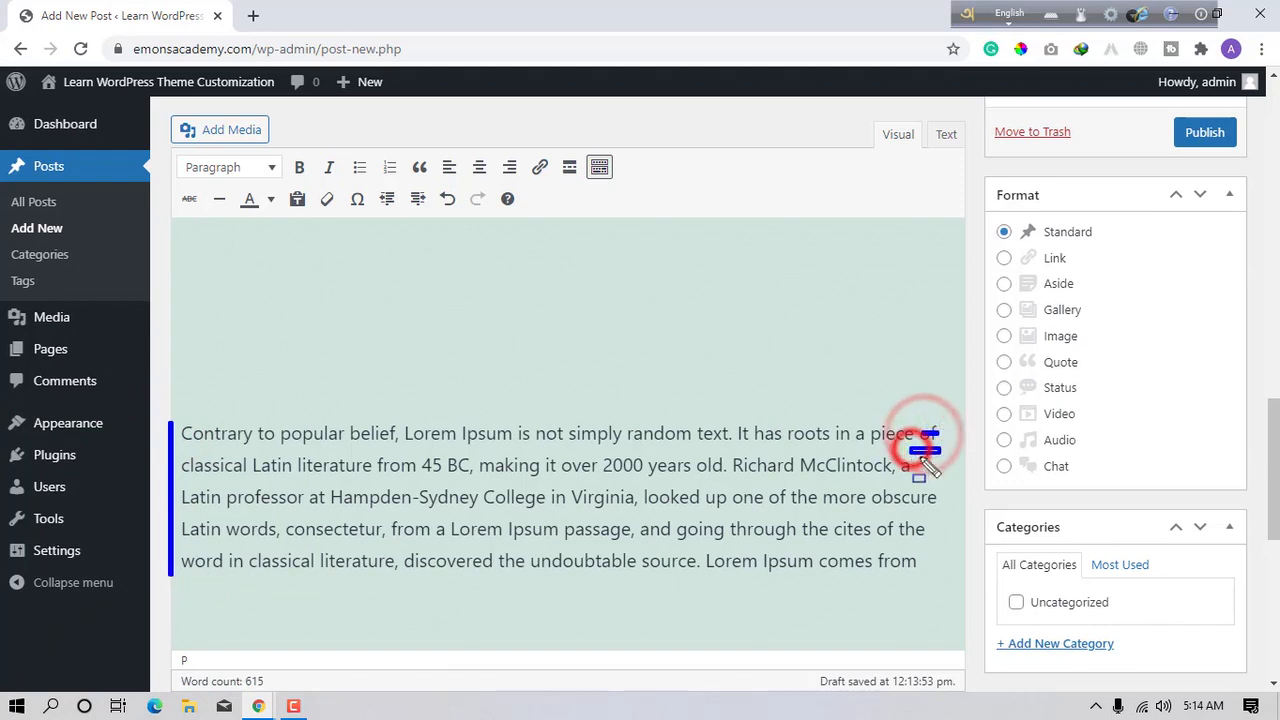
{"action": "left_click_drag", "start_coordinate": [856, 473], "coordinate": [889, 475]}
{"action": "left_click", "coordinate": [933, 496]}
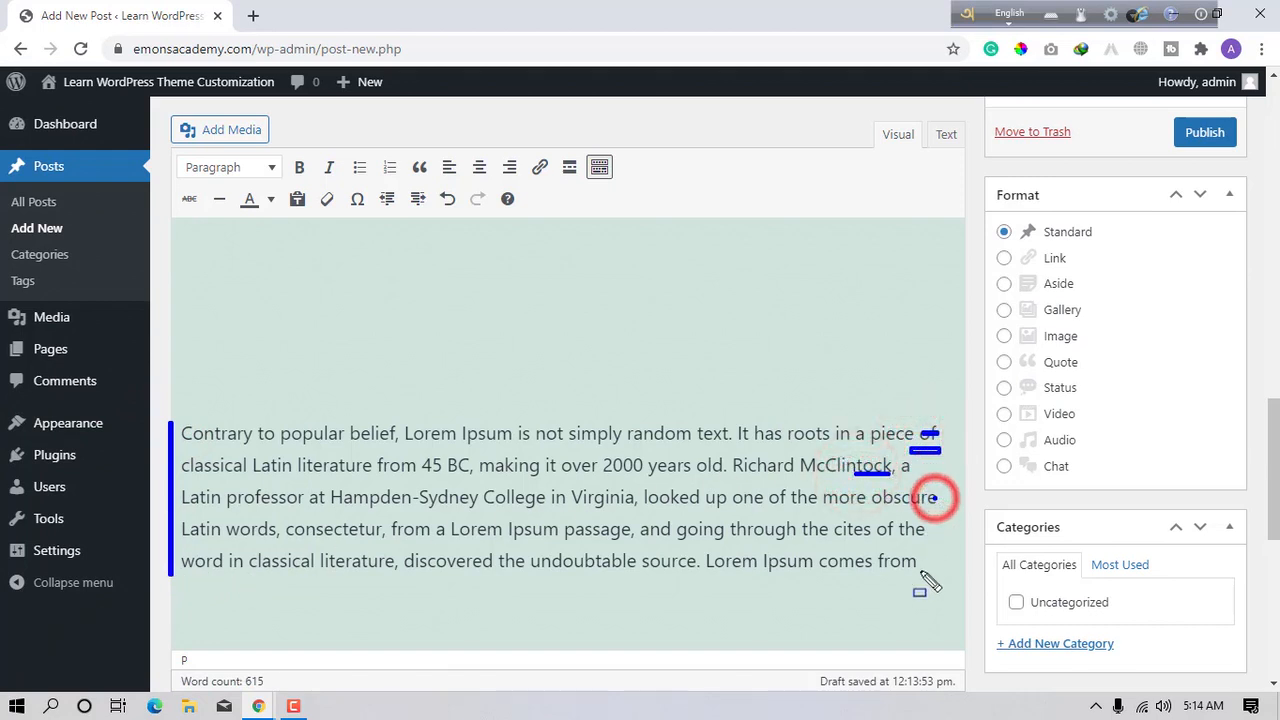
{"action": "key", "text": "Escape"}
- Left-align the separated paragraph running from "Contrary to popular belief" to "Lorem Ipsum comes from"
{"action": "mouse_move", "coordinate": [940, 565]}
{"action": "left_mouse_down"}
{"action": "mouse_move", "coordinate": [428, 497]}
{"action": "mouse_move", "coordinate": [219, 445]}
{"action": "mouse_move", "coordinate": [178, 452]}
{"action": "mouse_move", "coordinate": [180, 440]}
{"action": "left_mouse_up"}
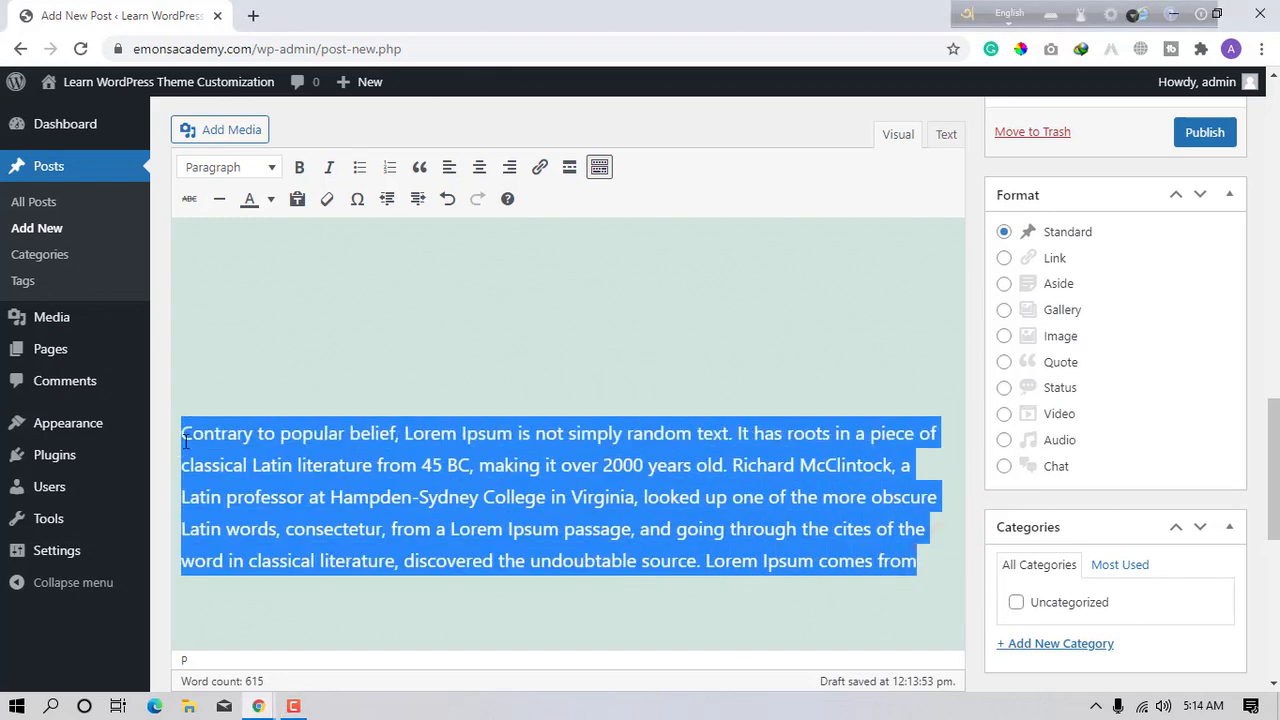
{"action": "left_click", "coordinate": [449, 167]}
{"action": "left_click", "coordinate": [377, 370]}
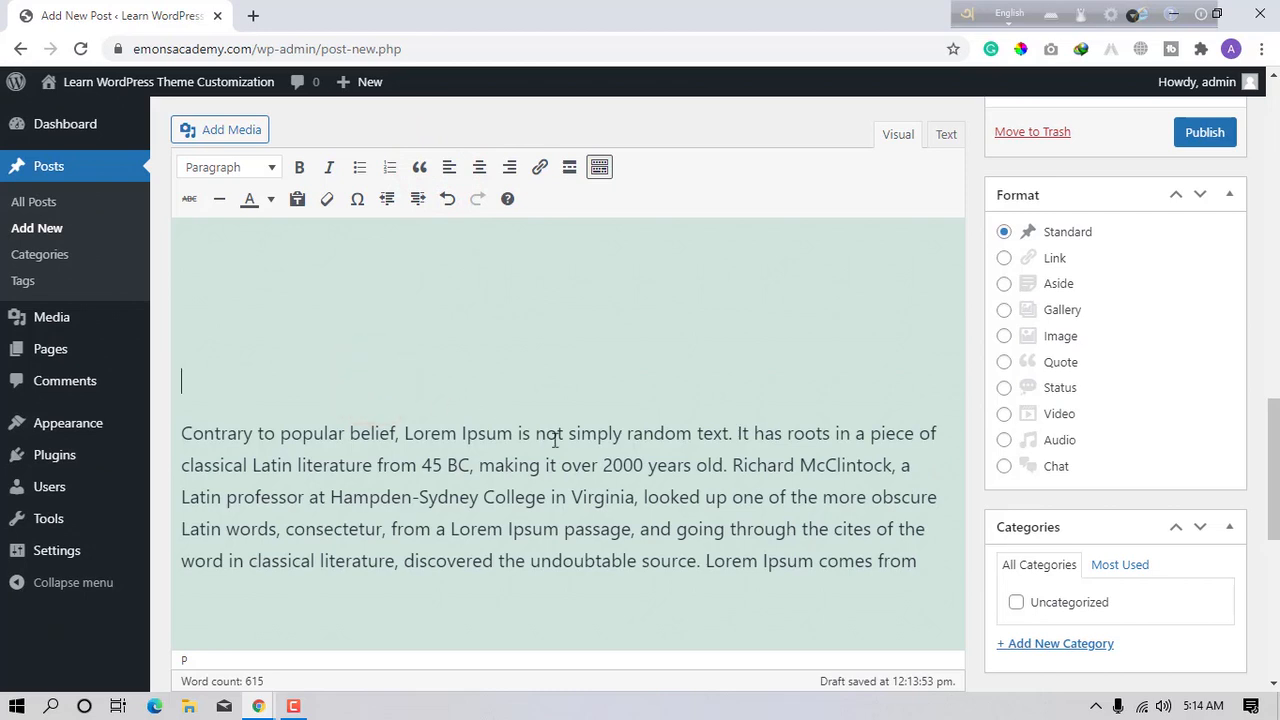
- Try right alignment on the paragraph running from "Contrary to popular belief" to "Lorem Ipsum comes from", and undo it
{"action": "left_click_drag", "start_coordinate": [920, 558], "coordinate": [180, 432]}
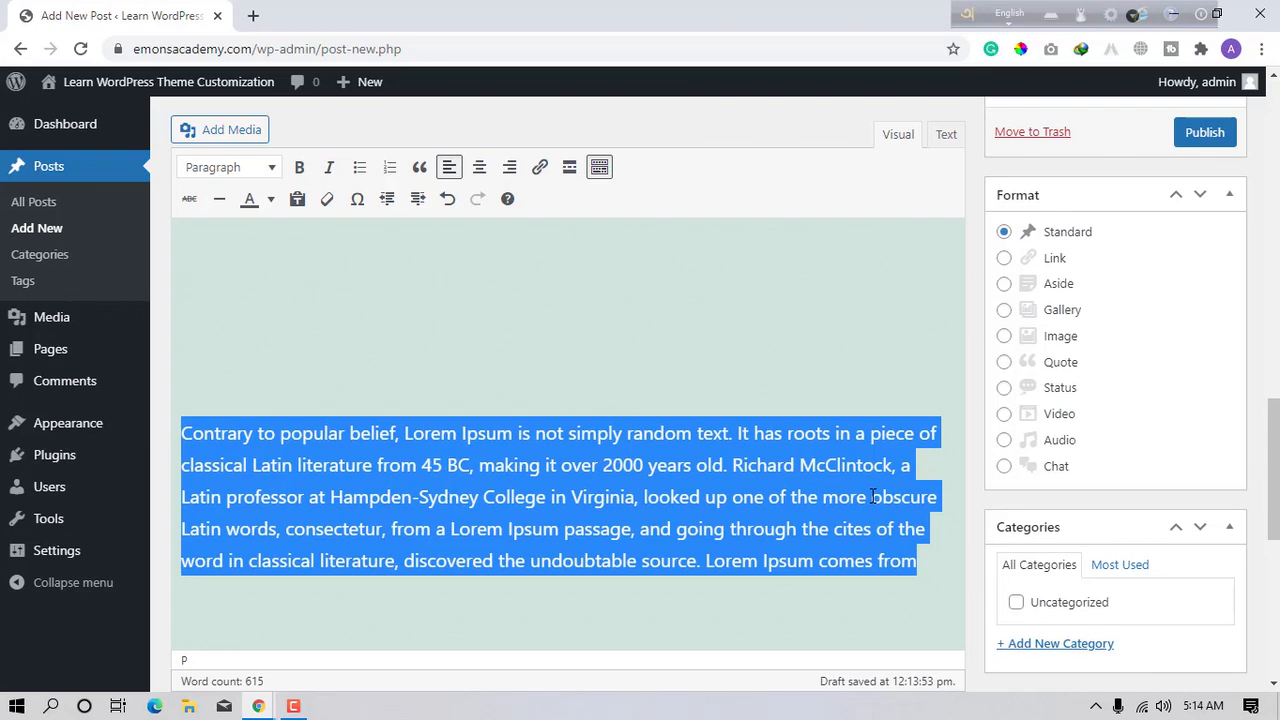
{"action": "left_click", "coordinate": [505, 167]}
{"action": "left_click", "coordinate": [680, 374]}
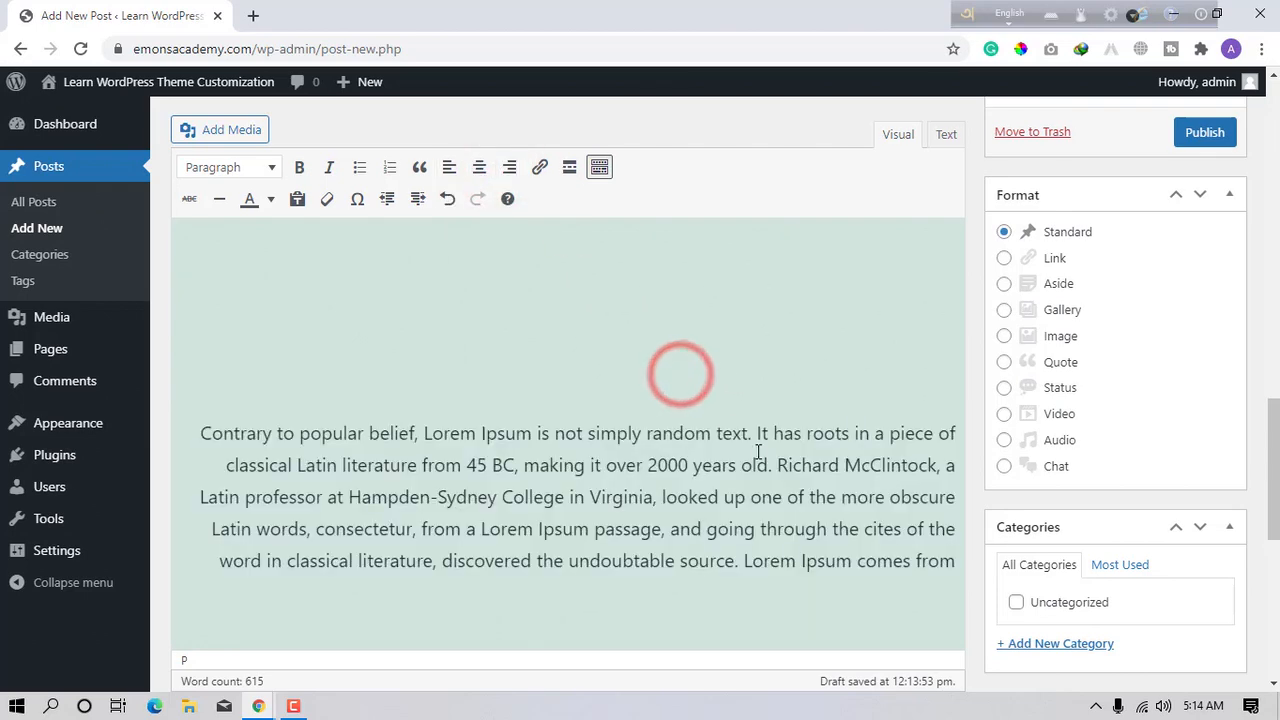
{"action": "key", "text": "ctrl+z"}
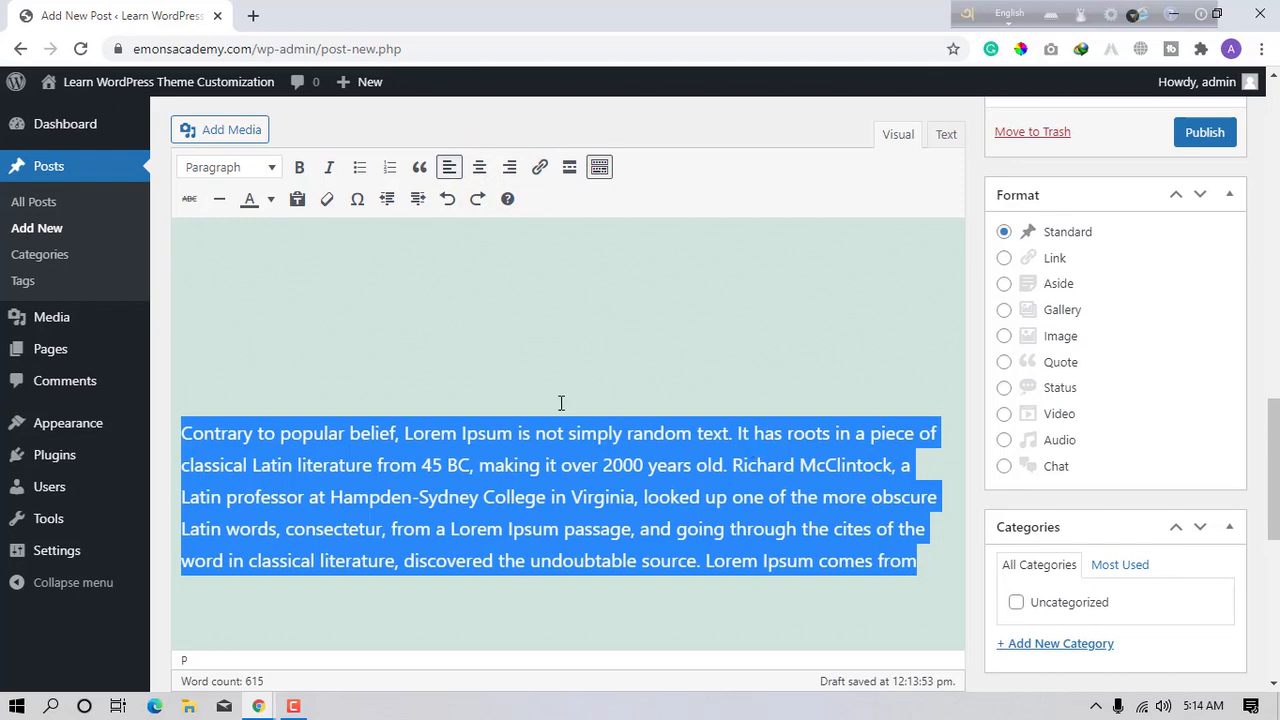
- Center-align the separated paragraph starting "Contrary to popular belief" below the image
{"action": "left_click", "coordinate": [481, 172]}
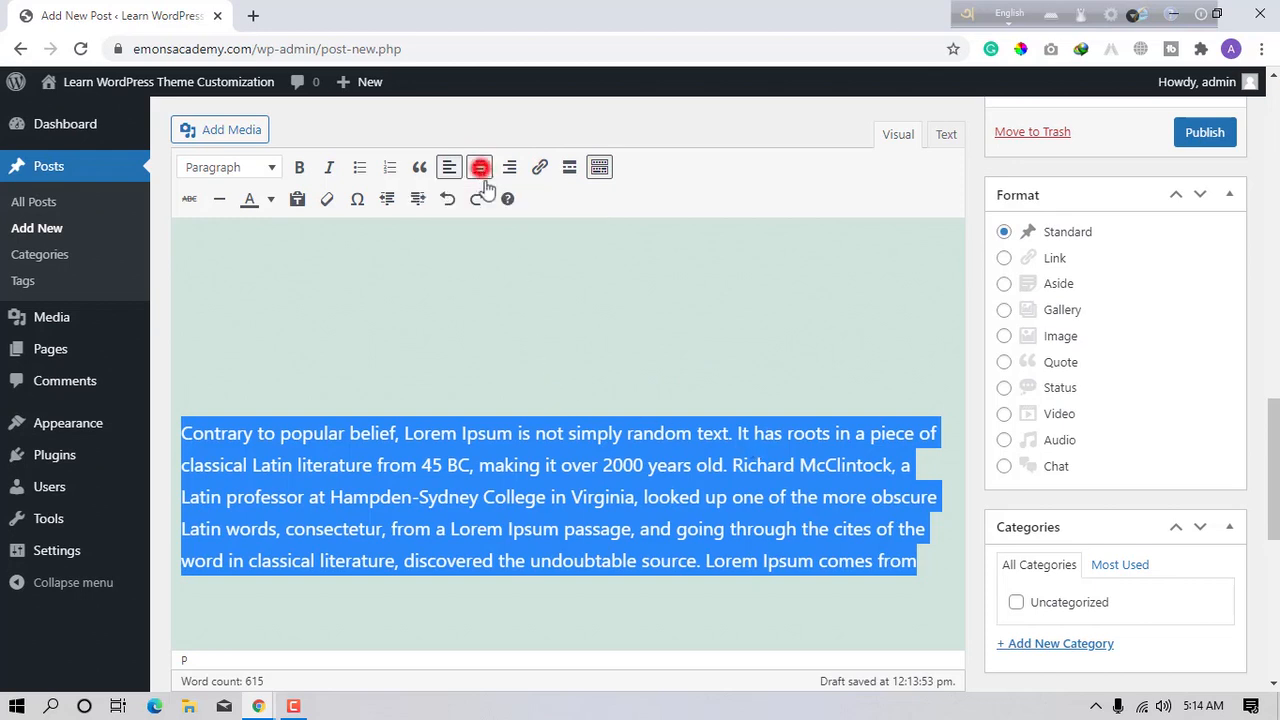
{"action": "left_click", "coordinate": [568, 421]}
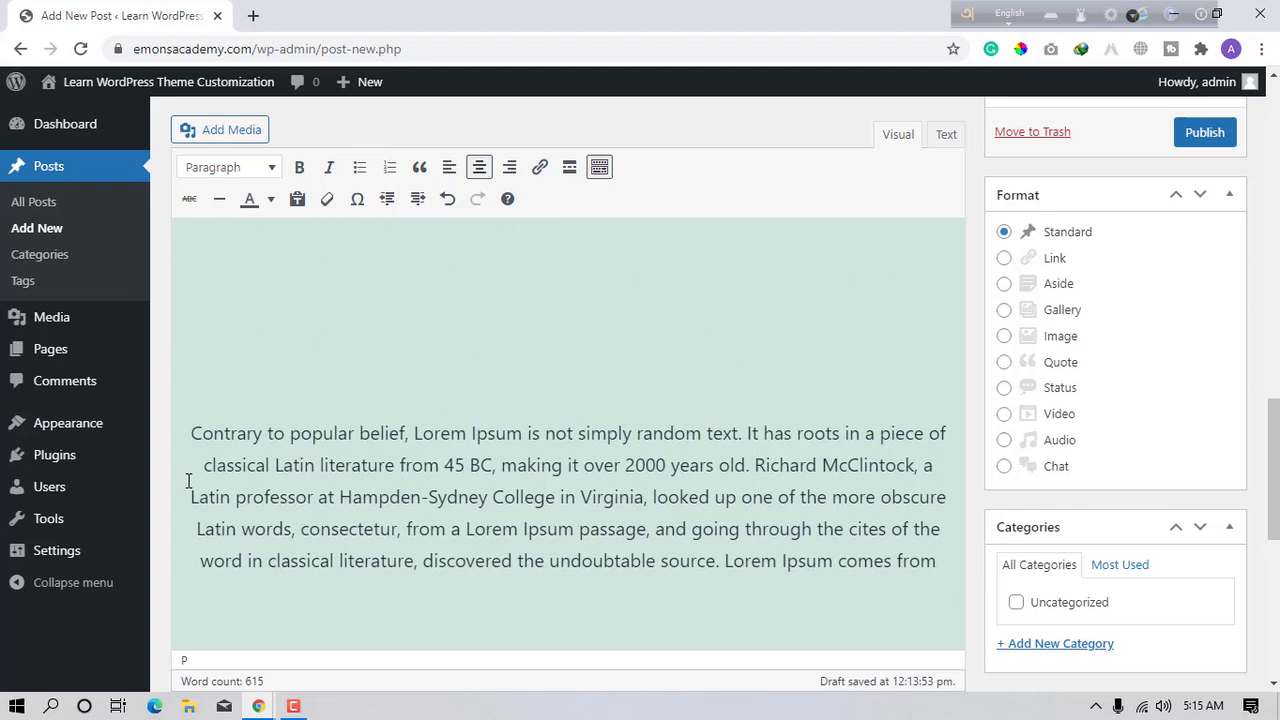
{"action": "key", "text": "ctrl+shift+d"}
{"action": "left_click_drag", "start_coordinate": [173, 455], "coordinate": [201, 470]}
{"action": "left_click_drag", "start_coordinate": [933, 459], "coordinate": [964, 494]}
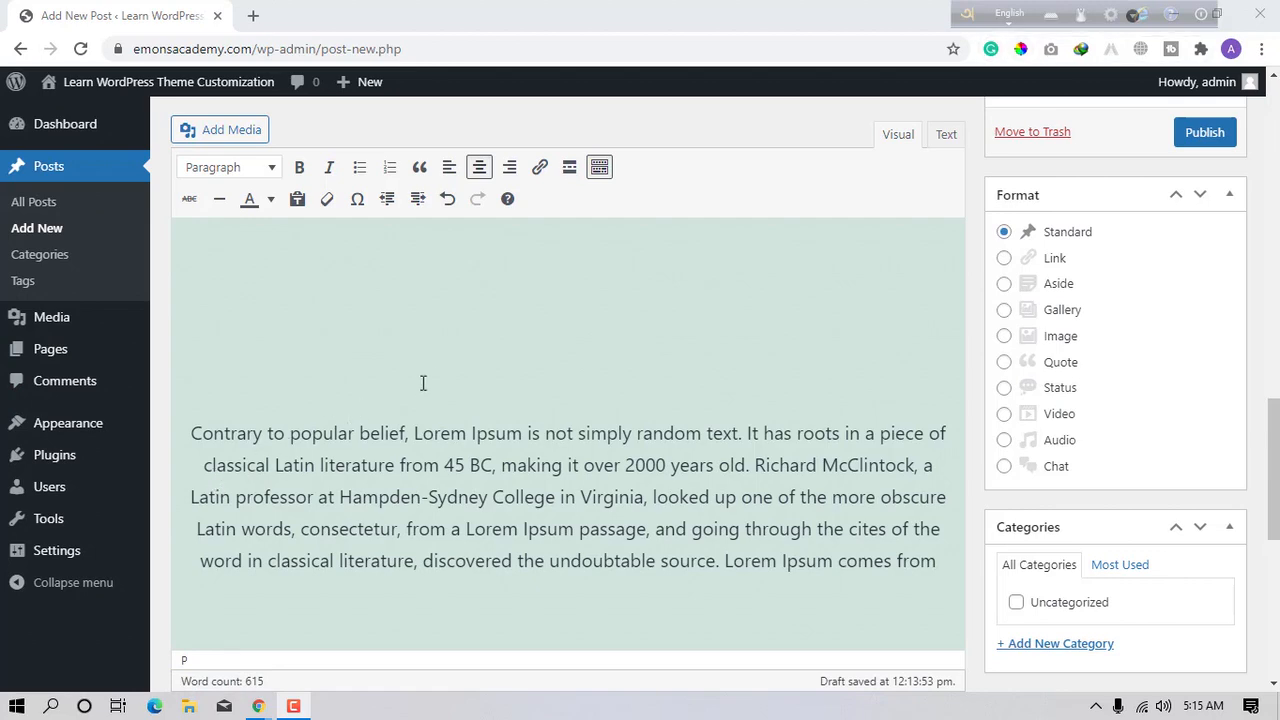
{"action": "scroll", "coordinate": [431, 379], "scroll_direction": "up", "scroll_amount": 1}
{"action": "scroll", "coordinate": [431, 379], "scroll_direction": "down", "scroll_amount": 3}
{"action": "scroll", "coordinate": [431, 379], "scroll_direction": "up", "scroll_amount": 3}
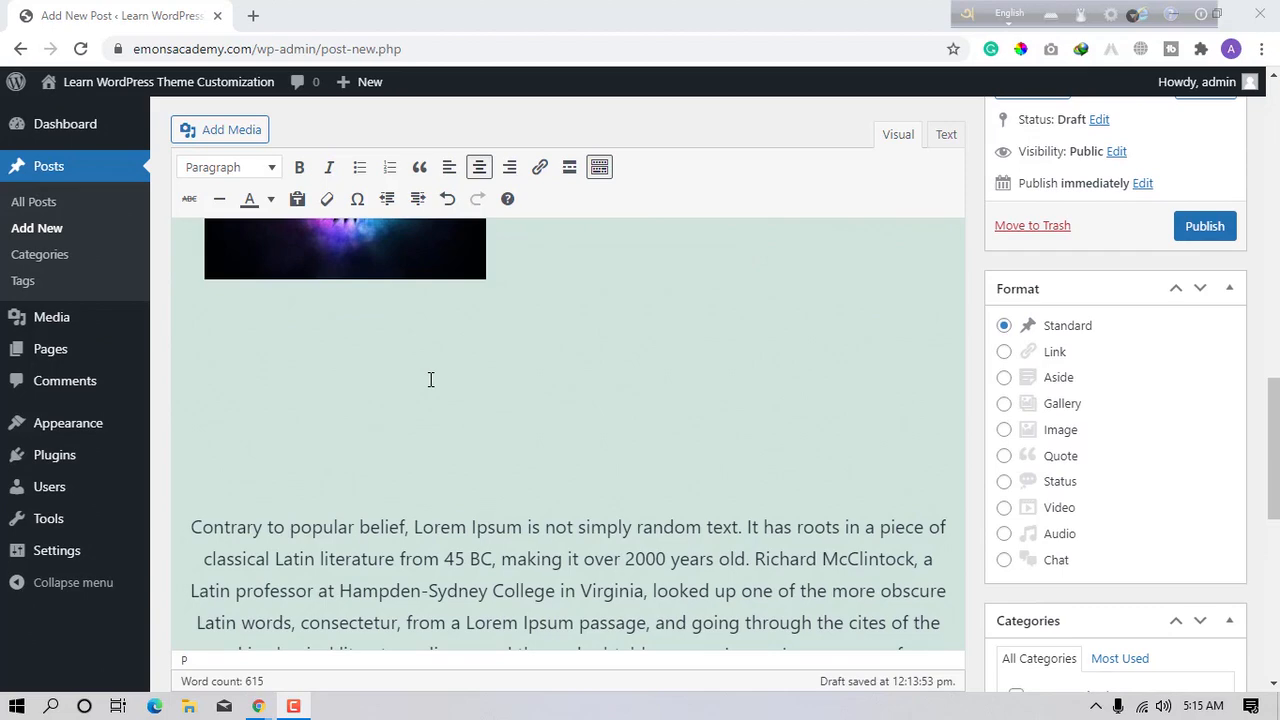
{"action": "scroll", "coordinate": [435, 365], "scroll_direction": "down", "scroll_amount": 1}
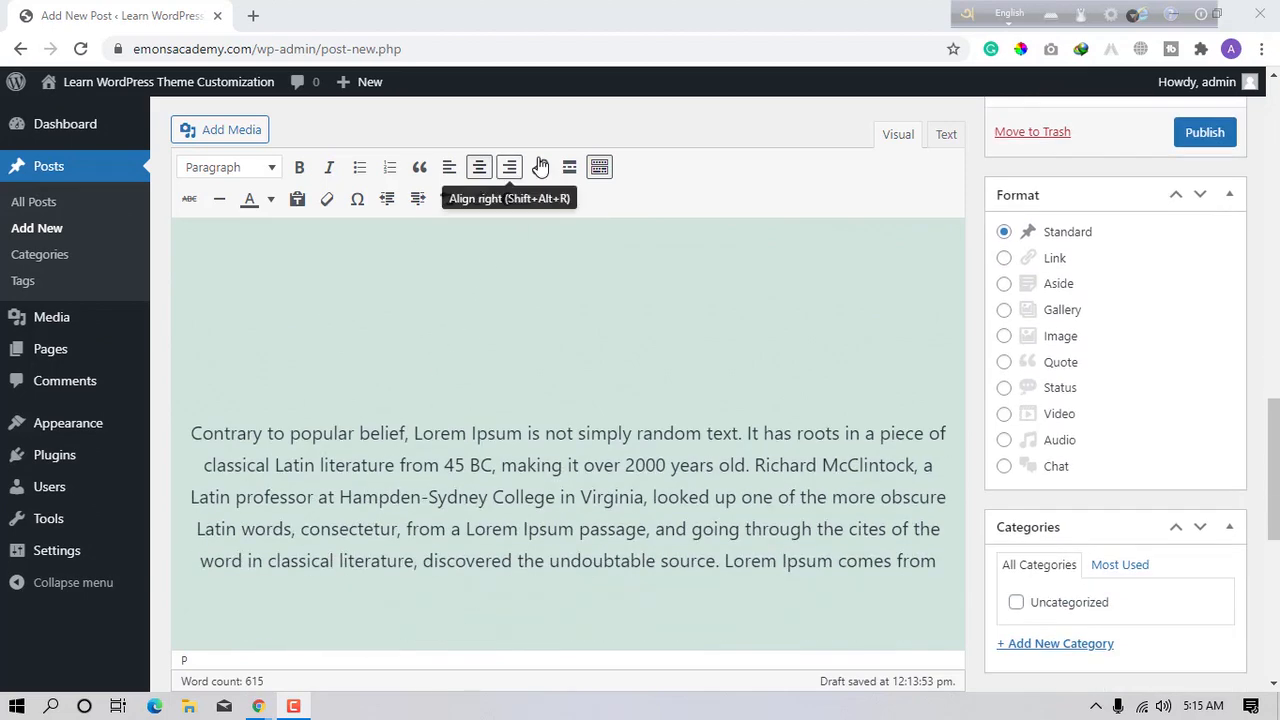
{"action": "scroll", "coordinate": [540, 160], "scroll_direction": "up", "scroll_amount": 13}
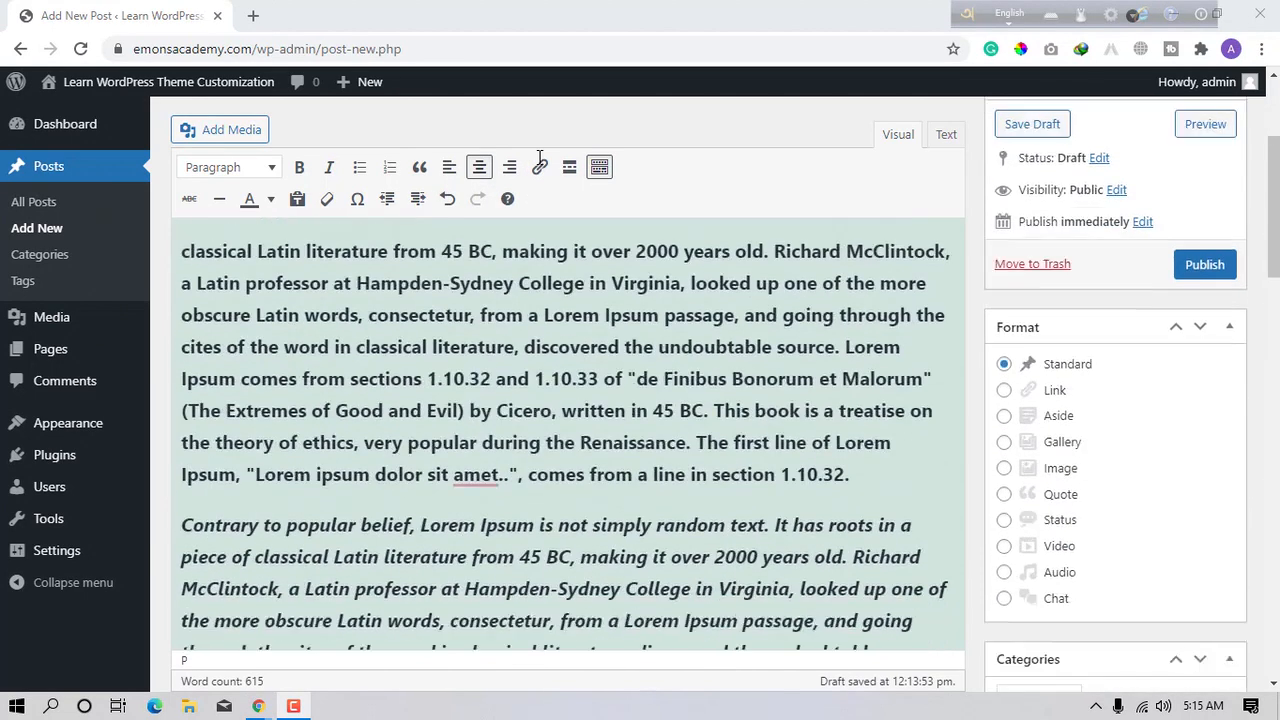
{"action": "left_click_drag", "start_coordinate": [434, 430], "coordinate": [327, 437]}
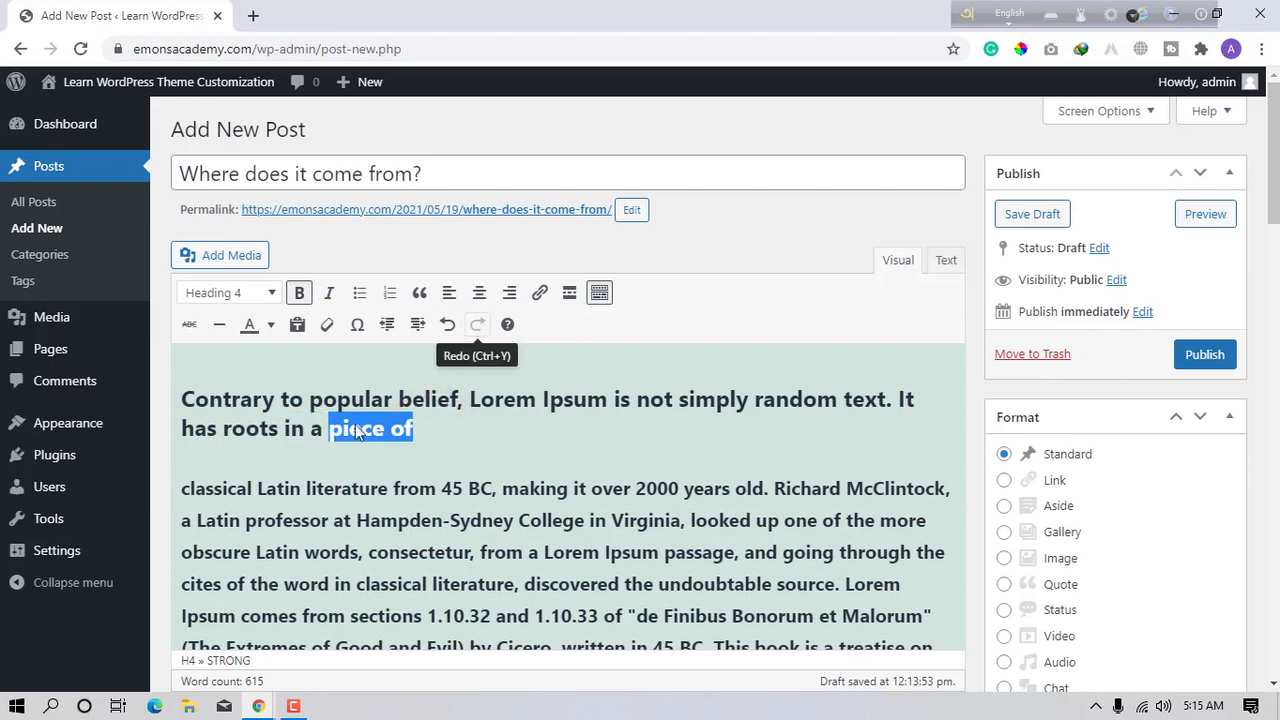
{"action": "left_click", "coordinate": [543, 300]}
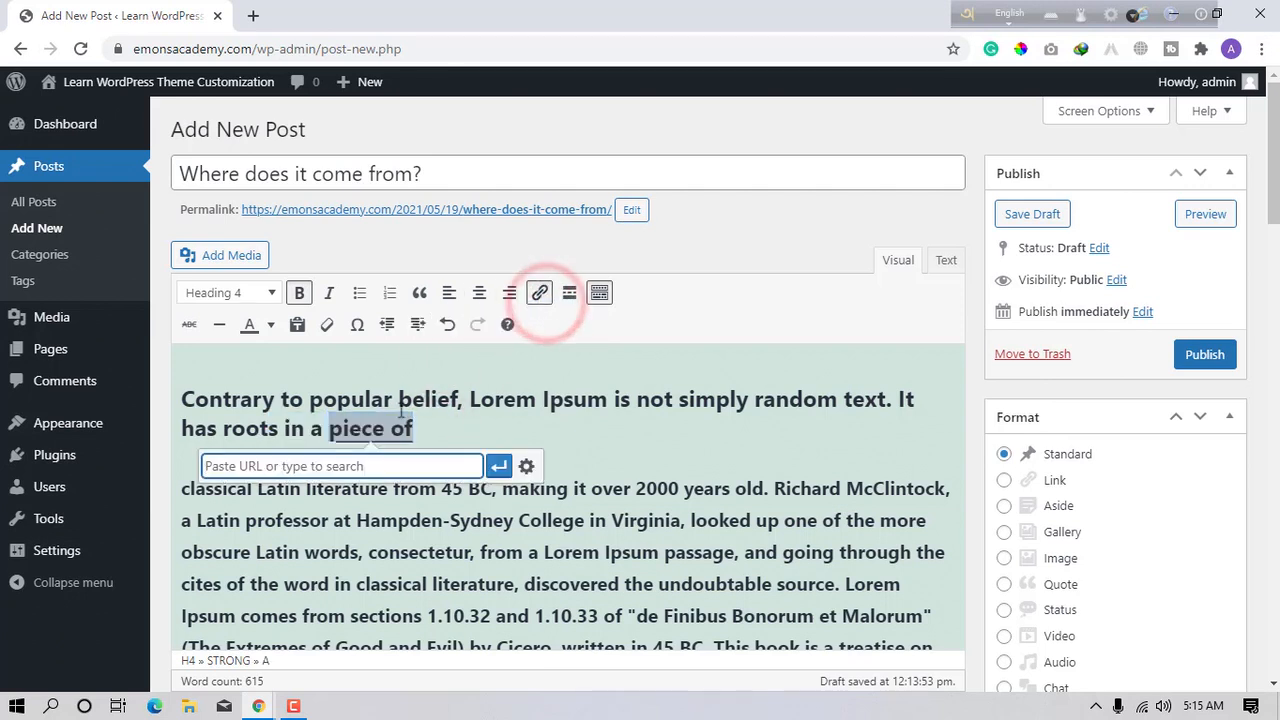
{"action": "left_click", "coordinate": [316, 467]}
{"action": "type", "text": "w"}
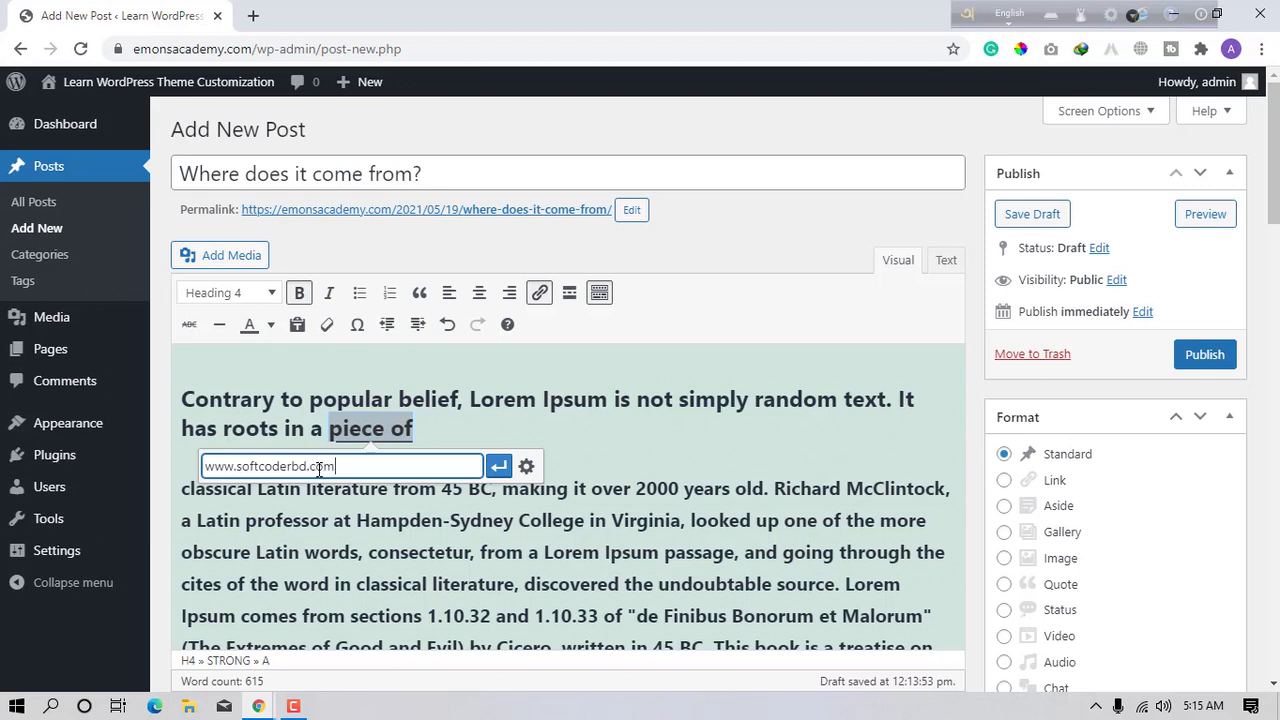
{"action": "type", "text": "ww.softcoderbd.com"}
{"action": "key", "text": "Return"}
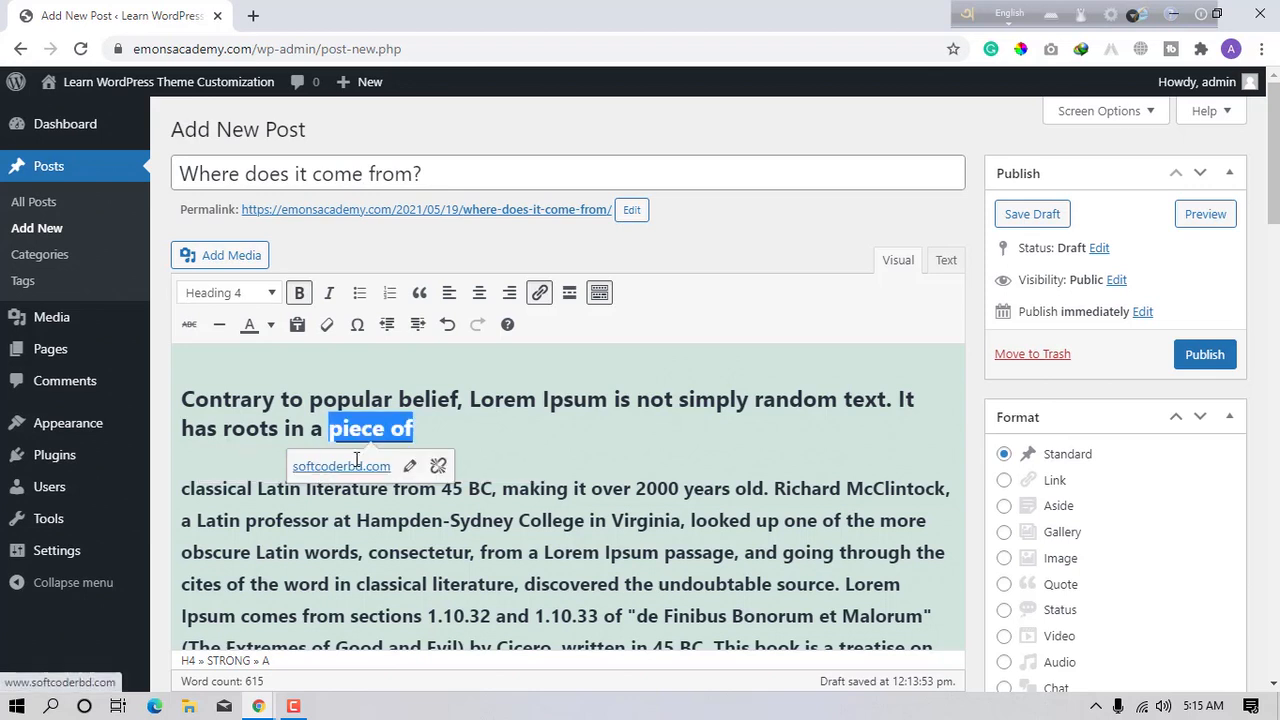
{"action": "left_click", "coordinate": [462, 429]}
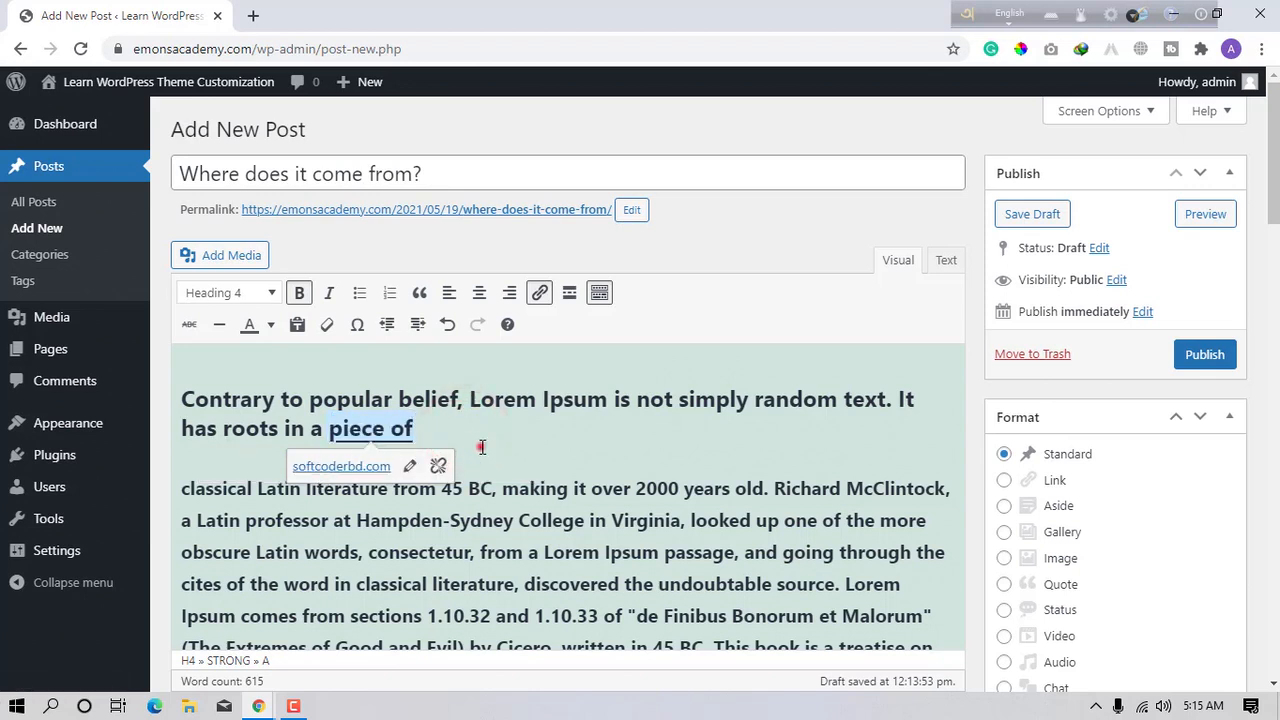
{"action": "left_click", "coordinate": [482, 447]}
{"action": "left_click_drag", "start_coordinate": [424, 432], "coordinate": [334, 443]}
{"action": "left_click", "coordinate": [503, 436]}
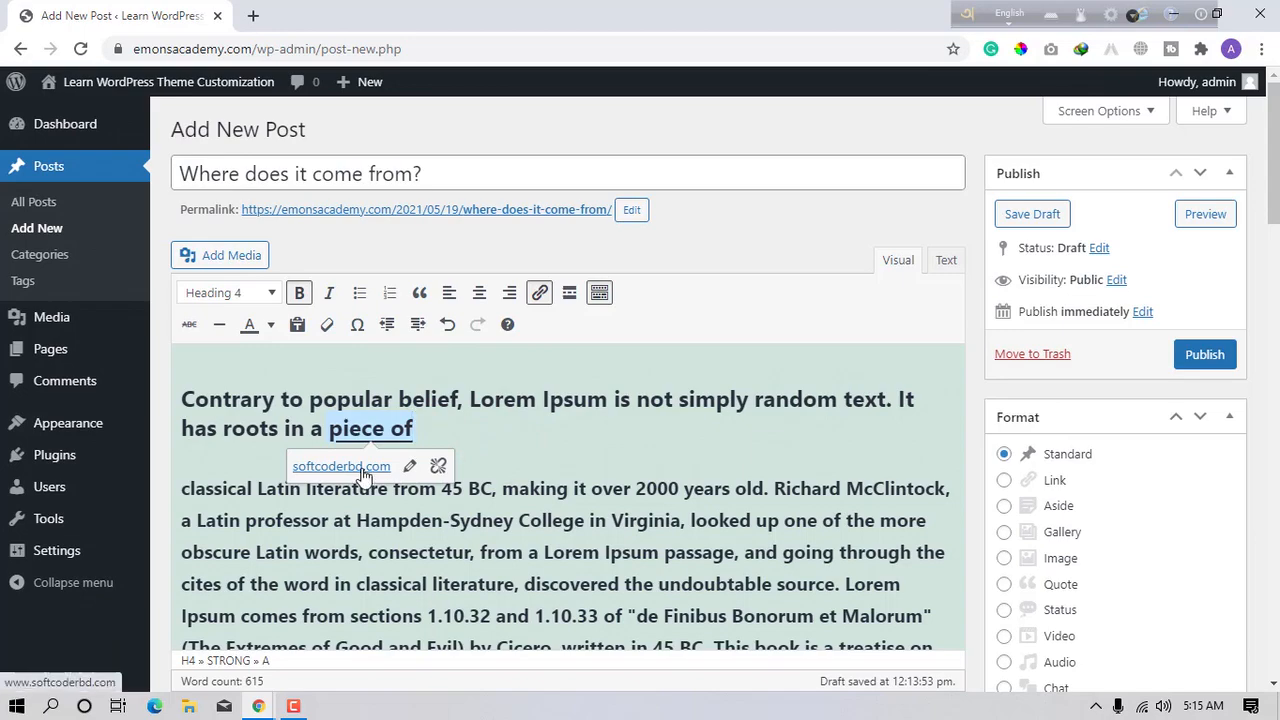
- Insert a Read More tag on a new line between the bold italic paragraph and the numbered list
{"action": "scroll", "coordinate": [363, 476], "scroll_direction": "down", "scroll_amount": 5}
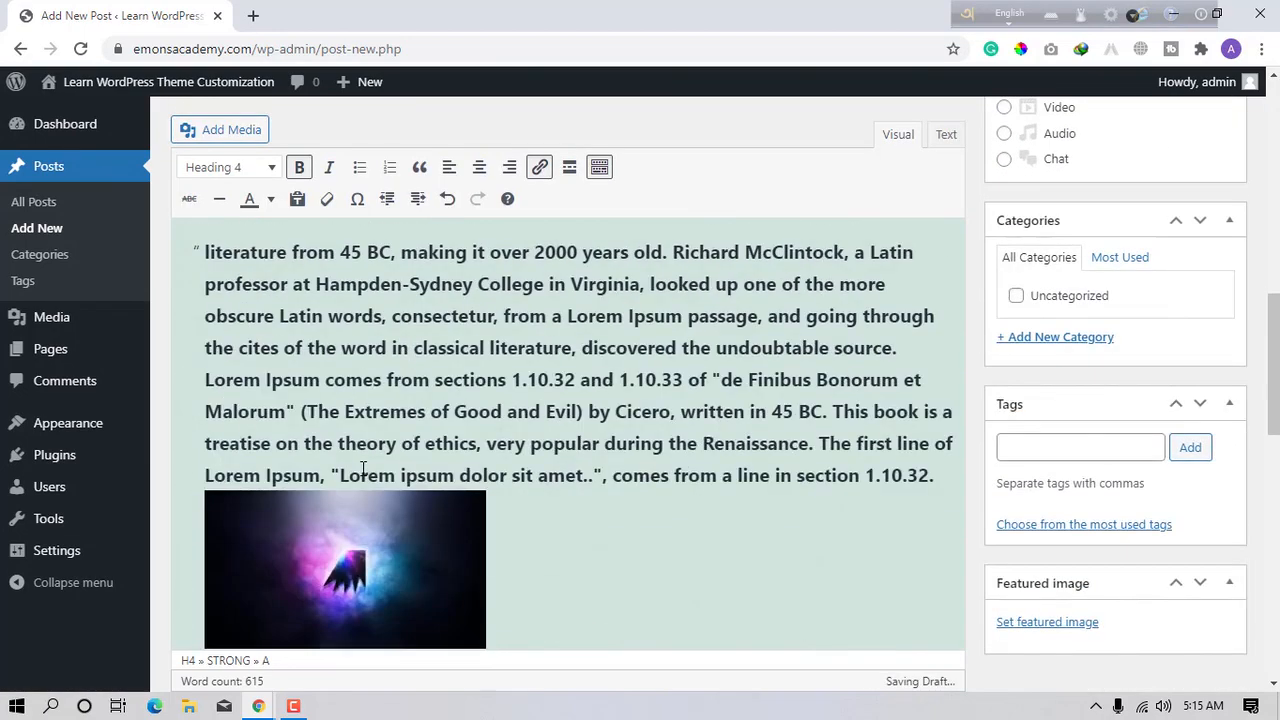
{"action": "scroll", "coordinate": [363, 468], "scroll_direction": "up", "scroll_amount": 1}
{"action": "left_click", "coordinate": [477, 588]}
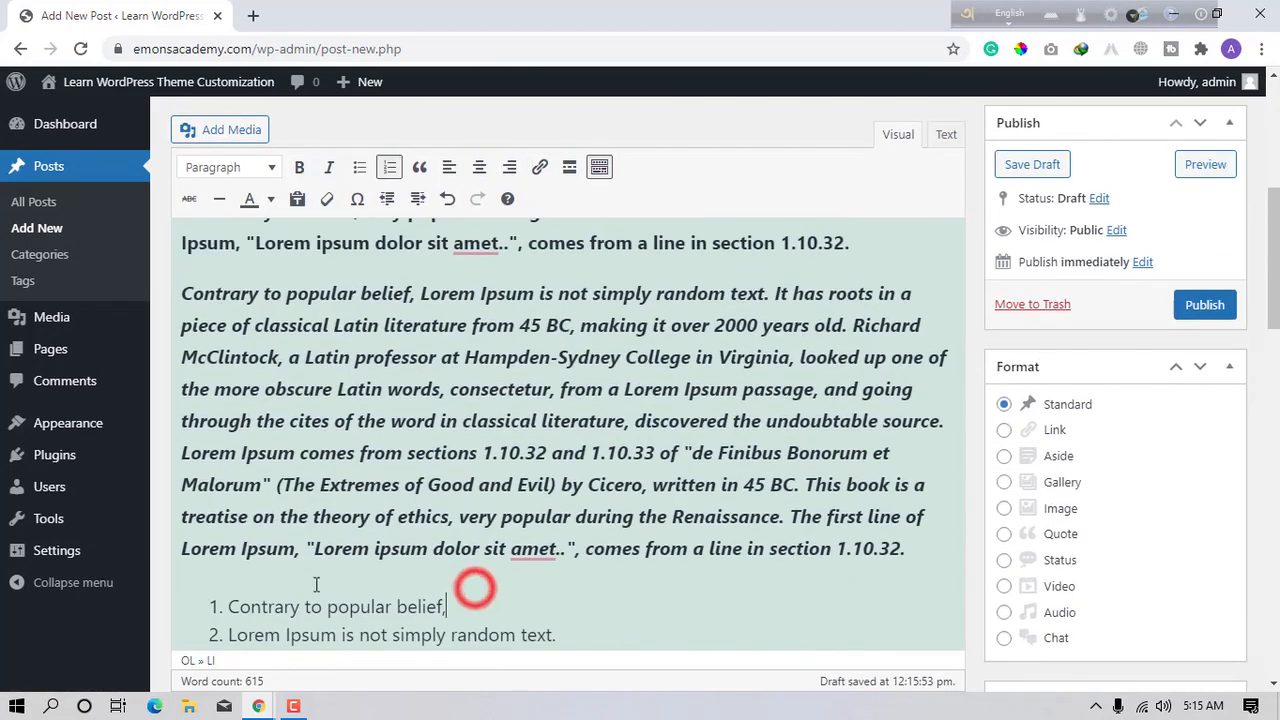
{"action": "left_click", "coordinate": [918, 545]}
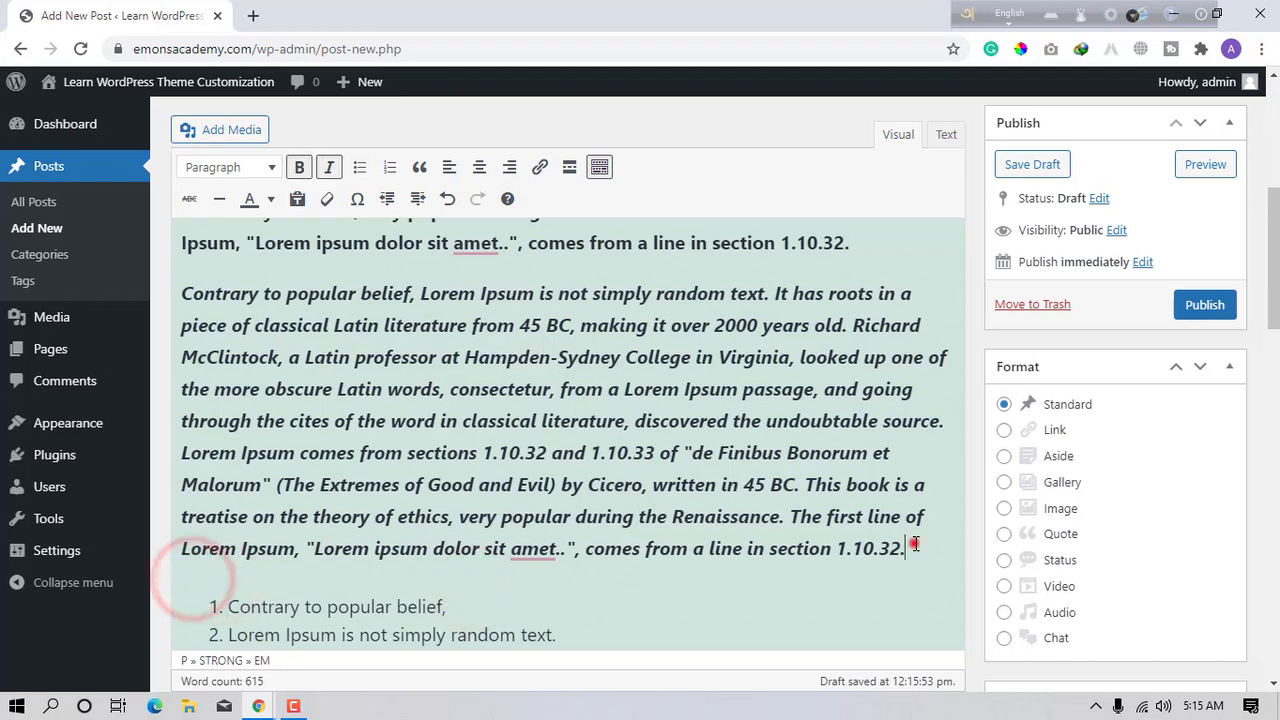
{"action": "key", "text": "Return"}
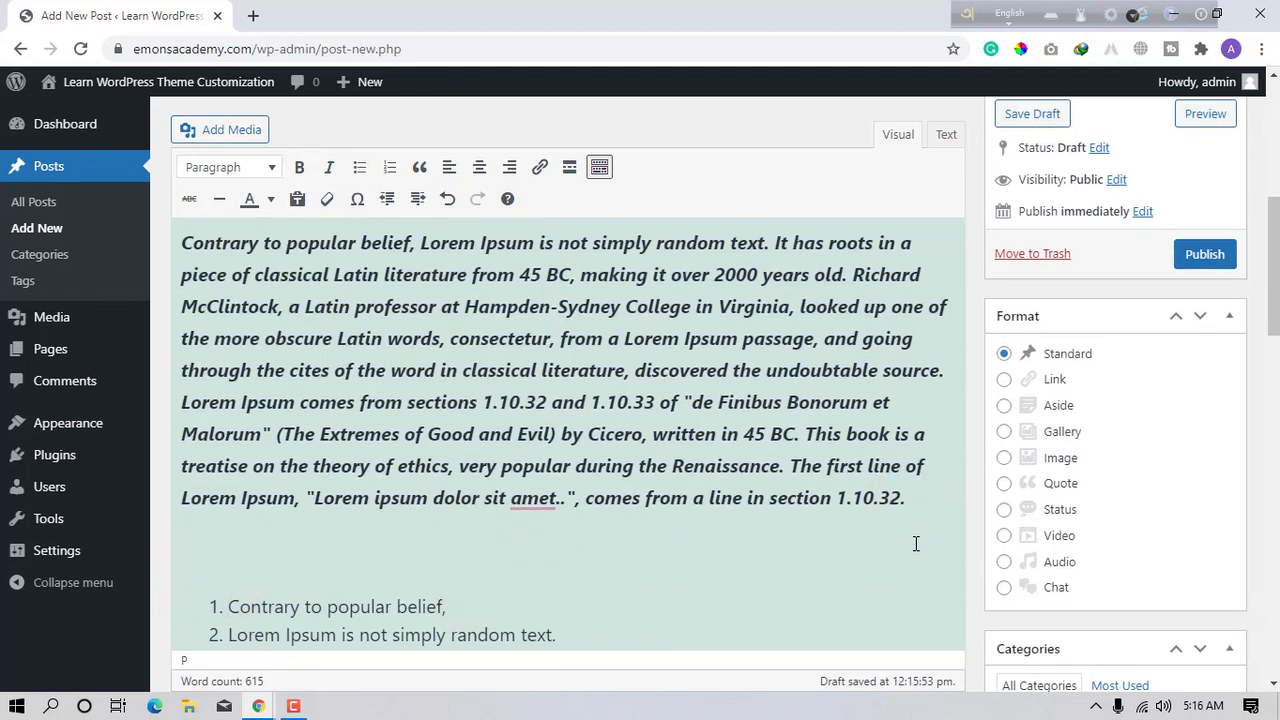
{"action": "left_click", "coordinate": [570, 170]}
{"action": "left_click", "coordinate": [565, 540]}
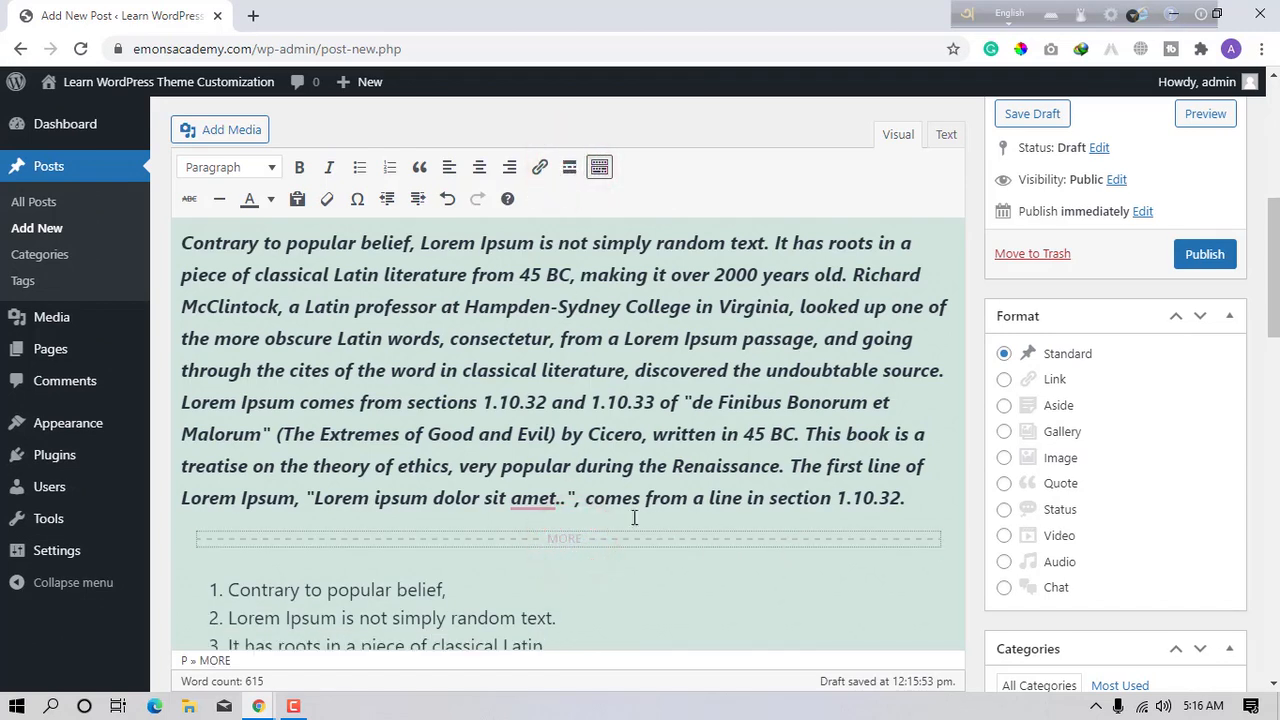
- Add the line "Price: 999Taka 555Taka" in the blank space below the image
{"action": "scroll", "coordinate": [395, 467], "scroll_direction": "down", "scroll_amount": 10}
{"action": "scroll", "coordinate": [380, 465], "scroll_direction": "up", "scroll_amount": 3}
{"action": "left_click", "coordinate": [380, 465]}
{"action": "left_click", "coordinate": [509, 531]}
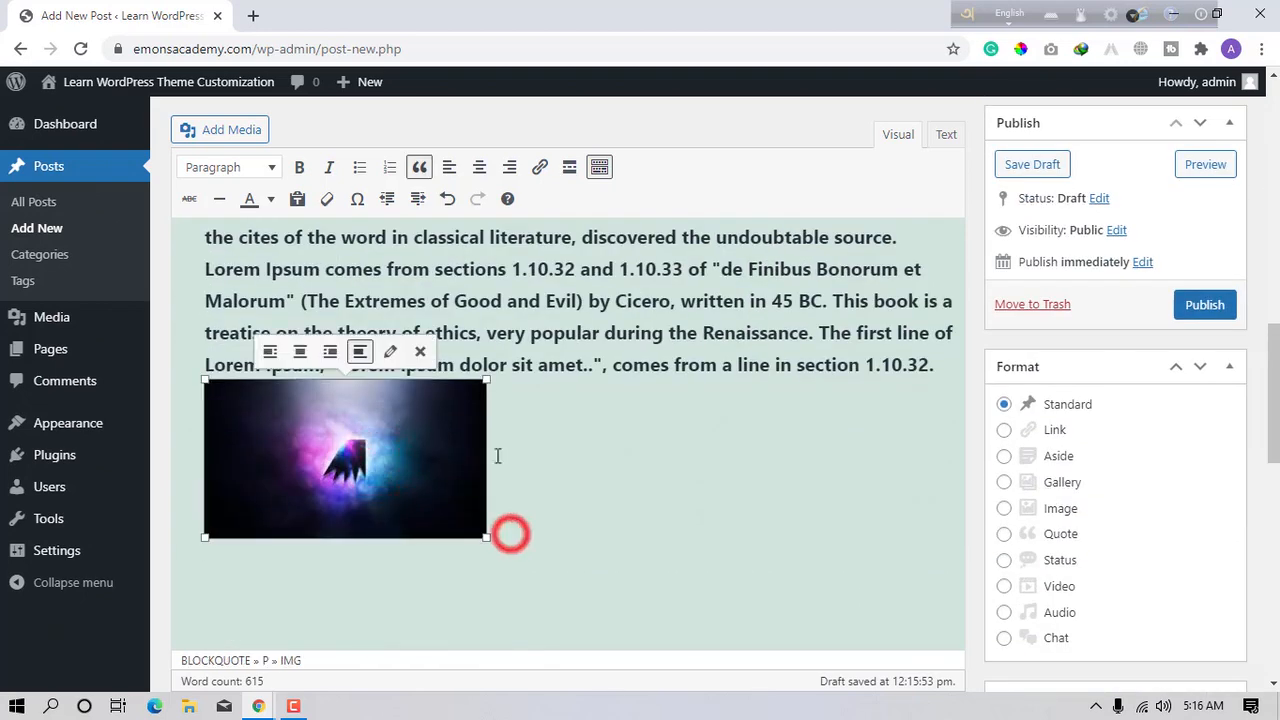
{"action": "left_click", "coordinate": [490, 420]}
{"action": "left_click", "coordinate": [529, 434]}
{"action": "left_click", "coordinate": [566, 634]}
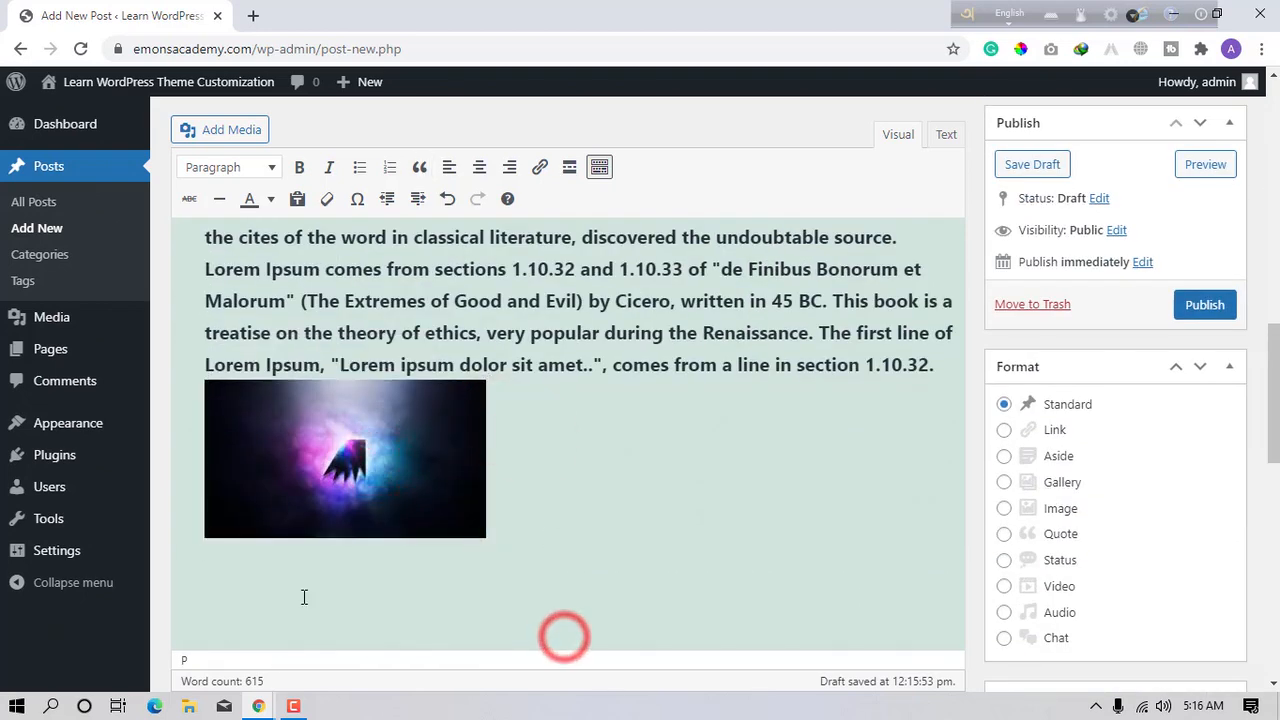
{"action": "type", "text": "Price: 999Taka 555Taka"}
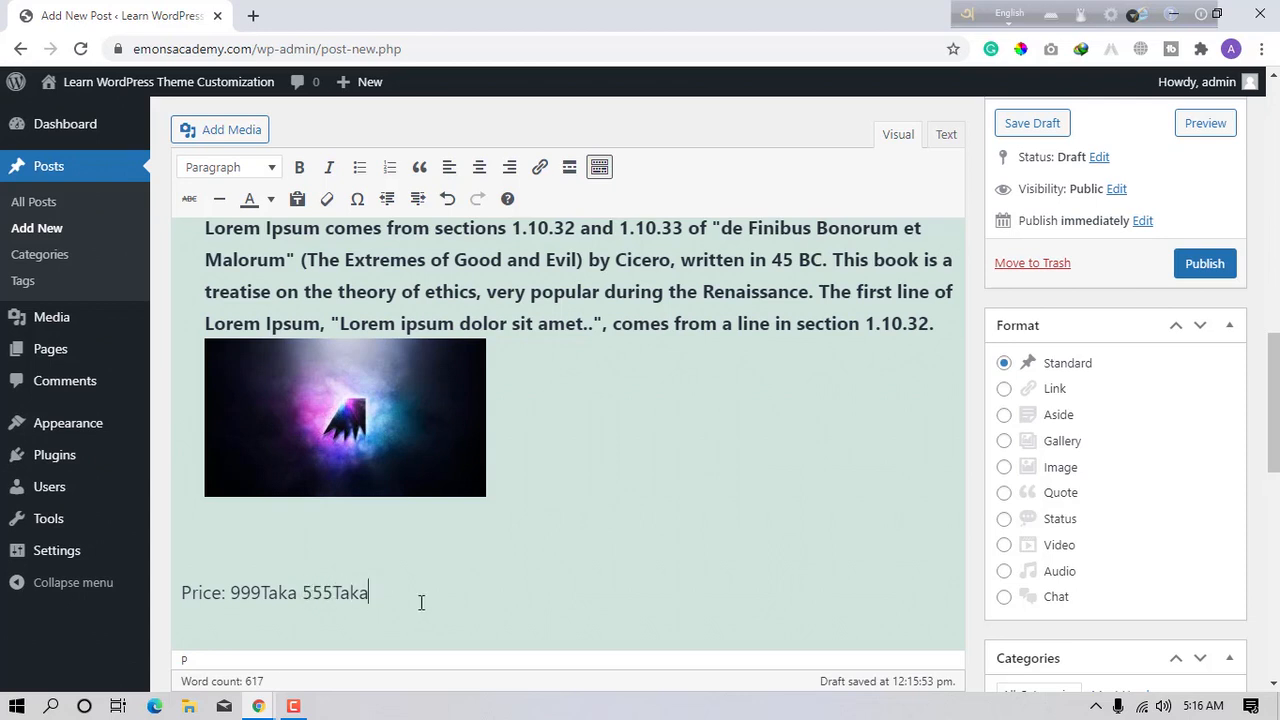
- Apply strikethrough to "999Taka" in the price line
{"action": "triple_click", "coordinate": [421, 602]}
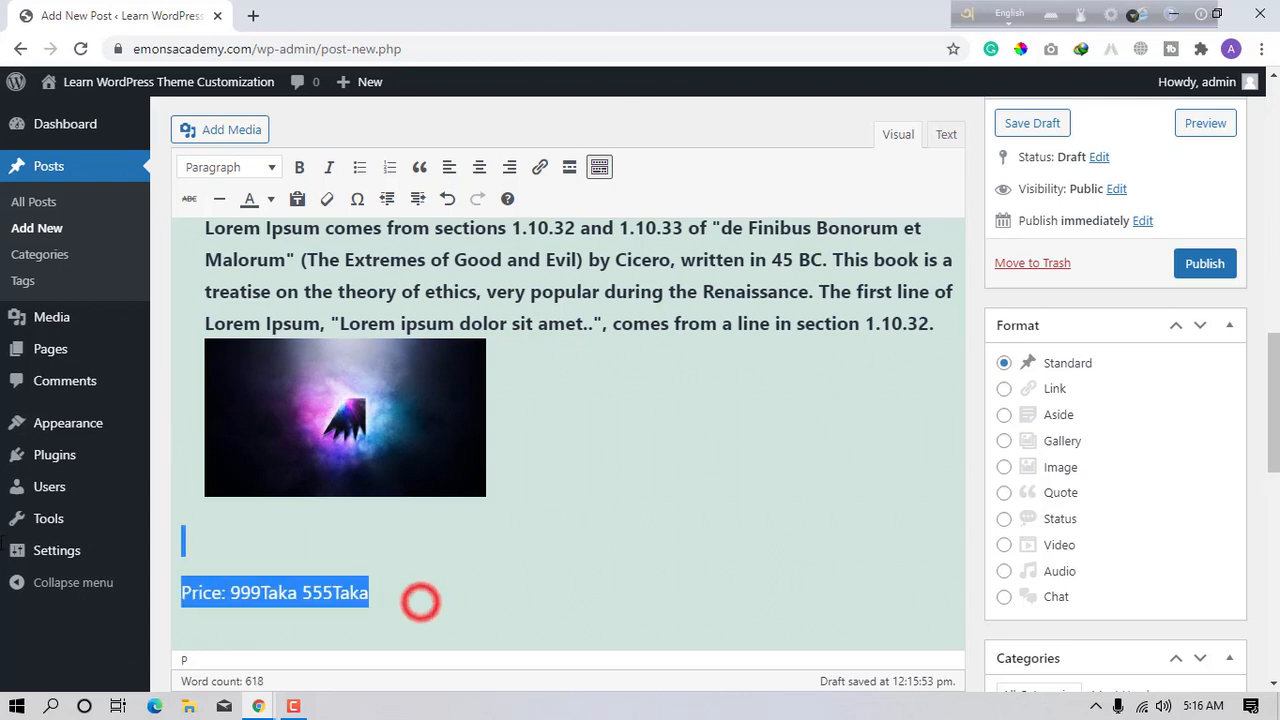
{"action": "left_click", "coordinate": [247, 597]}
{"action": "left_click_drag", "start_coordinate": [296, 593], "coordinate": [239, 604]}
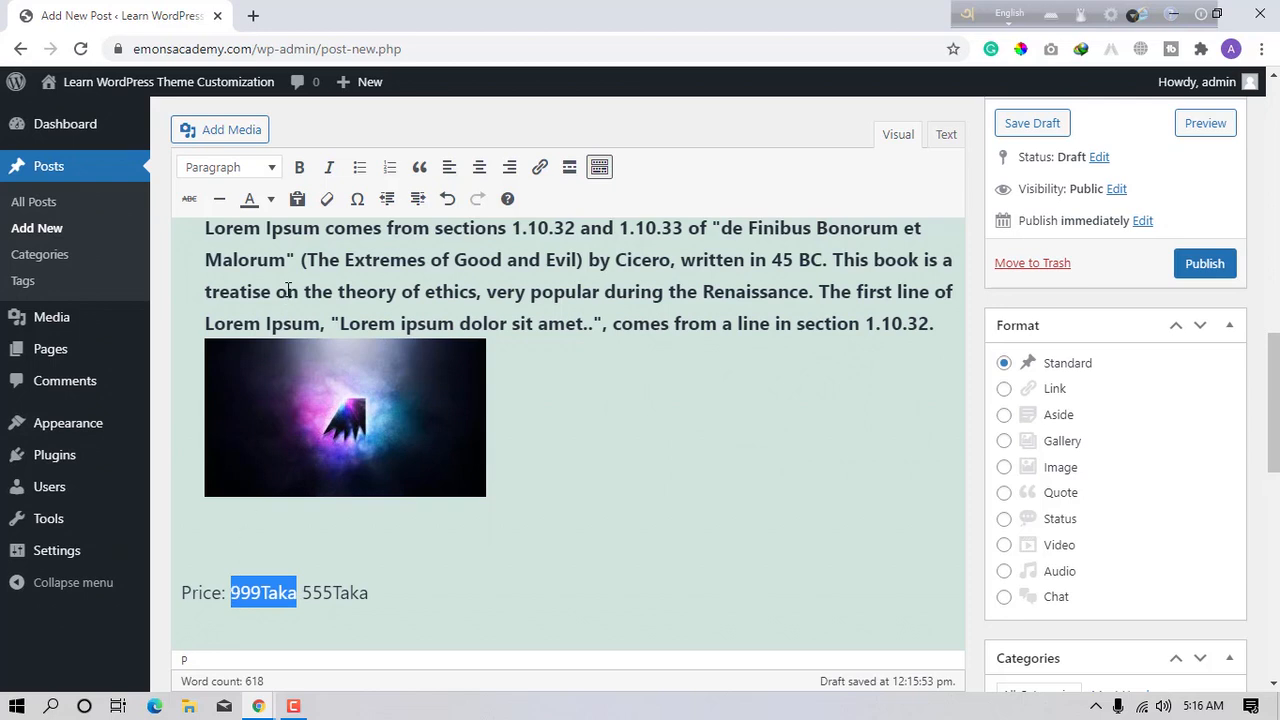
{"action": "left_click", "coordinate": [190, 200]}
{"action": "left_click", "coordinate": [350, 520]}
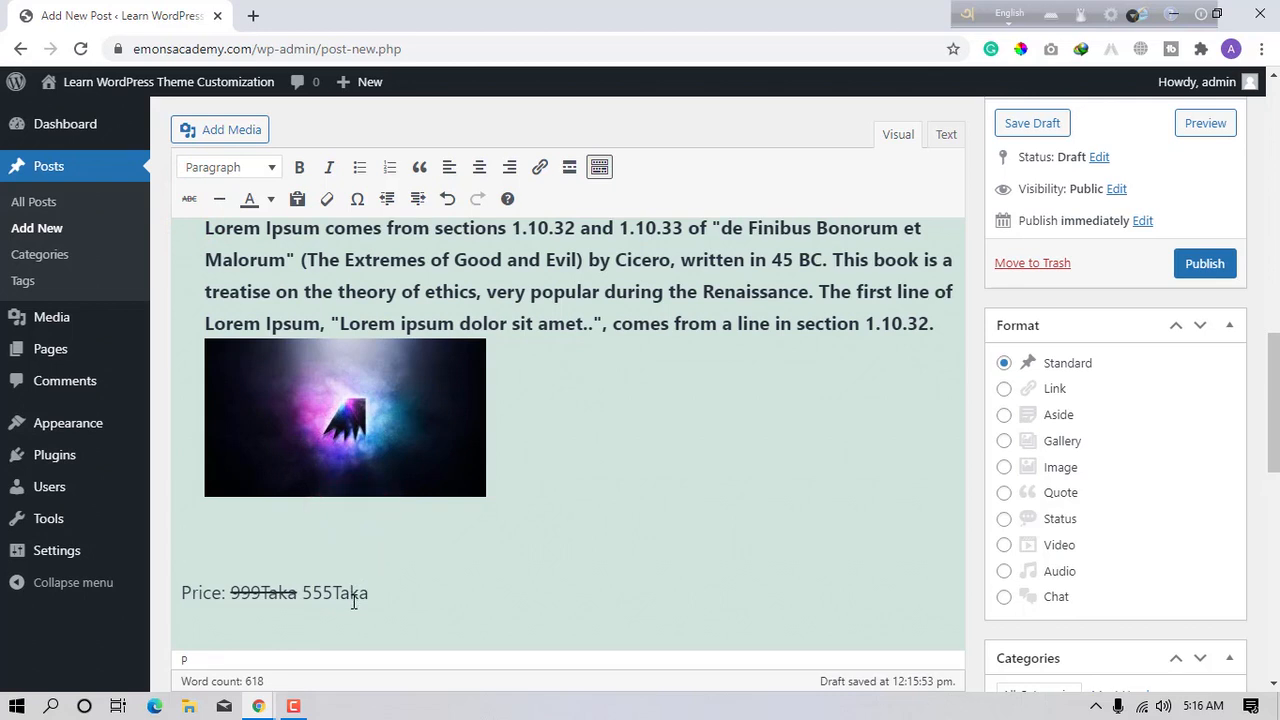
- Try a horizontal line between "999Taka" and "555Taka" in the price line, and undo it
{"action": "left_click", "coordinate": [303, 592]}
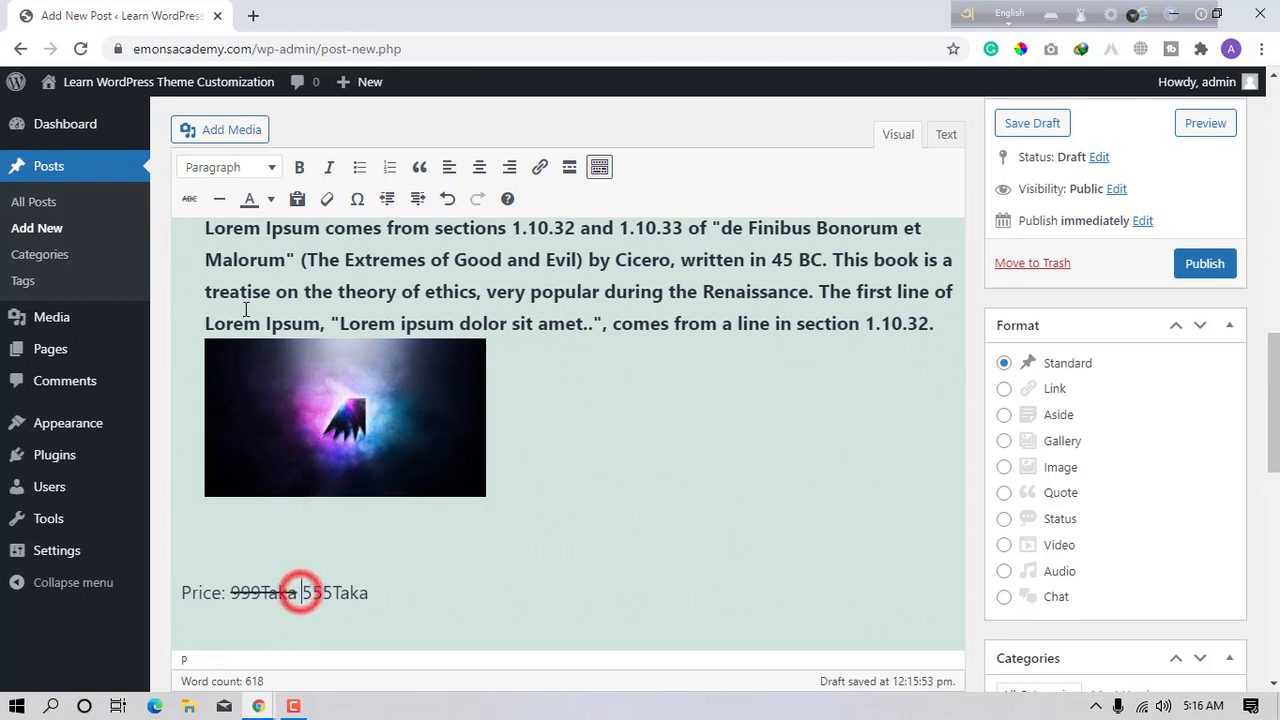
{"action": "left_click", "coordinate": [220, 200]}
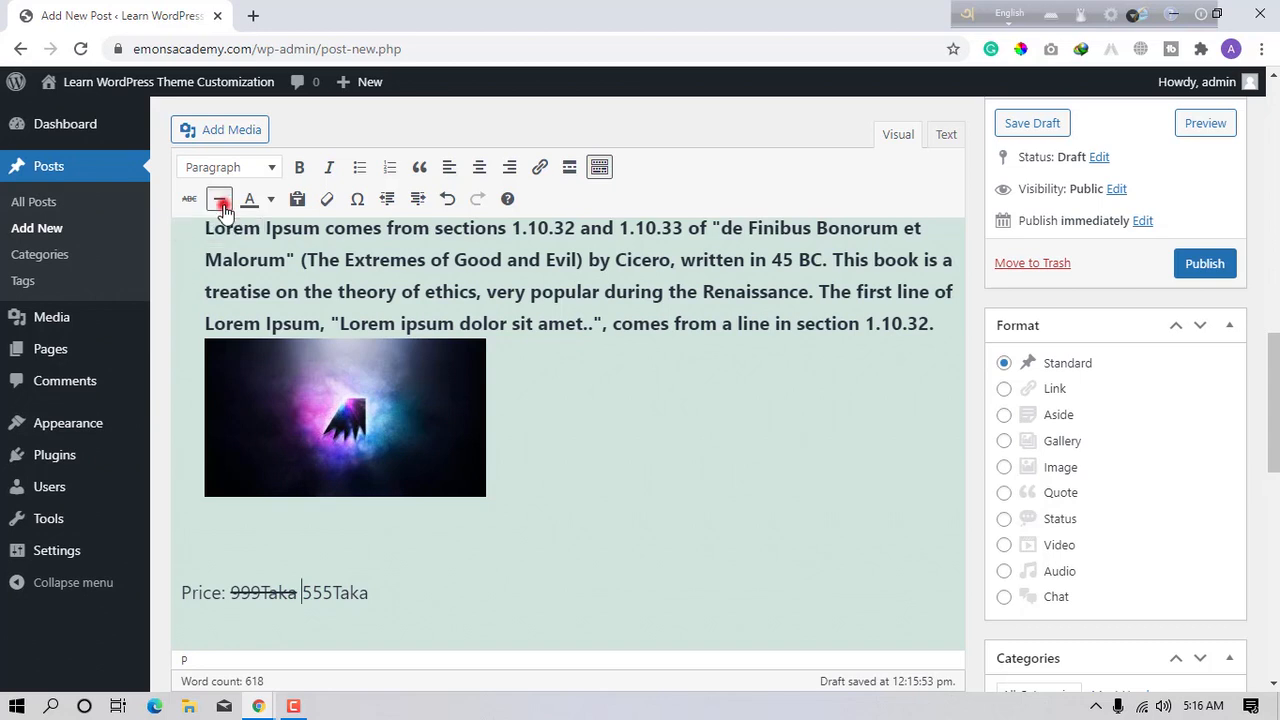
{"action": "left_click", "coordinate": [374, 565]}
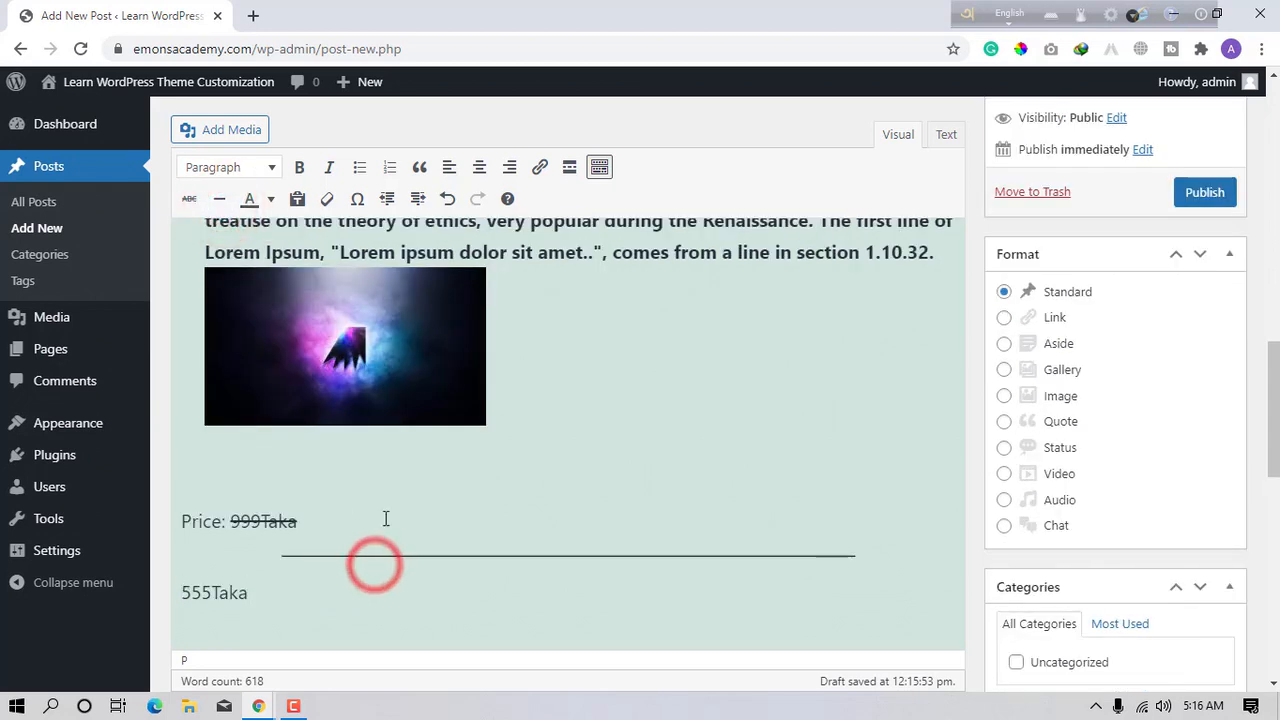
{"action": "left_click", "coordinate": [398, 450]}
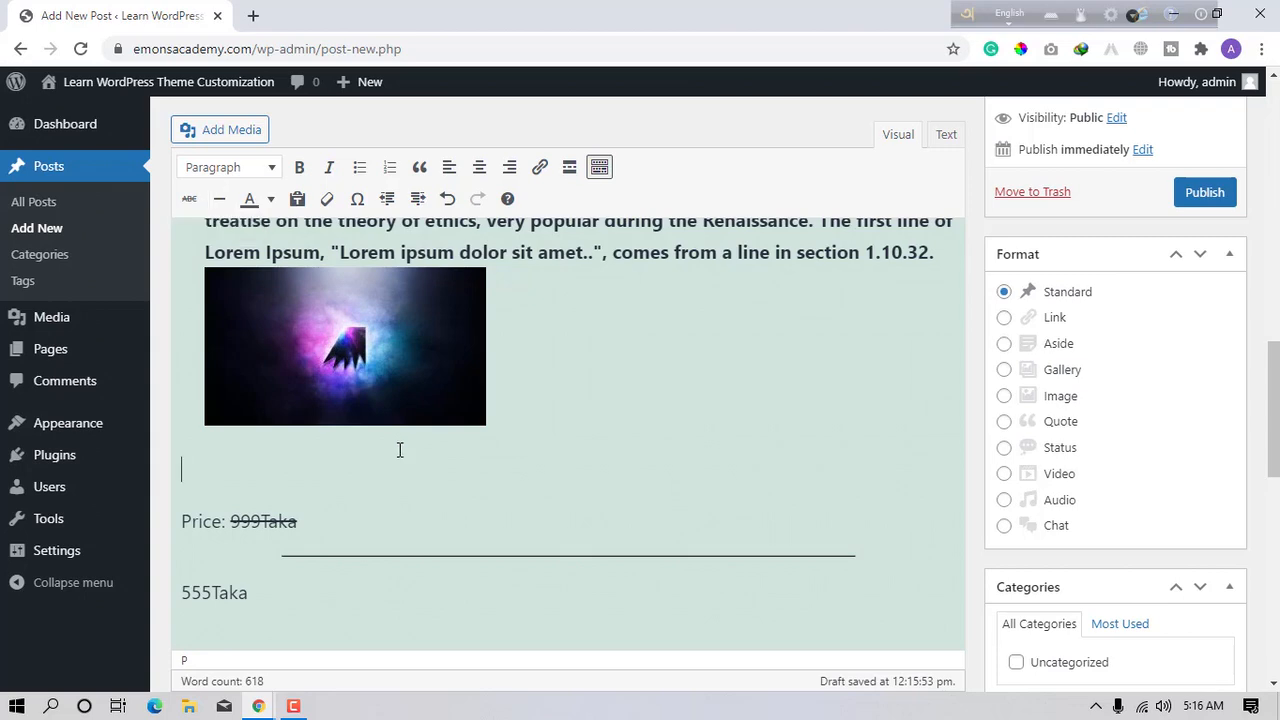
{"action": "key", "text": "ctrl+z"}
- Change the text color of all three numbered list items to burnt orange
{"action": "scroll", "coordinate": [437, 477], "scroll_direction": "up", "scroll_amount": 5}
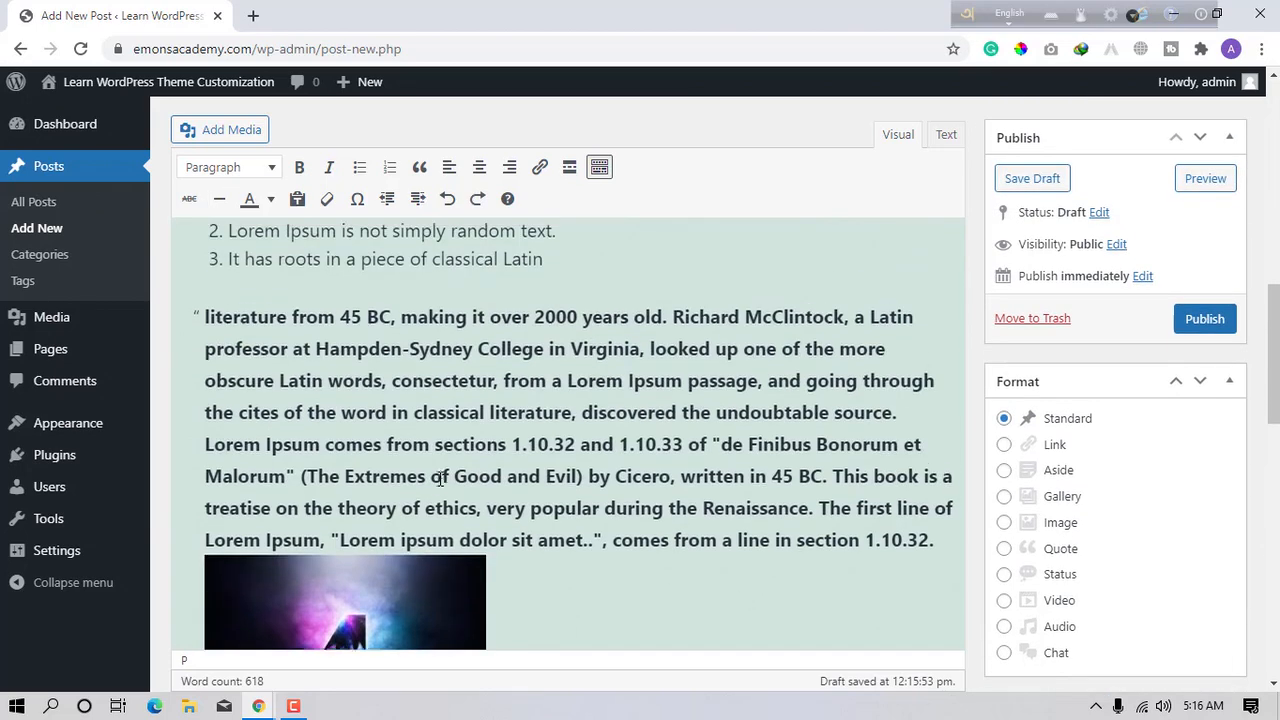
{"action": "left_click_drag", "start_coordinate": [592, 336], "coordinate": [202, 286]}
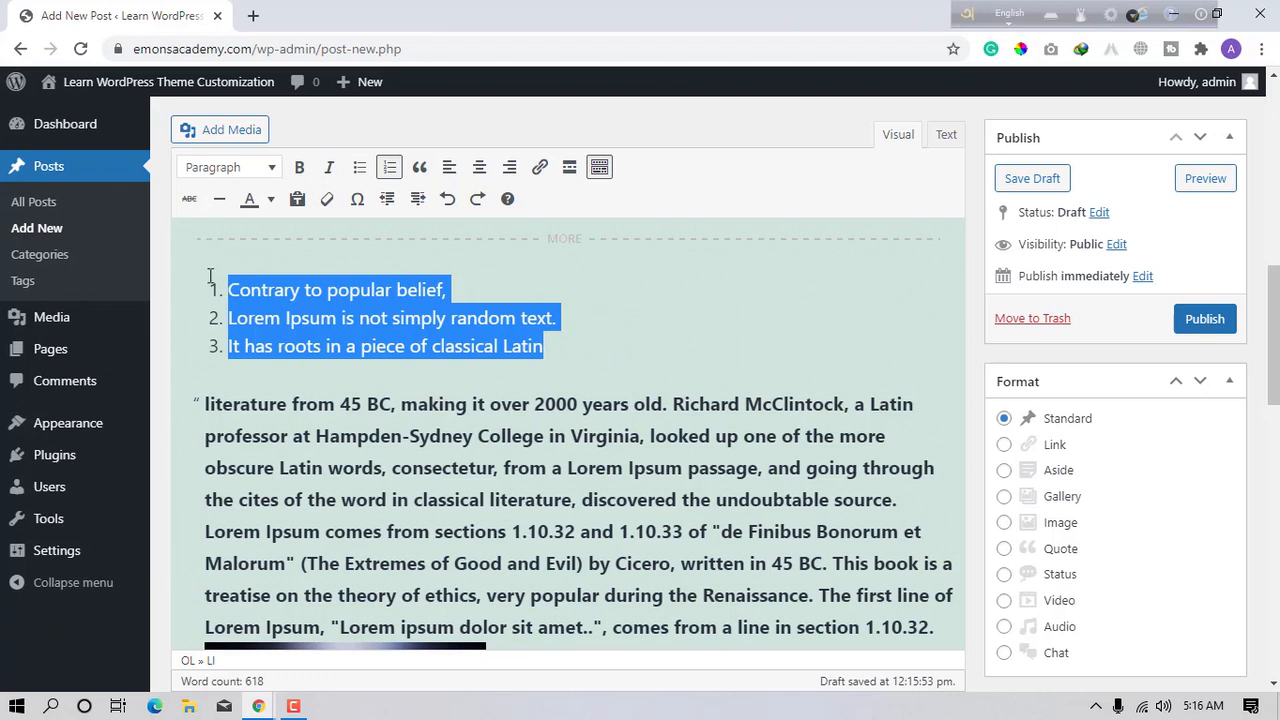
{"action": "left_click", "coordinate": [268, 199]}
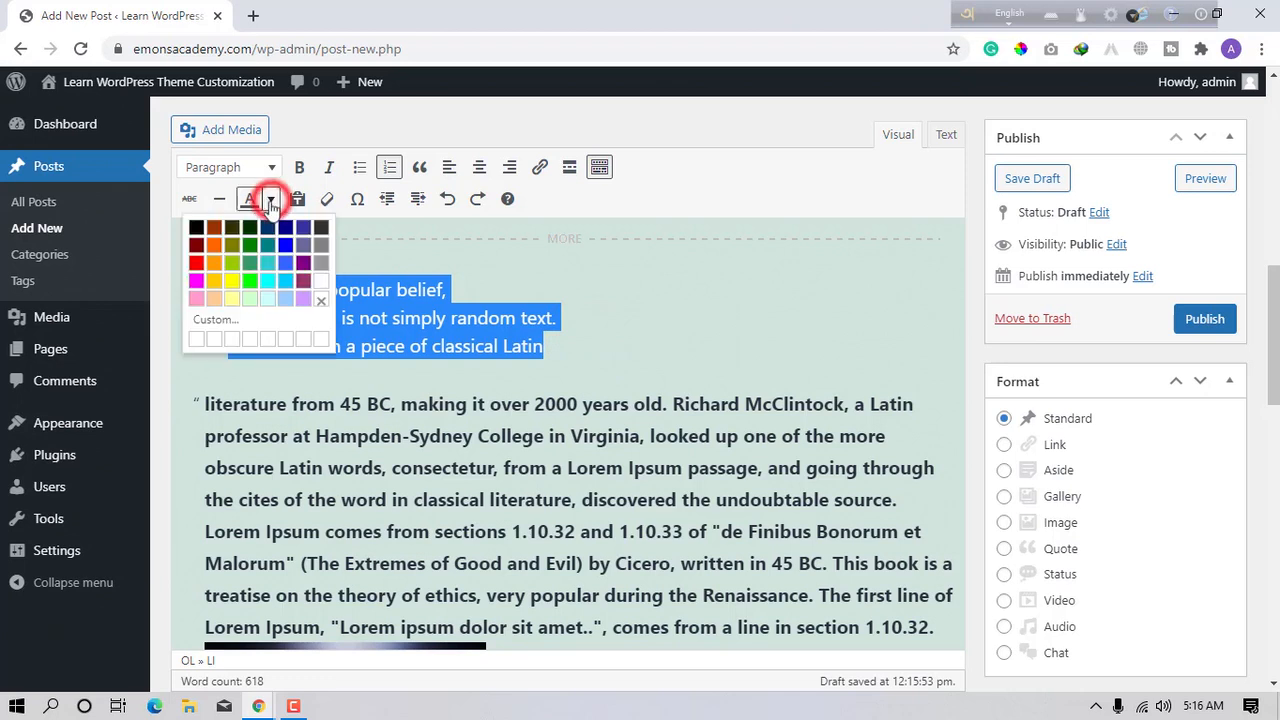
{"action": "left_click", "coordinate": [214, 230]}
{"action": "left_click", "coordinate": [425, 288]}
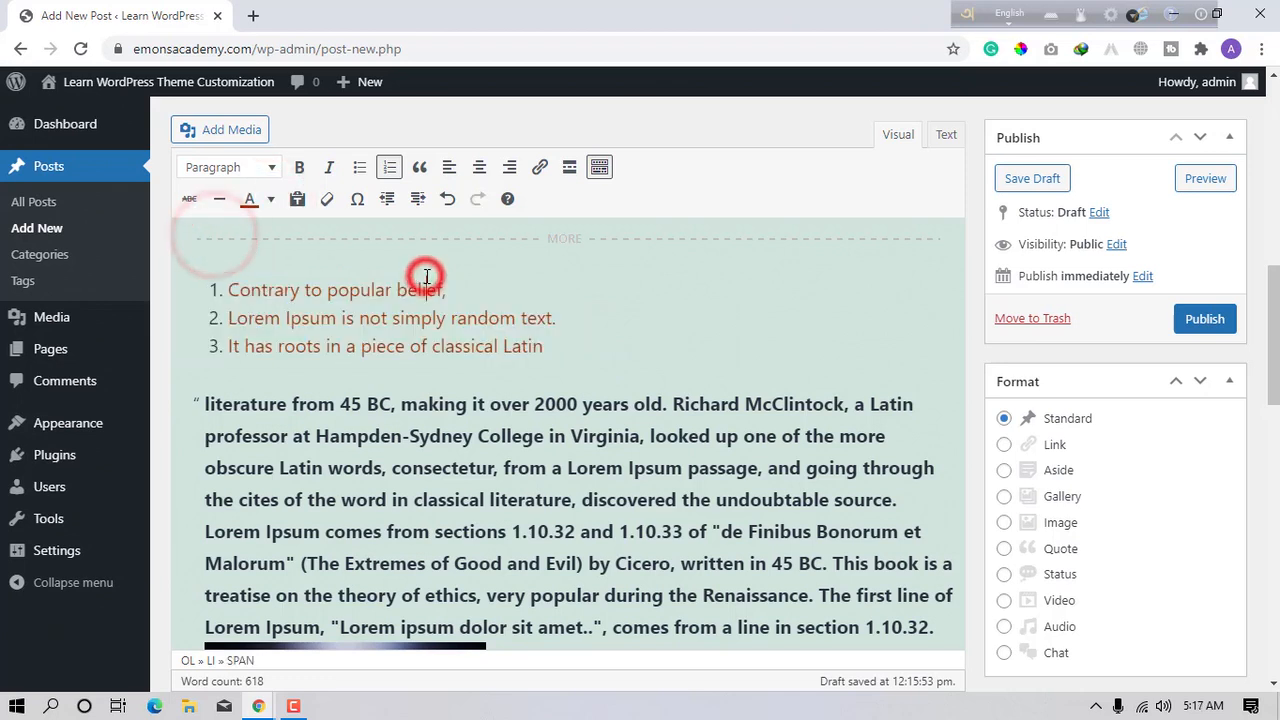
- Turn on pasting as plain text in the post editor
{"action": "left_click", "coordinate": [297, 200]}
{"action": "left_click", "coordinate": [425, 262]}
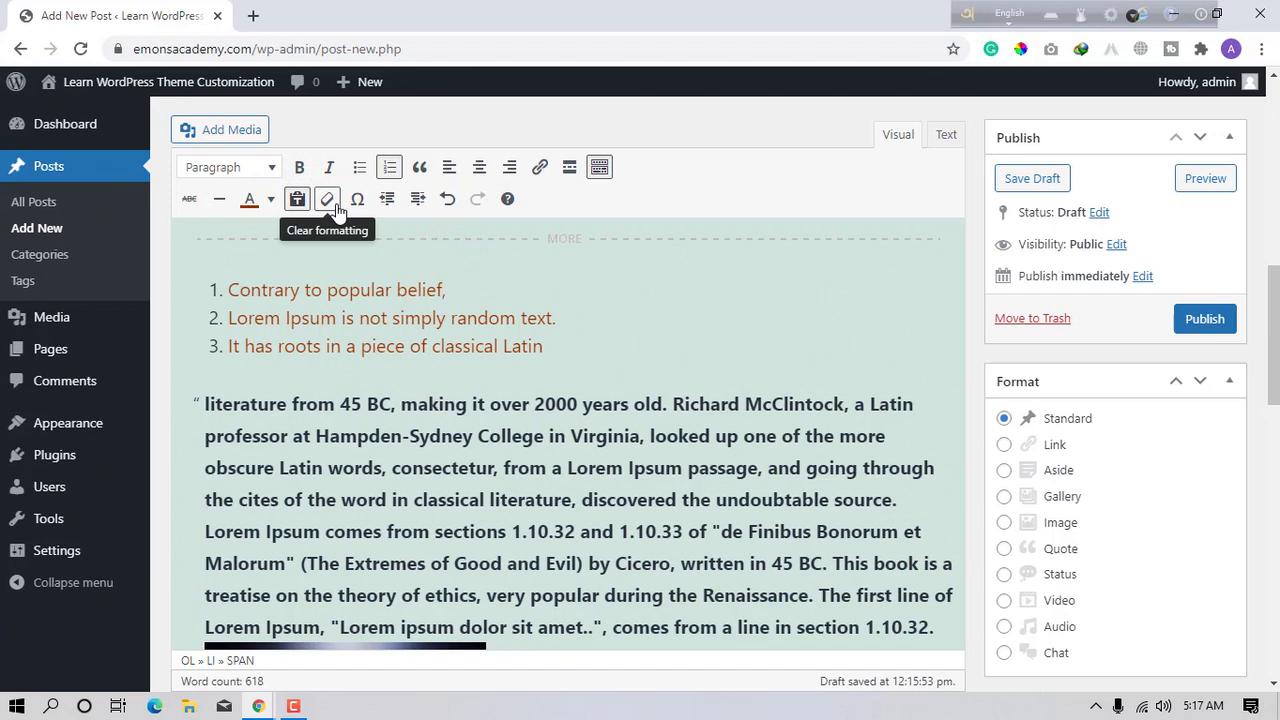
- Clear the formatting of the first numbered list item, "Contrary to popular belief,"
{"action": "triple_click", "coordinate": [480, 290]}
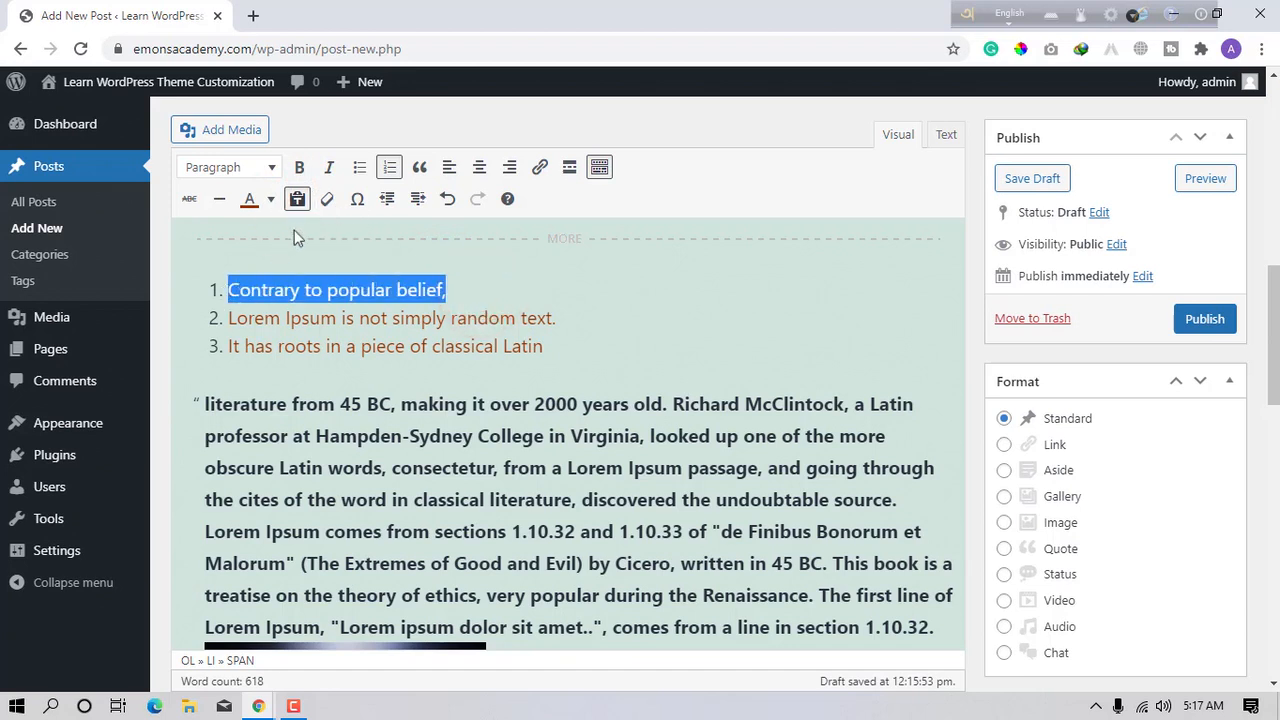
{"action": "left_click", "coordinate": [329, 199]}
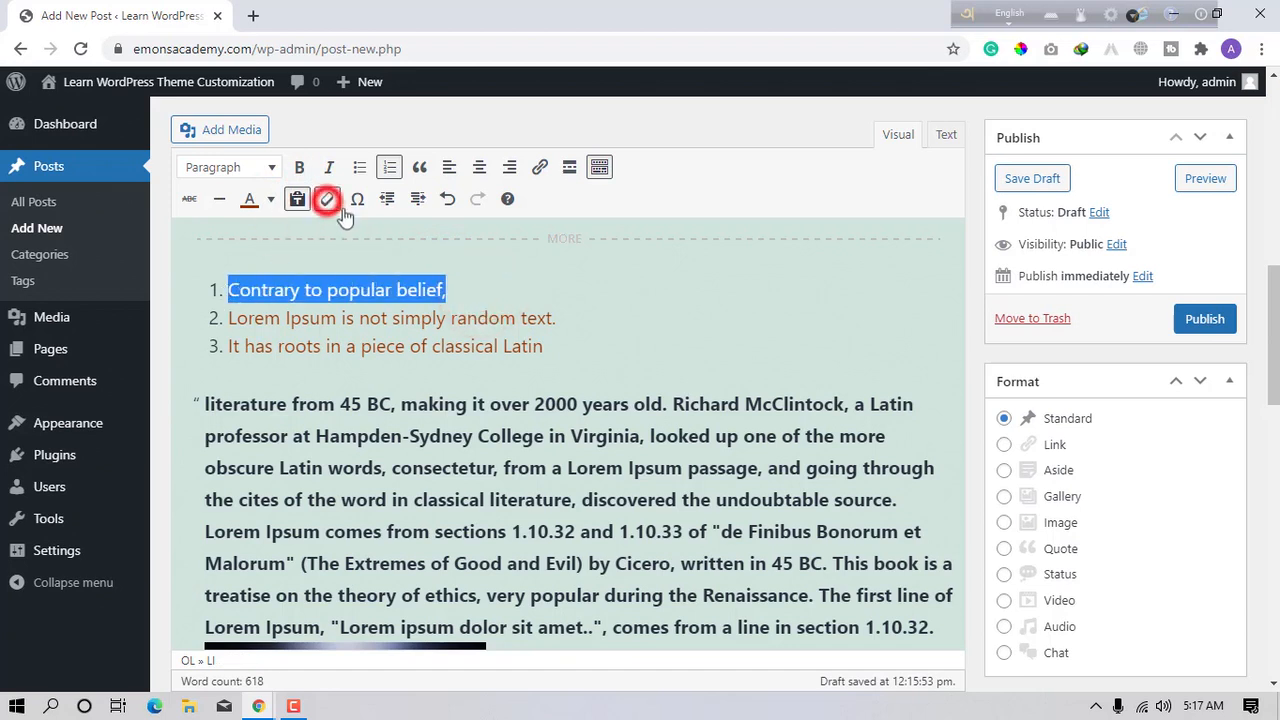
{"action": "left_click", "coordinate": [428, 296]}
- Replace "opular belief," in the first list item with the ♣ special character, and try increasing and decreasing the item's indent
{"action": "left_click_drag", "start_coordinate": [476, 290], "coordinate": [340, 302]}
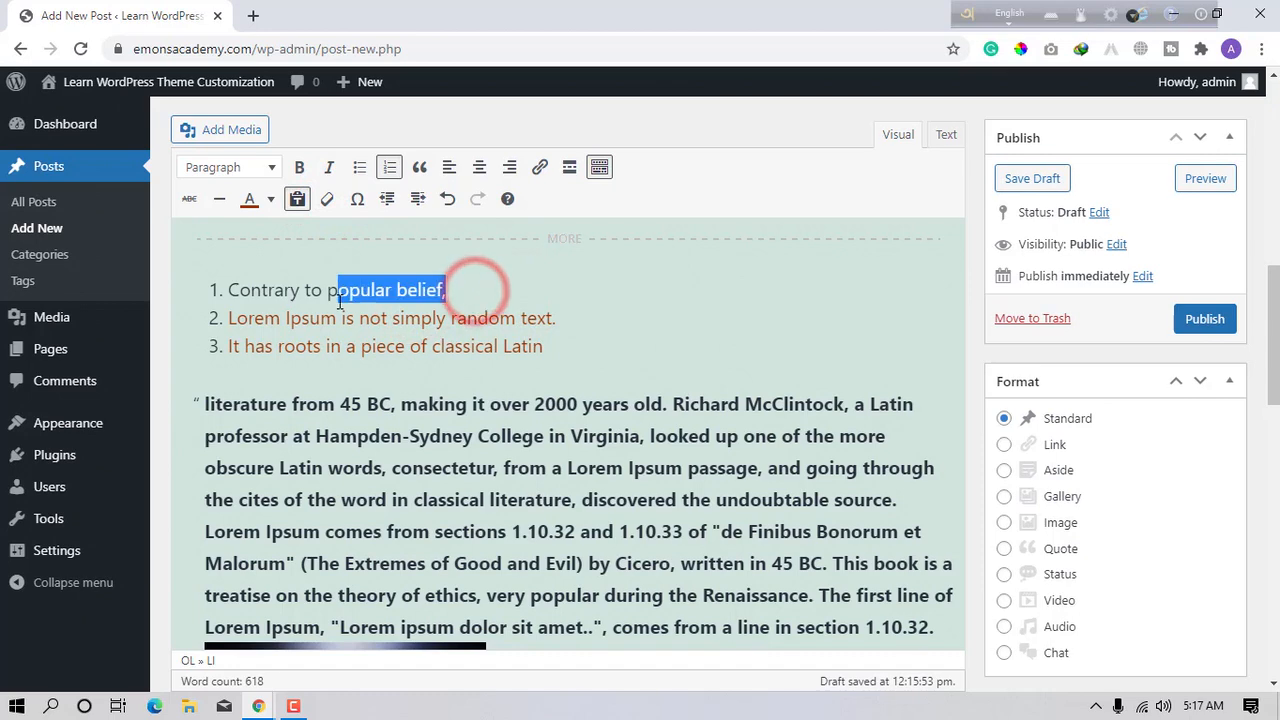
{"action": "left_click", "coordinate": [345, 206]}
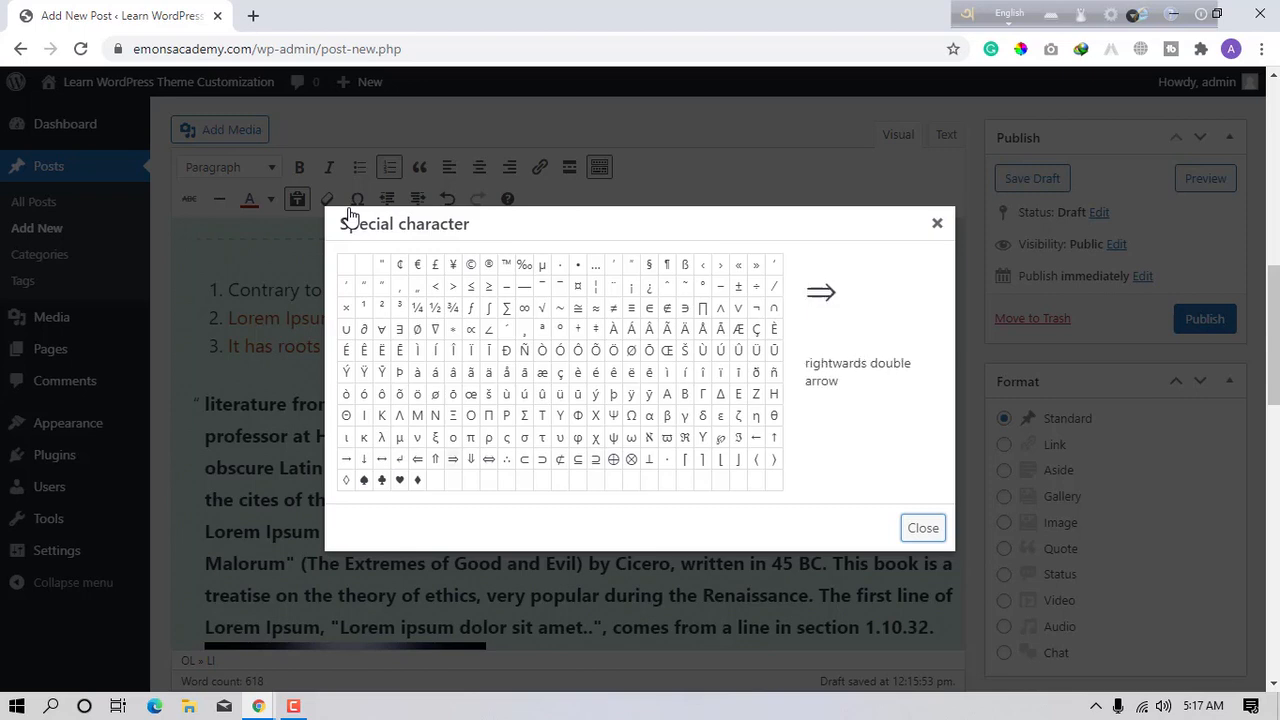
{"action": "left_click", "coordinate": [381, 482]}
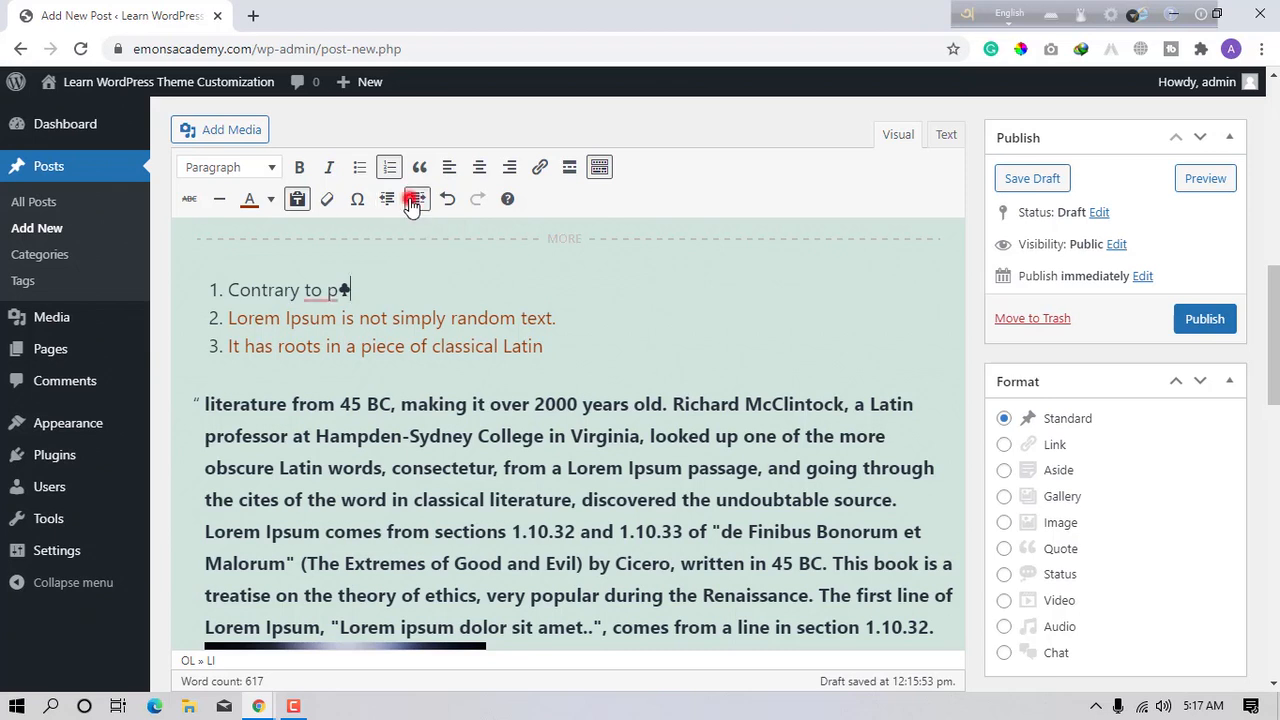
{"action": "left_click", "coordinate": [414, 201]}
{"action": "left_click", "coordinate": [398, 200]}
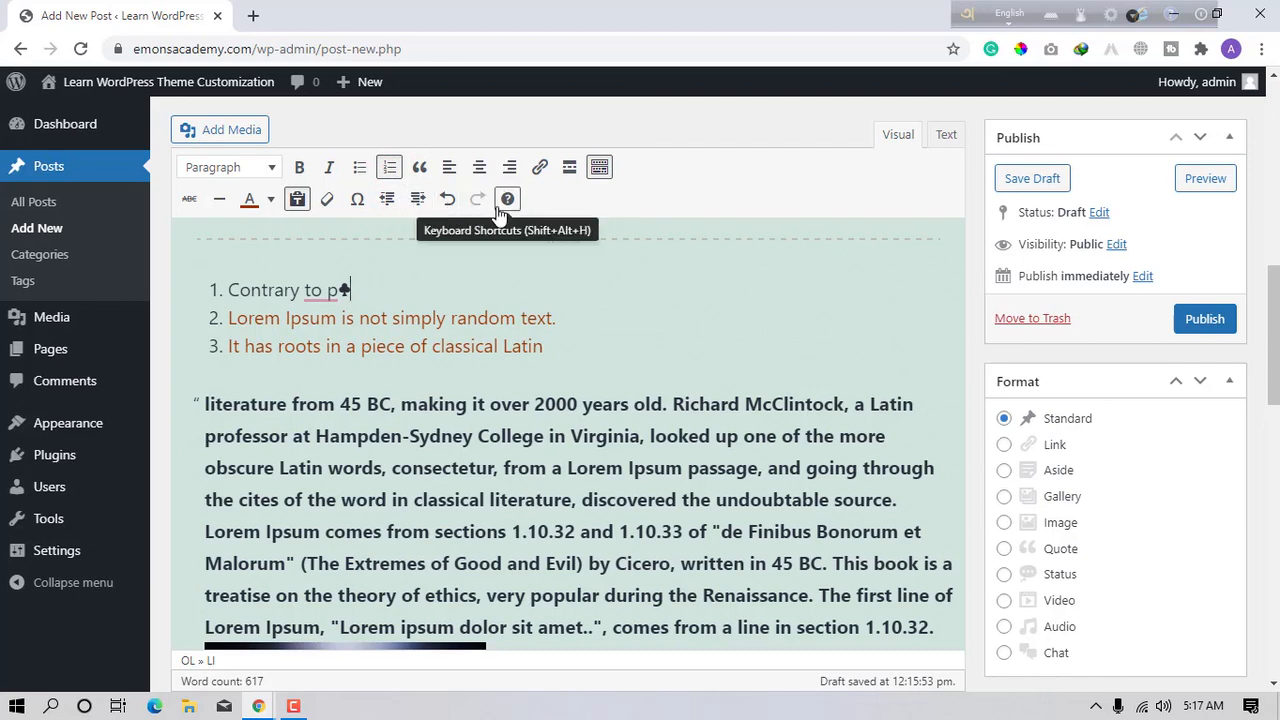
- Make the centered paragraph below the price line bold and align it left
{"action": "scroll", "coordinate": [529, 451], "scroll_direction": "down", "scroll_amount": 4}
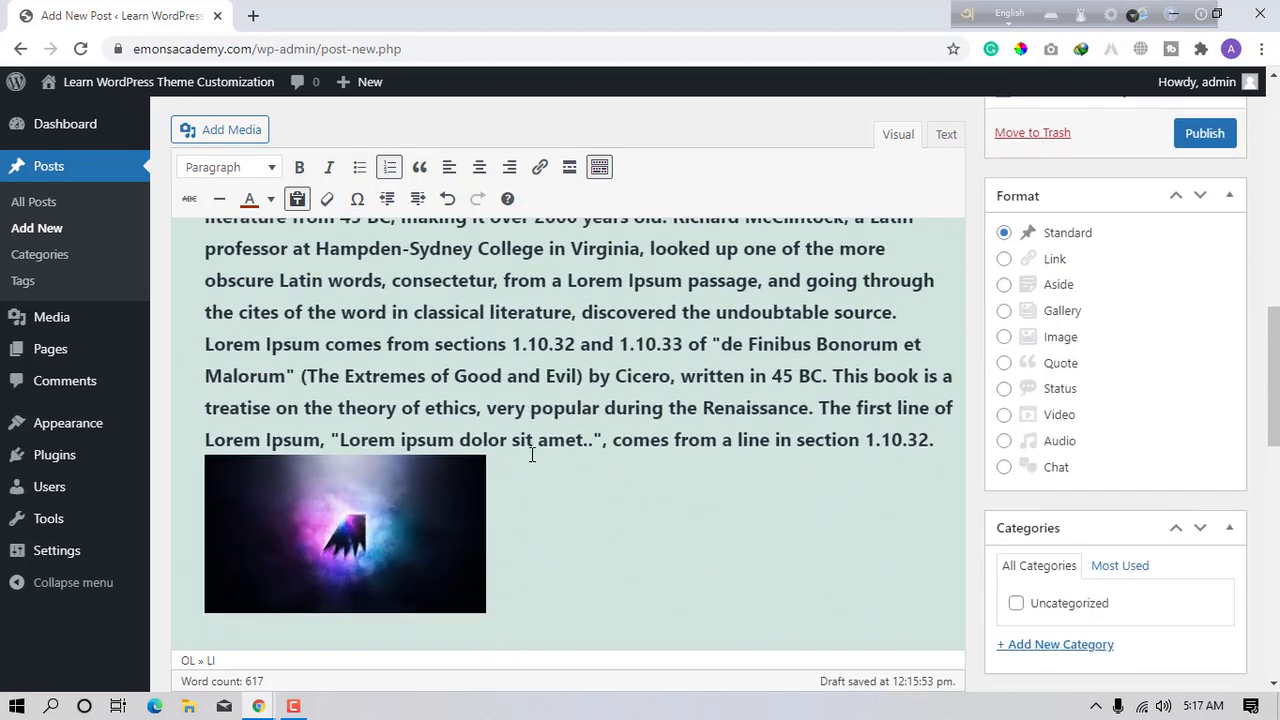
{"action": "scroll", "coordinate": [620, 390], "scroll_direction": "down", "scroll_amount": 3}
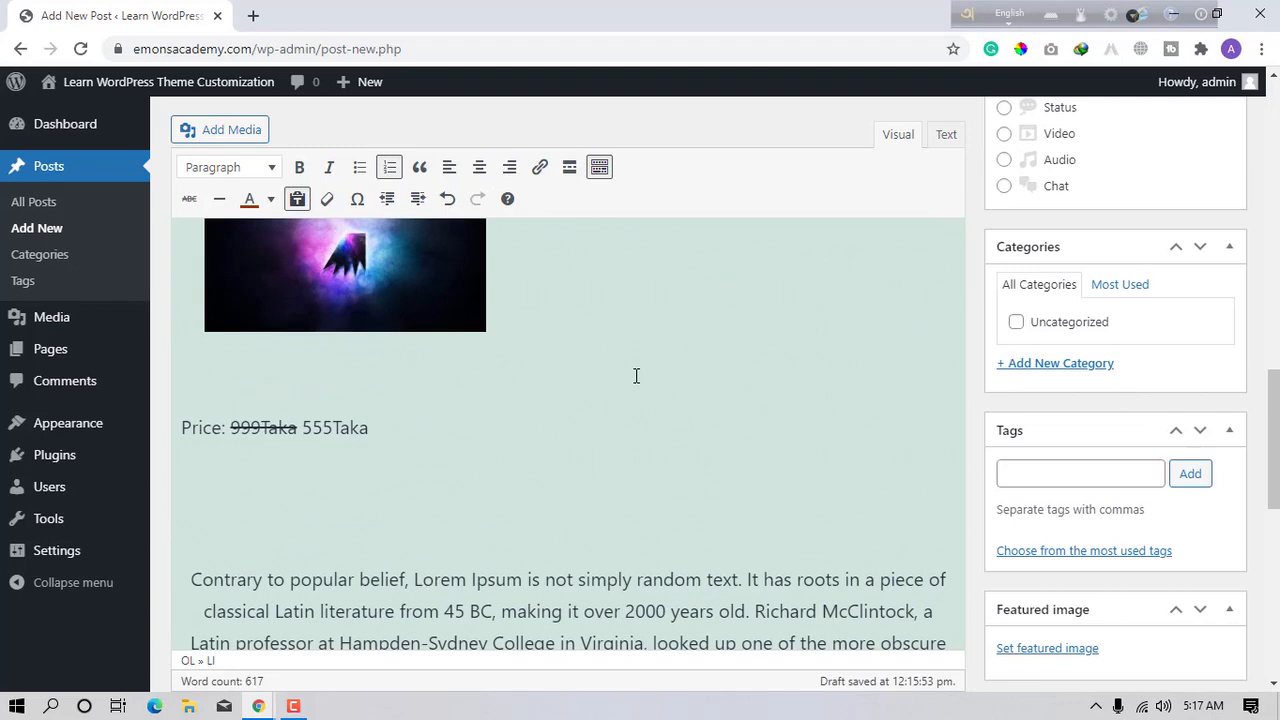
{"action": "scroll", "coordinate": [636, 376], "scroll_direction": "up", "scroll_amount": 4}
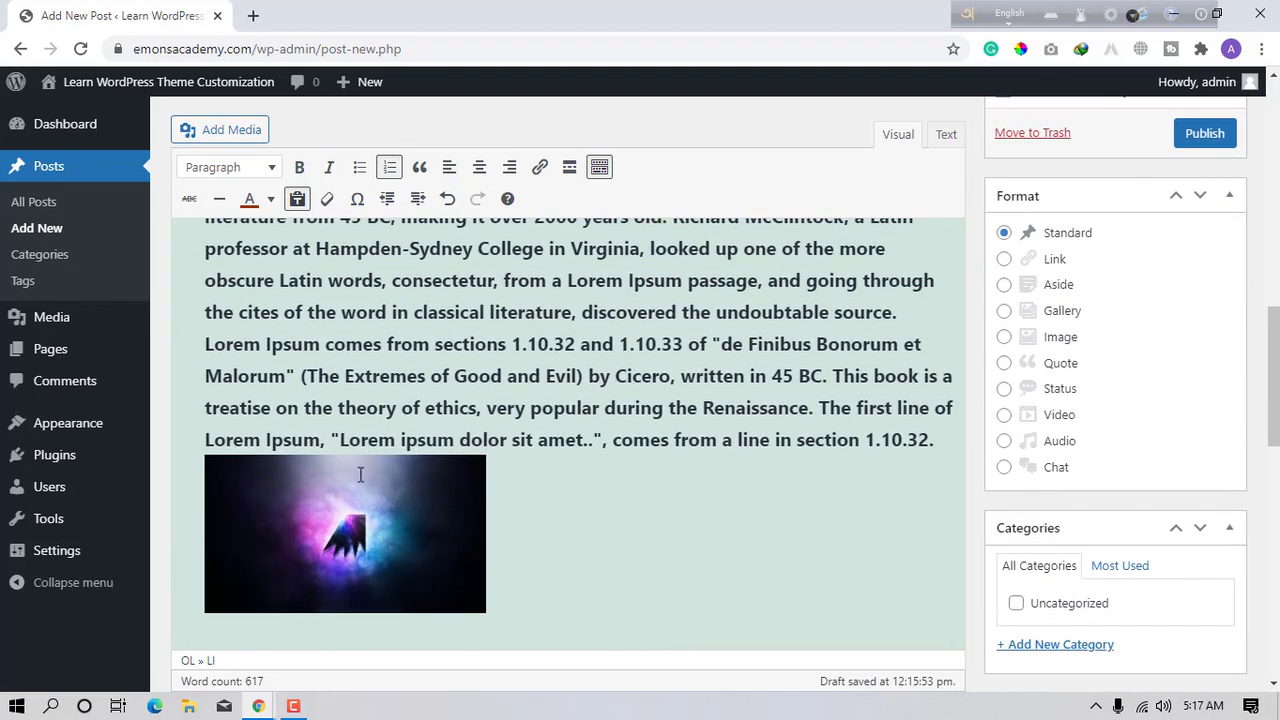
{"action": "left_click", "coordinate": [330, 485]}
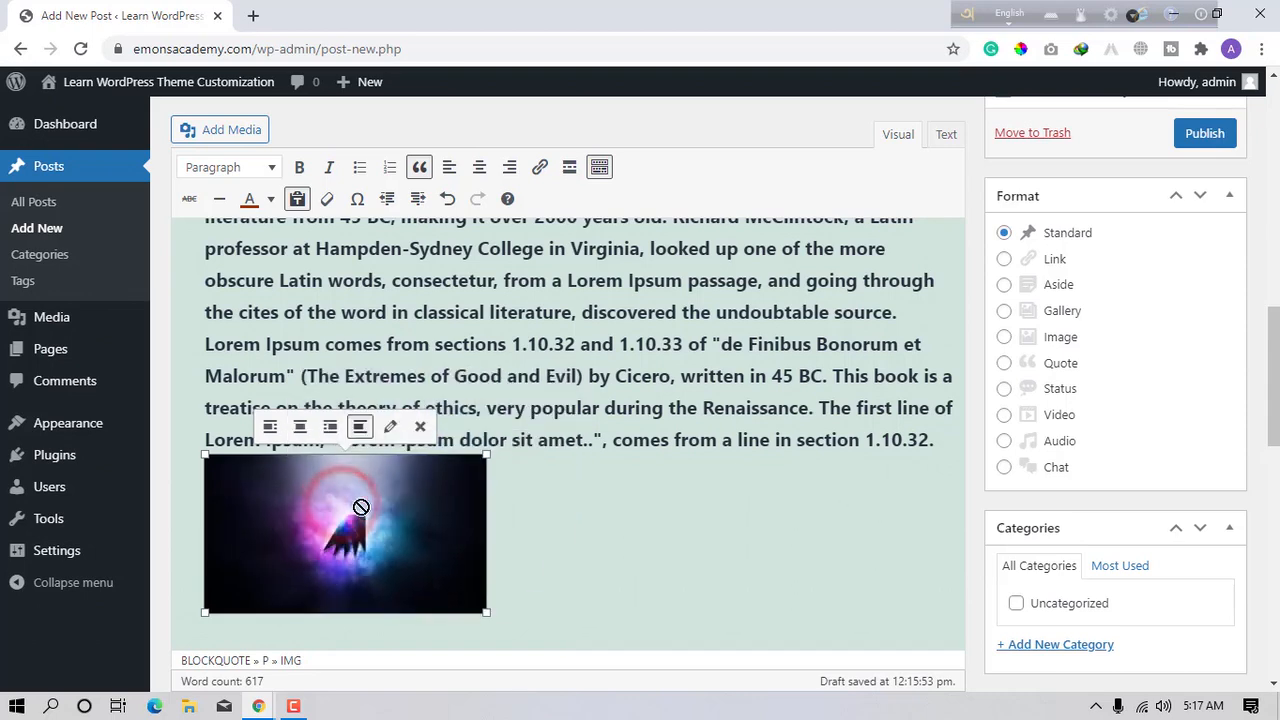
{"action": "scroll", "coordinate": [360, 508], "scroll_direction": "down", "scroll_amount": 4}
{"action": "scroll", "coordinate": [298, 497], "scroll_direction": "down", "scroll_amount": 2}
{"action": "left_click", "coordinate": [190, 481]}
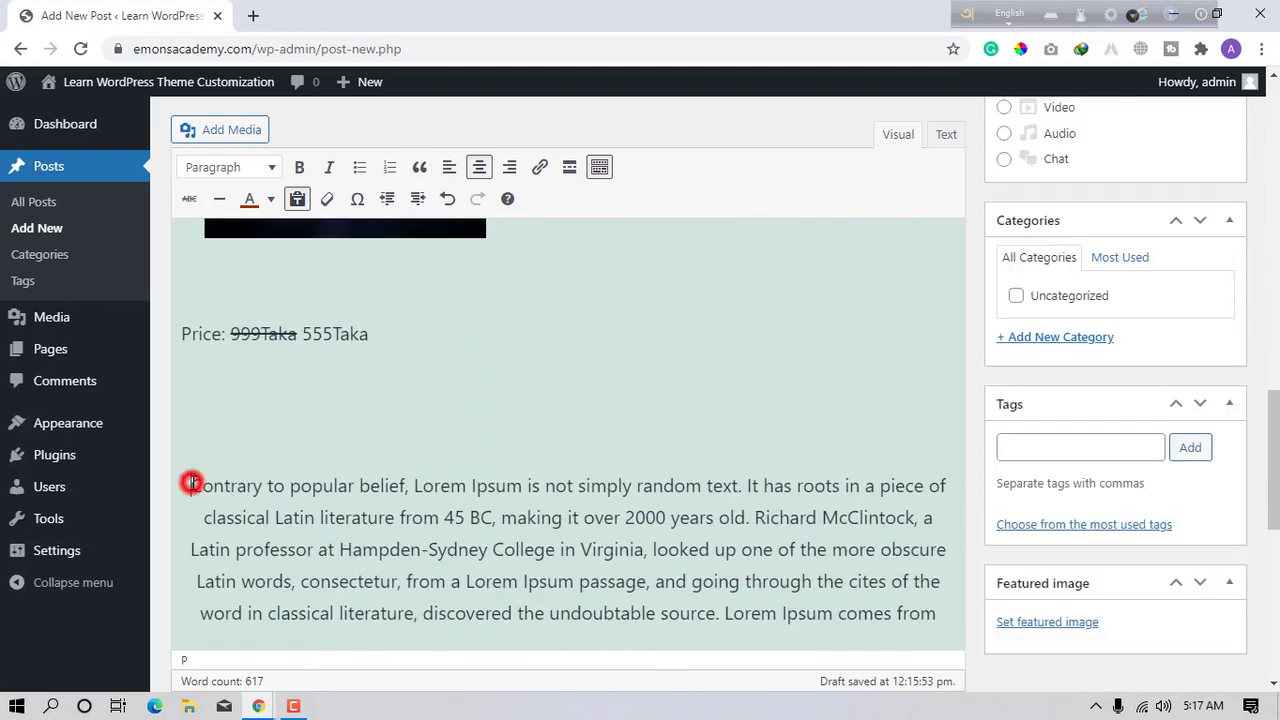
{"action": "left_click_drag", "start_coordinate": [189, 481], "coordinate": [763, 634]}
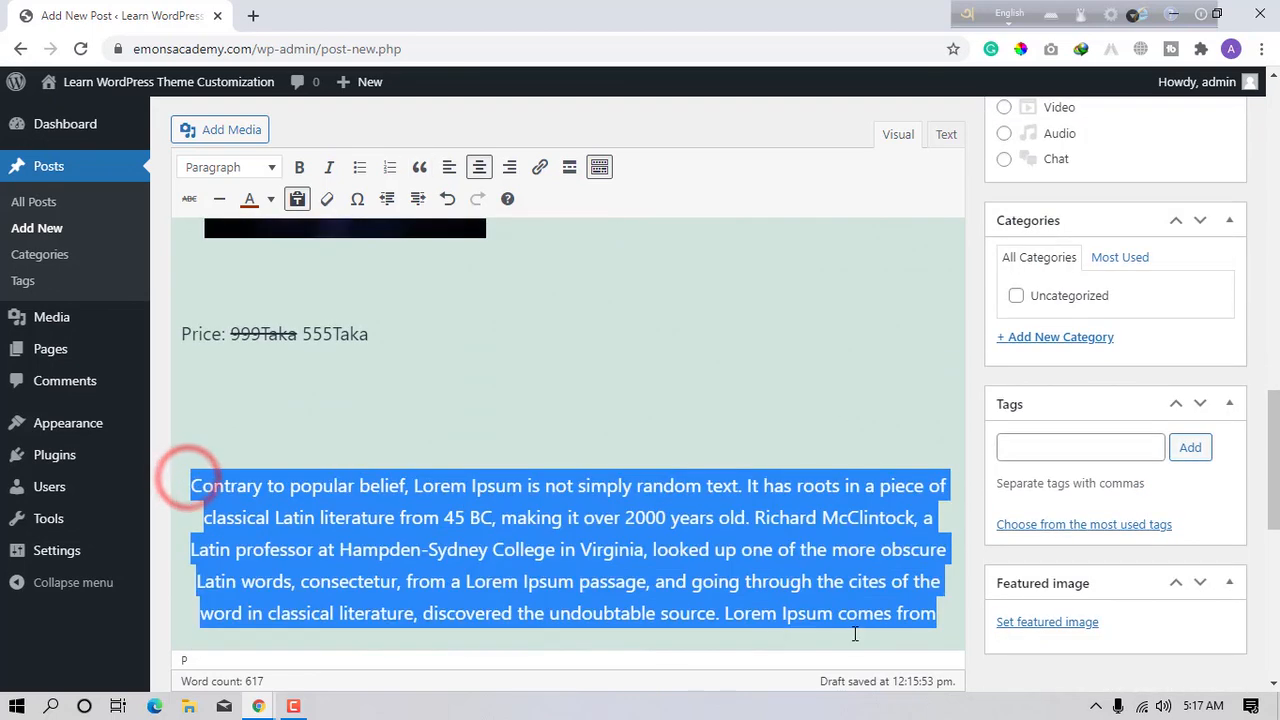
{"action": "left_click", "coordinate": [299, 167]}
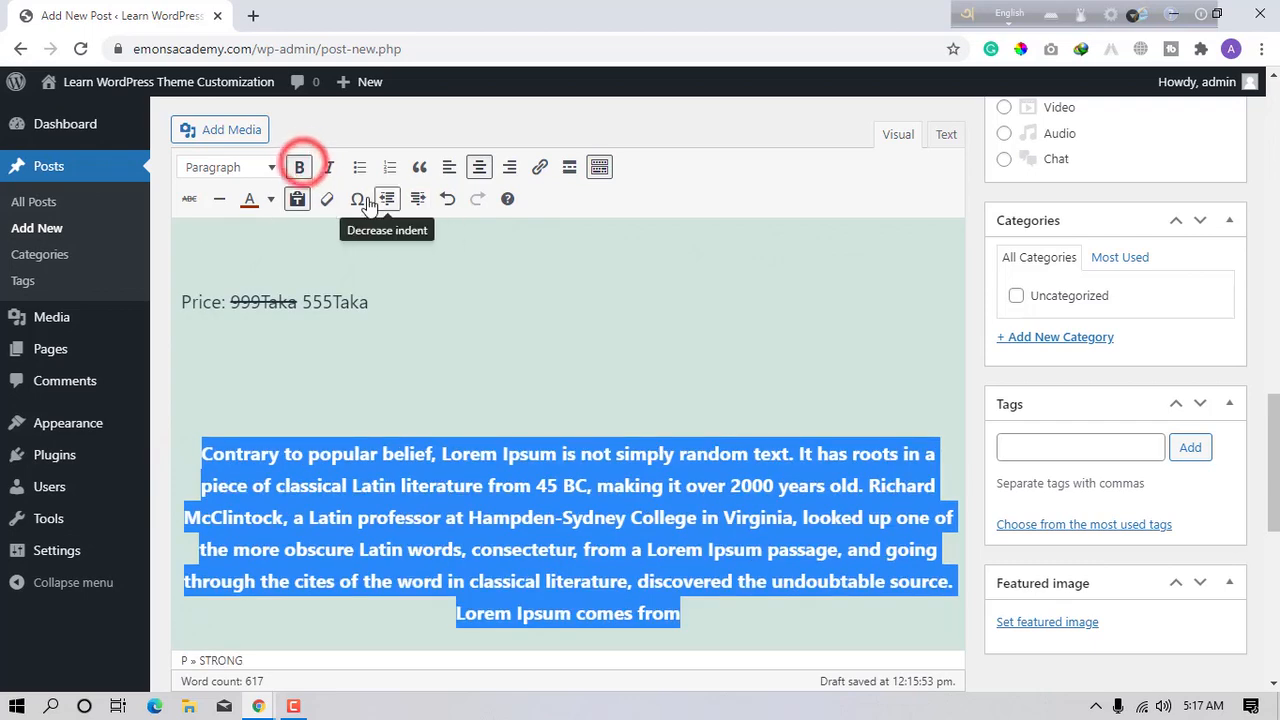
{"action": "left_click", "coordinate": [599, 167]}
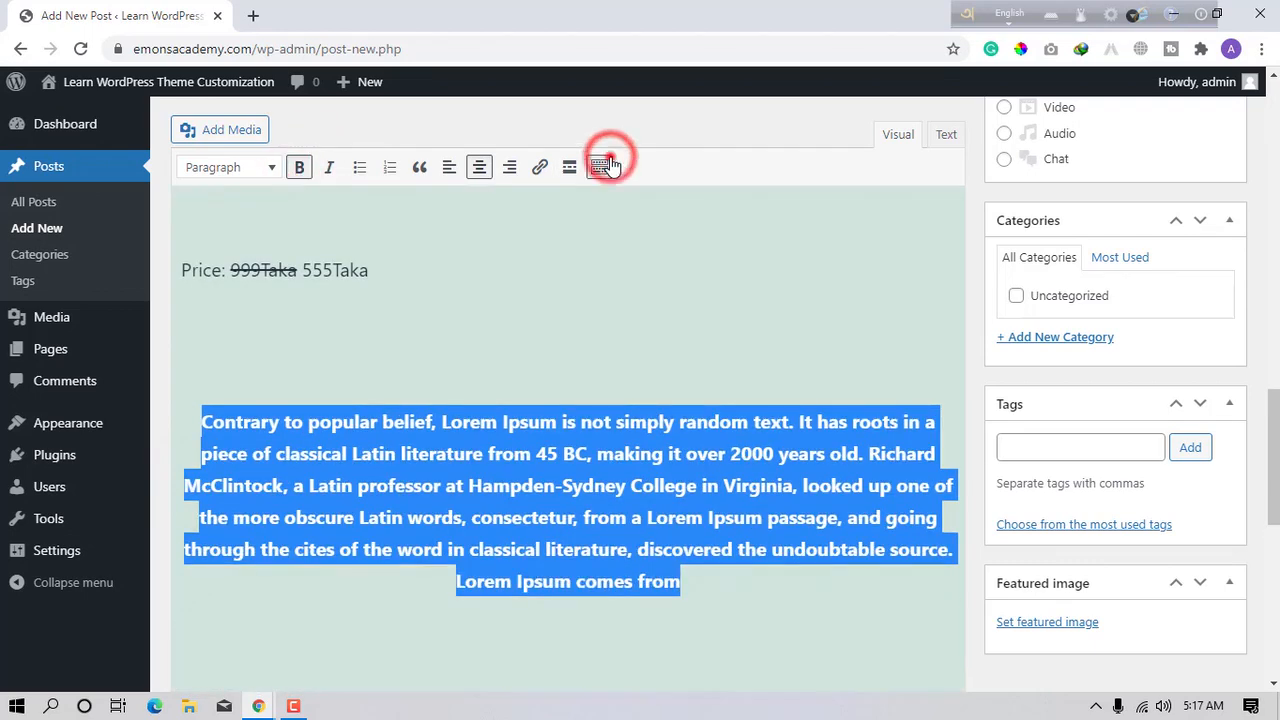
{"action": "left_click", "coordinate": [440, 168]}
- Try to delete backward from the start of the bold paragraph through the price line and image, and undo the deletions
{"action": "left_click", "coordinate": [426, 343]}
{"action": "left_click", "coordinate": [200, 427]}
{"action": "key", "text": "BackSpace"}
{"action": "key", "text": "BackSpace"}
{"action": "key", "text": "BackSpace"}
{"action": "key", "text": "BackSpace"}
{"action": "key", "text": "BackSpace"}
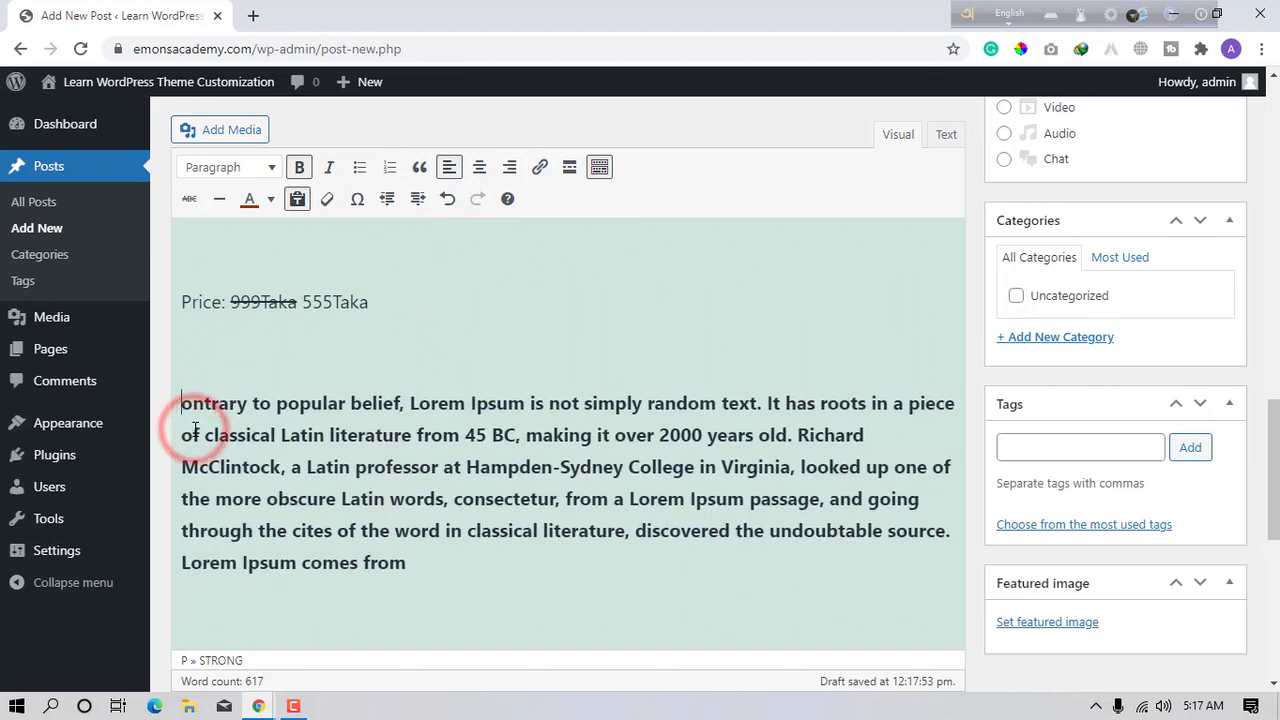
{"action": "key", "text": "BackSpace"}
{"action": "key", "text": "BackSpace"}
{"action": "key", "text": "BackSpace"}
{"action": "key", "text": "BackSpace"}
{"action": "key", "text": "BackSpace"}
{"action": "key", "text": "BackSpace"}
{"action": "key", "text": "BackSpace"}
{"action": "key", "text": "BackSpace"}
{"action": "key", "text": "BackSpace"}
{"action": "key", "text": "BackSpace"}
{"action": "key", "text": "BackSpace"}
{"action": "key", "text": "BackSpace"}
{"action": "key", "text": "BackSpace"}
{"action": "key", "text": "BackSpace"}
{"action": "key", "text": "BackSpace"}
{"action": "key", "text": "BackSpace"}
{"action": "key", "text": "BackSpace"}
{"action": "key", "text": "BackSpace"}
{"action": "key", "text": "BackSpace"}
{"action": "key", "text": "BackSpace"}
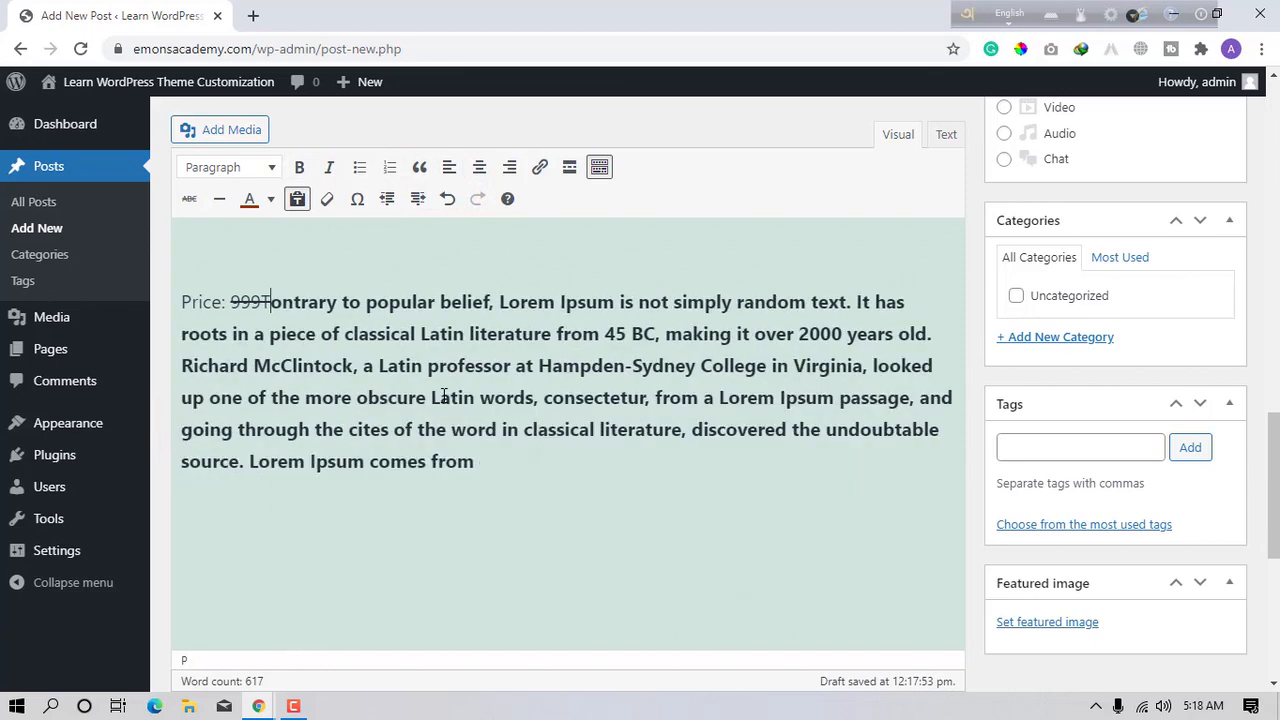
{"action": "key", "text": "BackSpace"}
{"action": "key", "text": "BackSpace"}
{"action": "key", "text": "BackSpace"}
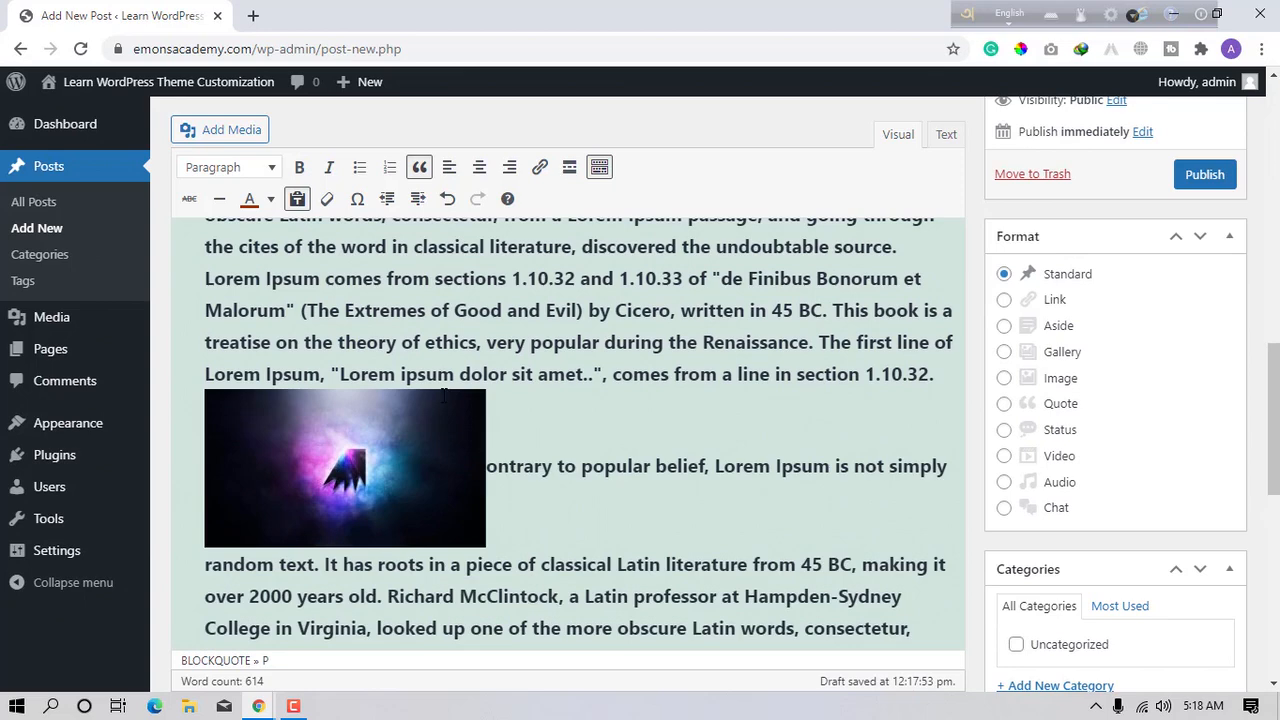
{"action": "key", "text": "BackSpace"}
{"action": "scroll", "coordinate": [443, 395], "scroll_direction": "down", "scroll_amount": 1}
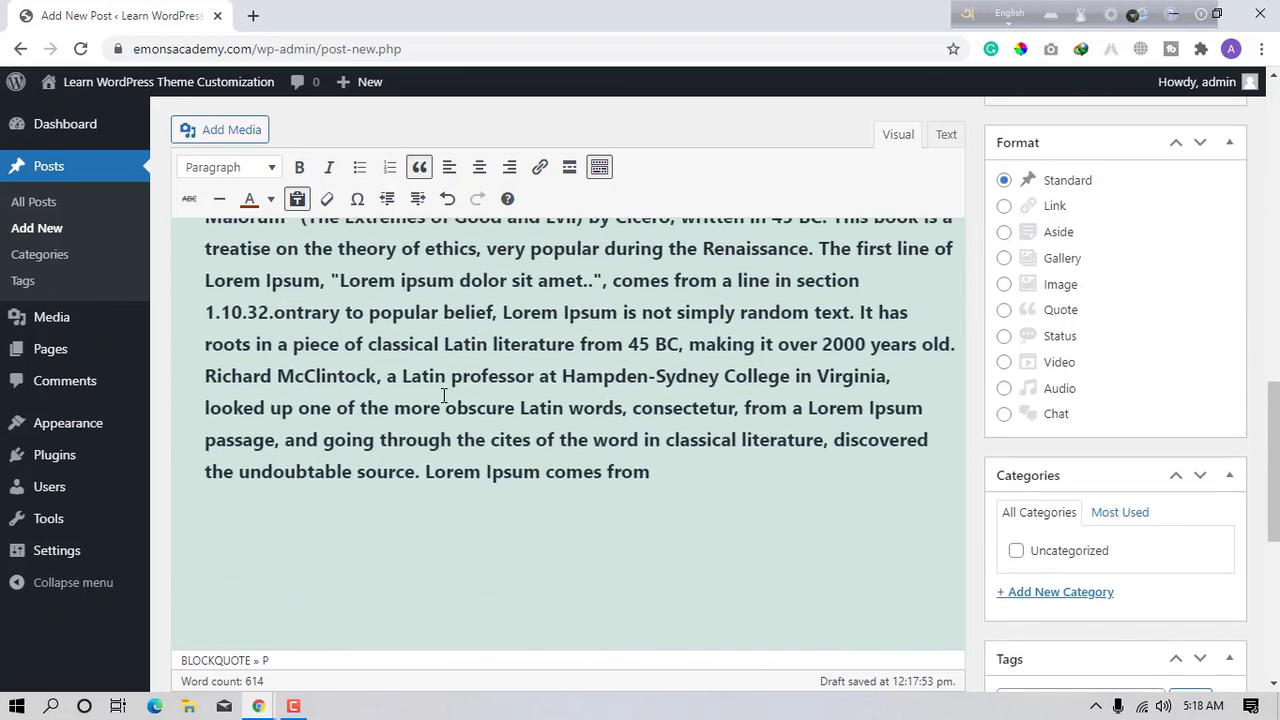
{"action": "key", "text": "ctrl+z"}
{"action": "key", "text": "ctrl+z"}
{"action": "key", "text": "ctrl+z"}
{"action": "key", "text": "ctrl+z"}
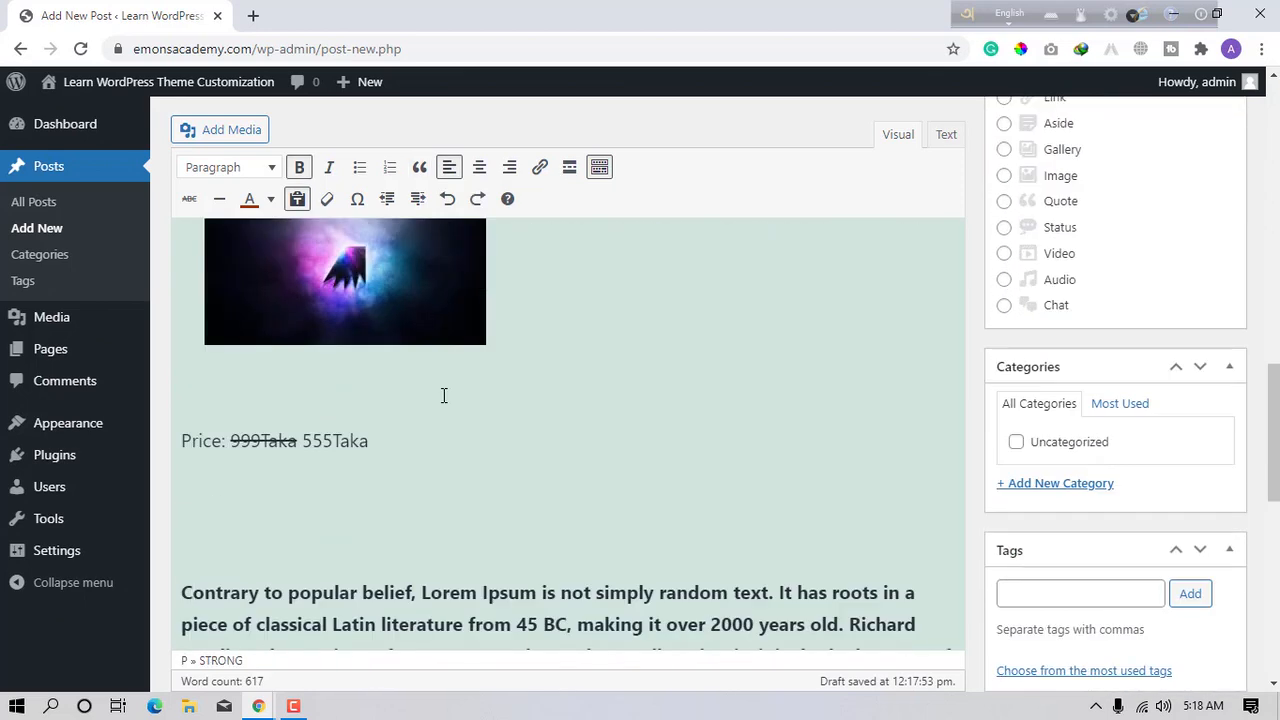
- Delete the price line, the blank lines and the paragraph's initial "C", and join the bold paragraph directly to the image in the blockquote
{"action": "left_click_drag", "start_coordinate": [185, 593], "coordinate": [151, 375]}
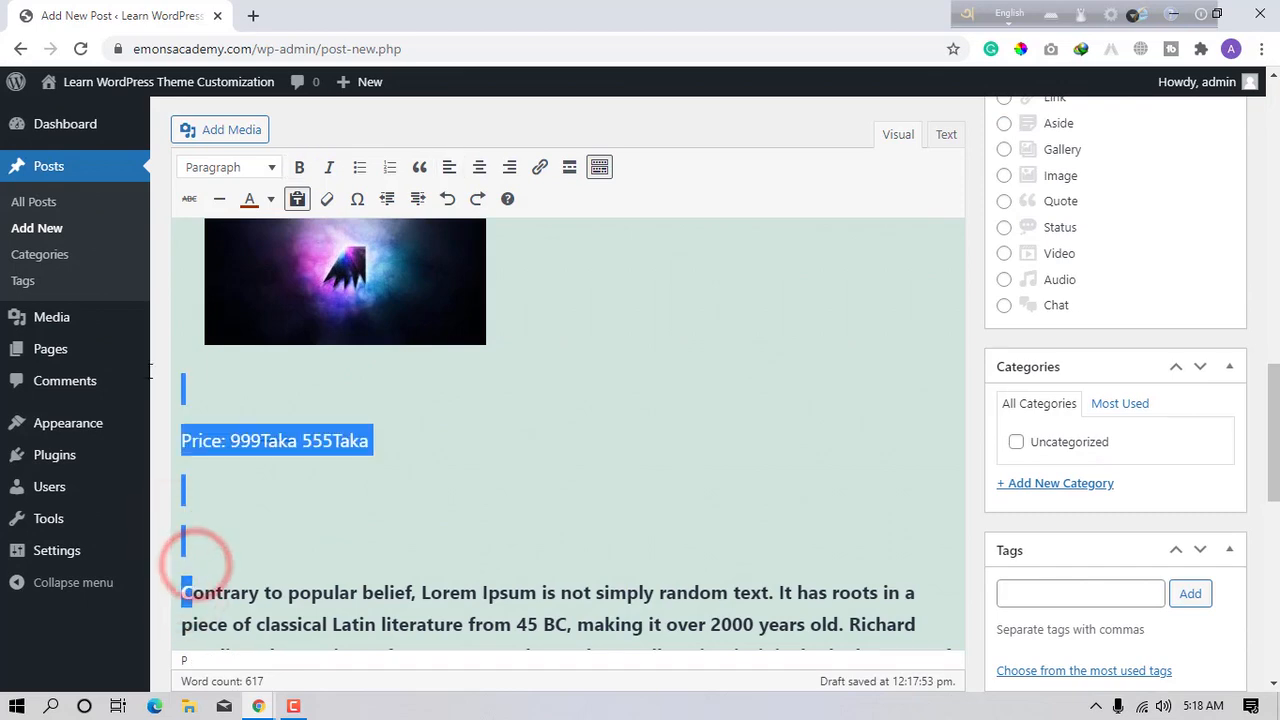
{"action": "key", "text": "BackSpace"}
{"action": "scroll", "coordinate": [587, 431], "scroll_direction": "up", "scroll_amount": 1}
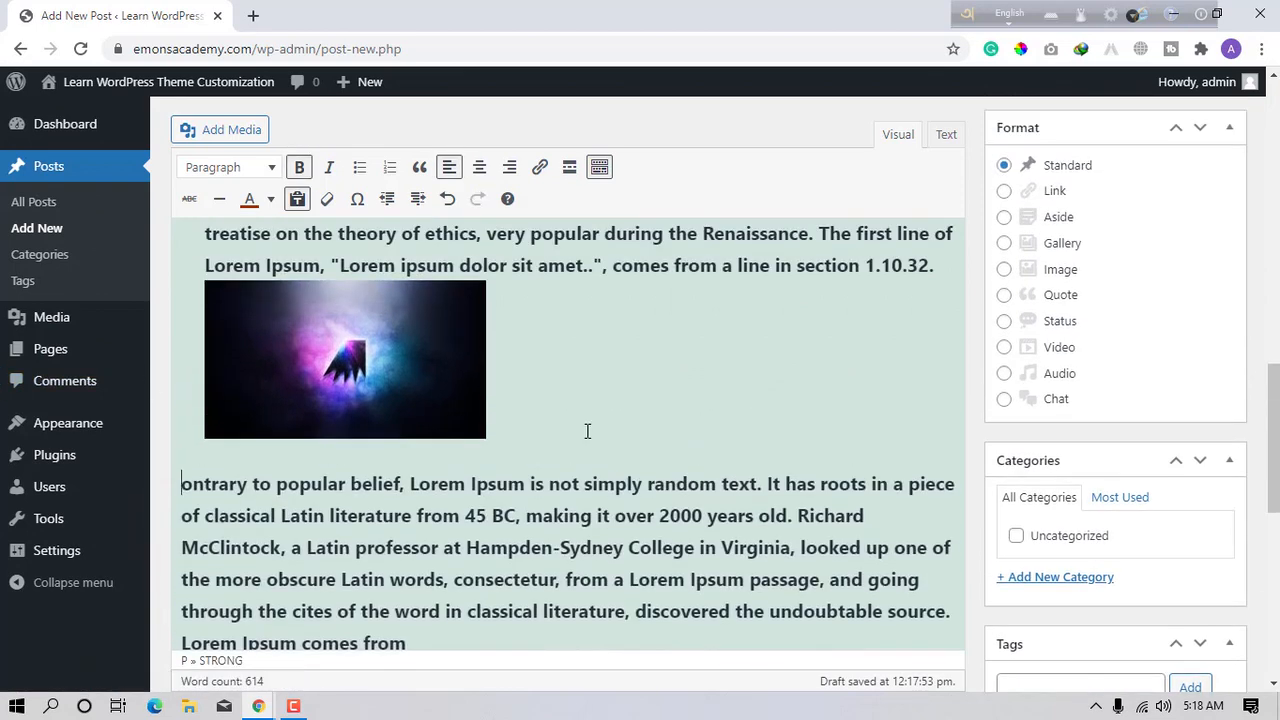
{"action": "key", "text": "BackSpace"}
- Try left alignment and center alignment on the image in the blockquote
{"action": "left_click", "coordinate": [380, 351]}
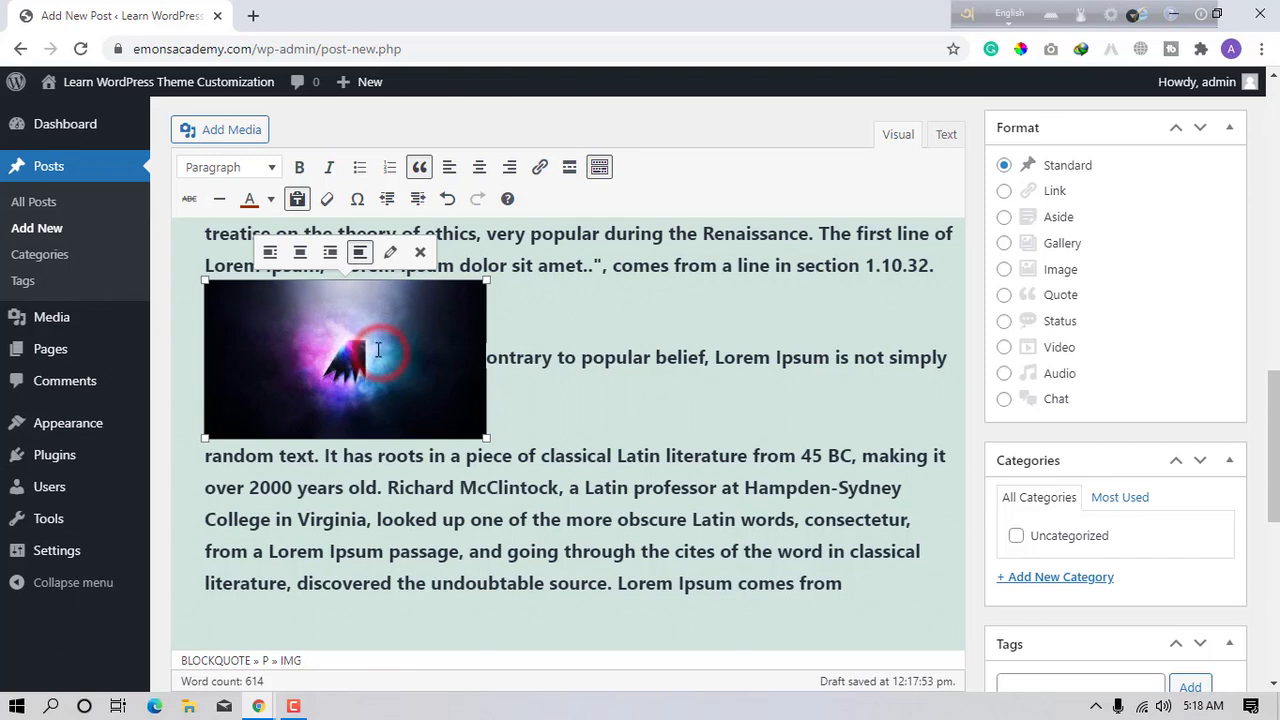
{"action": "left_click", "coordinate": [271, 253]}
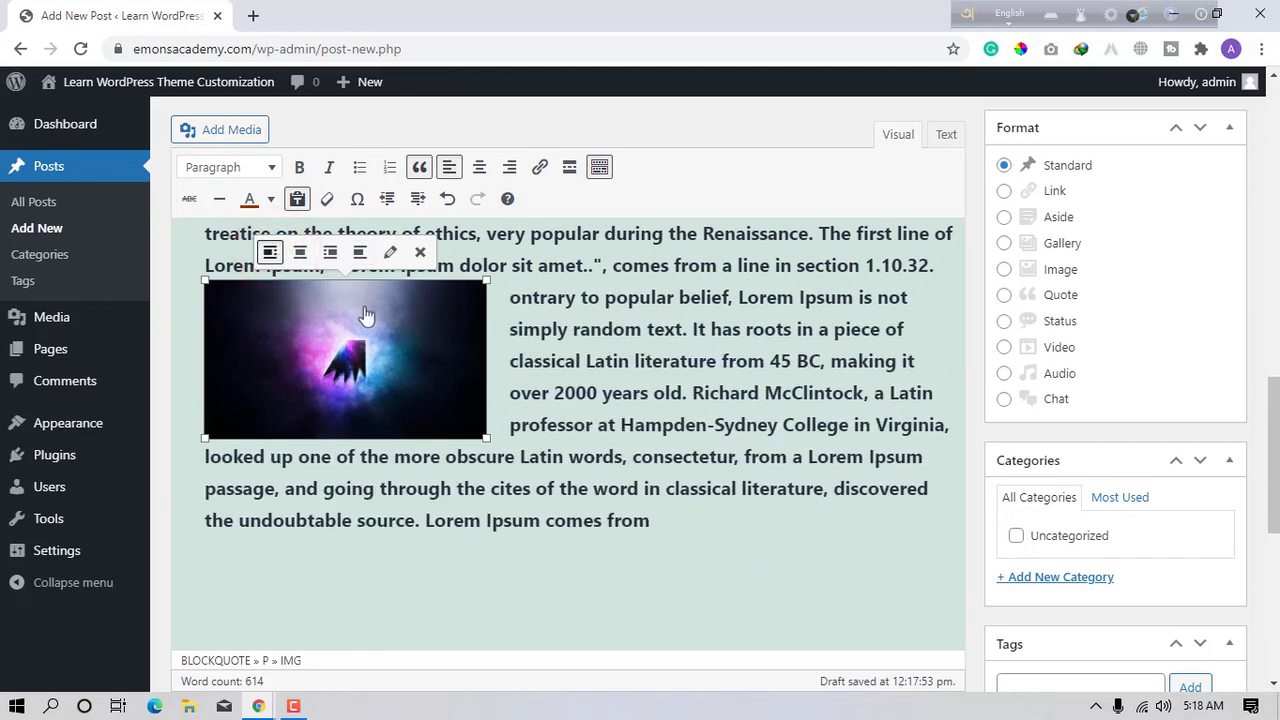
{"action": "left_click", "coordinate": [499, 389]}
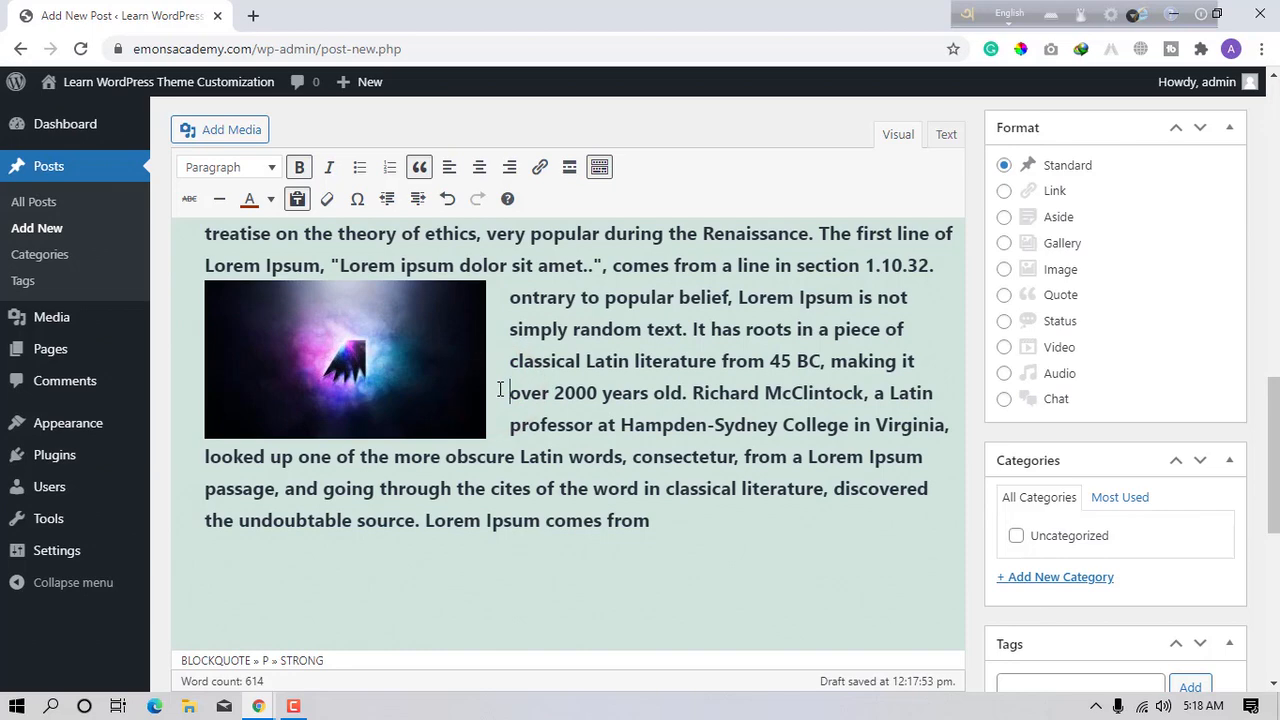
{"action": "scroll", "coordinate": [499, 389], "scroll_direction": "up", "scroll_amount": 1}
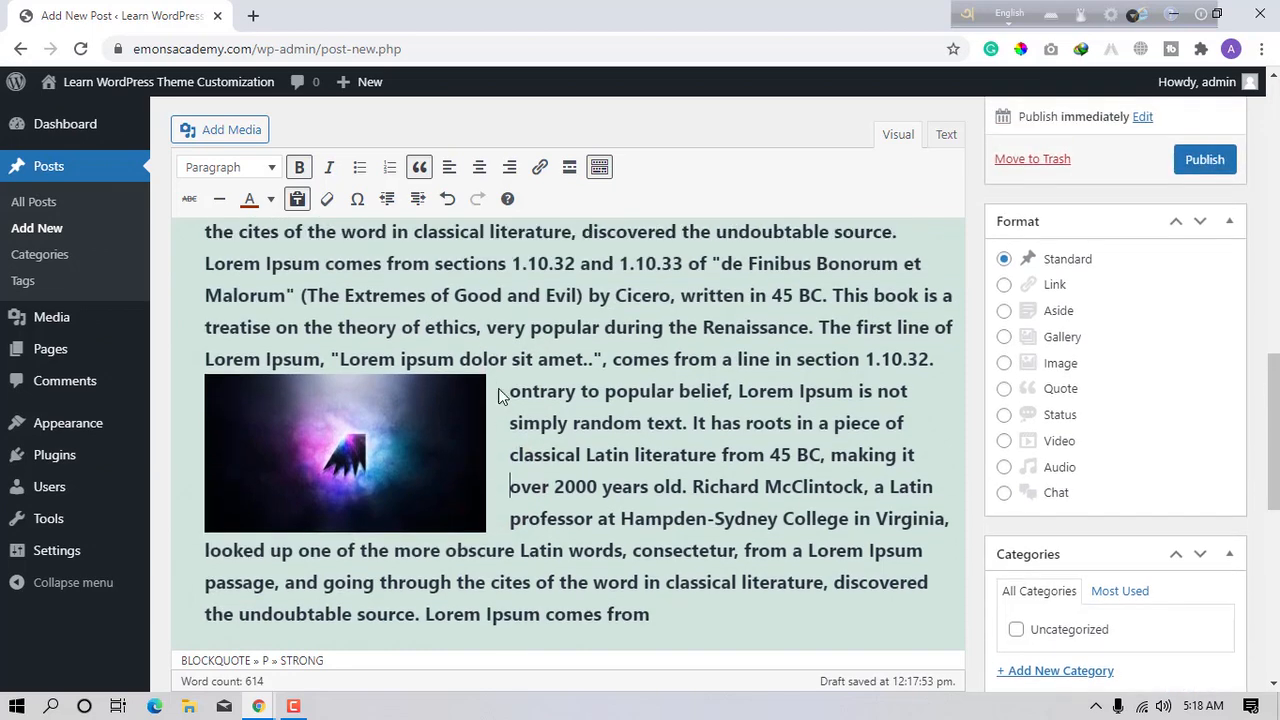
{"action": "left_click", "coordinate": [383, 407]}
{"action": "left_click", "coordinate": [310, 349]}
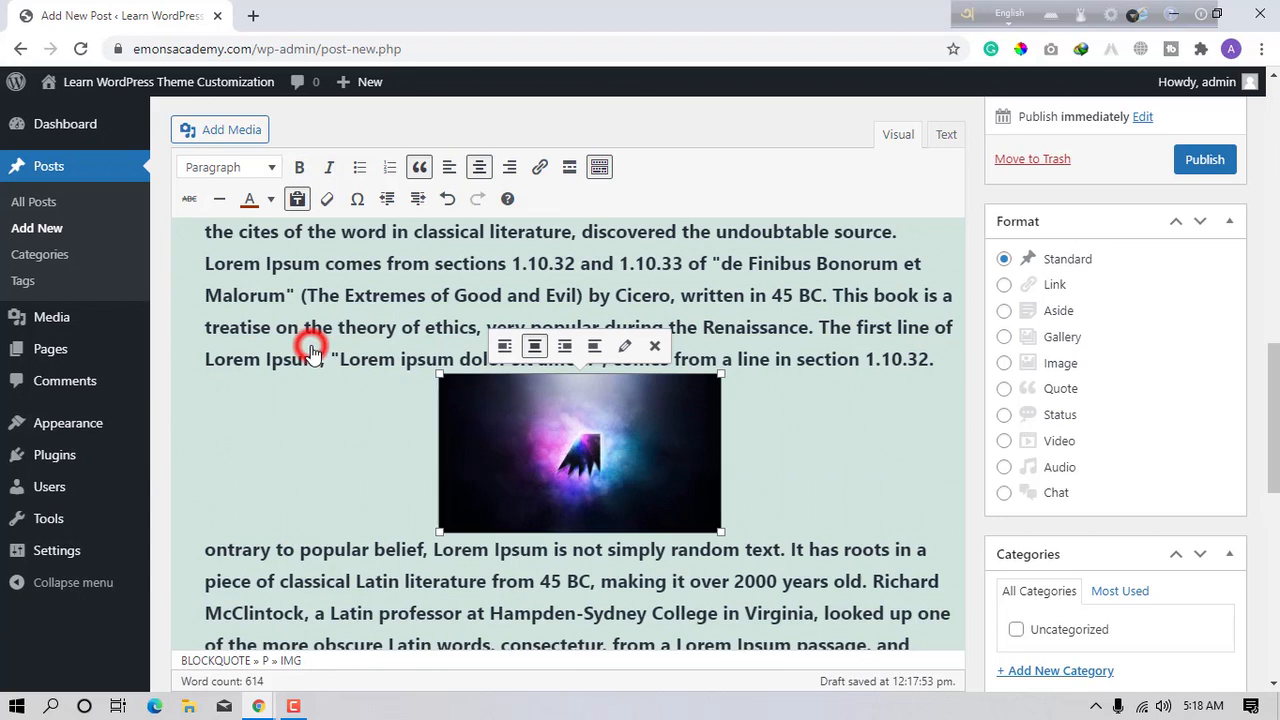
- Enlarge the blockquote image by its corners and align it right so the paragraph wraps beside it
{"action": "left_click", "coordinate": [785, 435]}
{"action": "left_click", "coordinate": [651, 514]}
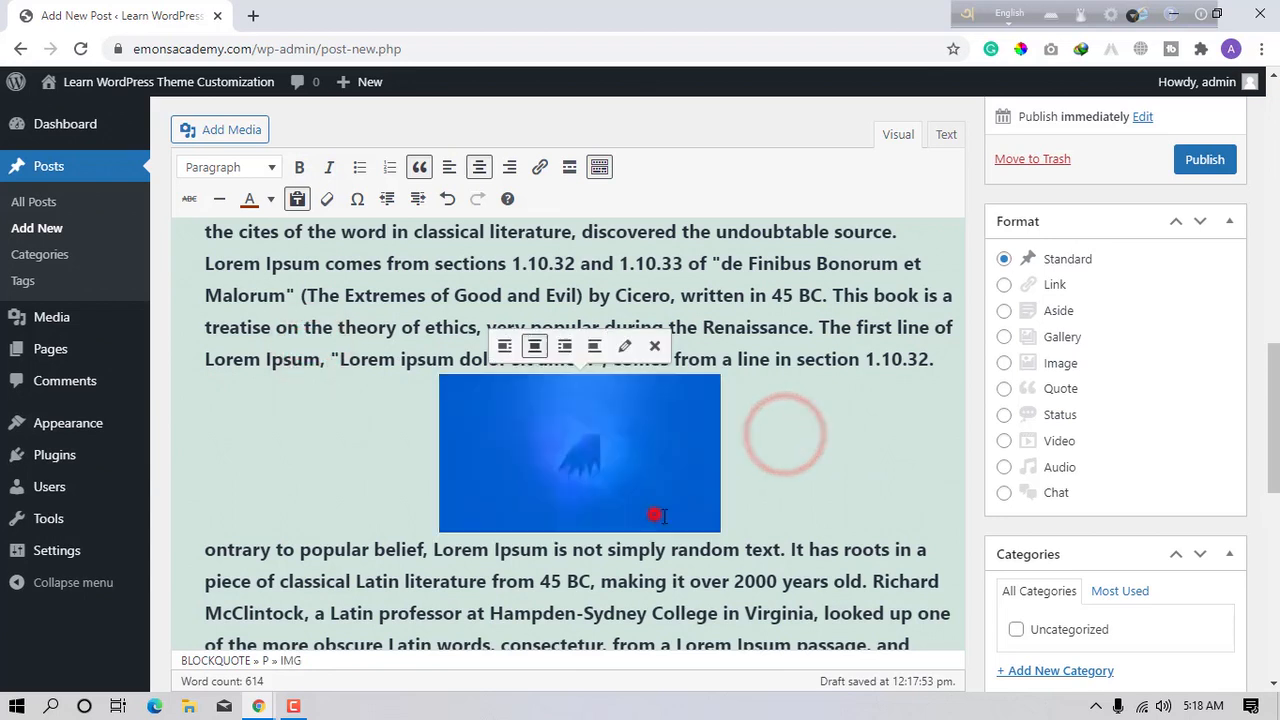
{"action": "left_click_drag", "start_coordinate": [720, 530], "coordinate": [787, 564]}
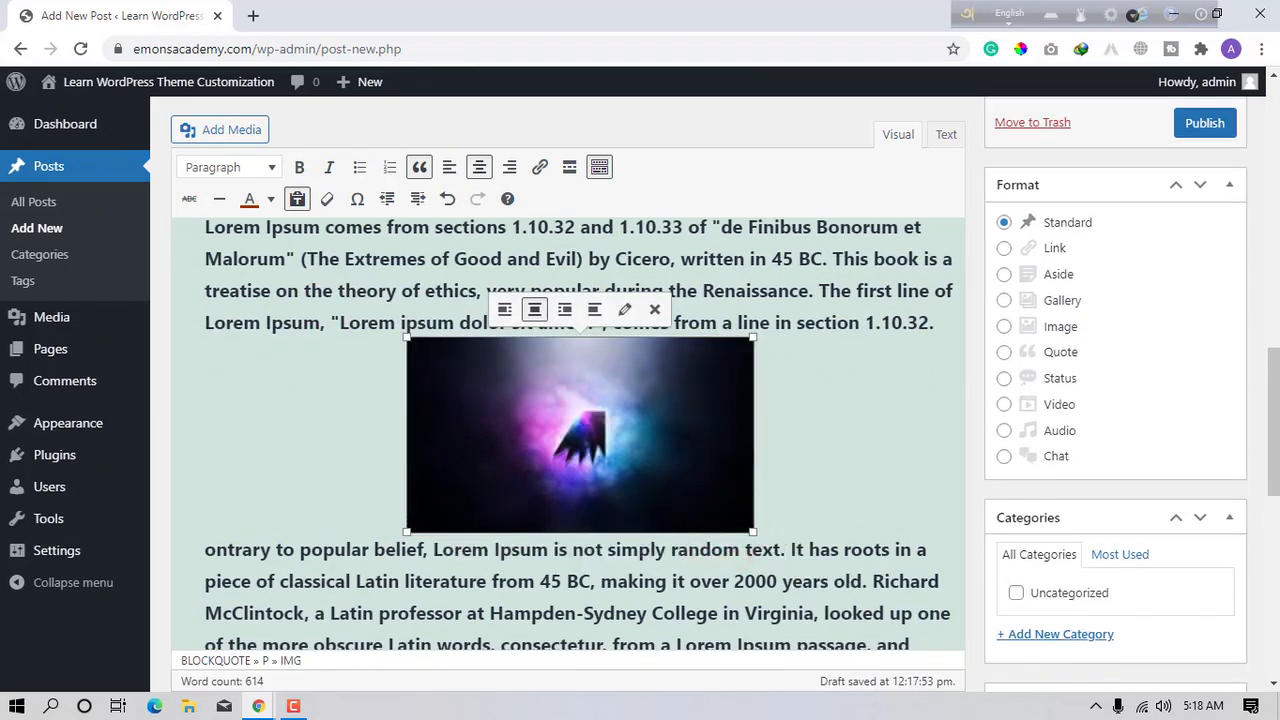
{"action": "left_click", "coordinate": [566, 310]}
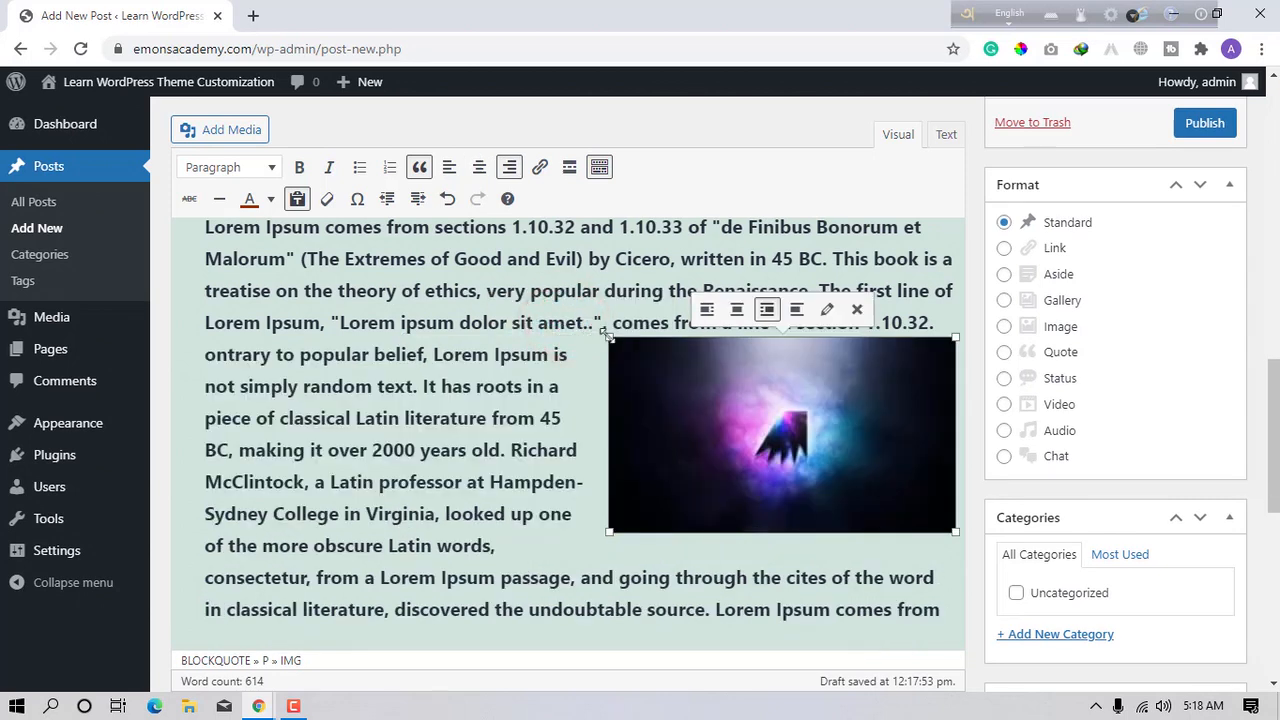
{"action": "left_click_drag", "start_coordinate": [609, 337], "coordinate": [529, 274]}
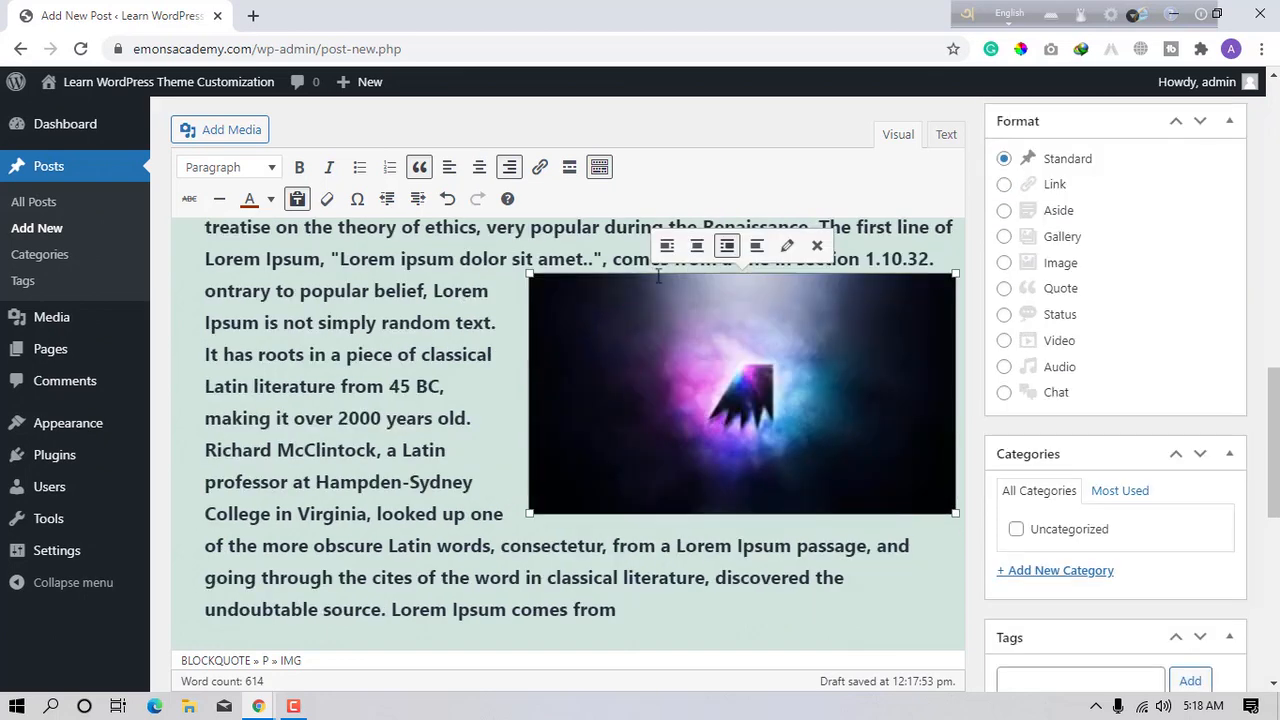
- Set the image's alignment to none and move it to just after "ont" in the blockquote text
{"action": "left_click", "coordinate": [757, 245]}
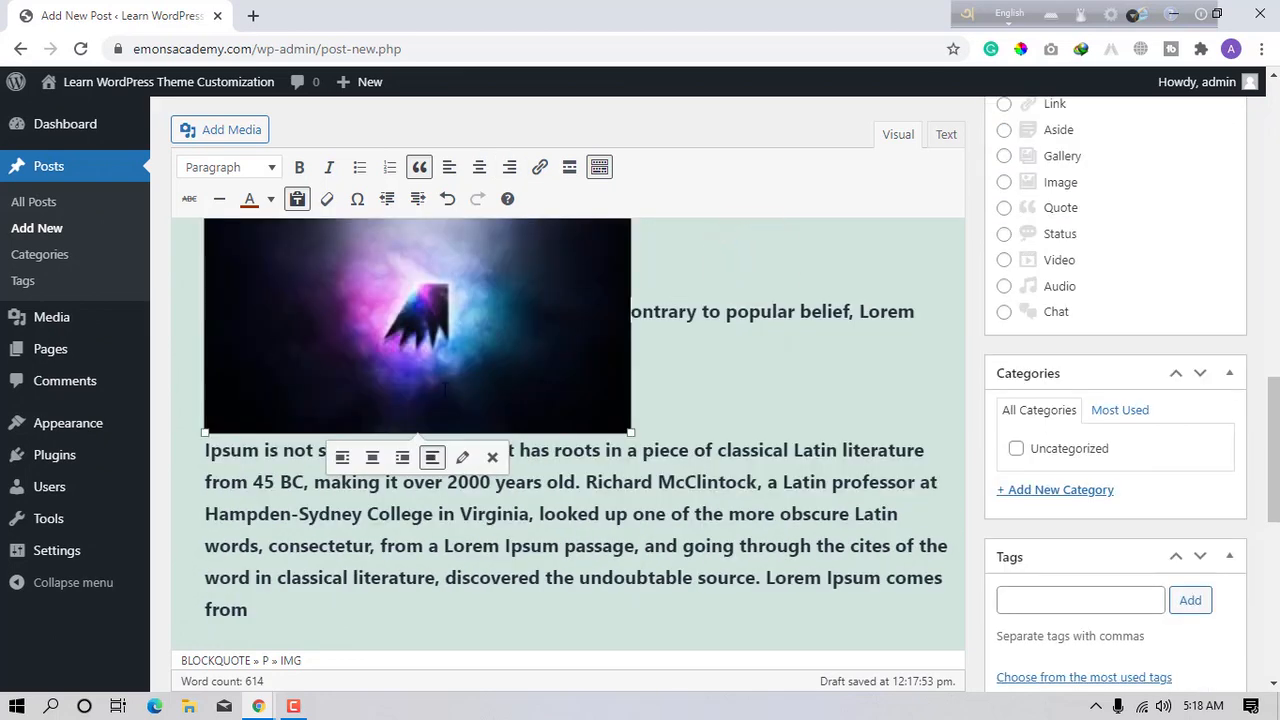
{"action": "left_click_drag", "start_coordinate": [444, 389], "coordinate": [684, 369]}
{"action": "scroll", "coordinate": [684, 369], "scroll_direction": "up", "scroll_amount": 2}
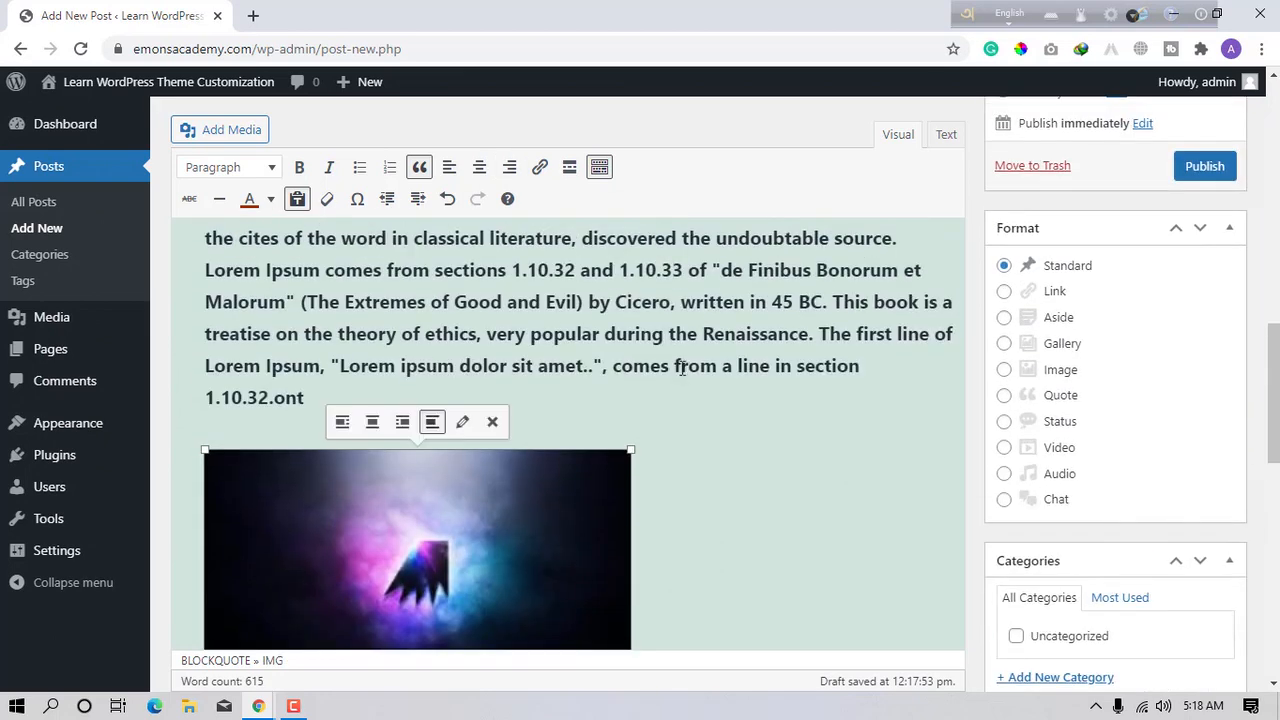
- Examine the formatted post from the image down to its end and back up to the title
{"action": "scroll", "coordinate": [577, 339], "scroll_direction": "down", "scroll_amount": 3}
{"action": "scroll", "coordinate": [577, 339], "scroll_direction": "up", "scroll_amount": 1}
{"action": "scroll", "coordinate": [579, 346], "scroll_direction": "down", "scroll_amount": 2}
{"action": "scroll", "coordinate": [542, 305], "scroll_direction": "down", "scroll_amount": 6}
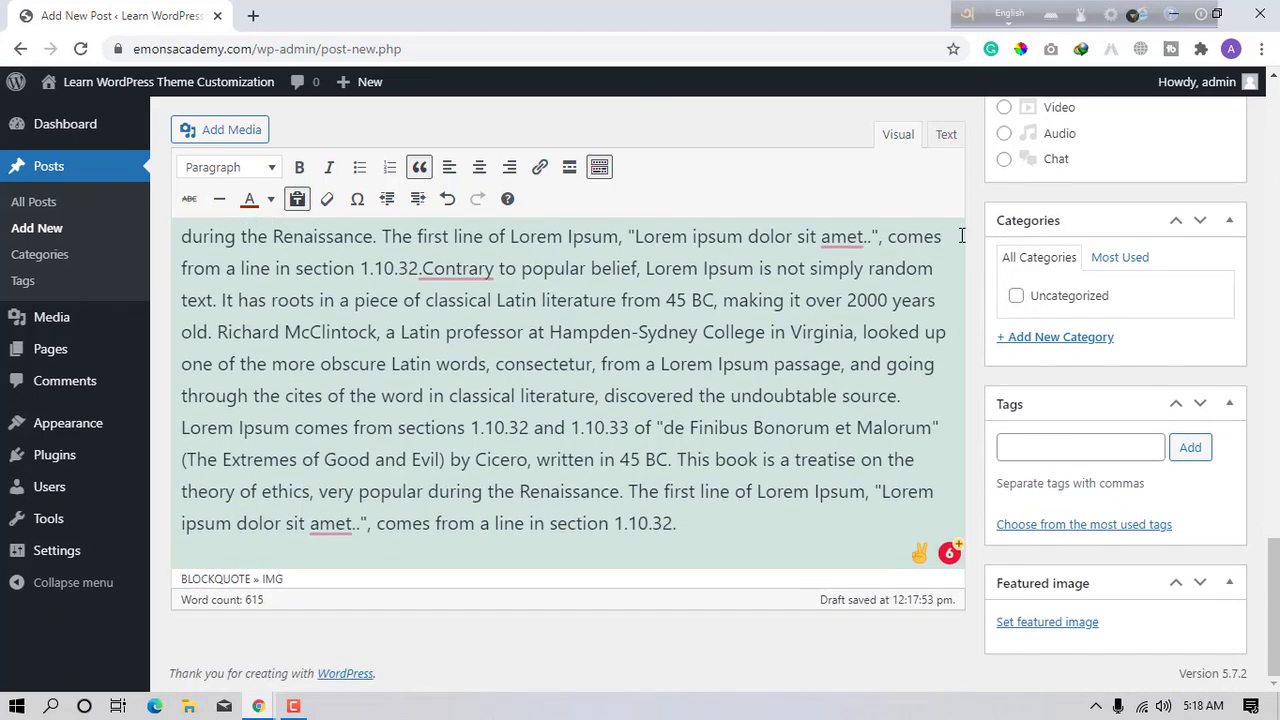
{"action": "scroll", "coordinate": [962, 236], "scroll_direction": "up", "scroll_amount": 6}
{"action": "scroll", "coordinate": [962, 236], "scroll_direction": "up", "scroll_amount": 10}
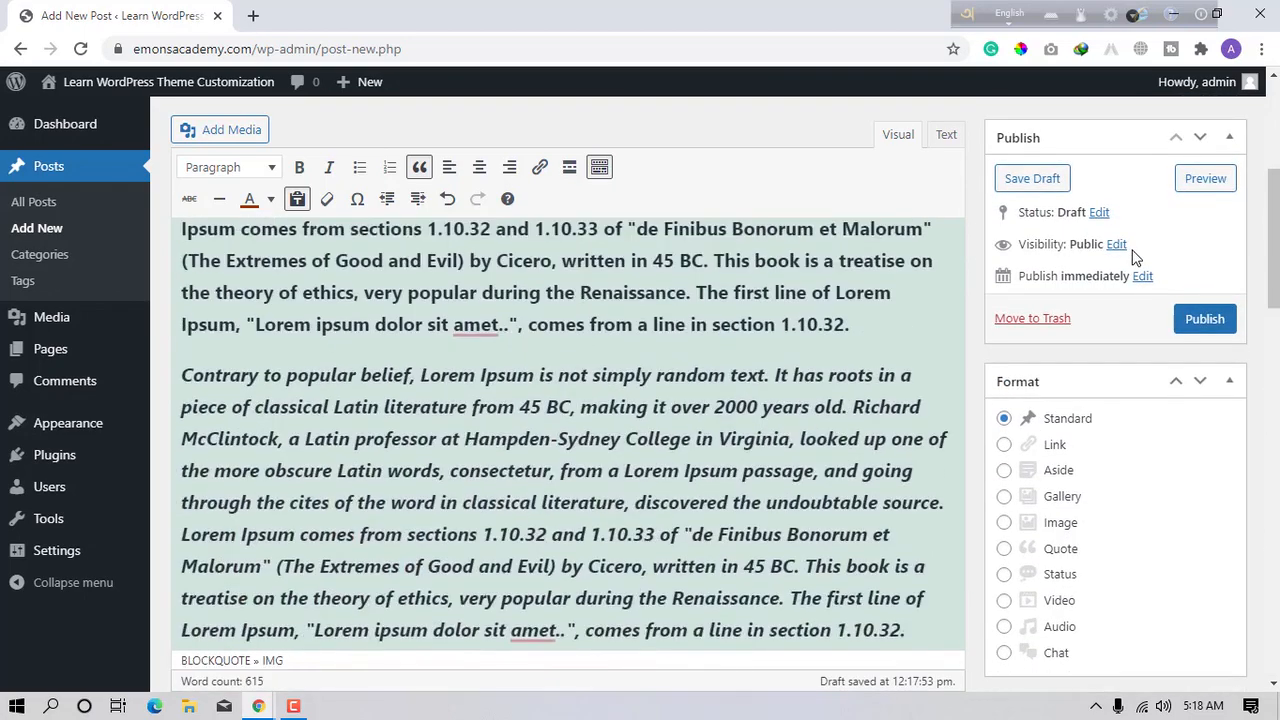
{"action": "scroll", "coordinate": [1135, 258], "scroll_direction": "up", "scroll_amount": 5}
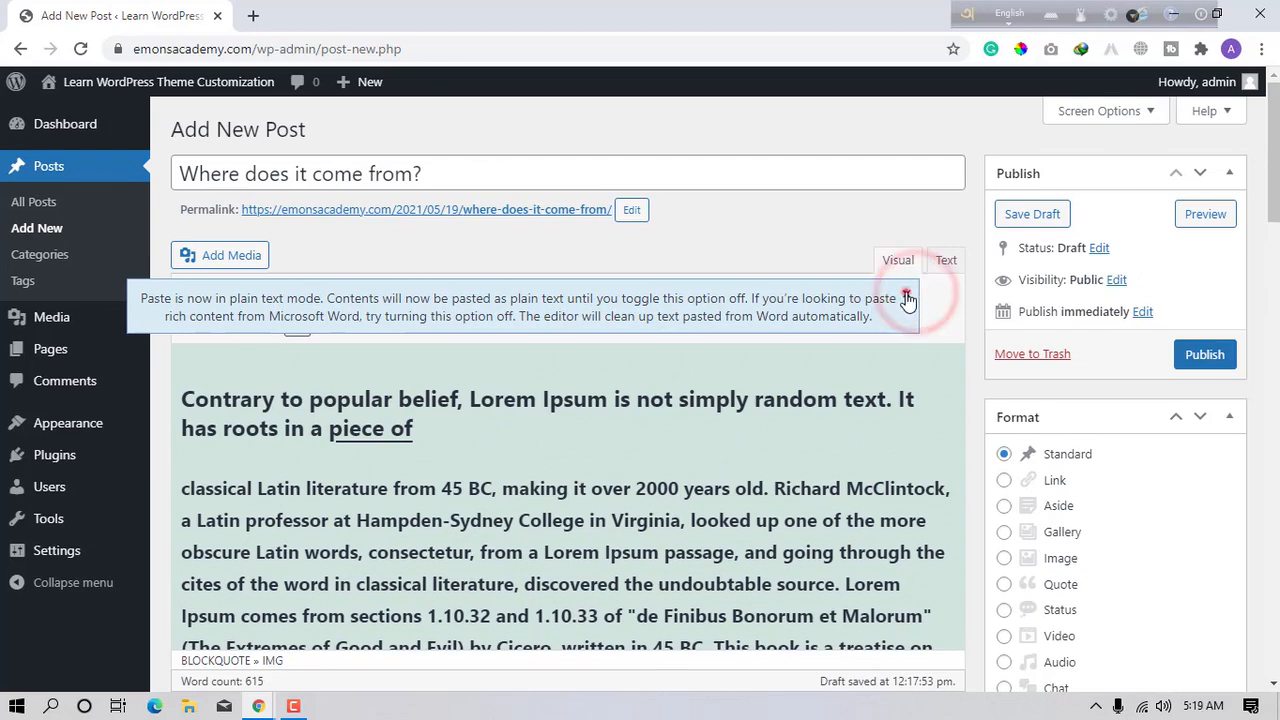
- Dismiss the plain-text paste notice, switch to the post's HTML source and insert an opening strong tag before "written in 45 BC." in the blockquote
{"action": "left_click", "coordinate": [907, 296]}
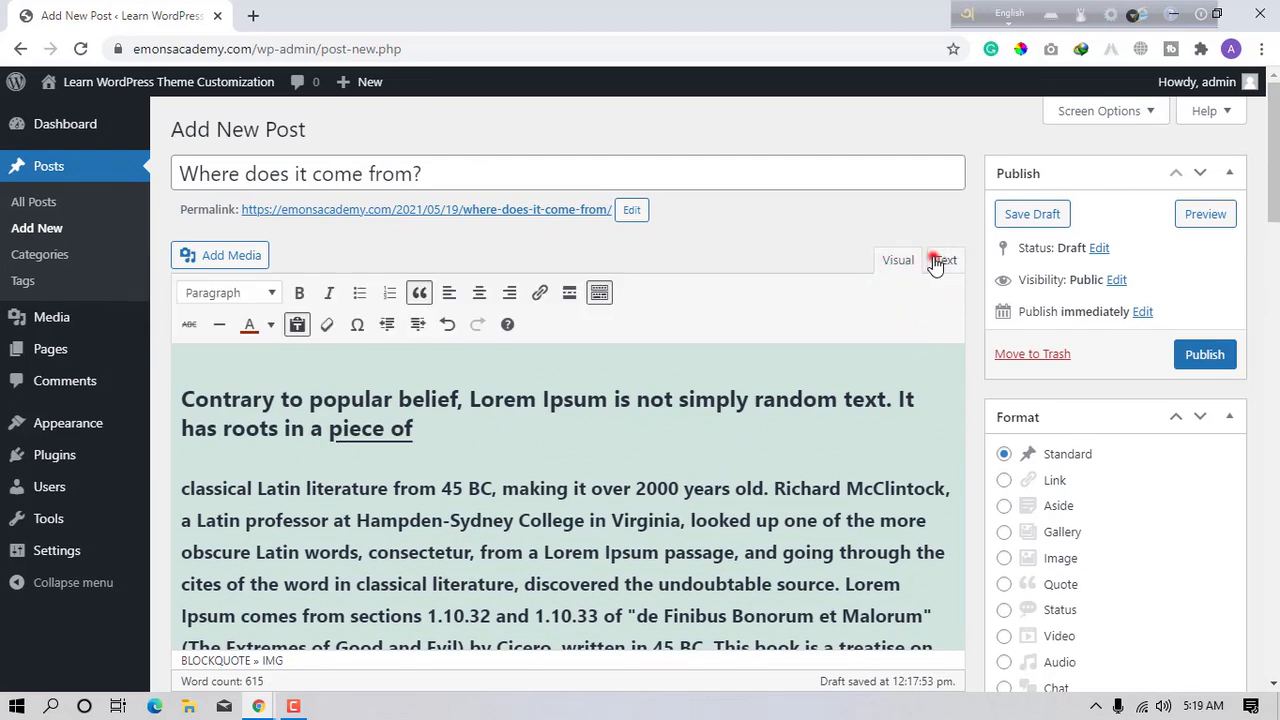
{"action": "left_click", "coordinate": [935, 262]}
{"action": "left_click", "coordinate": [403, 380]}
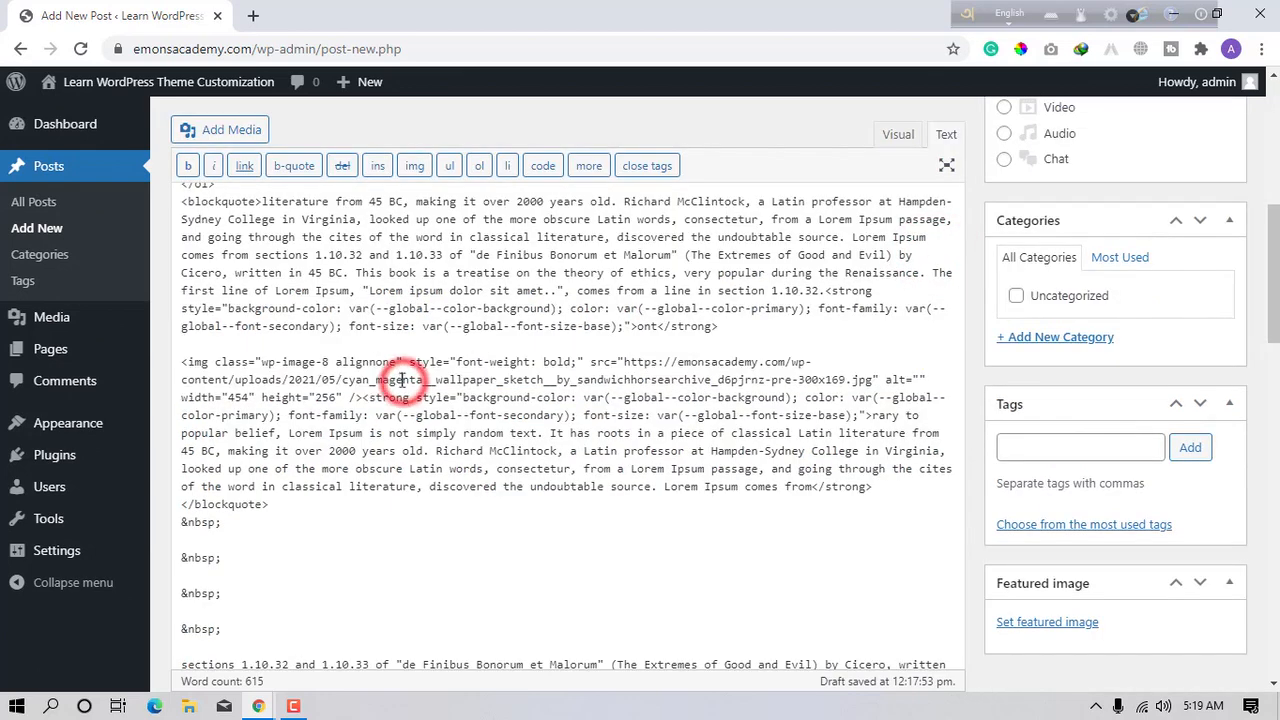
{"action": "left_click", "coordinate": [236, 272]}
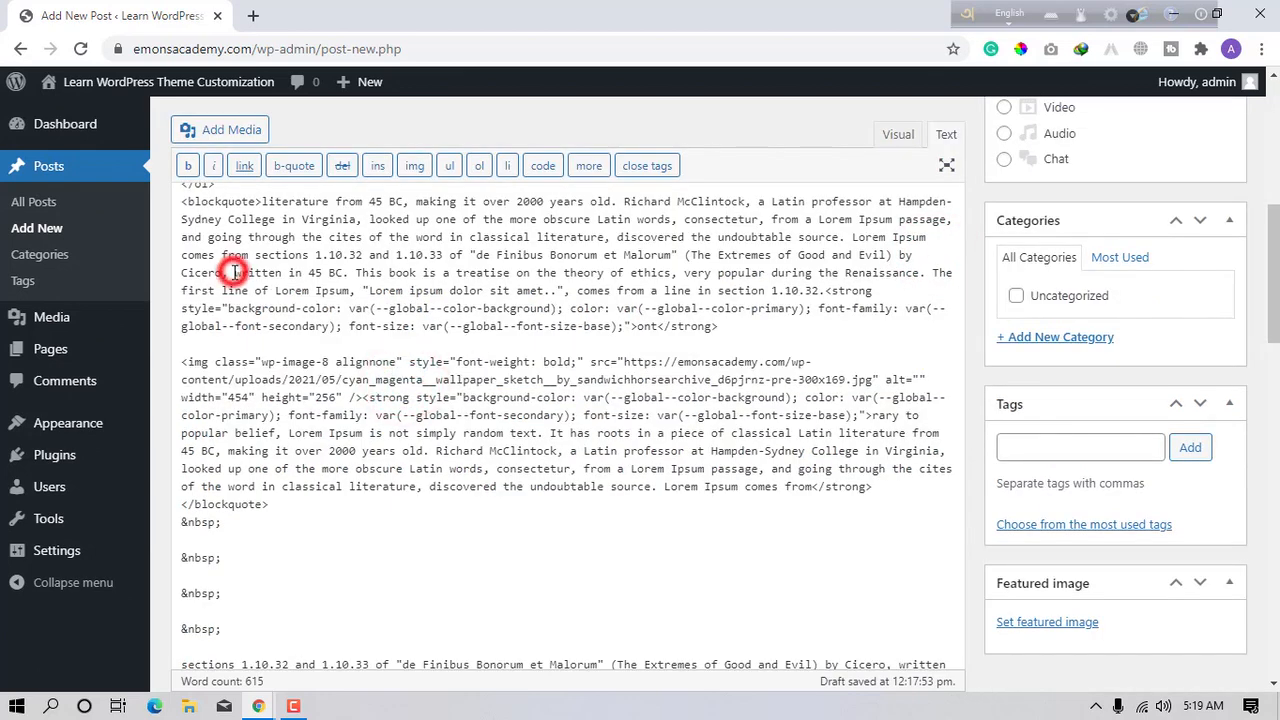
{"action": "left_click_drag", "start_coordinate": [236, 272], "coordinate": [326, 272]}
{"action": "left_click", "coordinate": [339, 266]}
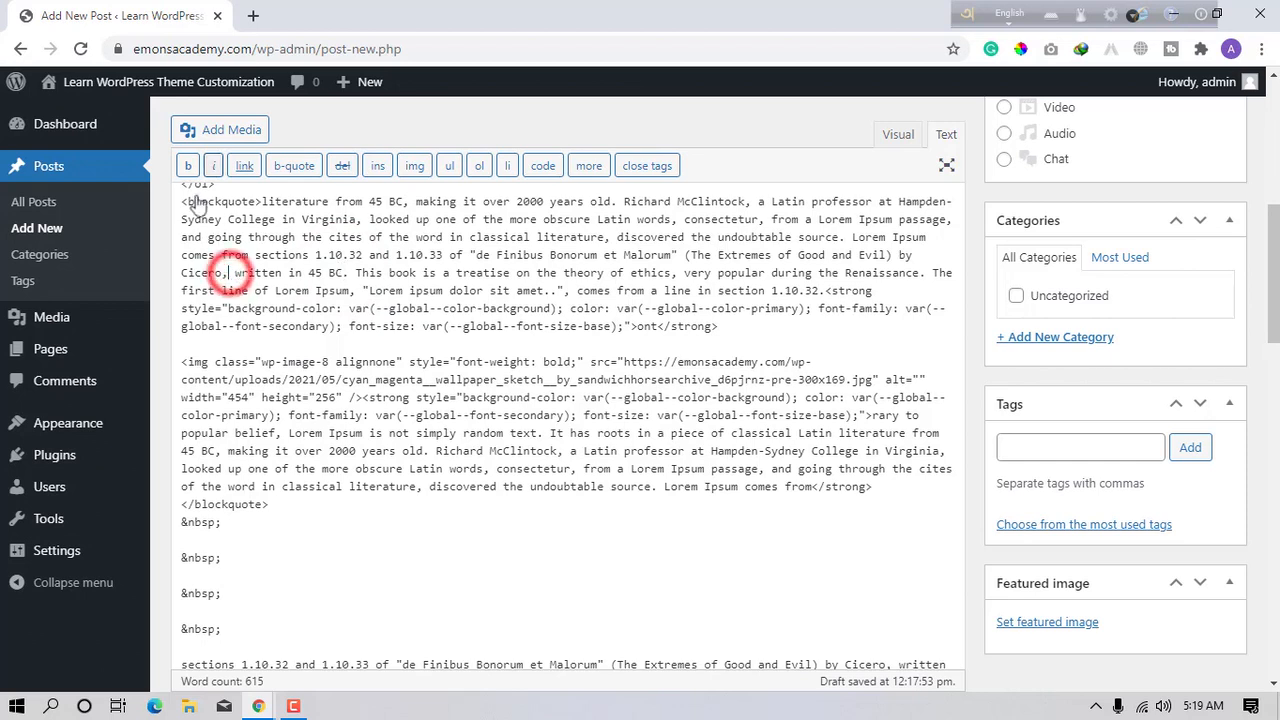
{"action": "left_click", "coordinate": [188, 165]}
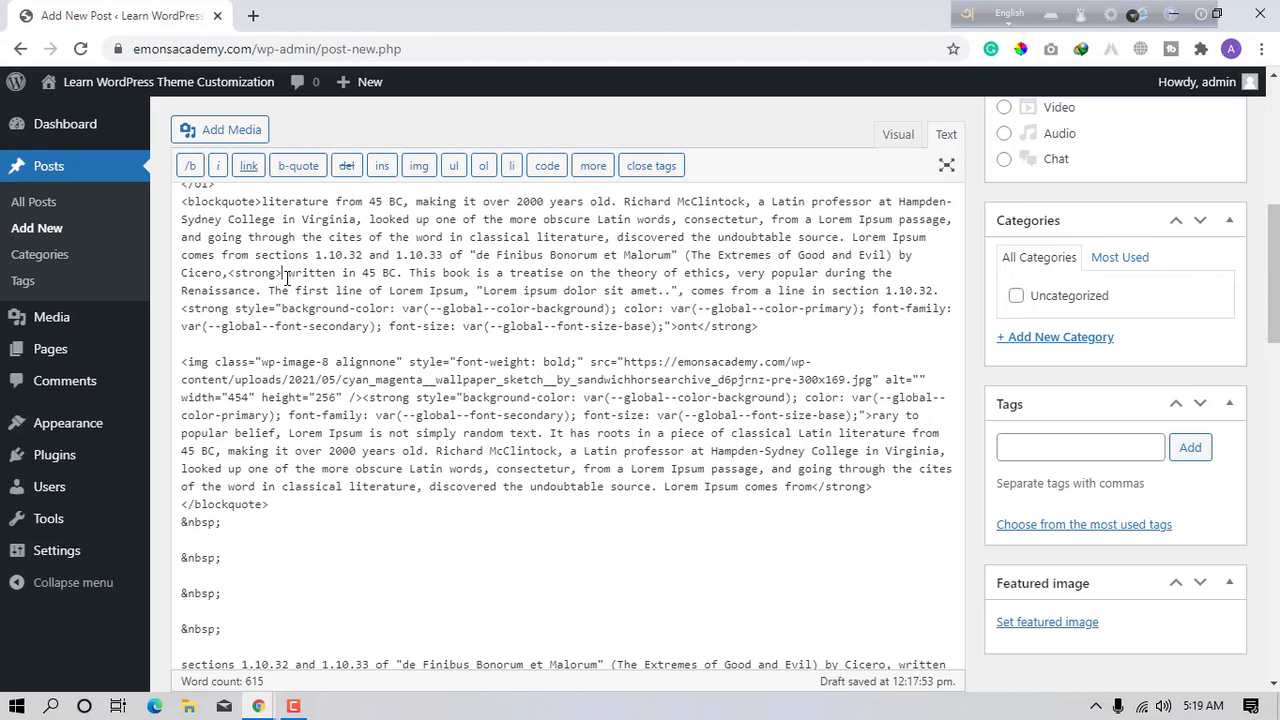
- Copy the new strong tag to just after "written in 45 BC." and turn the copy into a closing tag
{"action": "left_click_drag", "start_coordinate": [286, 273], "coordinate": [229, 274]}
{"action": "key", "text": "ctrl+c"}
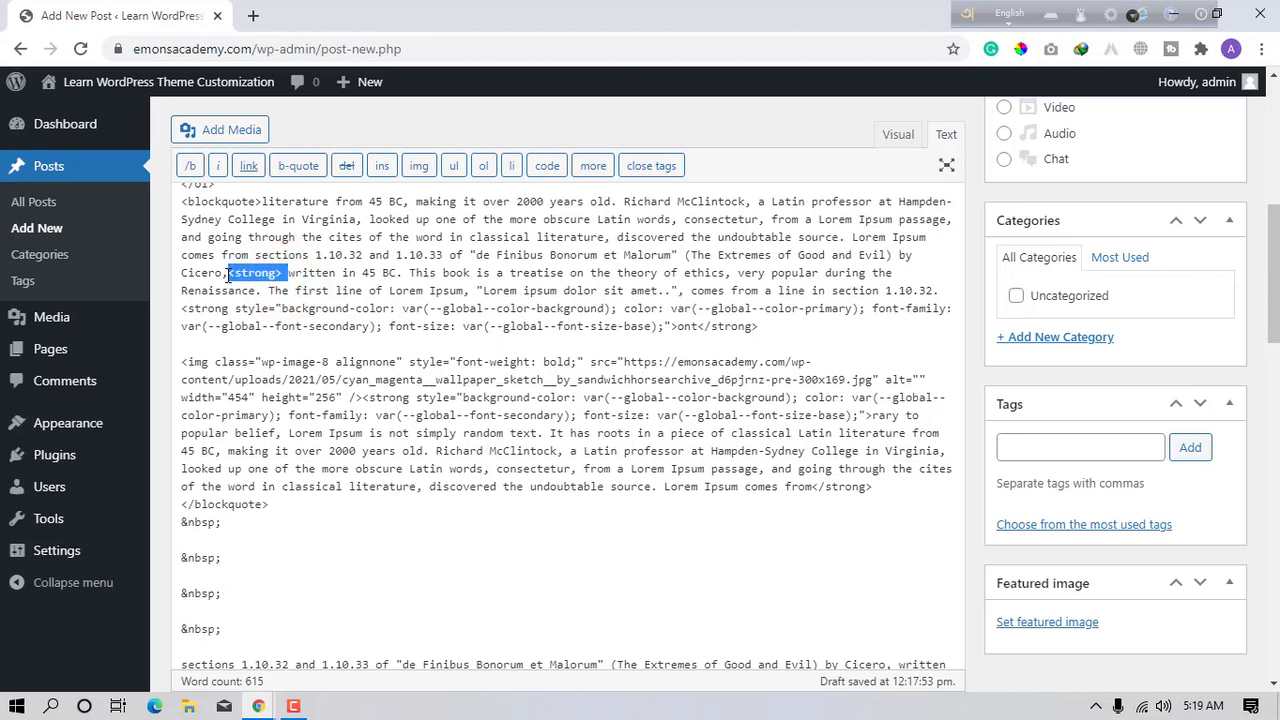
{"action": "left_click", "coordinate": [401, 272]}
{"action": "key", "text": "ctrl+v"}
{"action": "left_click", "coordinate": [408, 273]}
{"action": "type", "text": "/"}
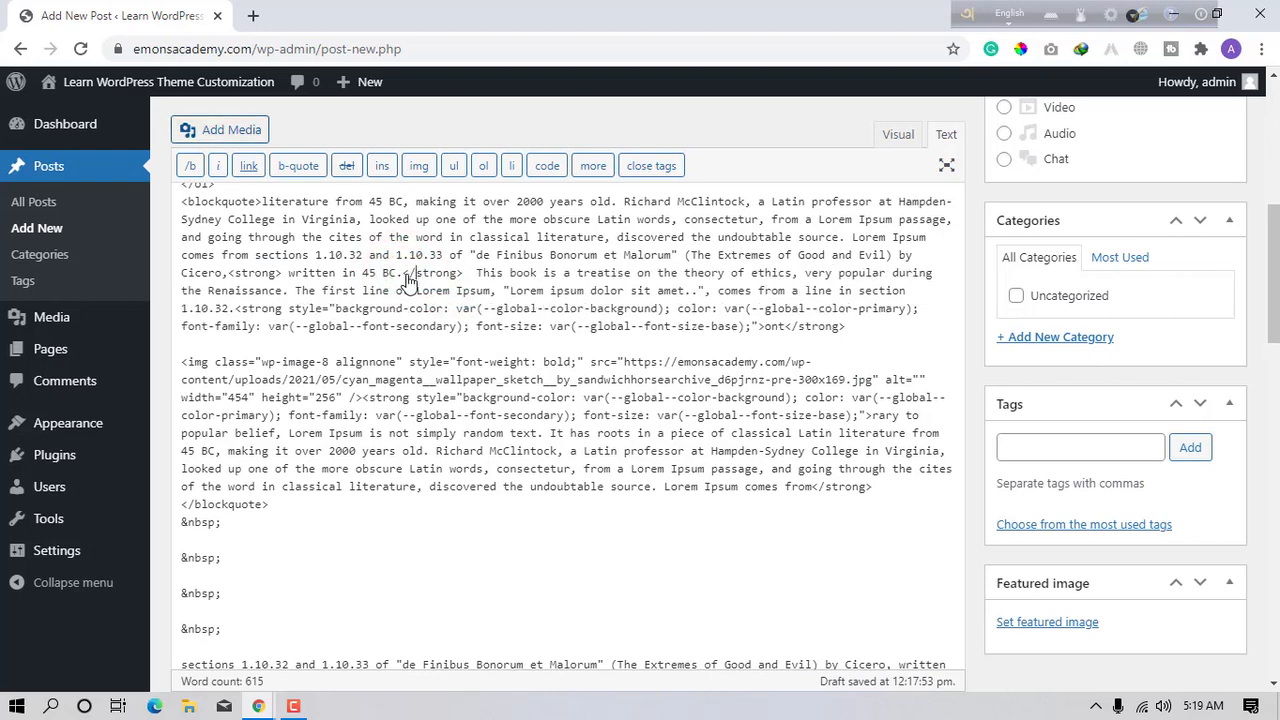
- Return to visual editing, look over the blockquote and the text below it, and save the post as a draft
{"action": "scroll", "coordinate": [585, 223], "scroll_direction": "up", "scroll_amount": 1}
{"action": "left_click", "coordinate": [895, 135]}
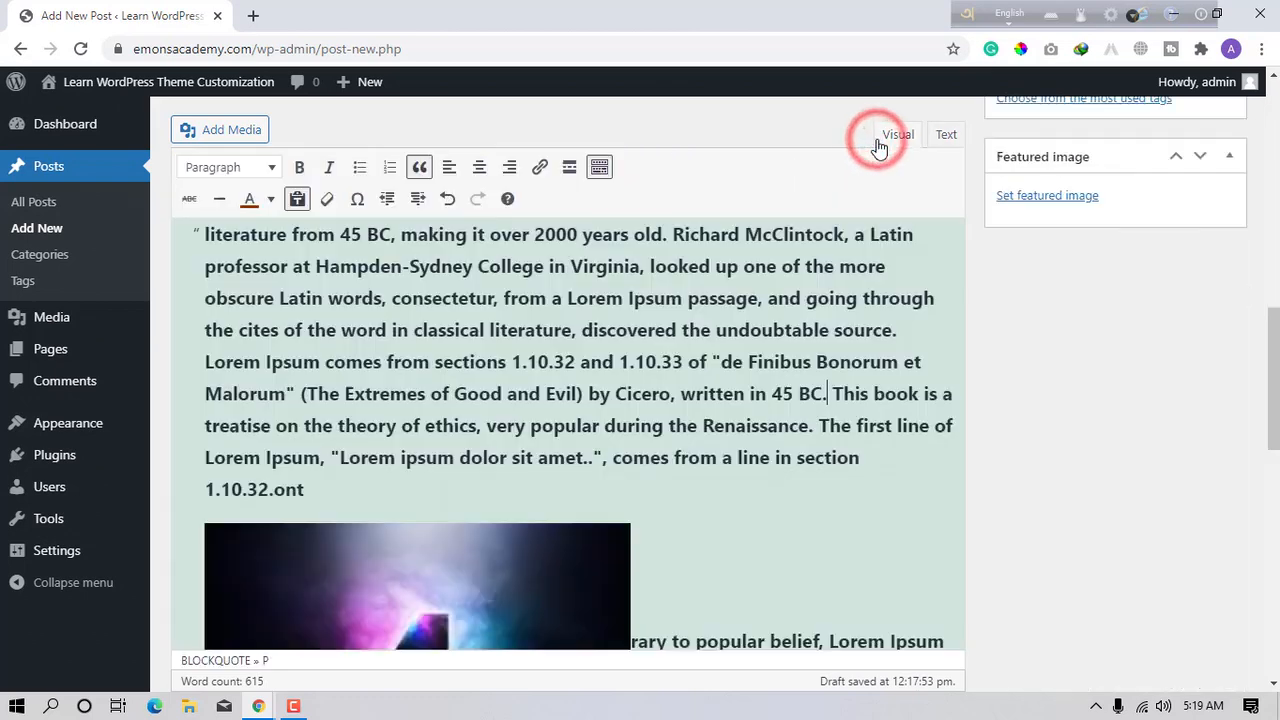
{"action": "scroll", "coordinate": [743, 350], "scroll_direction": "down", "scroll_amount": 5}
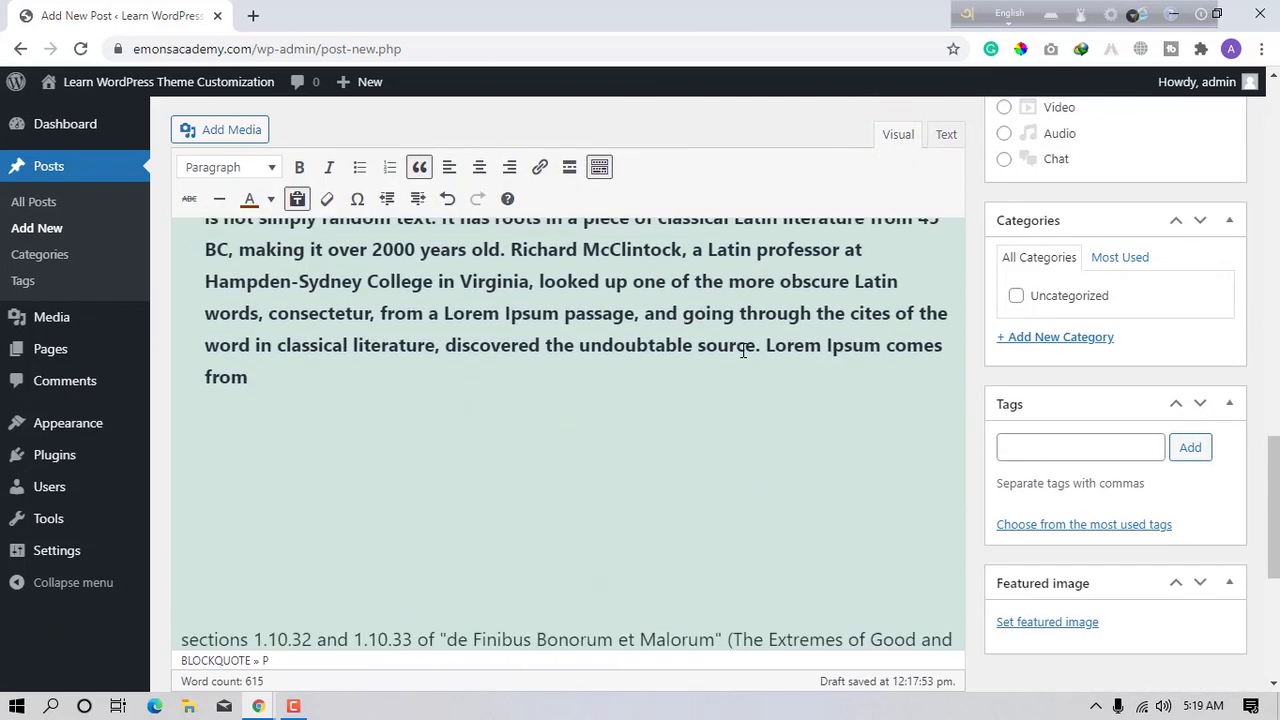
{"action": "scroll", "coordinate": [743, 350], "scroll_direction": "down", "scroll_amount": 3}
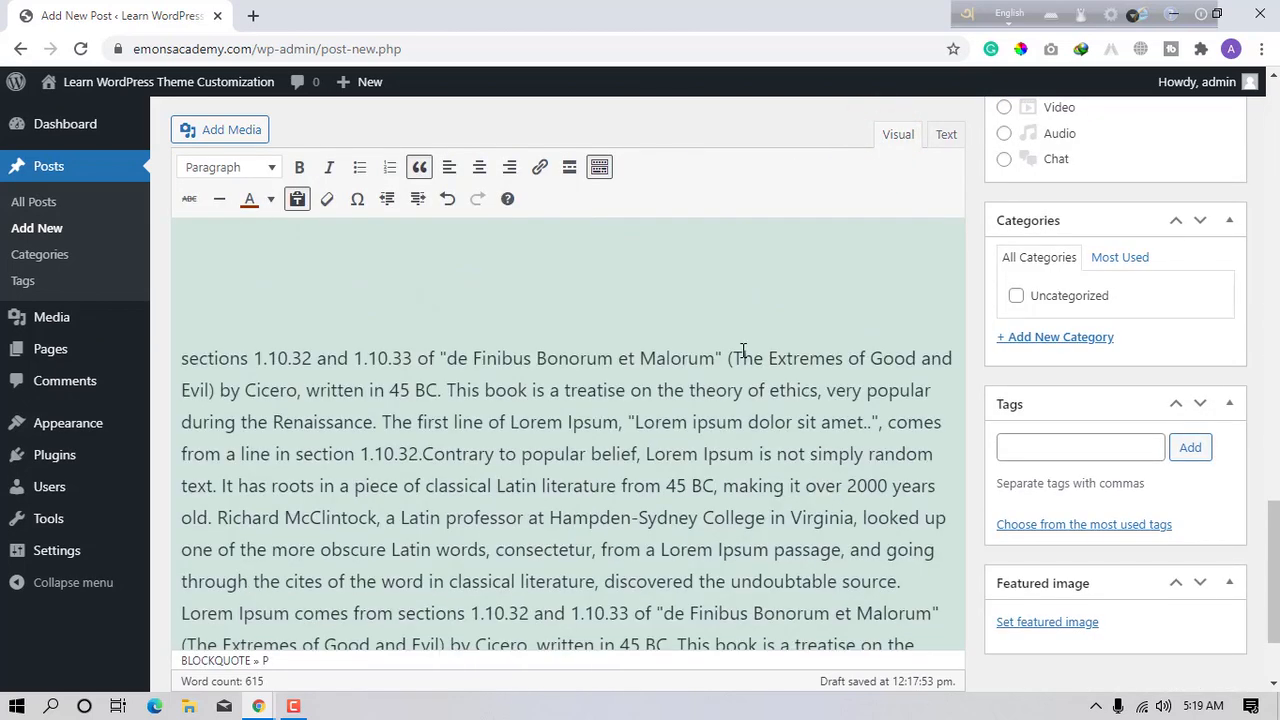
{"action": "scroll", "coordinate": [745, 352], "scroll_direction": "up", "scroll_amount": 5}
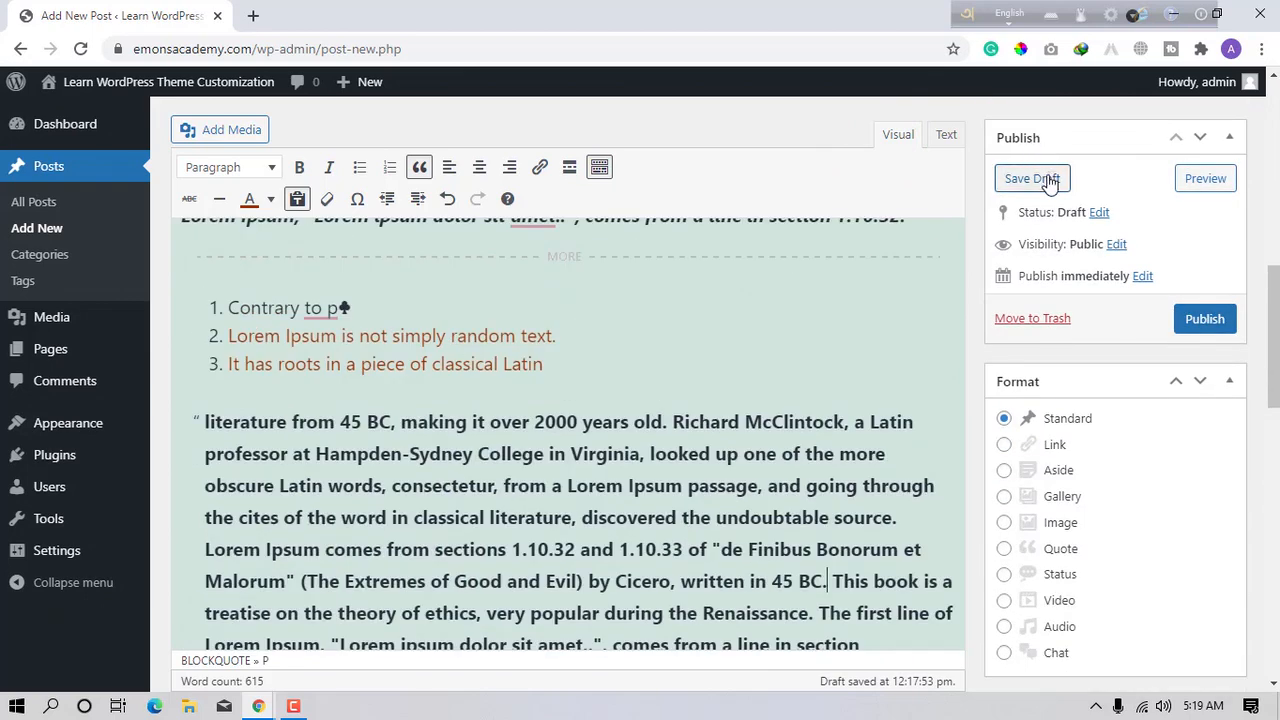
{"action": "left_click", "coordinate": [1048, 180]}
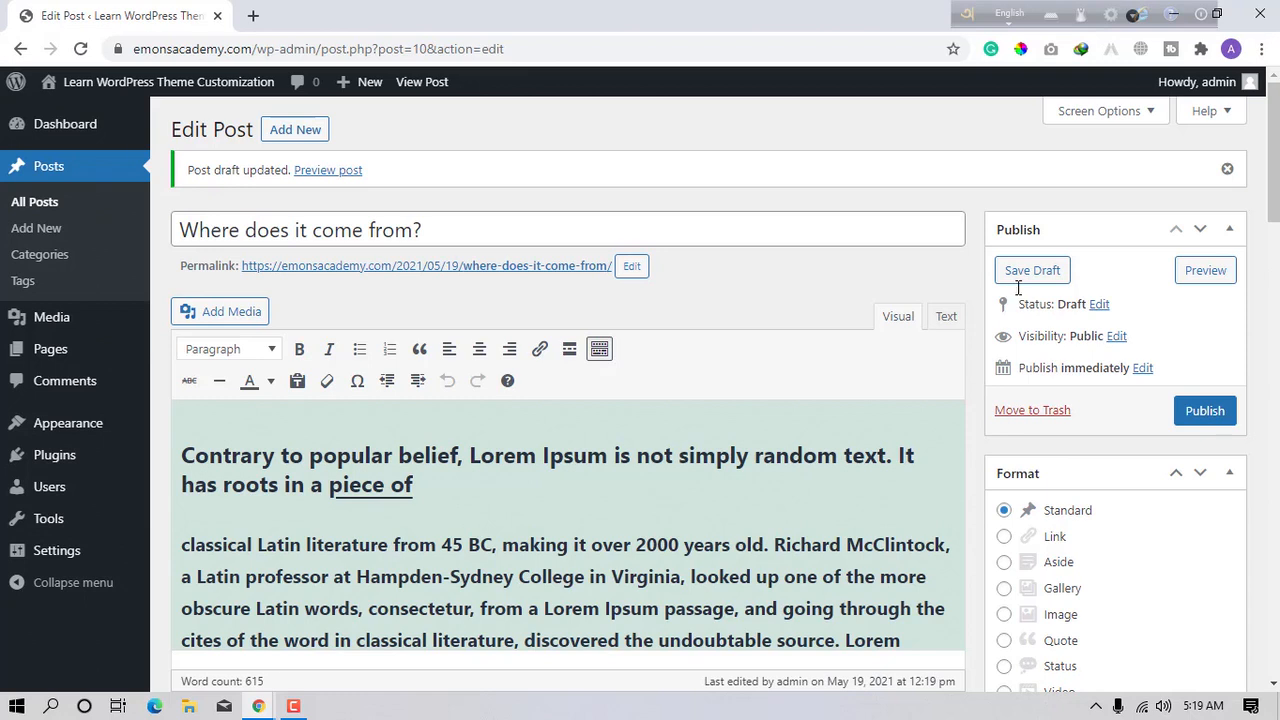
- Review the post's status choices and keep Draft
{"action": "left_click", "coordinate": [1100, 305]}
{"action": "left_click", "coordinate": [1060, 332]}
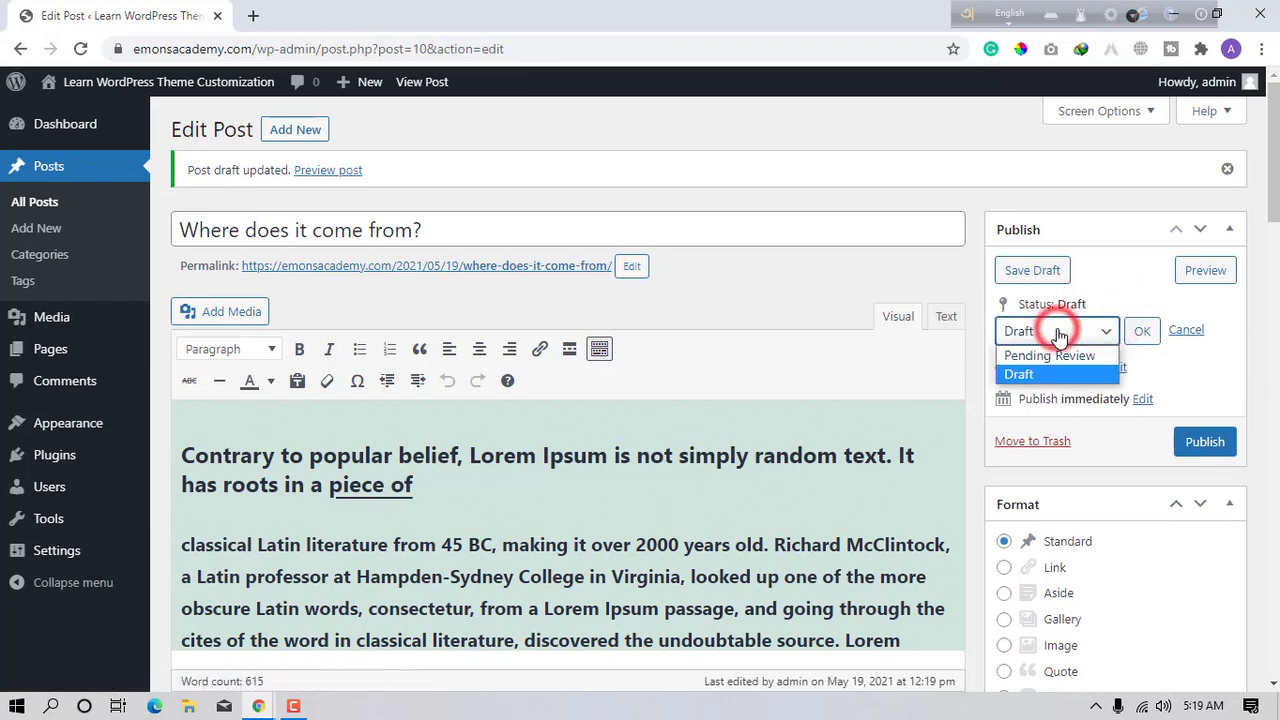
{"action": "left_click", "coordinate": [1122, 300]}
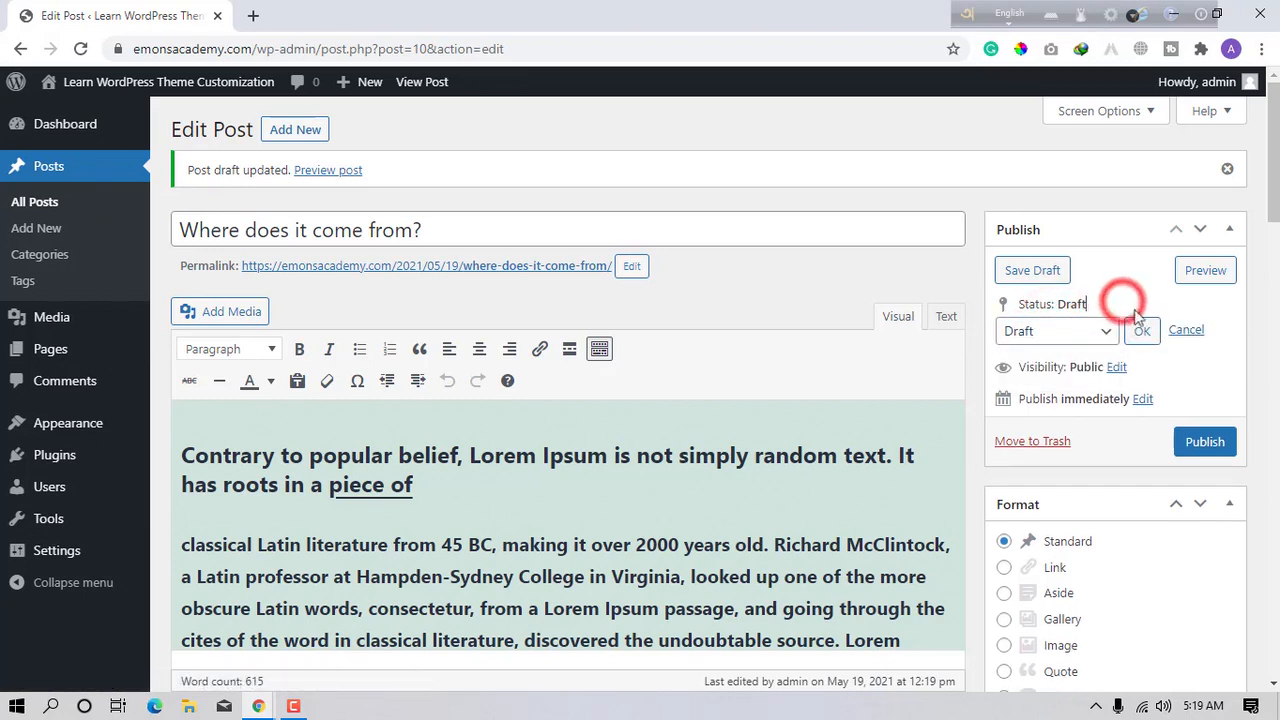
{"action": "left_click", "coordinate": [1142, 331]}
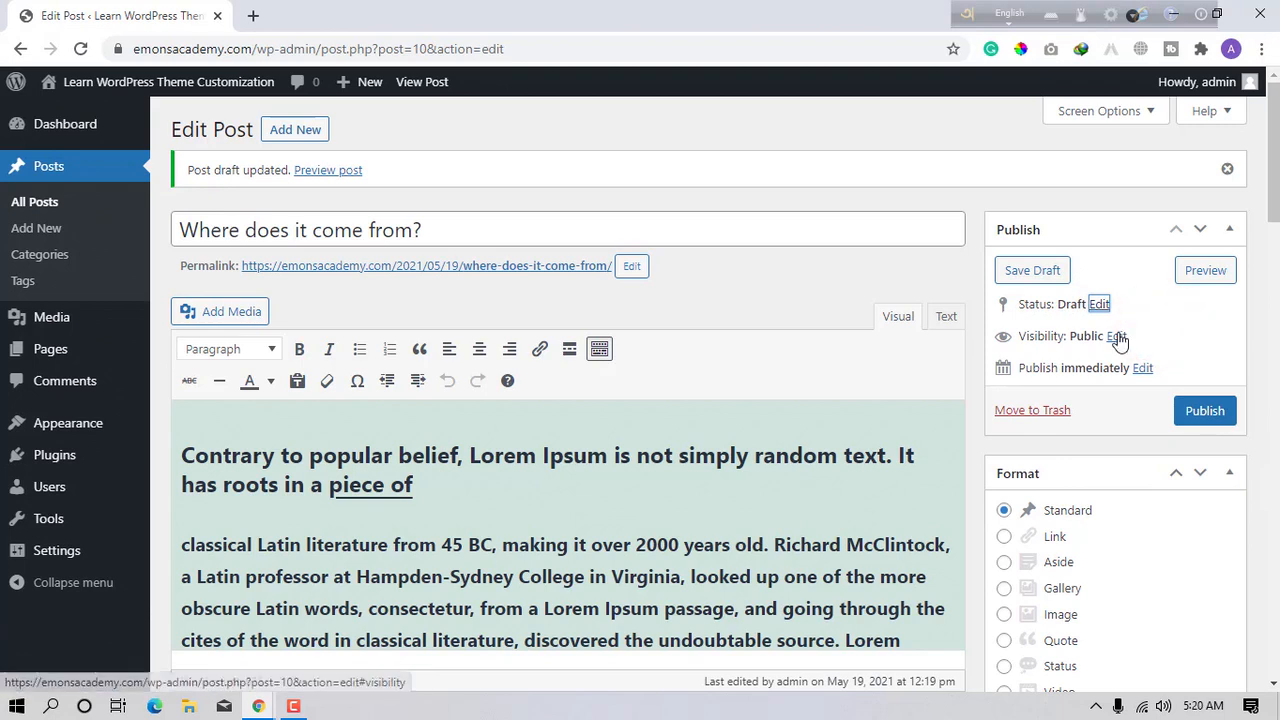
- Try the Private and Password protected visibility options for the post, and return to Public
{"action": "left_click", "coordinate": [1116, 337]}
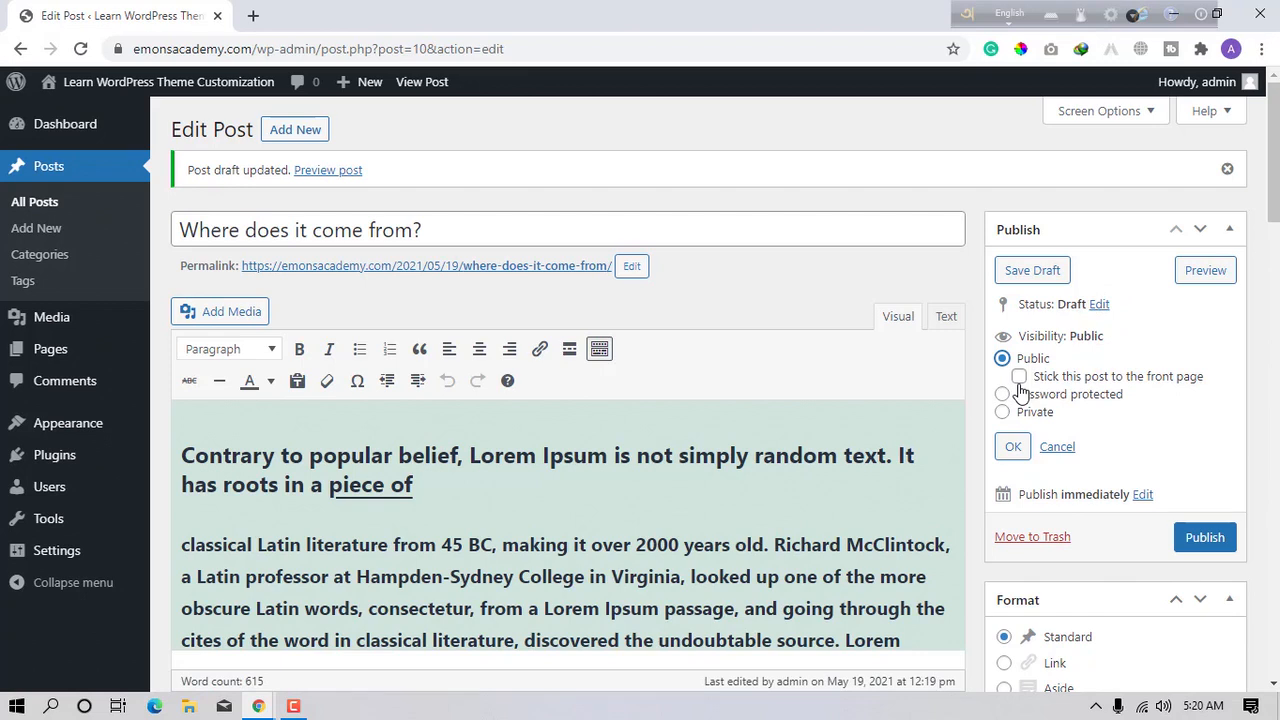
{"action": "left_click", "coordinate": [1004, 410]}
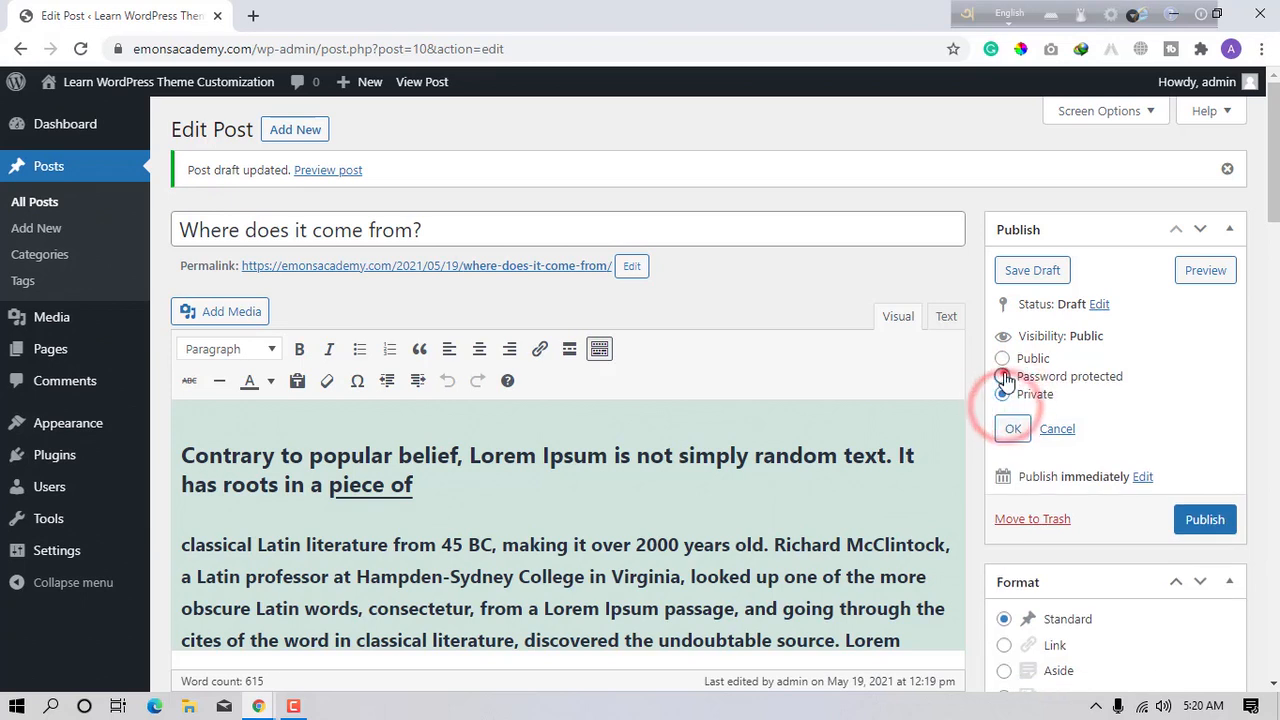
{"action": "left_click", "coordinate": [1003, 377]}
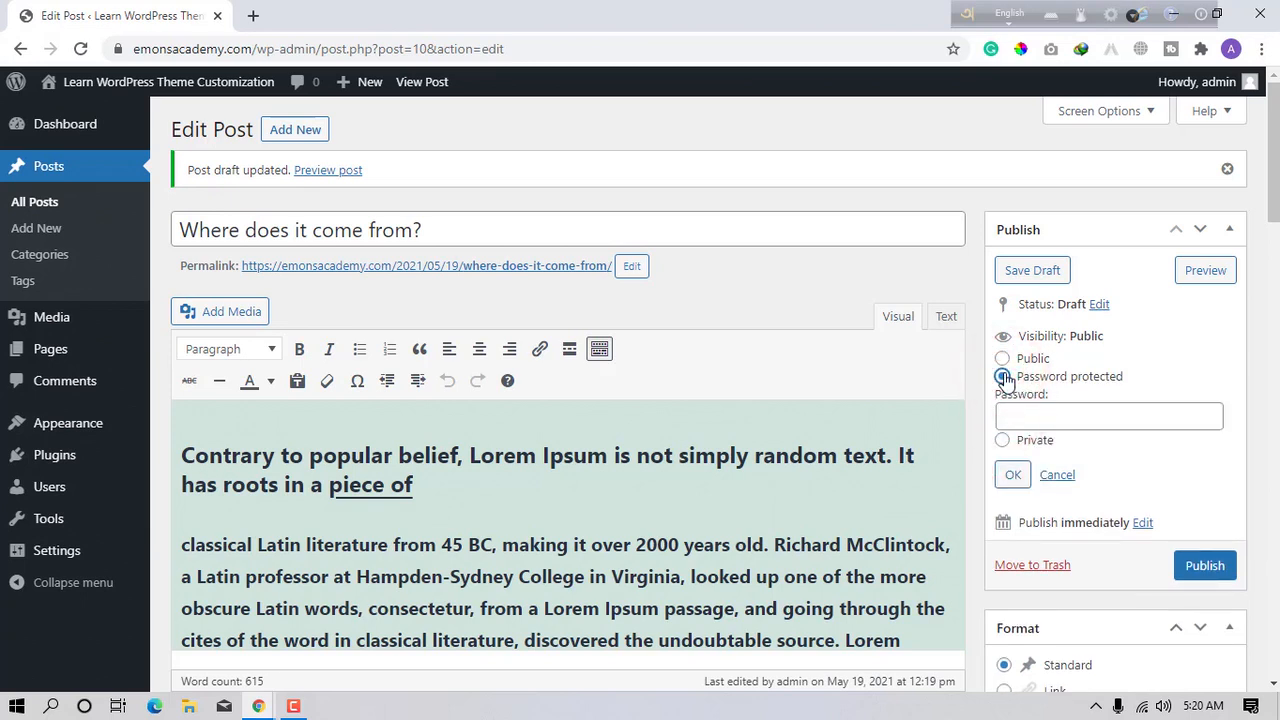
{"action": "left_click", "coordinate": [1004, 441]}
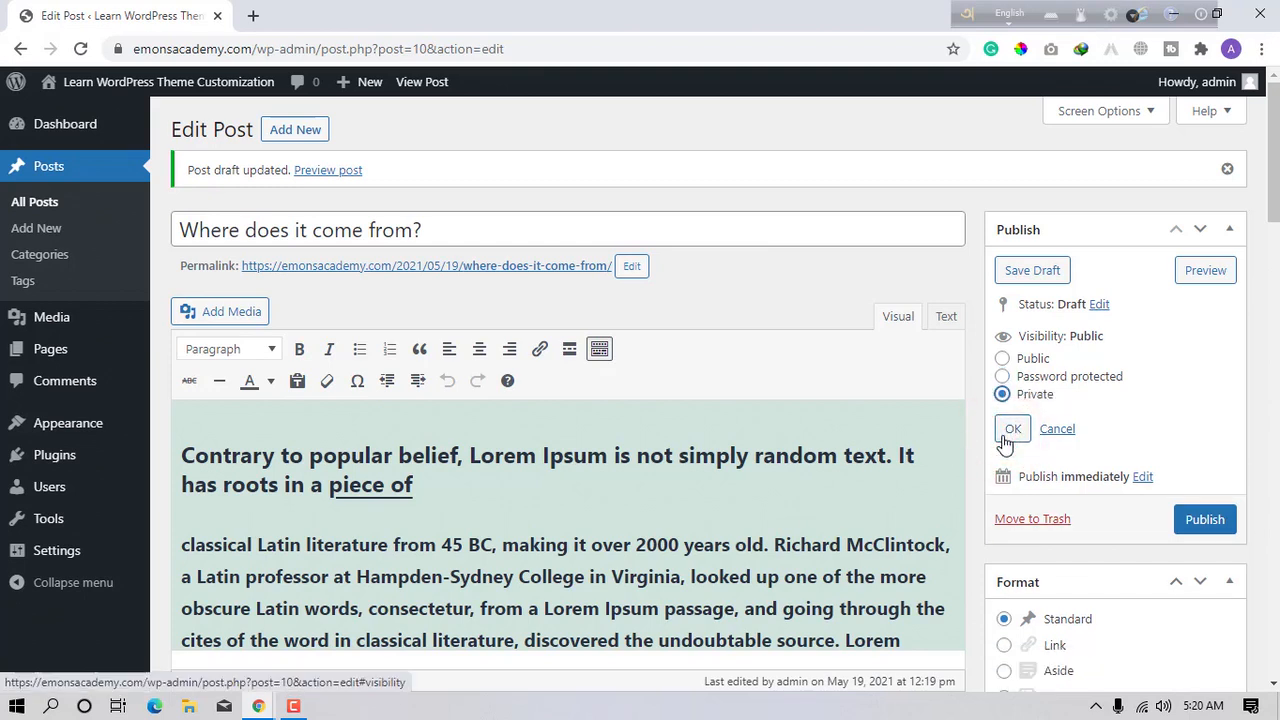
{"action": "left_click", "coordinate": [1002, 359]}
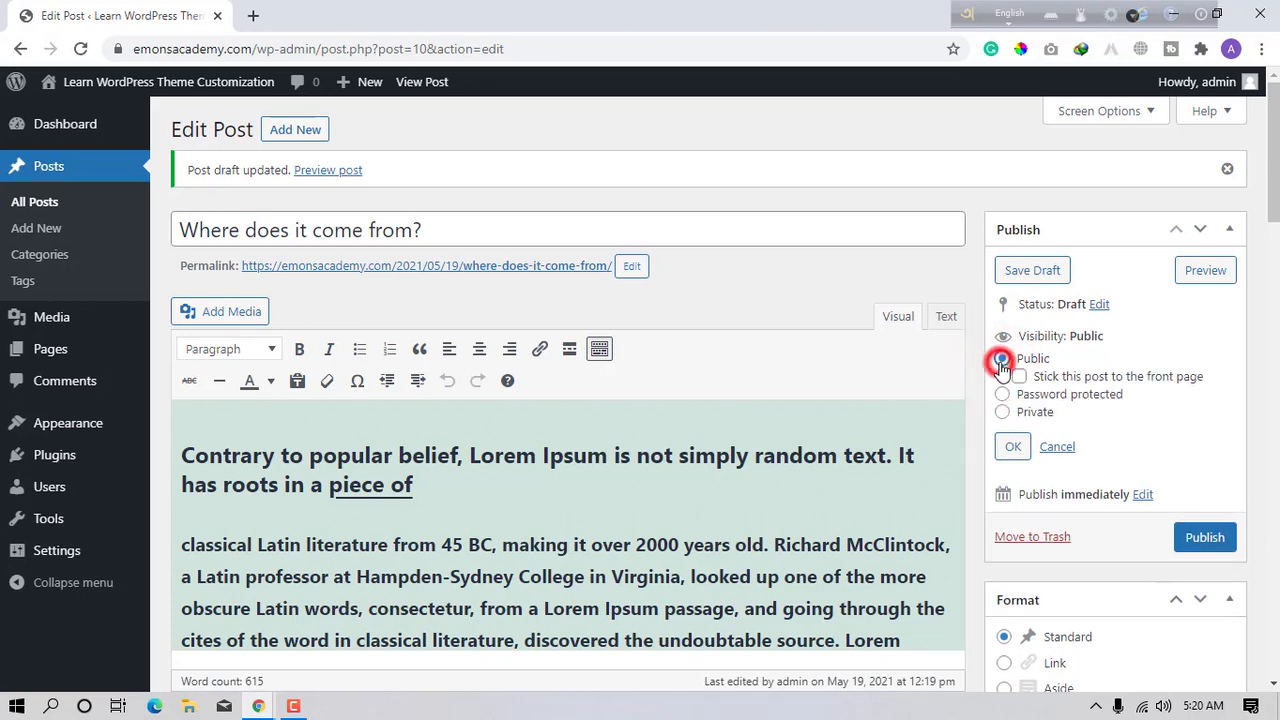
- Try the Link post format and return to Standard
{"action": "scroll", "coordinate": [1022, 438], "scroll_direction": "down", "scroll_amount": 3}
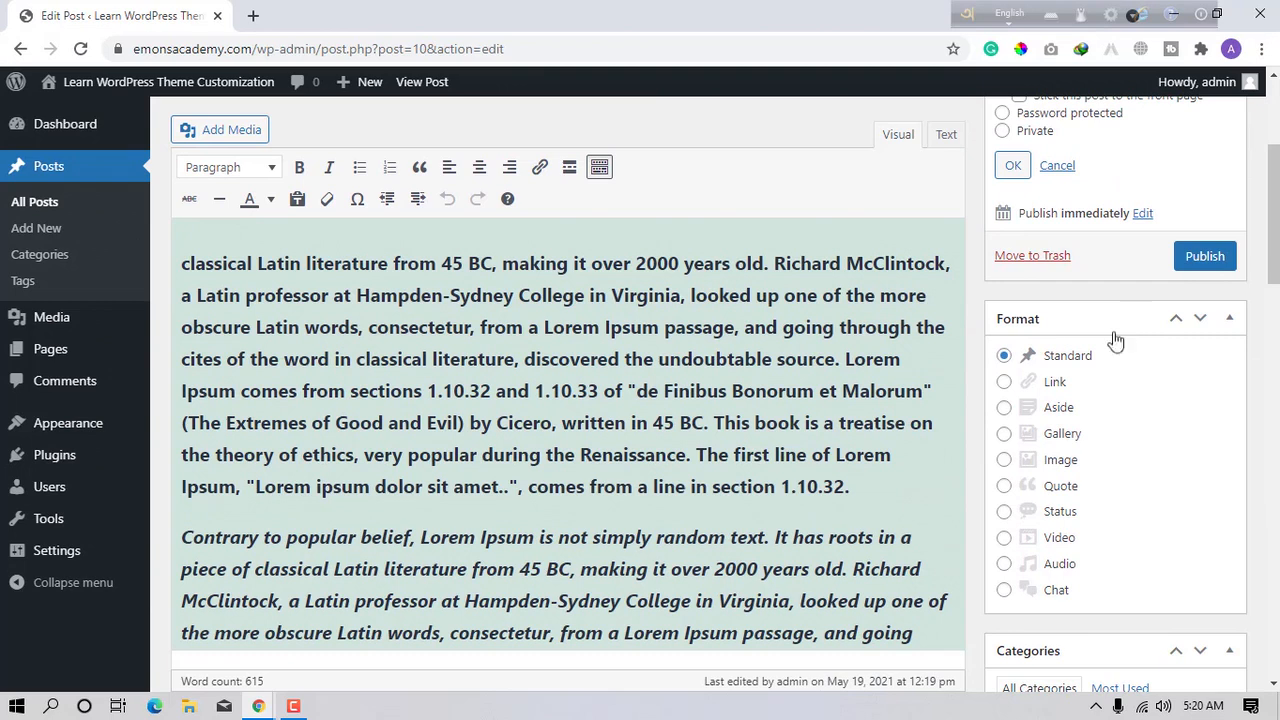
{"action": "left_click", "coordinate": [1005, 382]}
{"action": "left_click", "coordinate": [1004, 356]}
- Create a category named Dummy without a parent and assign the post to it instead of Uncategorized
{"action": "scroll", "coordinate": [1065, 450], "scroll_direction": "down", "scroll_amount": 3}
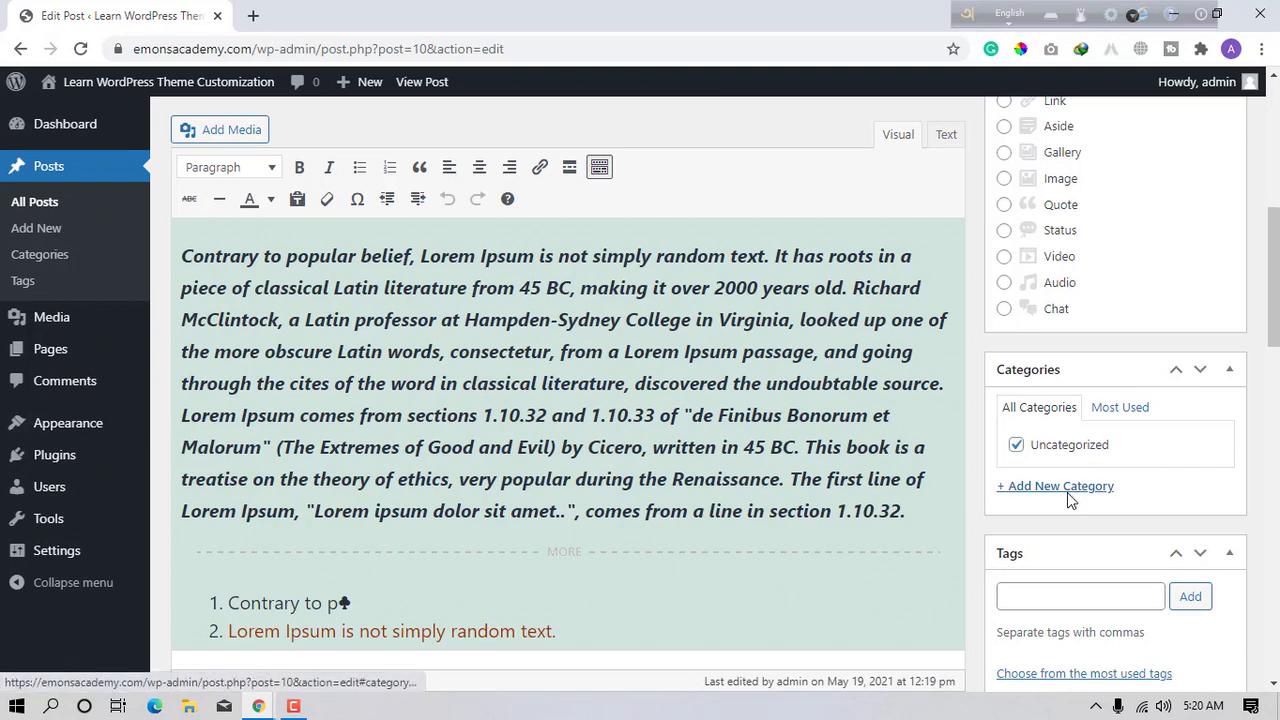
{"action": "left_click", "coordinate": [1067, 489]}
{"action": "left_click", "coordinate": [1068, 521]}
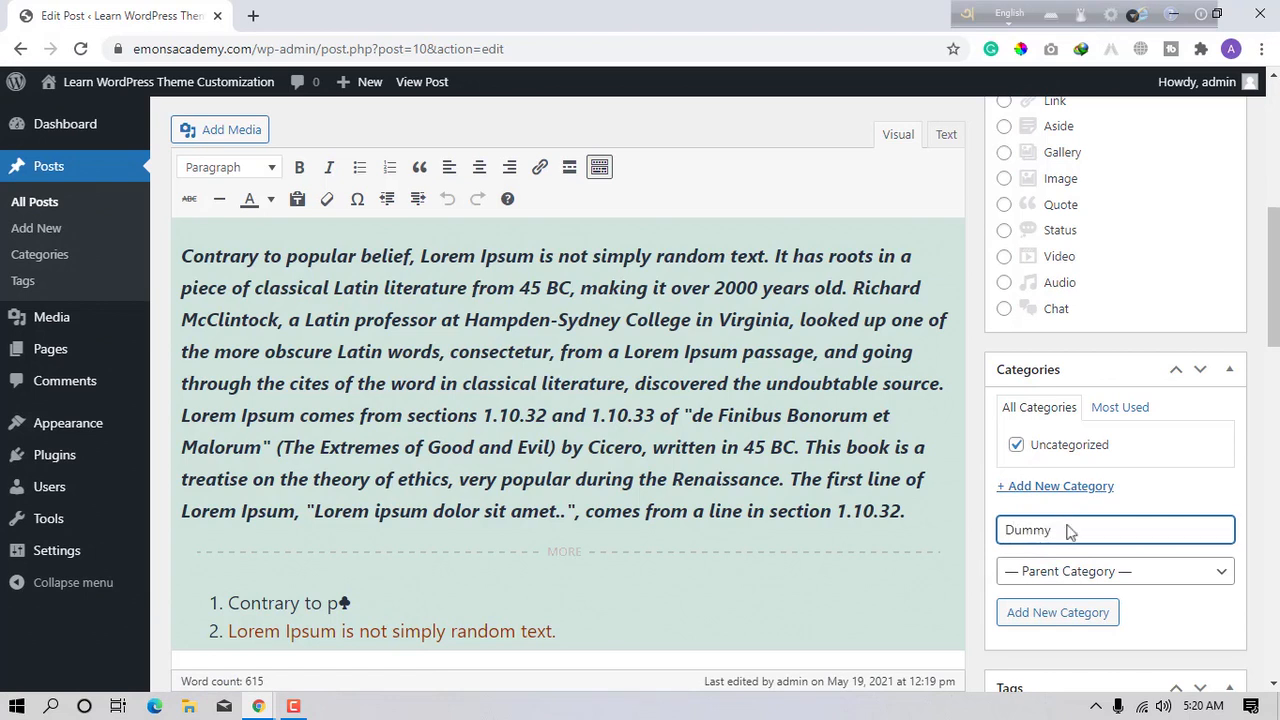
{"action": "left_click", "coordinate": [1085, 571]}
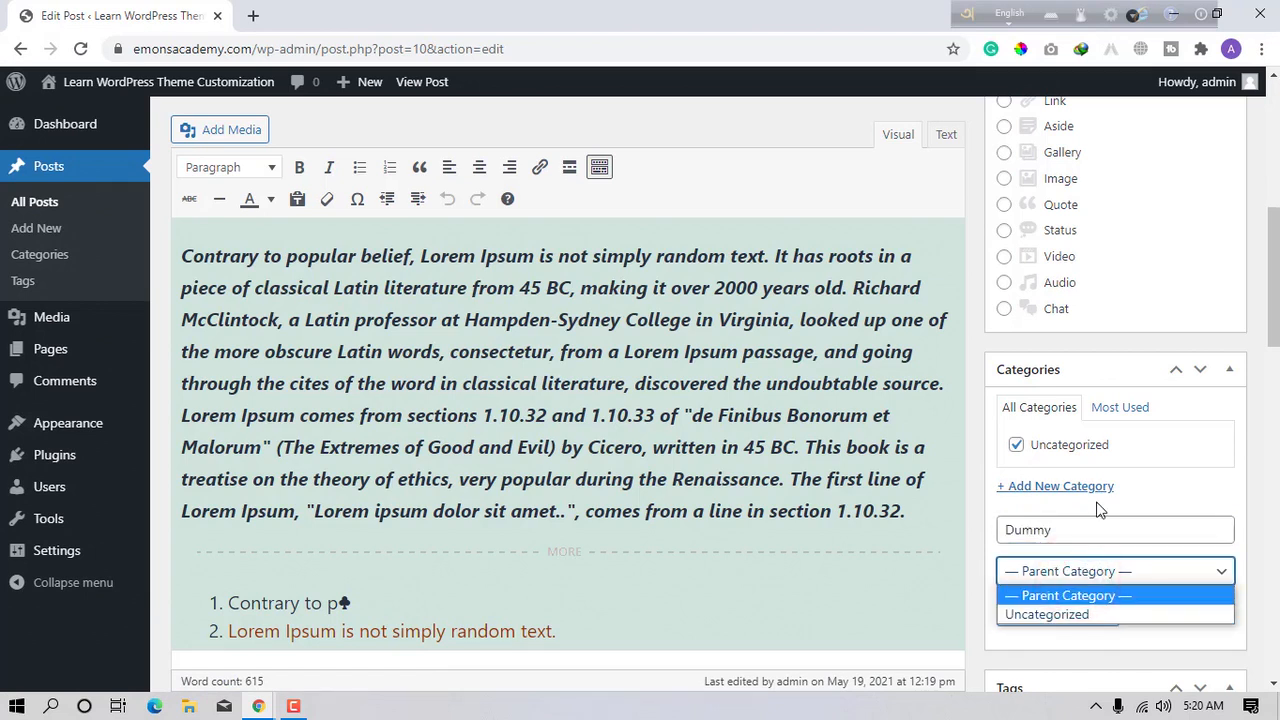
{"action": "left_click", "coordinate": [1100, 510]}
{"action": "left_click", "coordinate": [1016, 444]}
{"action": "left_click", "coordinate": [1045, 614]}
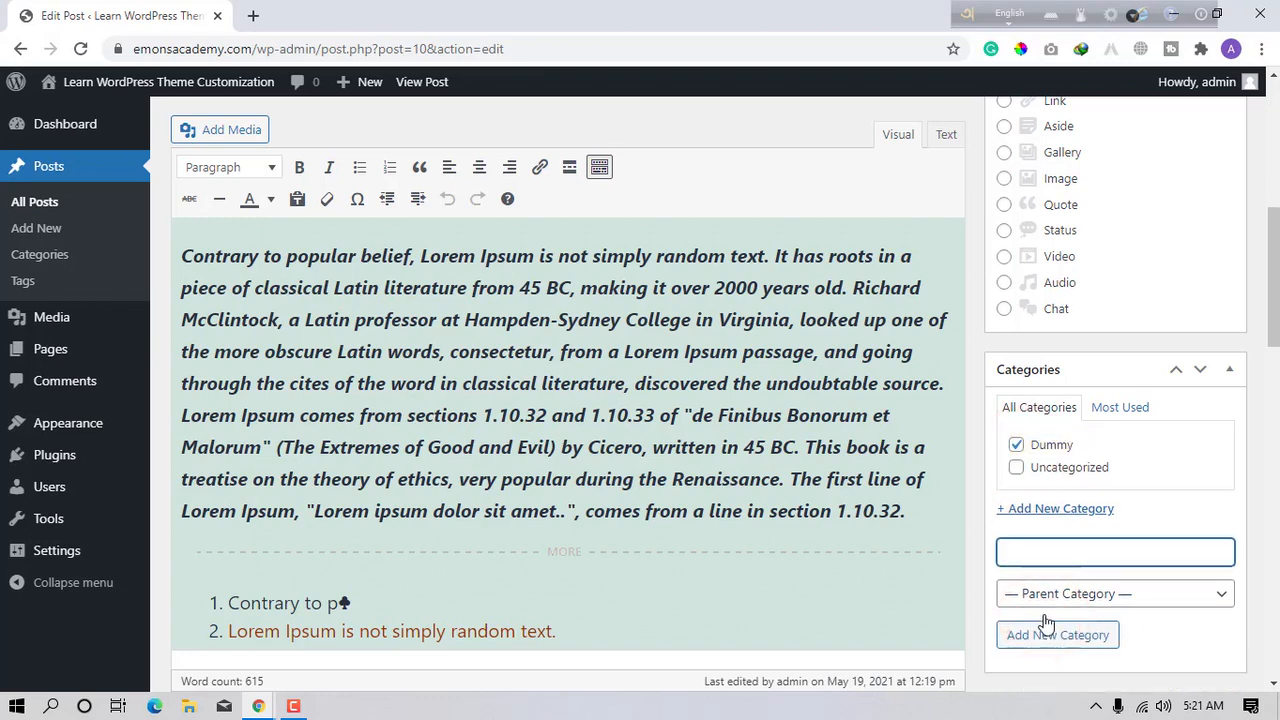
- Leave the tags empty and set the cyan-magenta wallpaper from the media library as the post's featured image
{"action": "scroll", "coordinate": [1045, 621], "scroll_direction": "down", "scroll_amount": 1}
{"action": "scroll", "coordinate": [1045, 621], "scroll_direction": "down", "scroll_amount": 2}
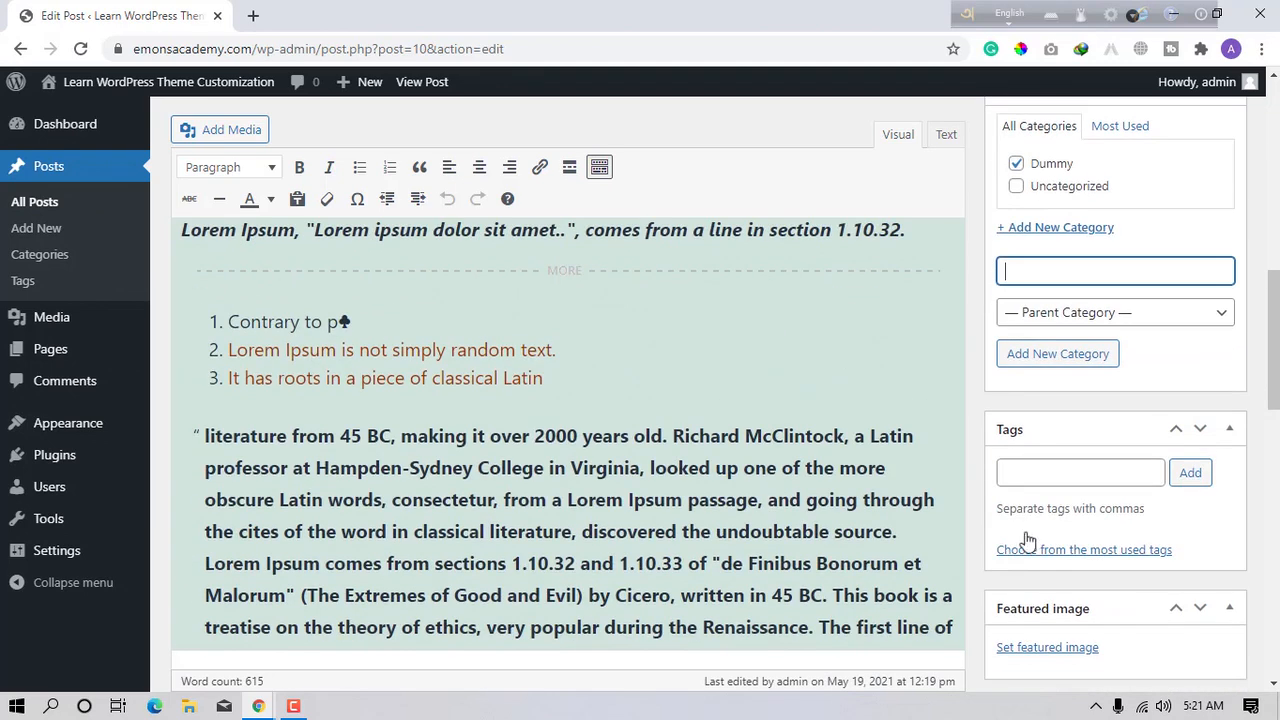
{"action": "left_click", "coordinate": [1013, 470]}
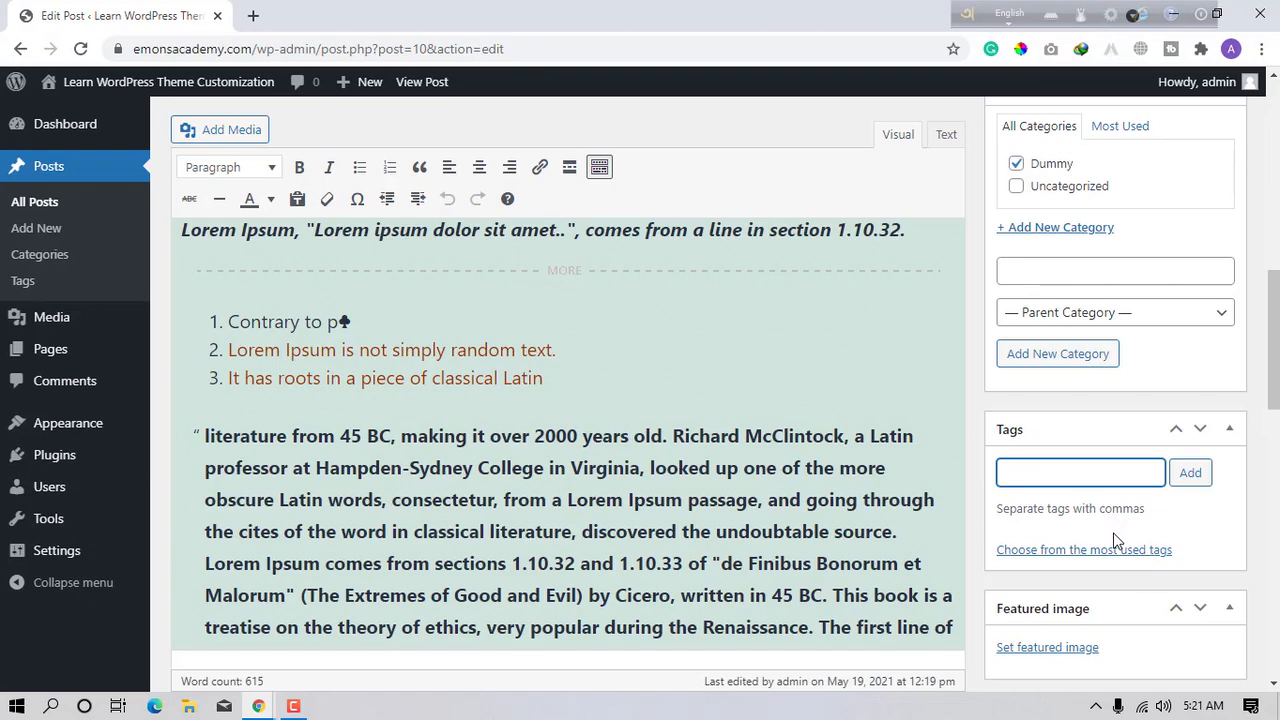
{"action": "scroll", "coordinate": [1110, 535], "scroll_direction": "down", "scroll_amount": 2}
{"action": "left_click", "coordinate": [1050, 624]}
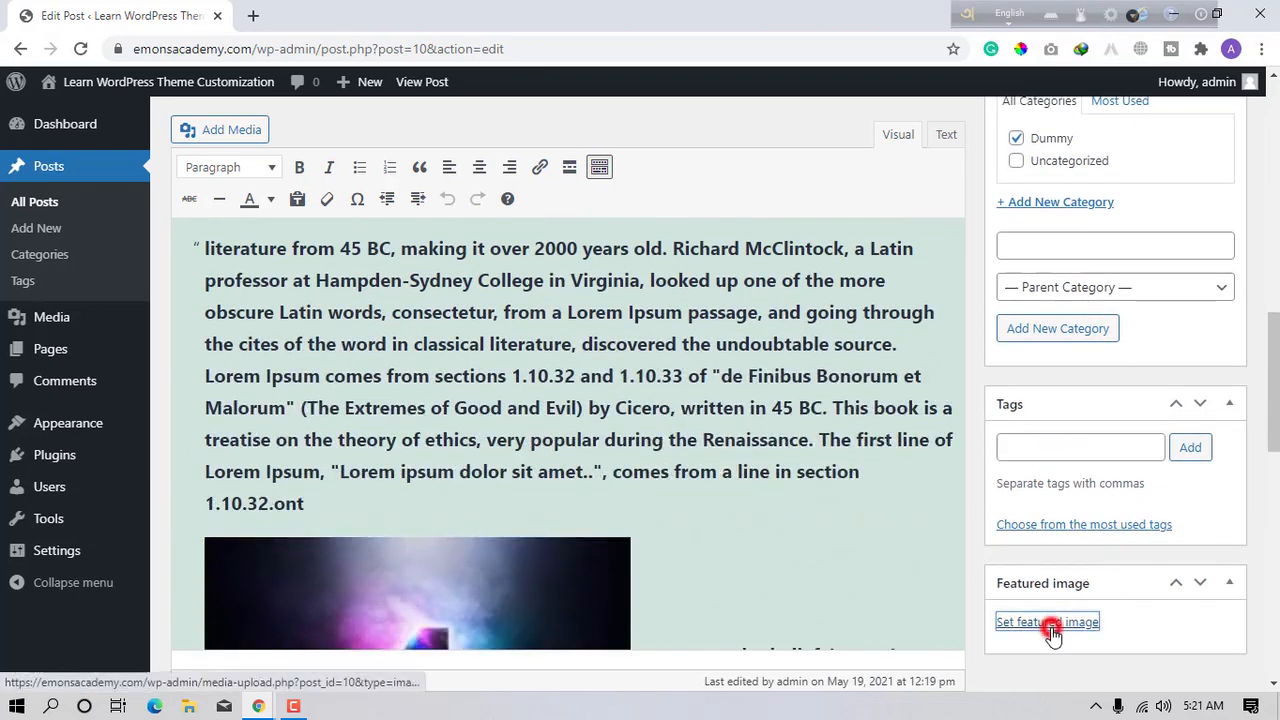
{"action": "left_click", "coordinate": [120, 344]}
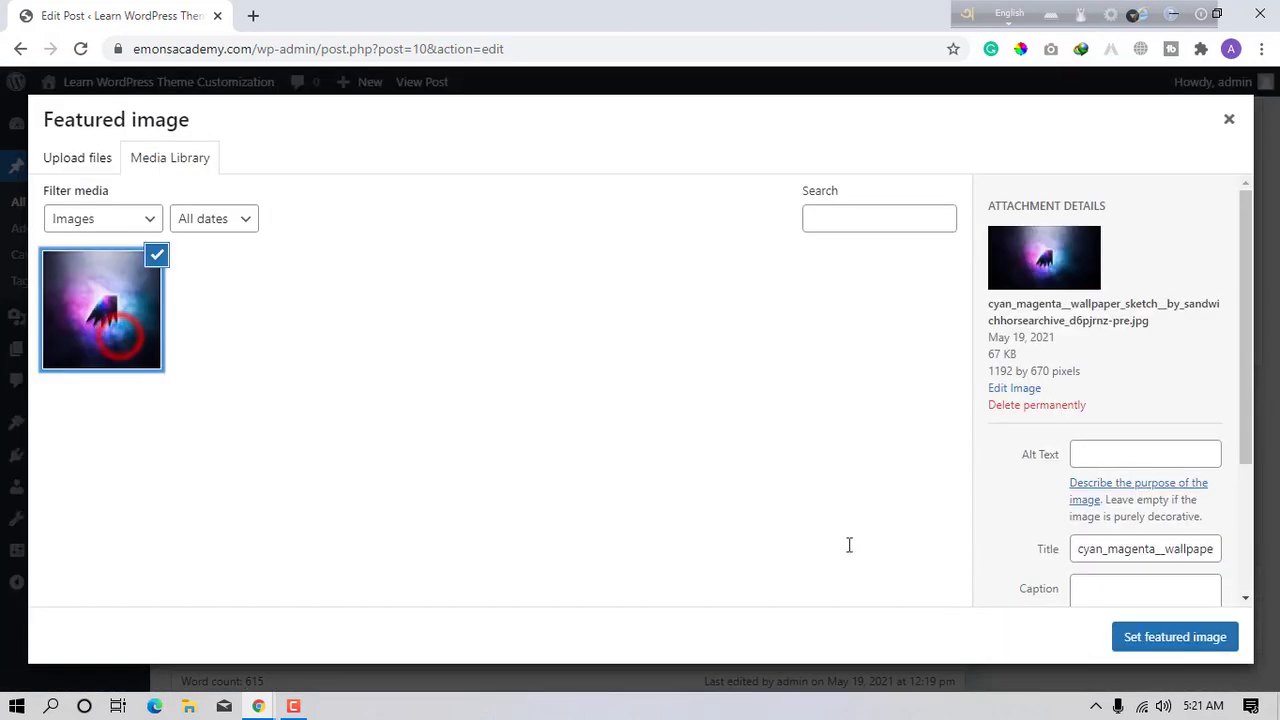
{"action": "left_click", "coordinate": [1186, 638]}
- Publish the post and open the live site's front page in a new browser tab
{"action": "scroll", "coordinate": [1194, 651], "scroll_direction": "down", "scroll_amount": 5}
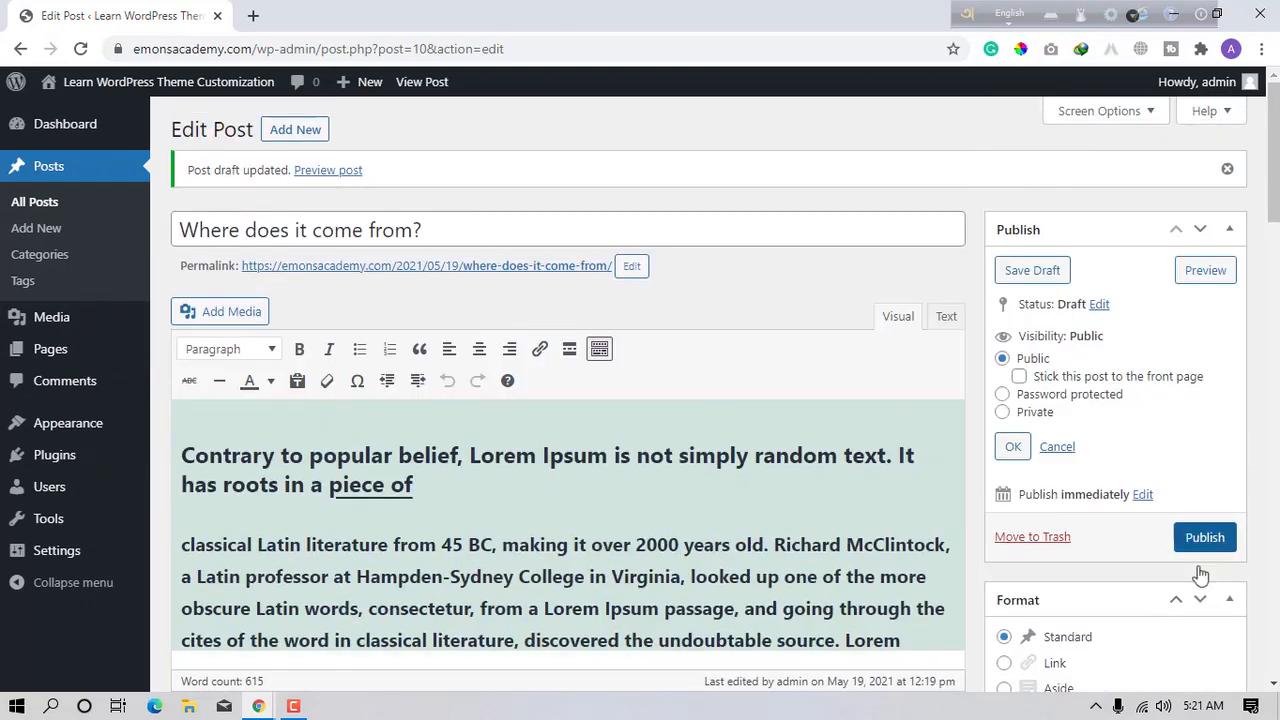
{"action": "left_click", "coordinate": [1197, 545]}
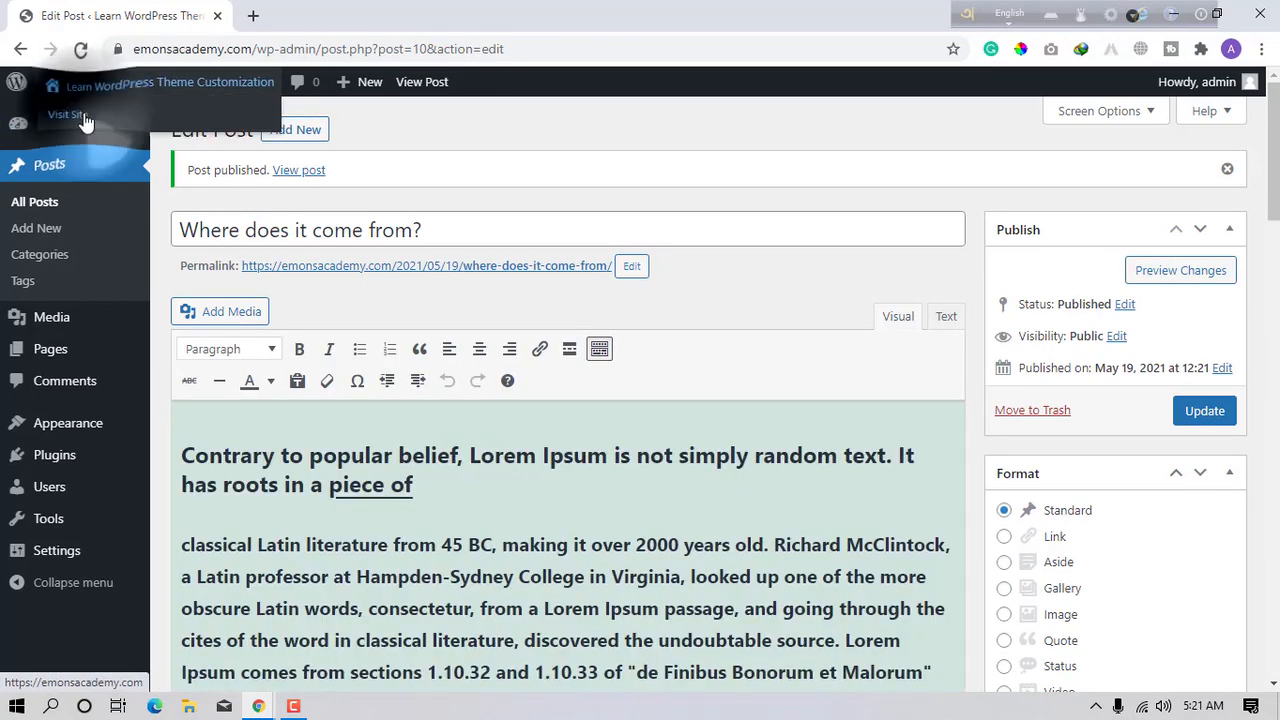
{"action": "right_click", "coordinate": [95, 115]}
{"action": "left_click", "coordinate": [105, 125]}
{"action": "left_click", "coordinate": [255, 14]}
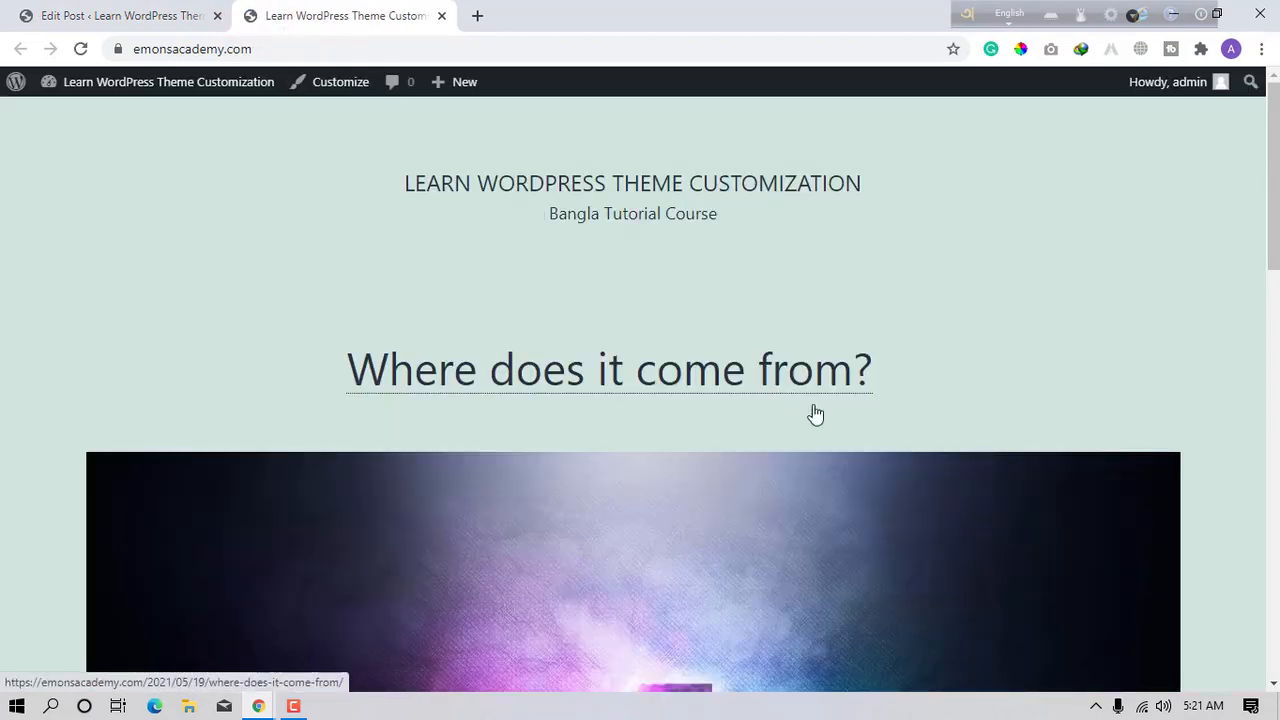
- Check the post's excerpt and category on the front page, and open the full post to examine its content
{"action": "scroll", "coordinate": [814, 413], "scroll_direction": "down", "scroll_amount": 6}
{"action": "scroll", "coordinate": [814, 413], "scroll_direction": "down", "scroll_amount": 4}
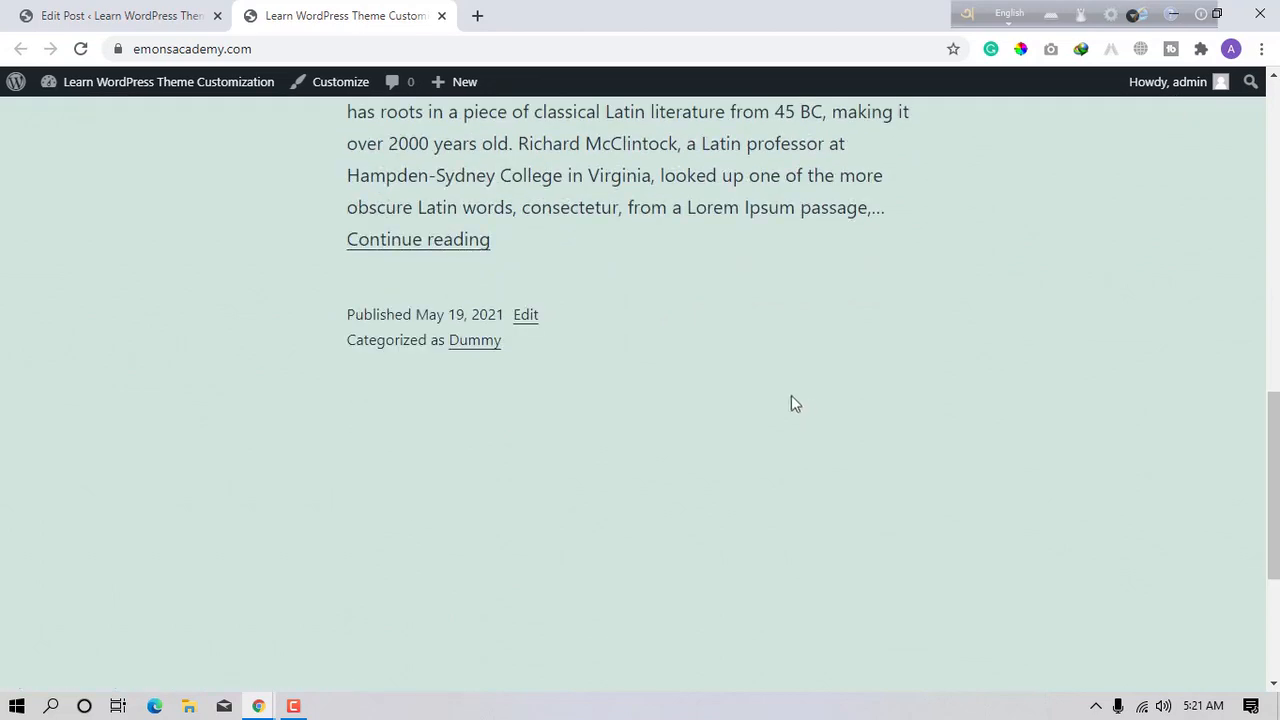
{"action": "left_click", "coordinate": [421, 244]}
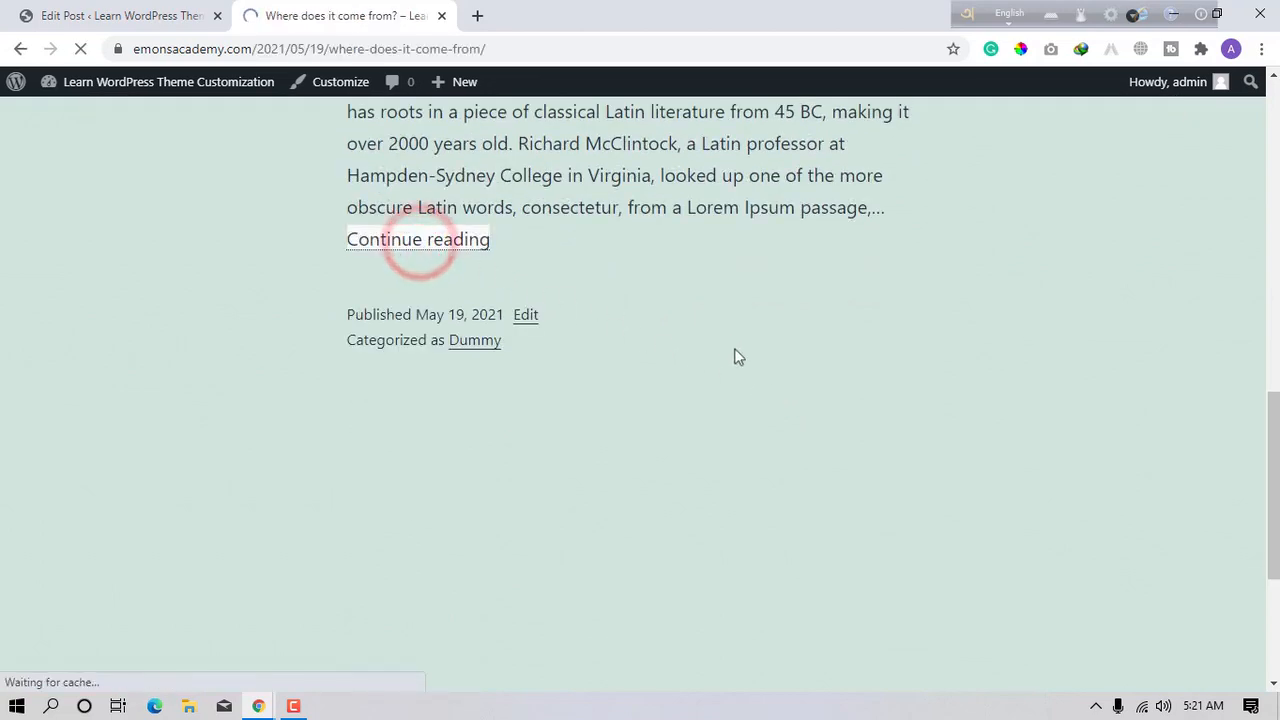
{"action": "scroll", "coordinate": [743, 355], "scroll_direction": "down", "scroll_amount": 4}
{"action": "scroll", "coordinate": [743, 358], "scroll_direction": "down", "scroll_amount": 10}
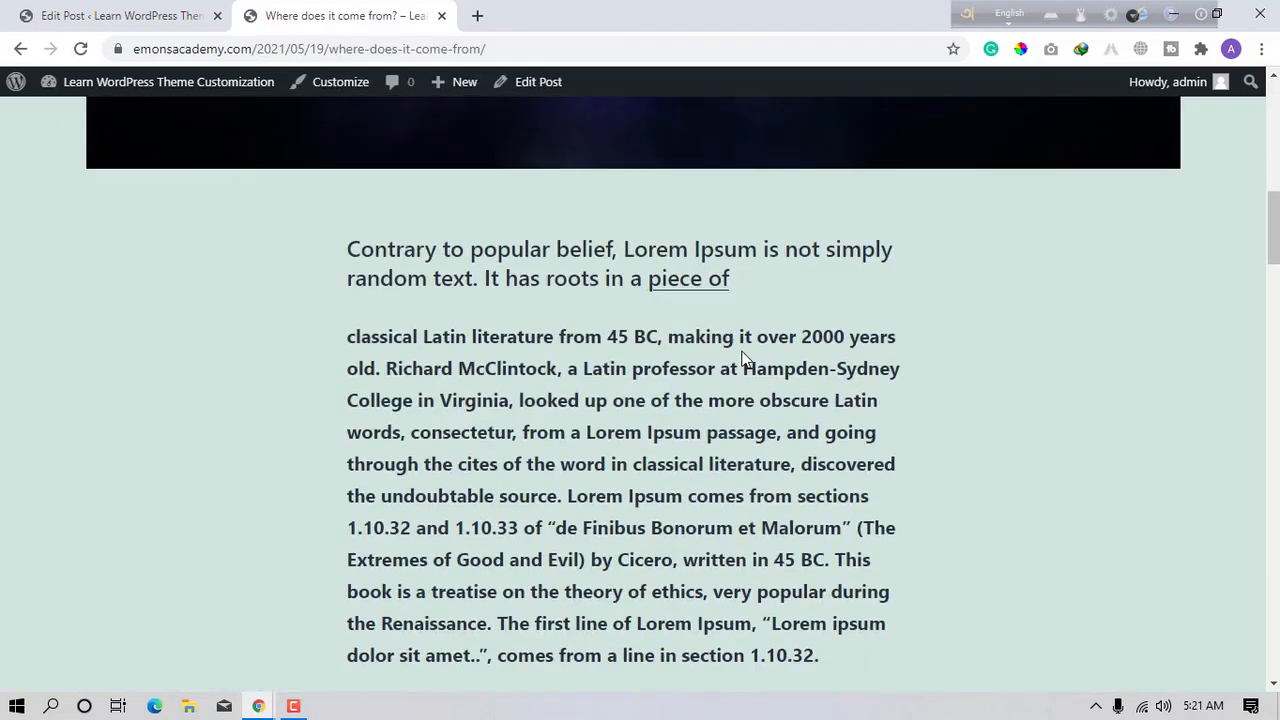
- Examine the rest of the published post on the live site, down to its publish date and category line
{"action": "scroll", "coordinate": [608, 393], "scroll_direction": "down", "scroll_amount": 5}
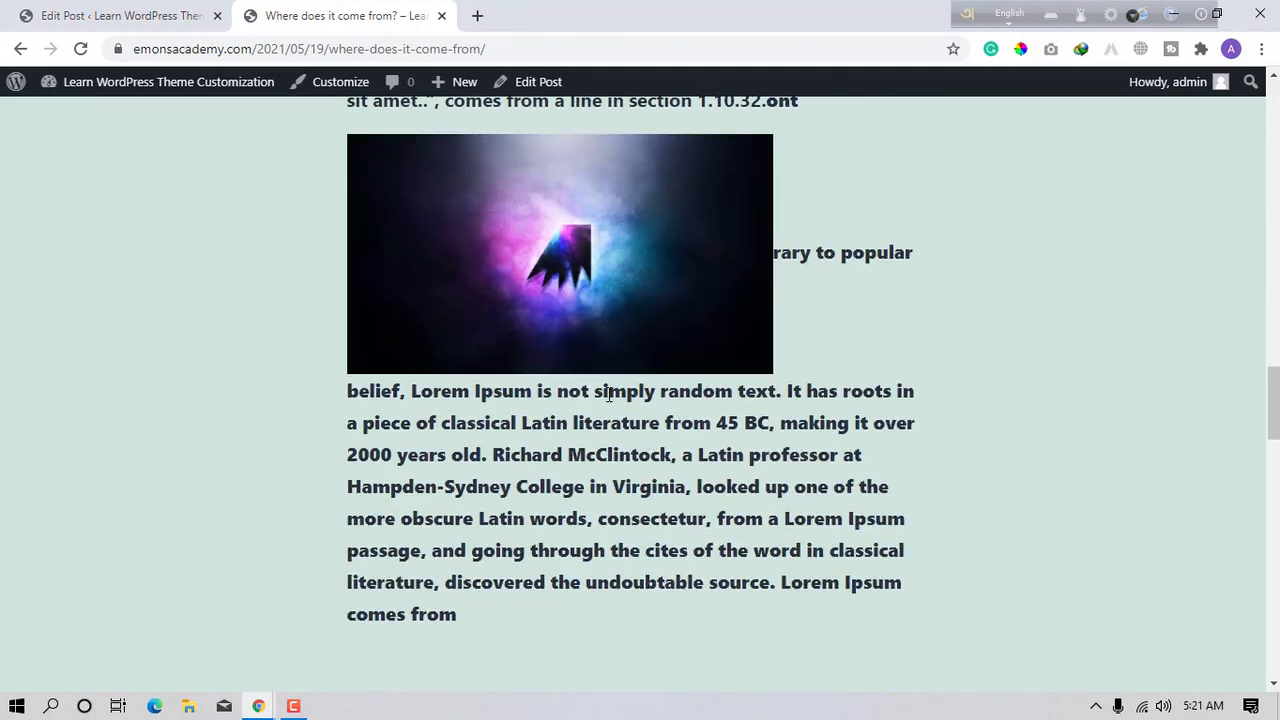
{"action": "scroll", "coordinate": [580, 398], "scroll_direction": "down", "scroll_amount": 10}
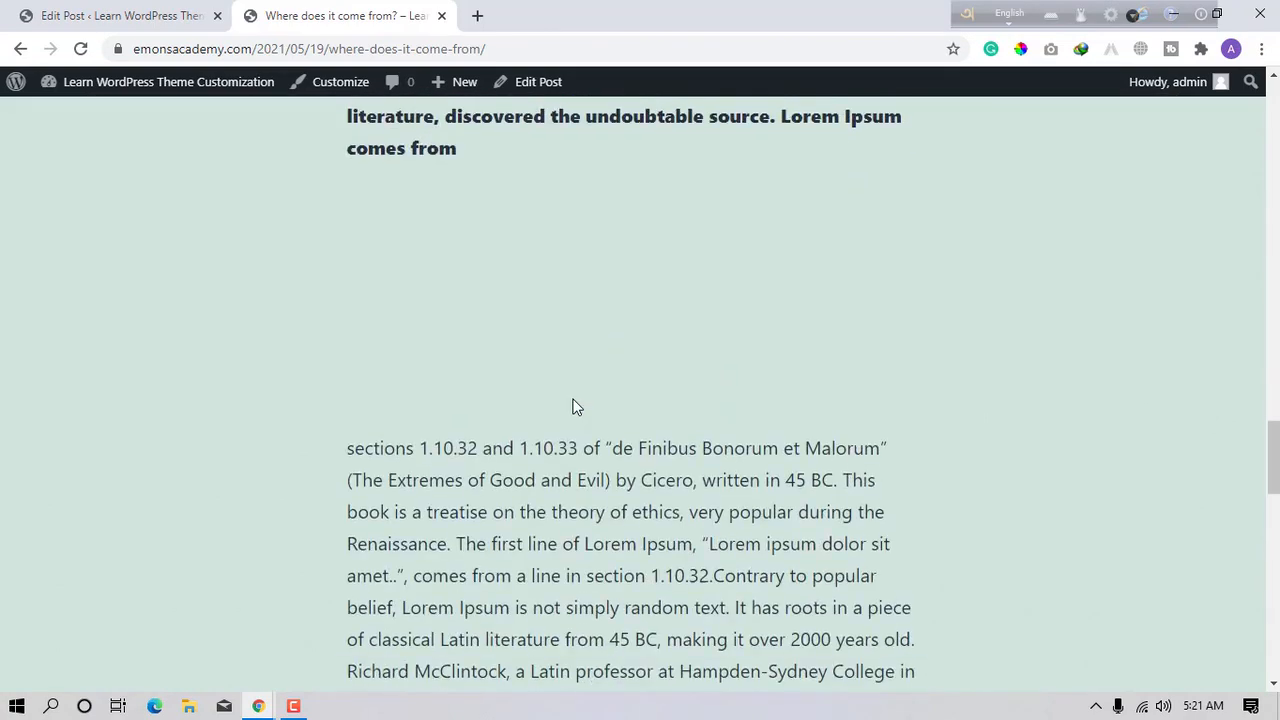
{"action": "left_click_drag", "start_coordinate": [410, 515], "coordinate": [352, 437]}
{"action": "left_click", "coordinate": [716, 468]}
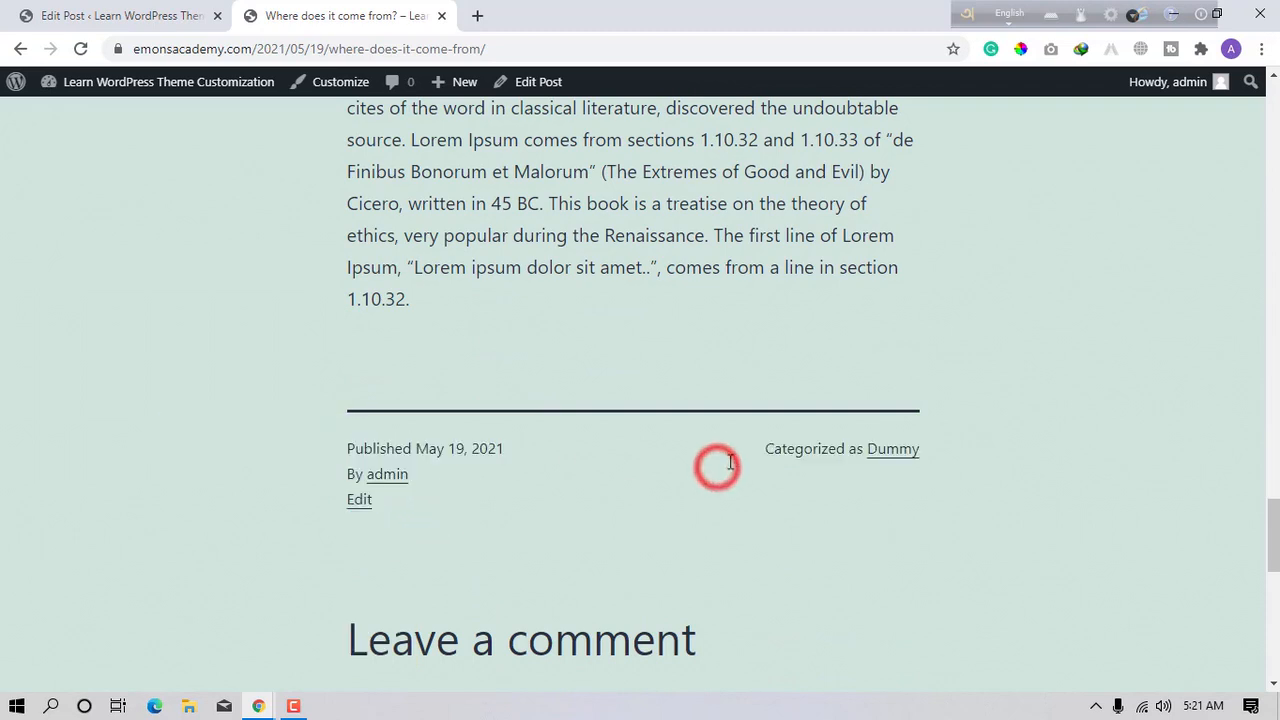
{"action": "left_click_drag", "start_coordinate": [750, 449], "coordinate": [886, 458]}
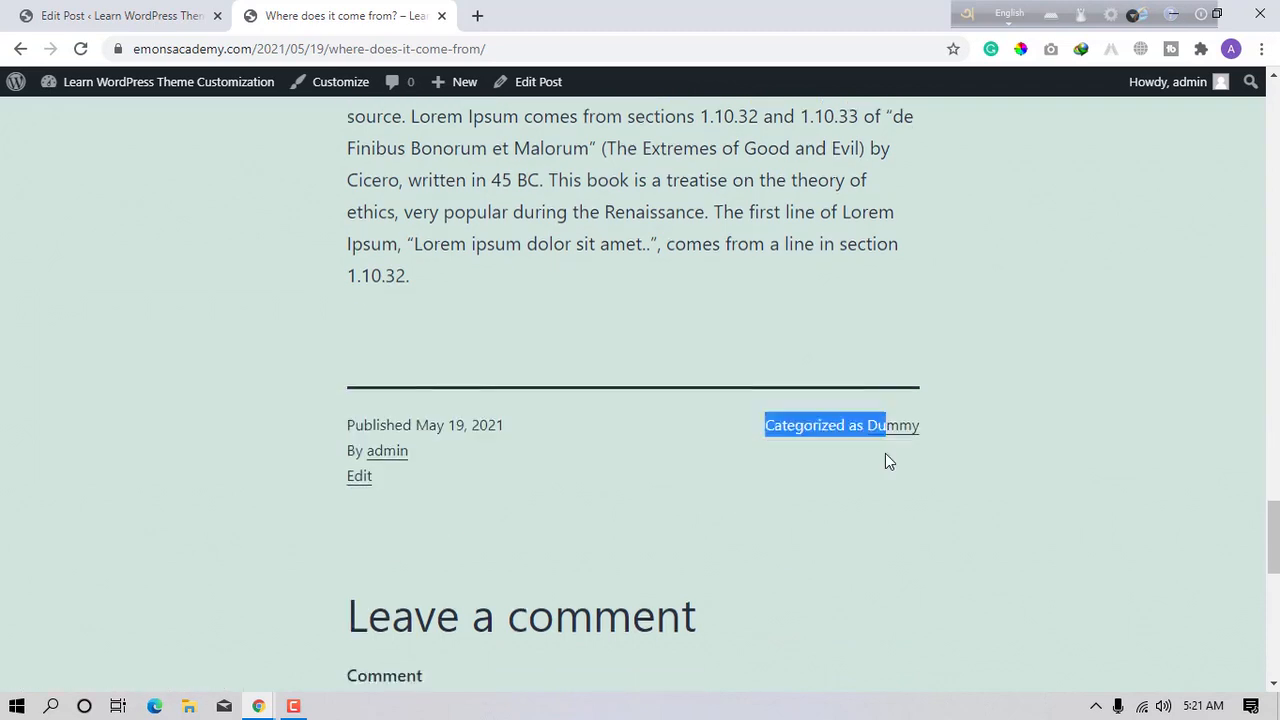
{"action": "scroll", "coordinate": [886, 457], "scroll_direction": "down", "scroll_amount": 3}
{"action": "scroll", "coordinate": [404, 176], "scroll_direction": "up", "scroll_amount": 5}
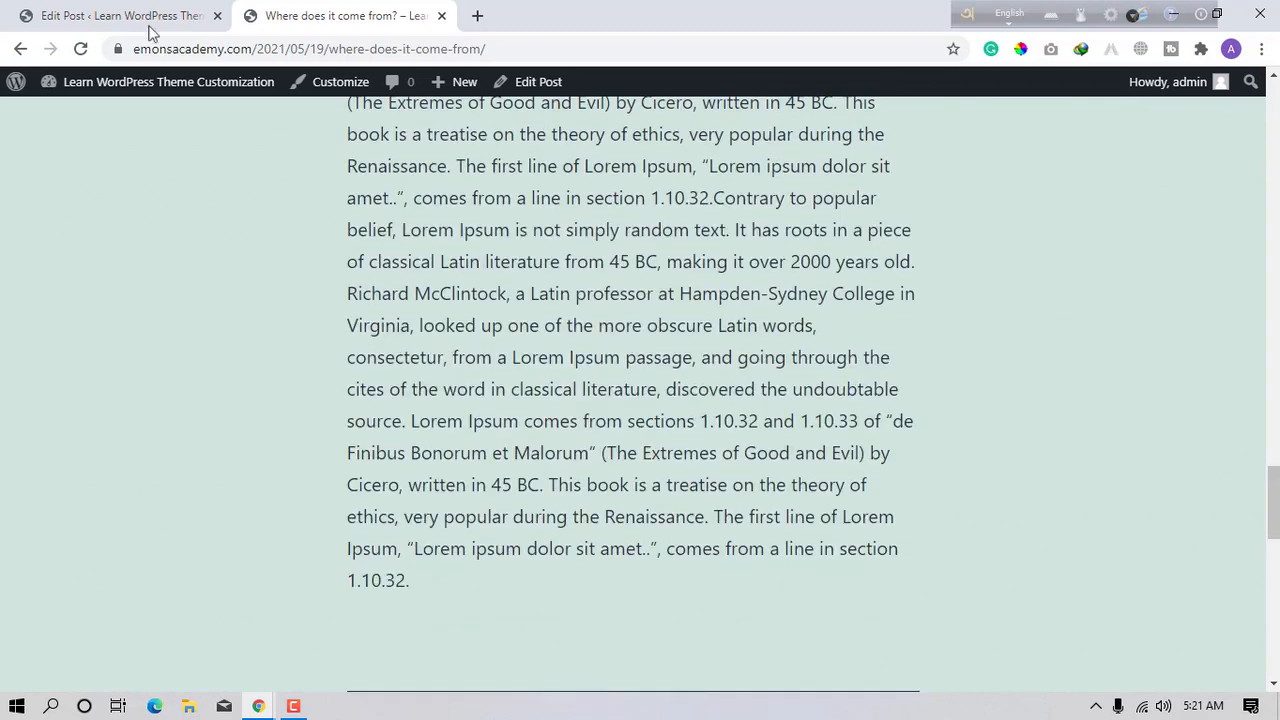
- Change the post's visibility to Password protected, enter a post password, and update the post
{"action": "left_click", "coordinate": [111, 15]}
{"action": "left_click", "coordinate": [1116, 336]}
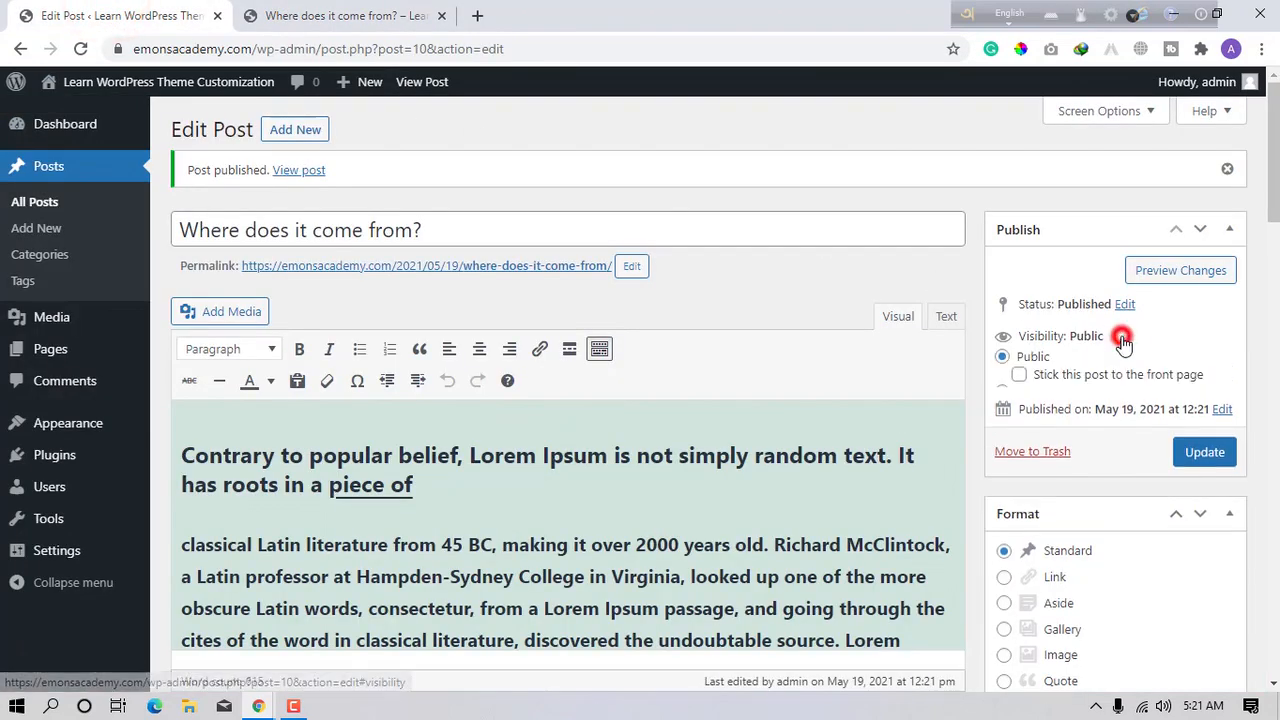
{"action": "left_click", "coordinate": [1037, 394]}
{"action": "left_click", "coordinate": [1043, 416]}
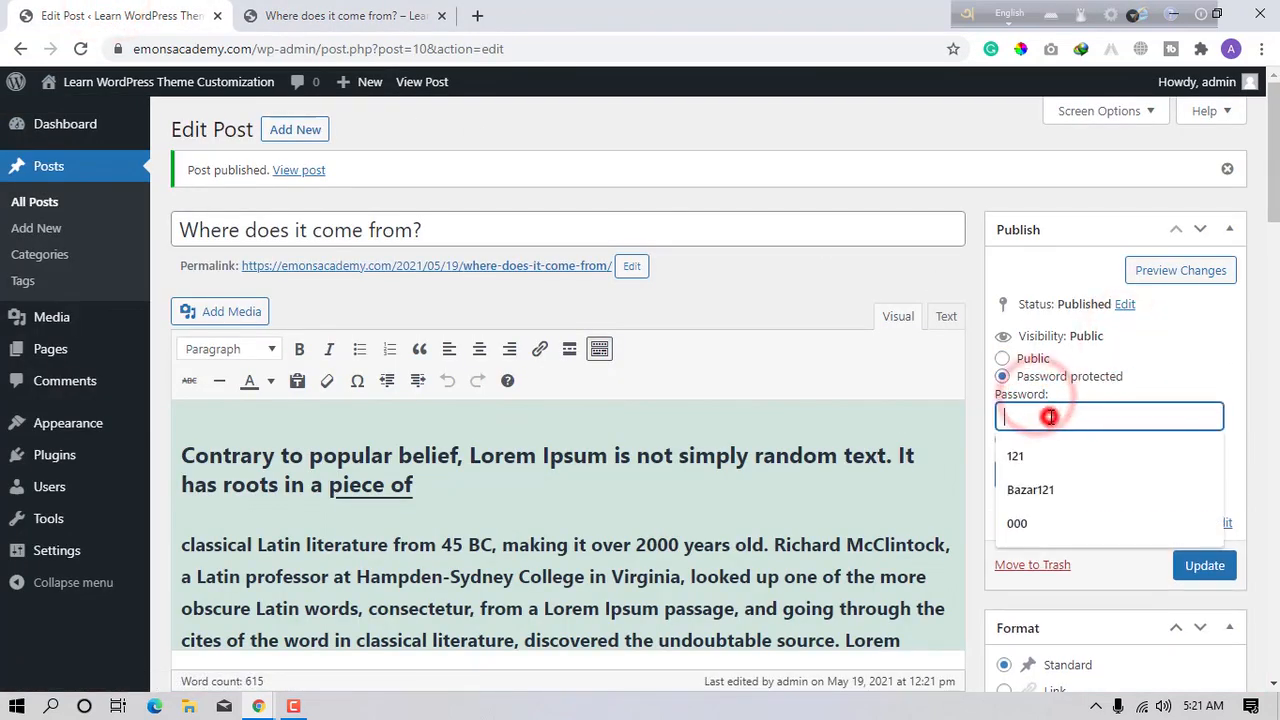
{"action": "left_click", "coordinate": [1043, 452]}
{"action": "left_click", "coordinate": [1013, 476]}
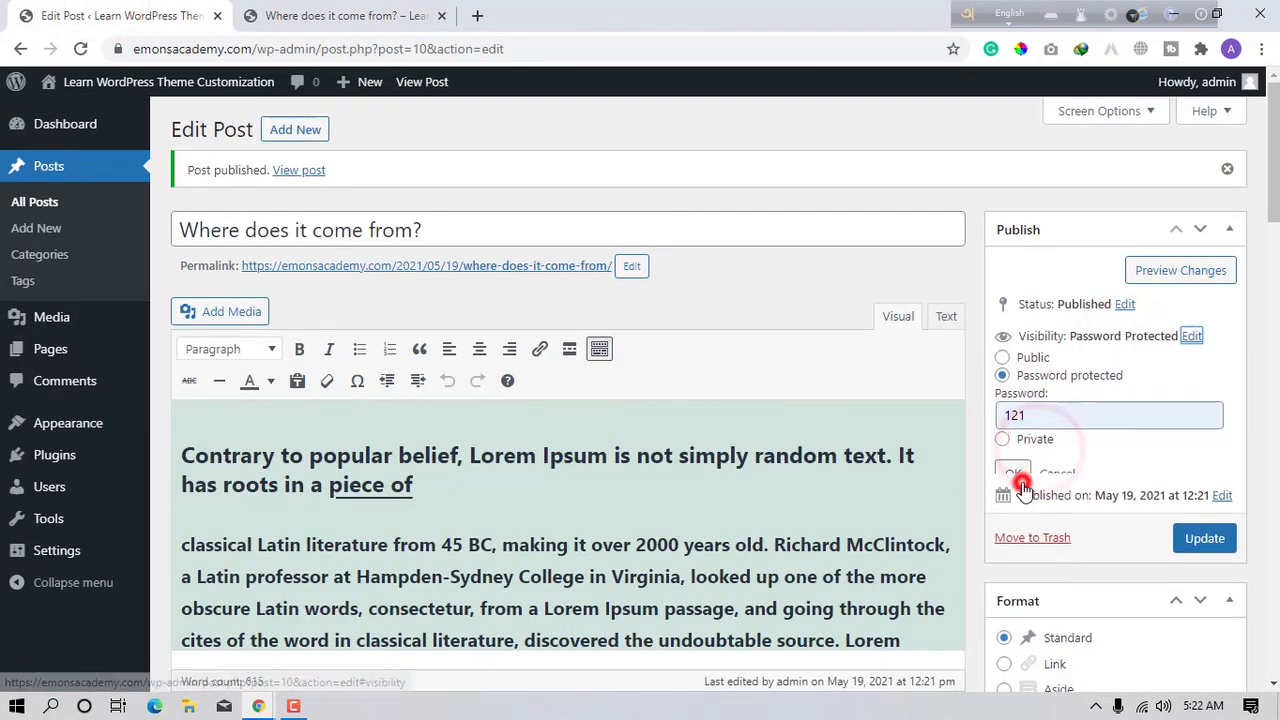
{"action": "left_click", "coordinate": [1190, 428]}
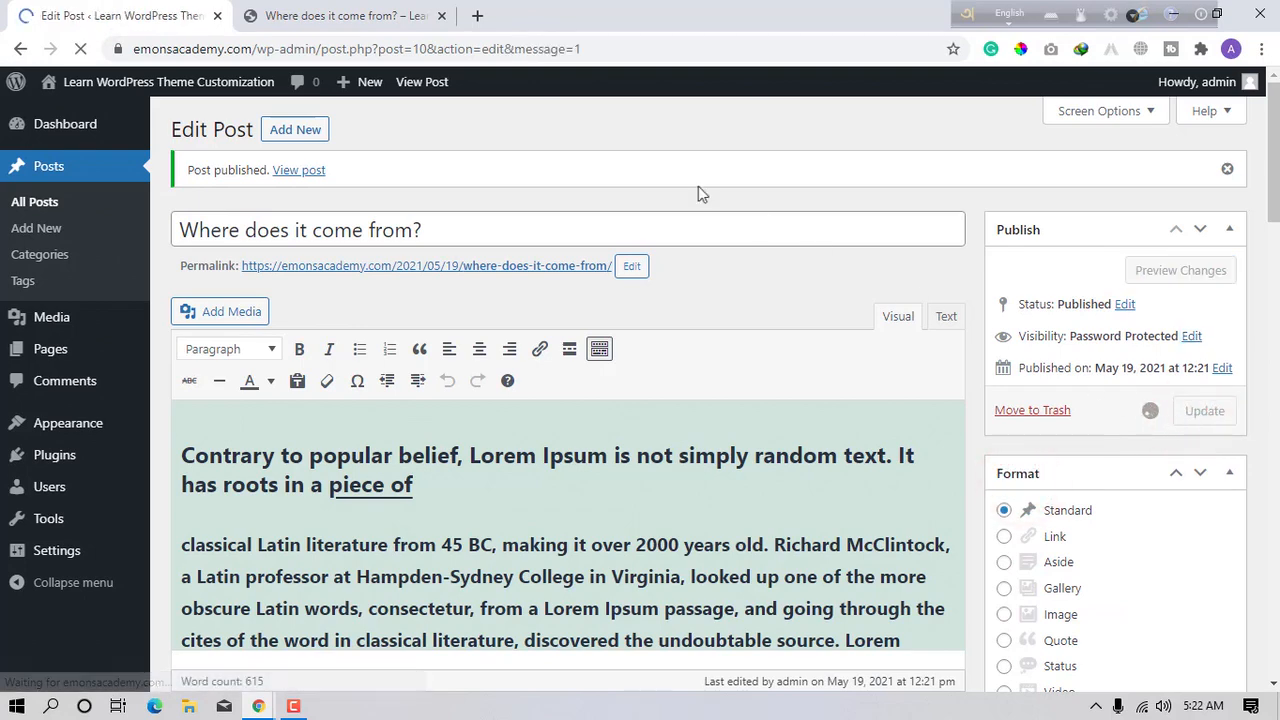
- Reload the post on the live site and submit the post password to unlock its content
{"action": "left_click", "coordinate": [322, 10]}
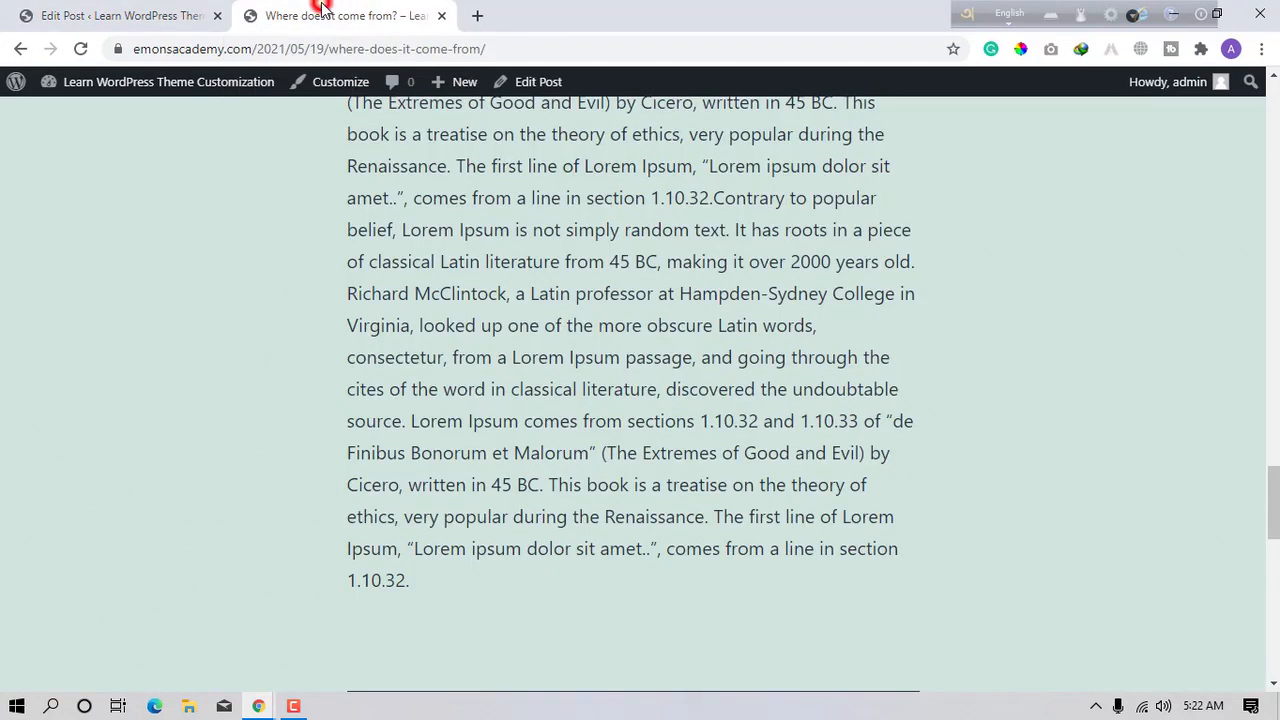
{"action": "left_click", "coordinate": [77, 50]}
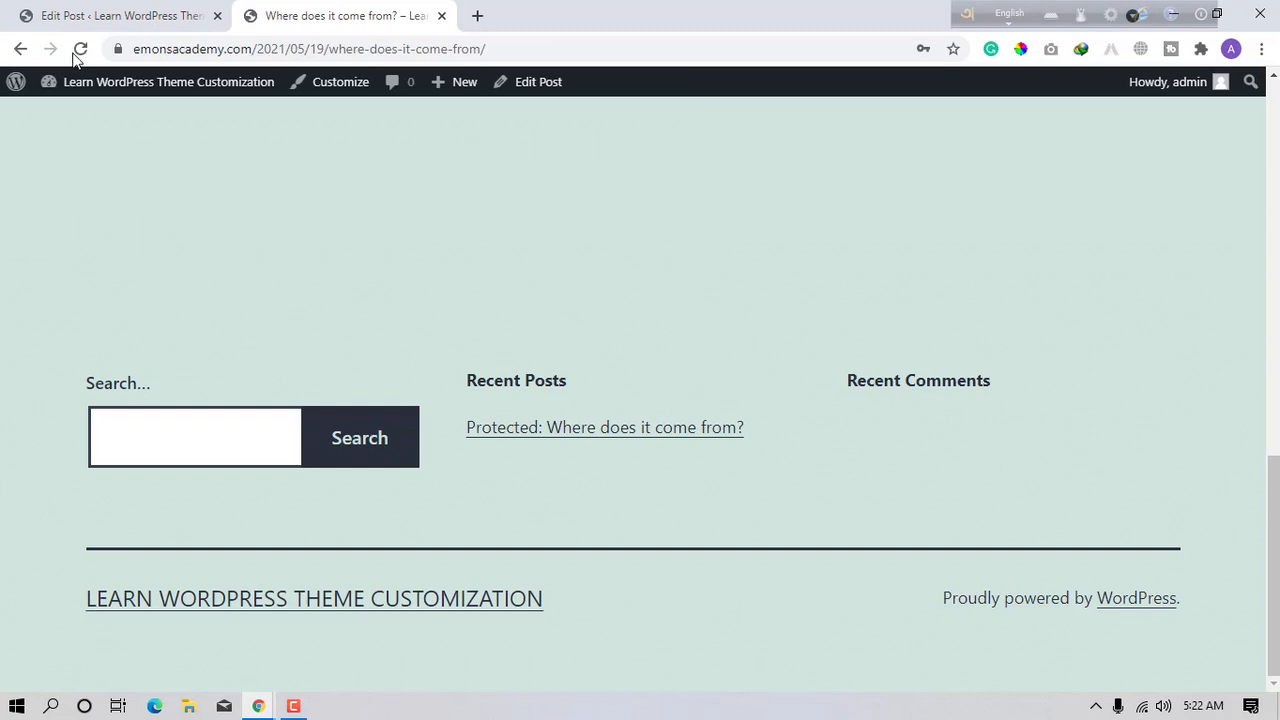
{"action": "scroll", "coordinate": [77, 61], "scroll_direction": "up", "scroll_amount": 8}
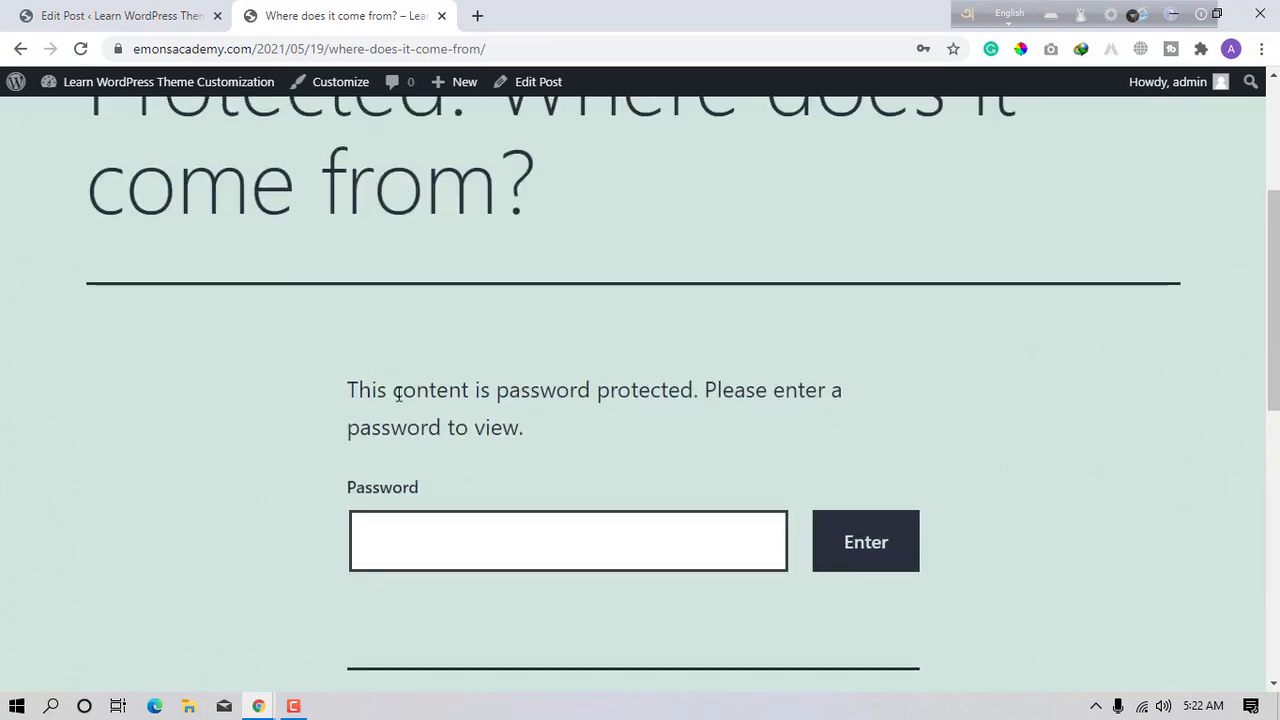
{"action": "left_click_drag", "start_coordinate": [403, 400], "coordinate": [671, 414]}
{"action": "left_click", "coordinate": [600, 540]}
{"action": "key", "text": "Up"}
{"action": "type", "text": "•••"}
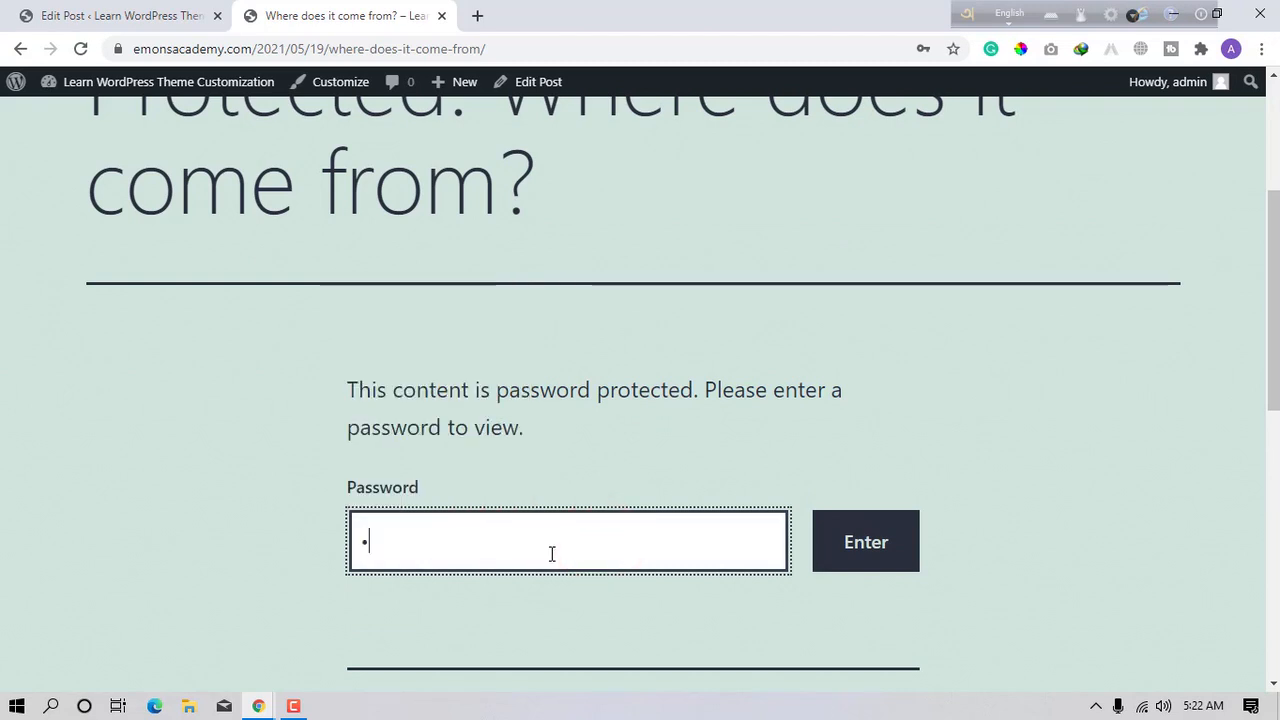
{"action": "left_click", "coordinate": [888, 547]}
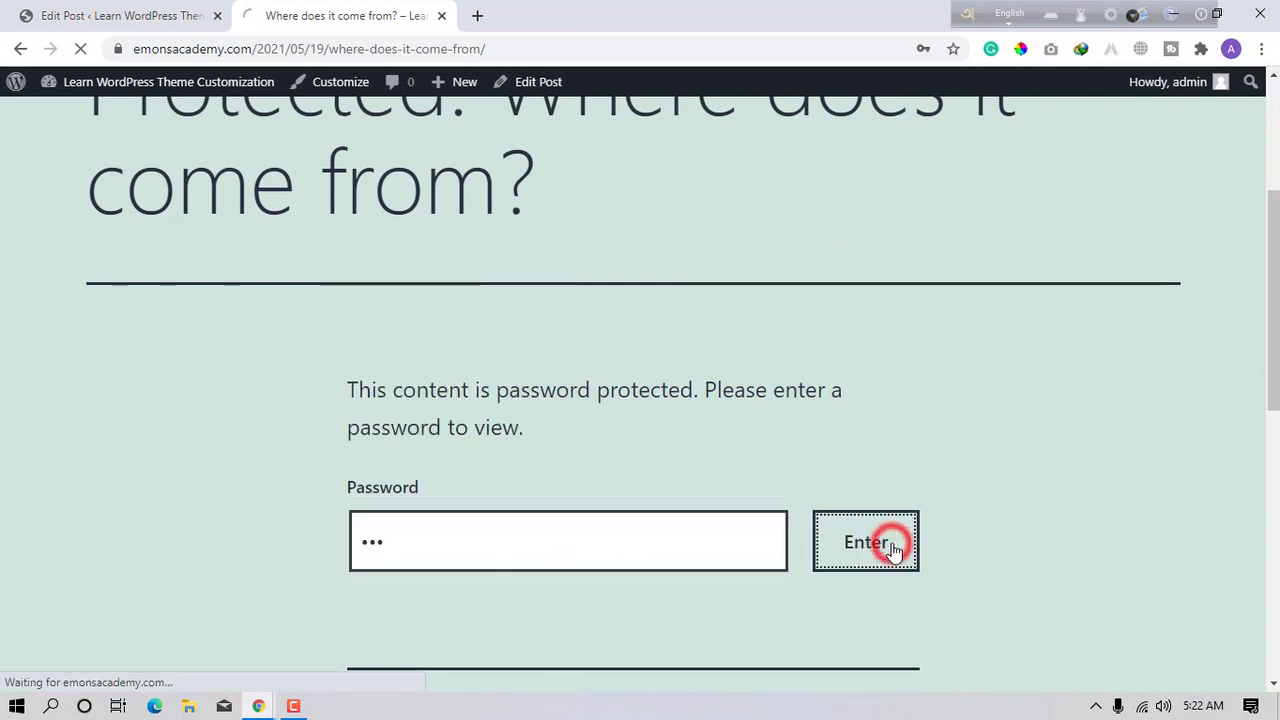
- Decline the browser's offer to update the saved password and look through the unlocked post's content
{"action": "scroll", "coordinate": [897, 550], "scroll_direction": "down", "scroll_amount": 5}
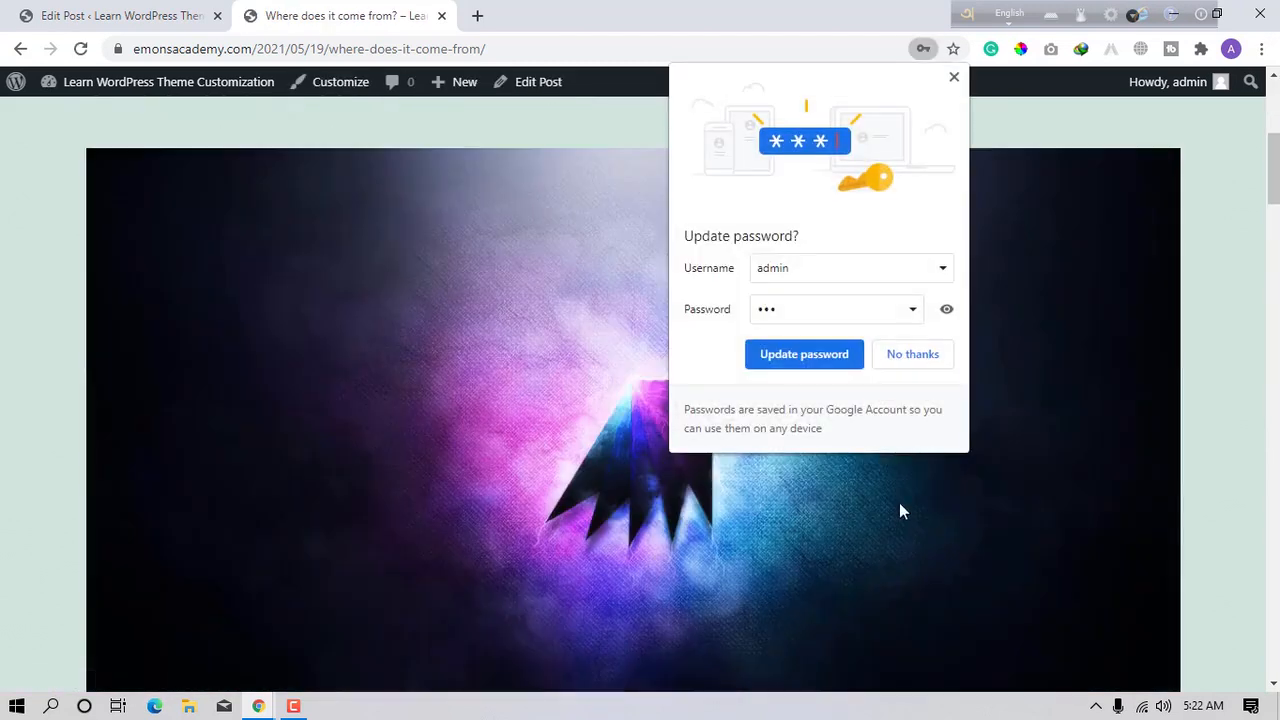
{"action": "left_click", "coordinate": [926, 363]}
{"action": "scroll", "coordinate": [925, 363], "scroll_direction": "down", "scroll_amount": 15}
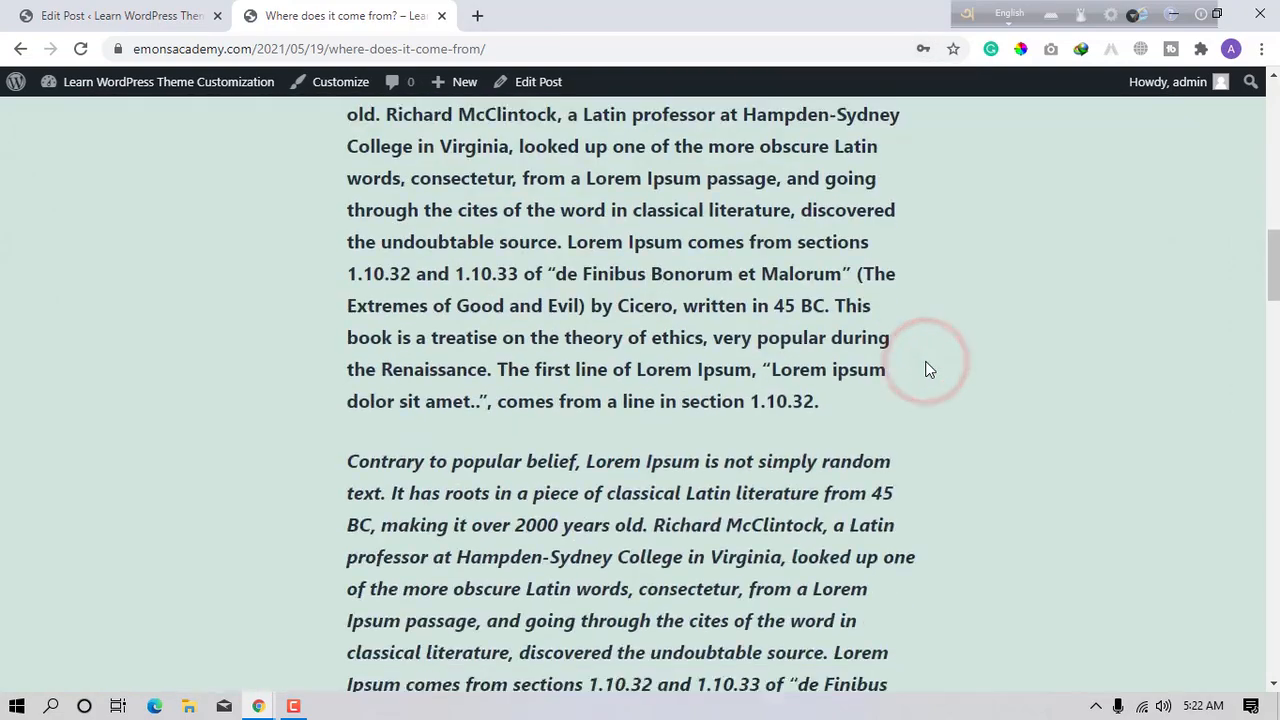
{"action": "scroll", "coordinate": [923, 373], "scroll_direction": "down", "scroll_amount": 5}
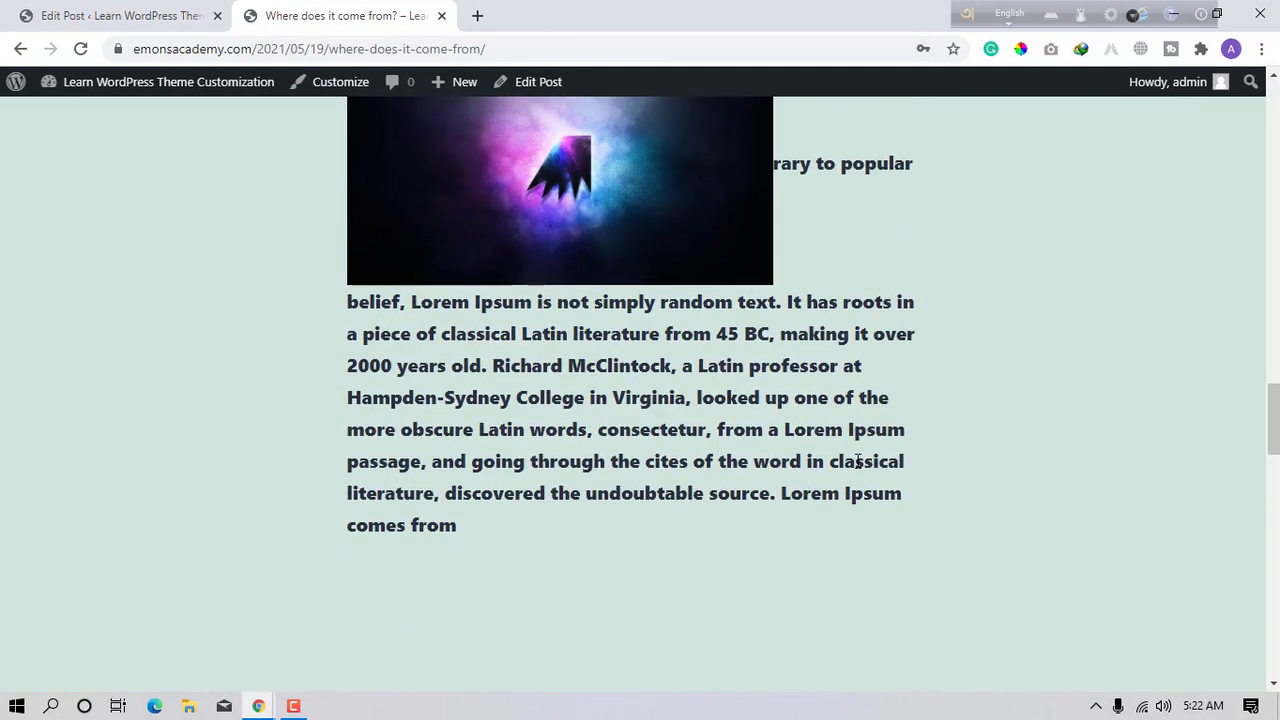
- Return to the admin list of all posts and examine the Quick Edit options and status choices of "Where does it come from?"
{"action": "left_click", "coordinate": [138, 12]}
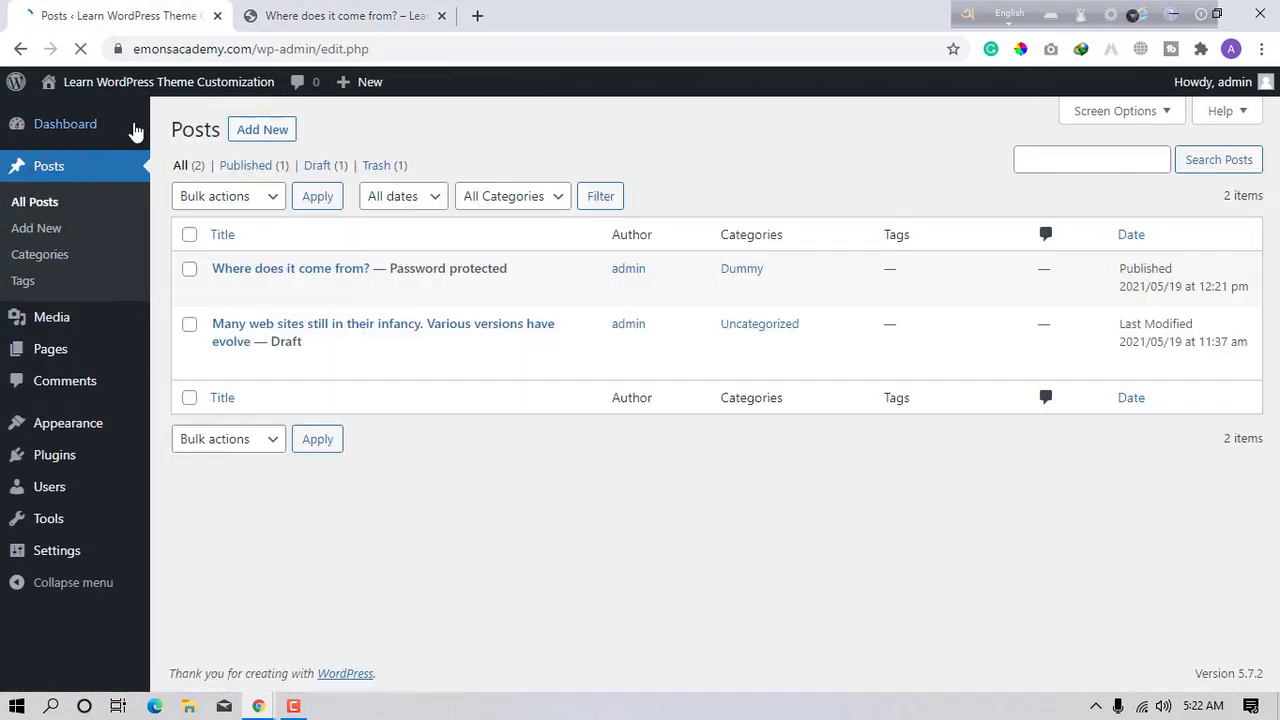
{"action": "mouse_move", "coordinate": [135, 131]}
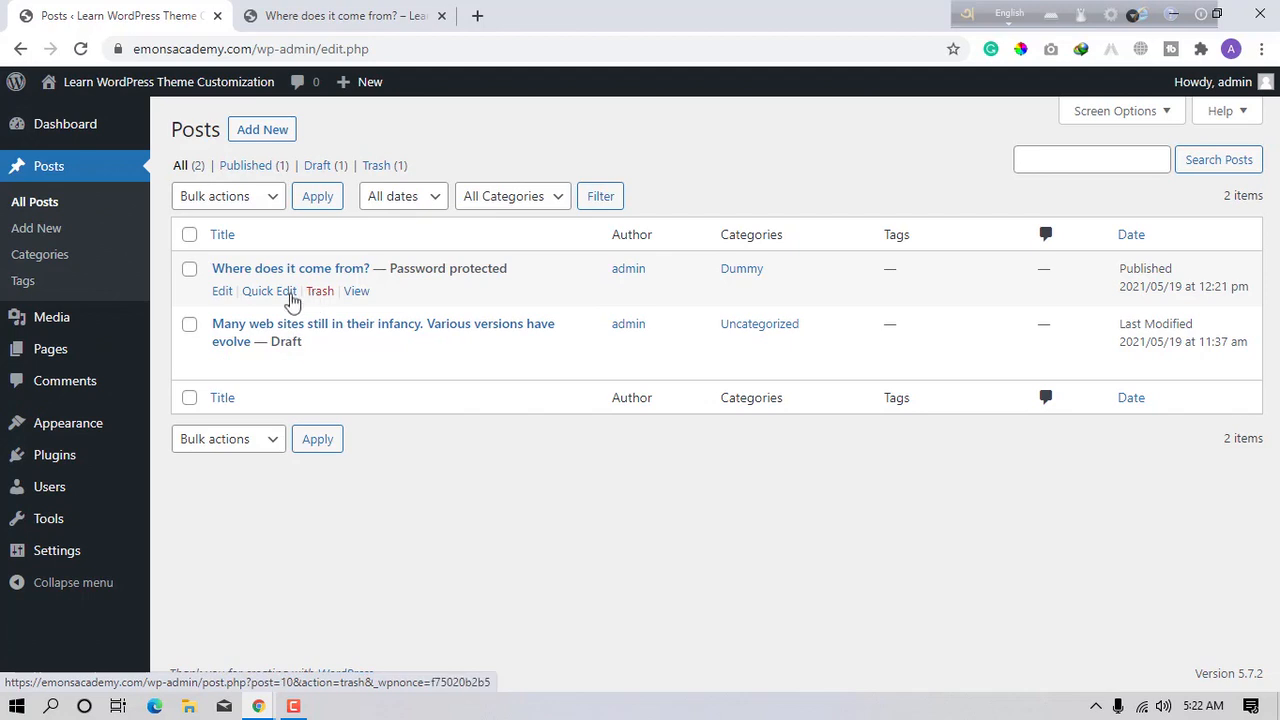
{"action": "left_click", "coordinate": [288, 292]}
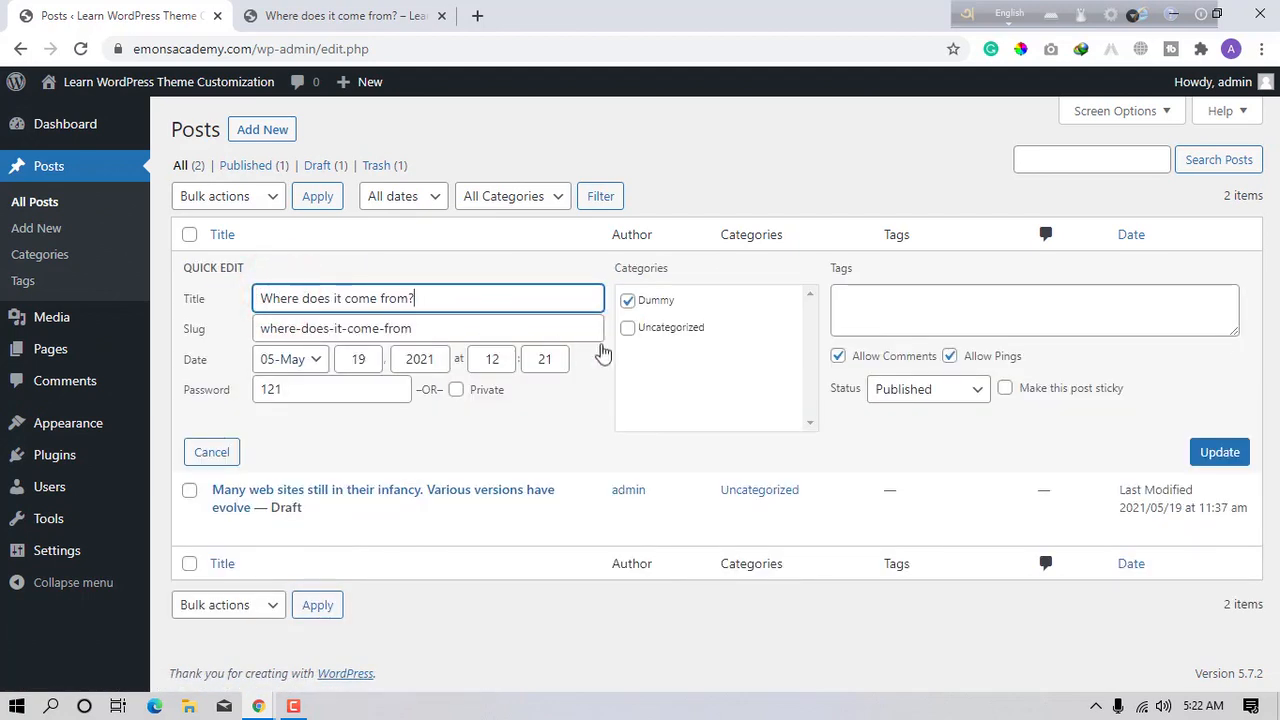
{"action": "left_click", "coordinate": [925, 392]}
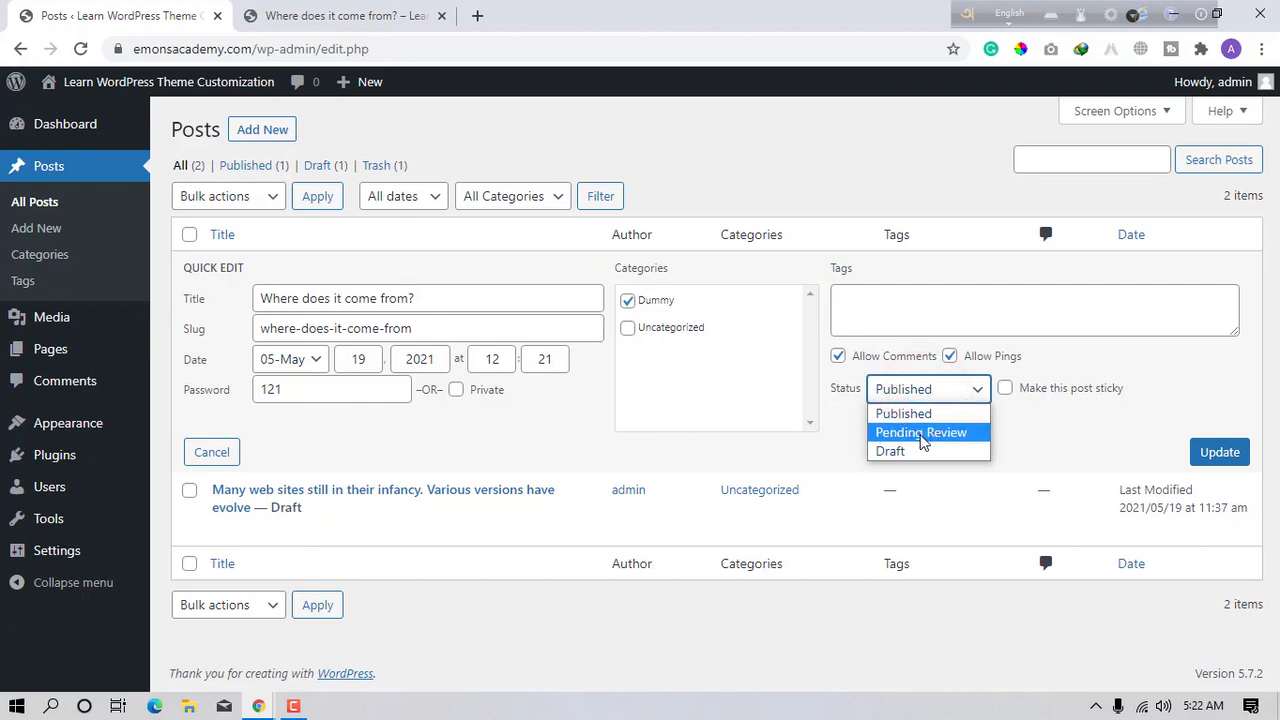
{"action": "left_click", "coordinate": [752, 350]}
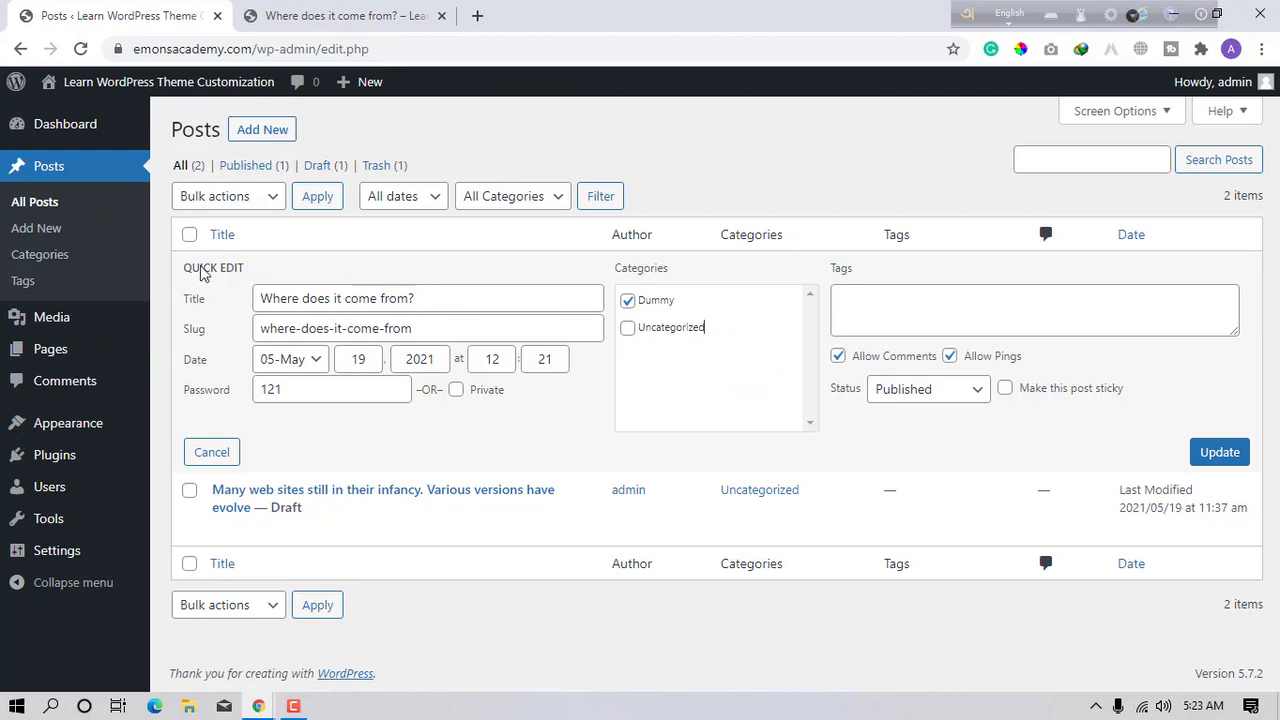
- Create a post category named Bangla News with the slug Bangla News and no parent category
{"action": "left_click", "coordinate": [80, 257]}
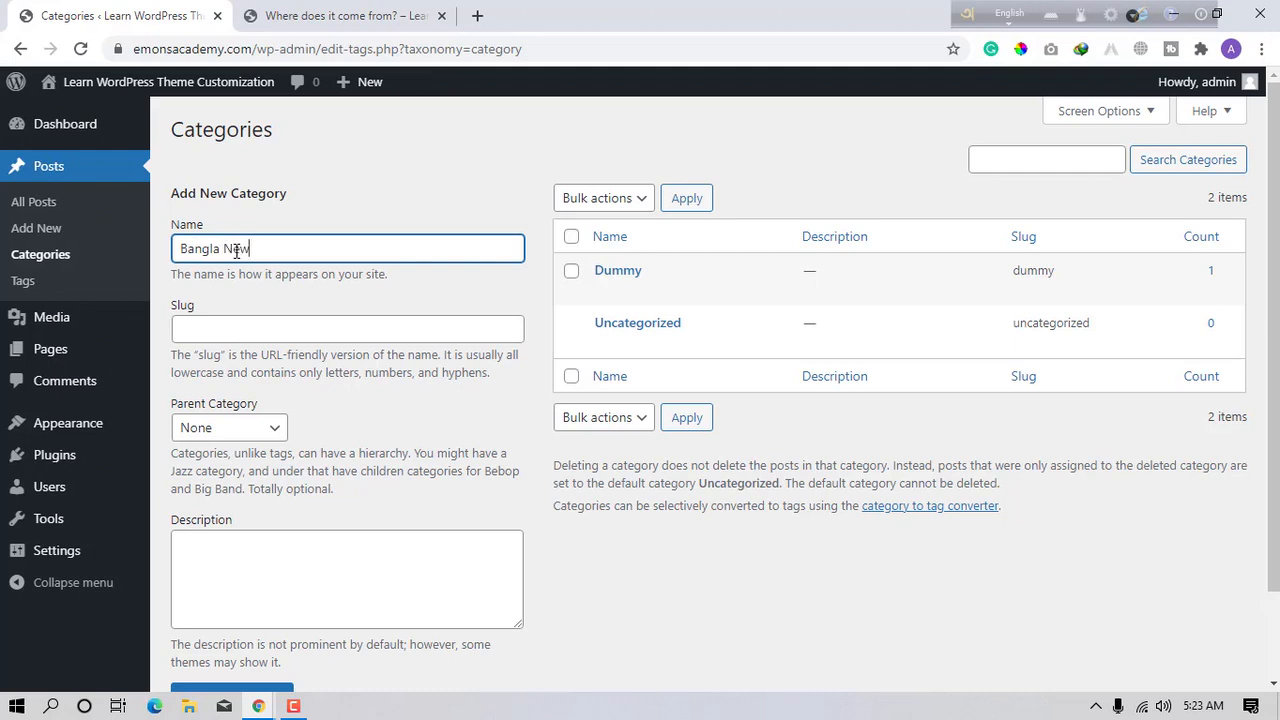
{"action": "triple_click", "coordinate": [289, 251]}
{"action": "key", "text": "ctrl+c"}
{"action": "left_click", "coordinate": [224, 321]}
{"action": "key", "text": "ctrl+v"}
{"action": "scroll", "coordinate": [224, 325], "scroll_direction": "down", "scroll_amount": 2}
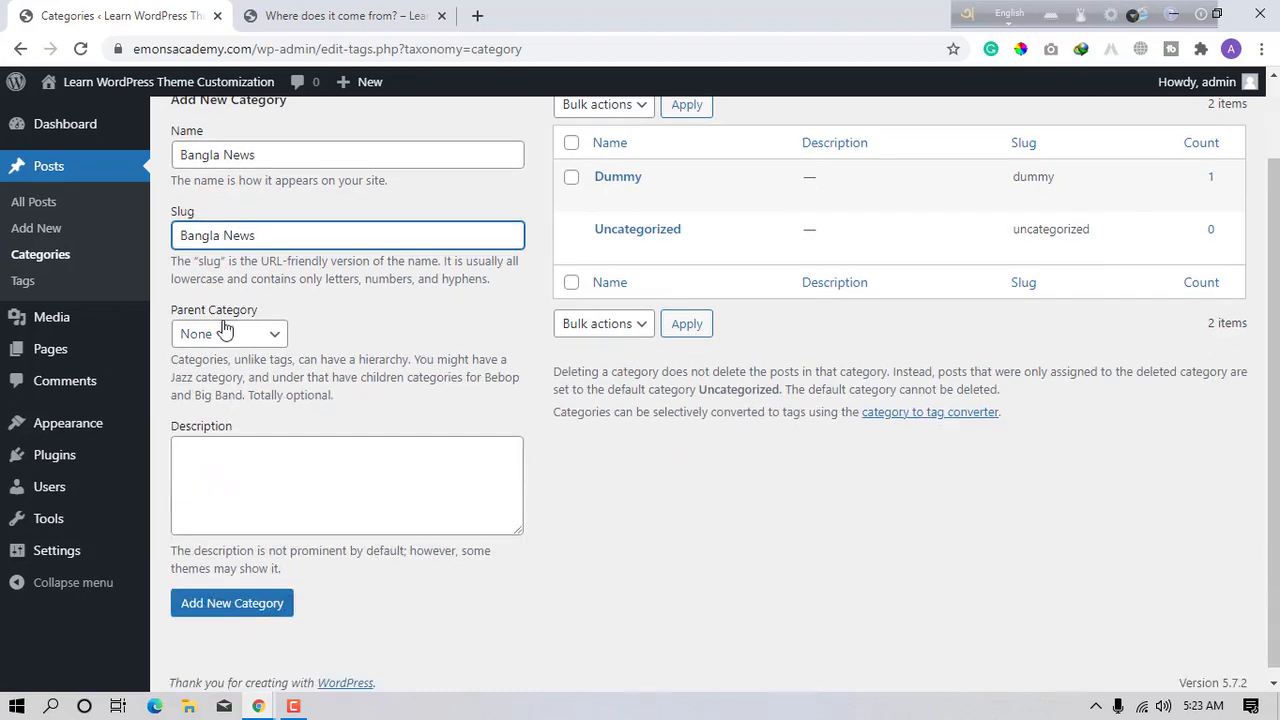
{"action": "left_click", "coordinate": [240, 612]}
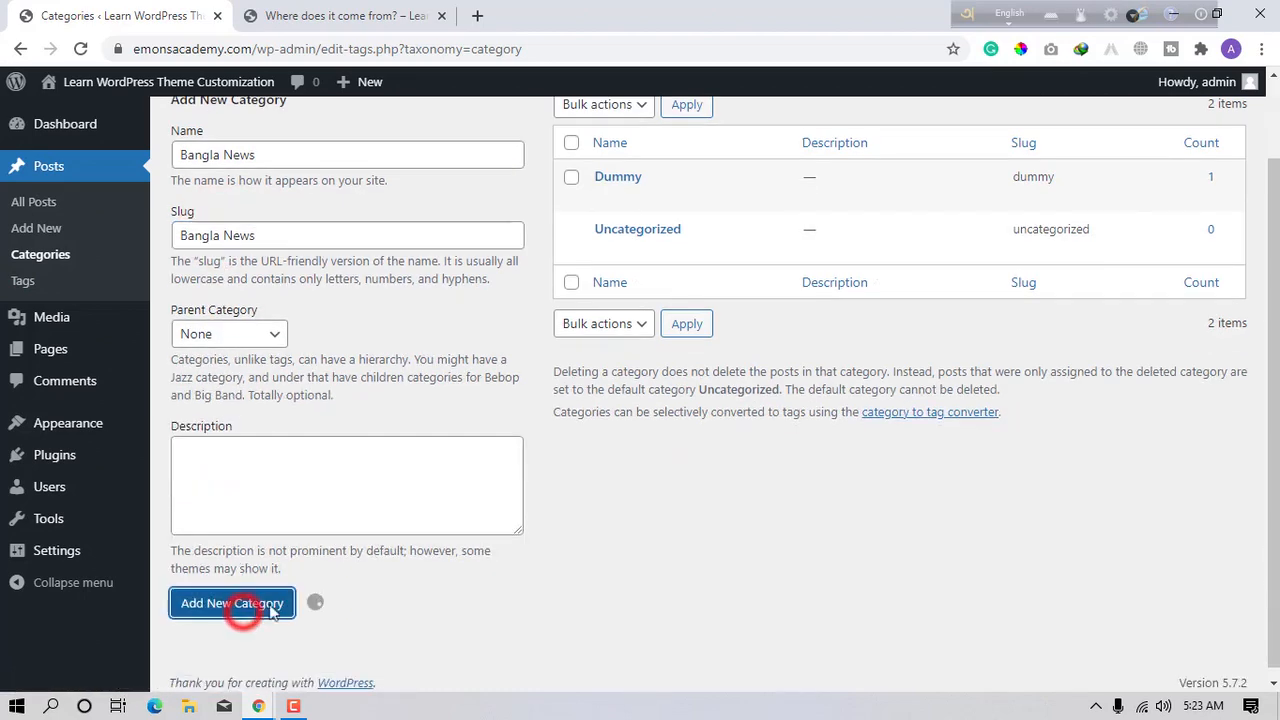
{"action": "scroll", "coordinate": [822, 458], "scroll_direction": "up", "scroll_amount": 2}
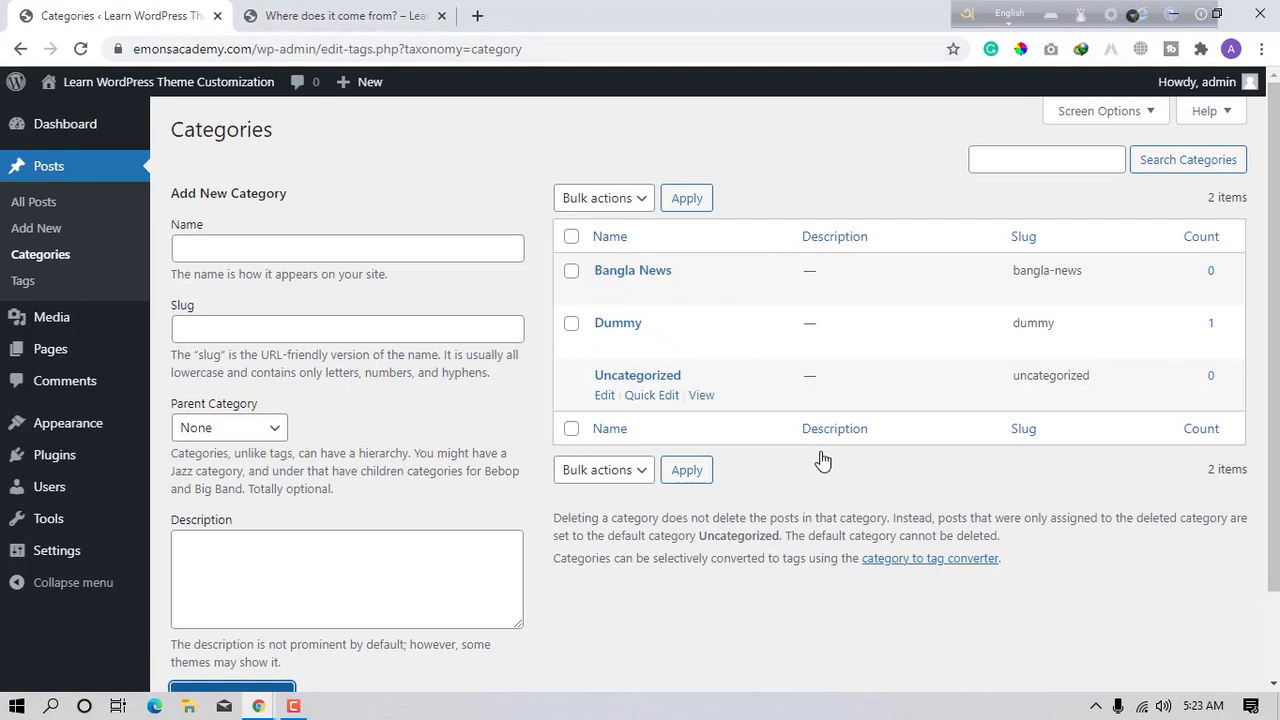
- Add the Bangla News category to the post "Where does it come from?" through Quick Edit, keeping Dummy assigned, and update it
{"action": "left_click", "coordinate": [30, 228]}
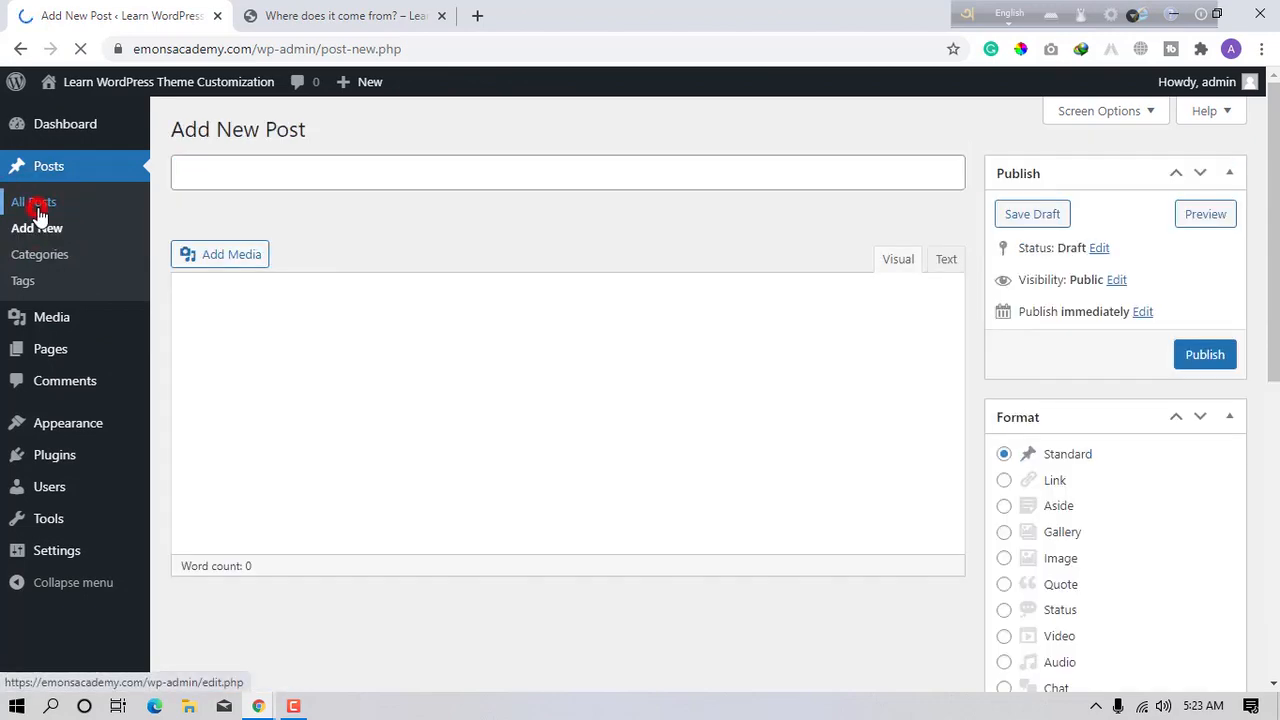
{"action": "left_click", "coordinate": [38, 208]}
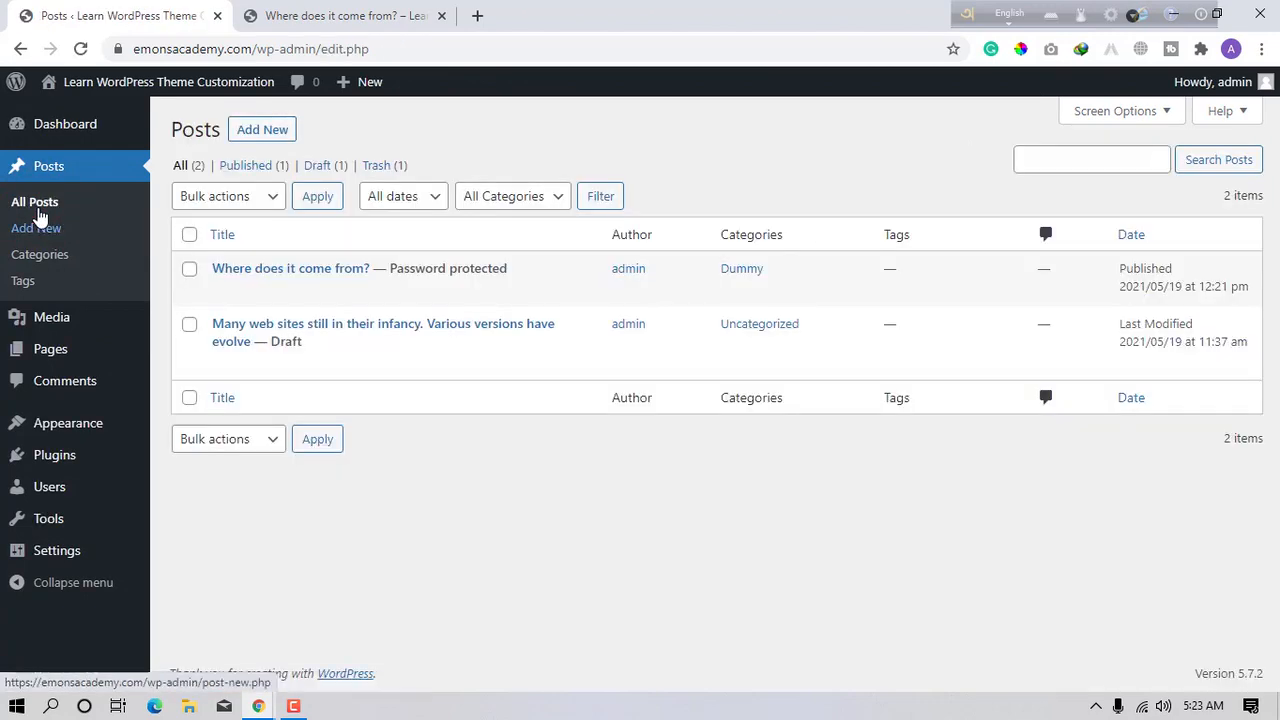
{"action": "left_click", "coordinate": [262, 298]}
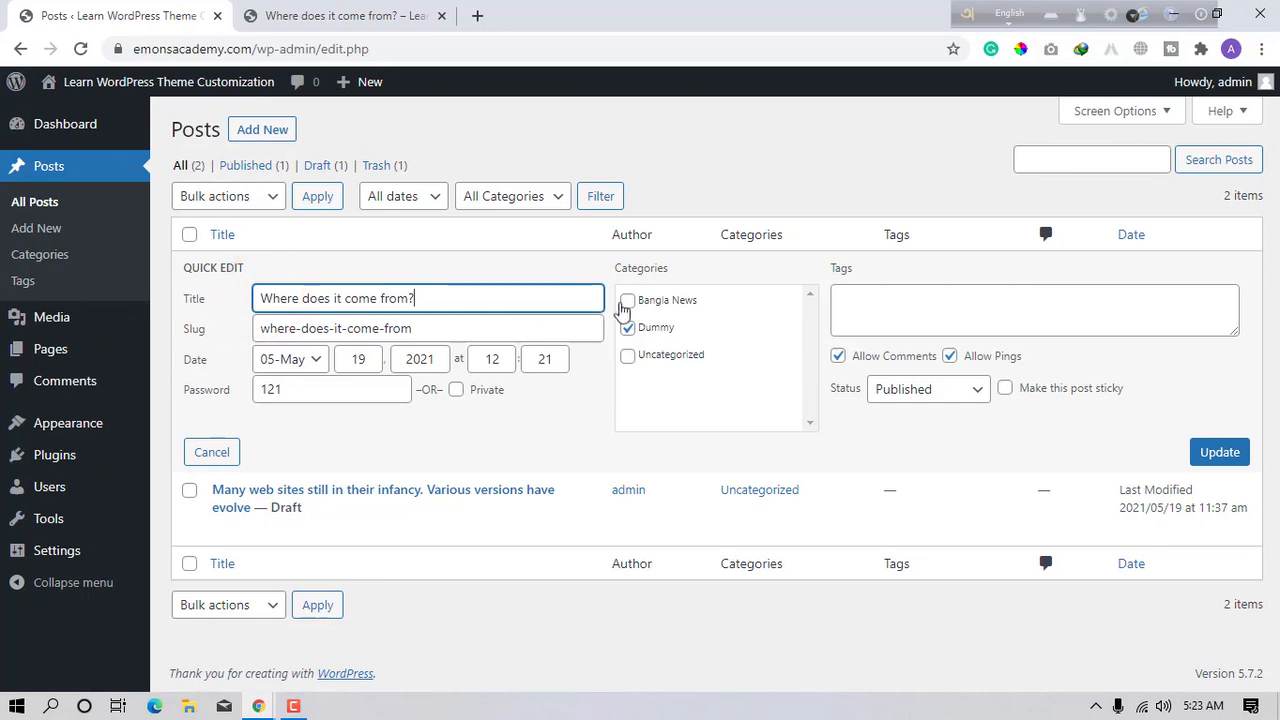
{"action": "left_click", "coordinate": [652, 311]}
{"action": "left_click", "coordinate": [1238, 456]}
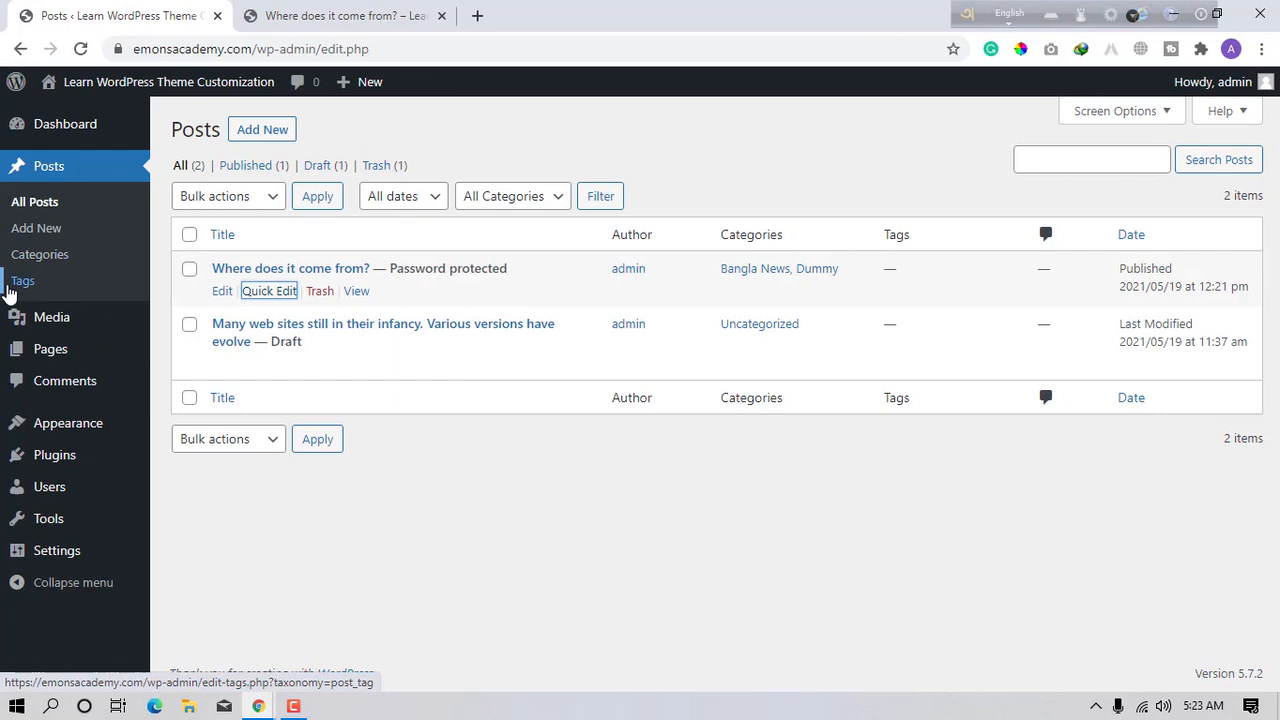
{"action": "mouse_move", "coordinate": [66, 318]}
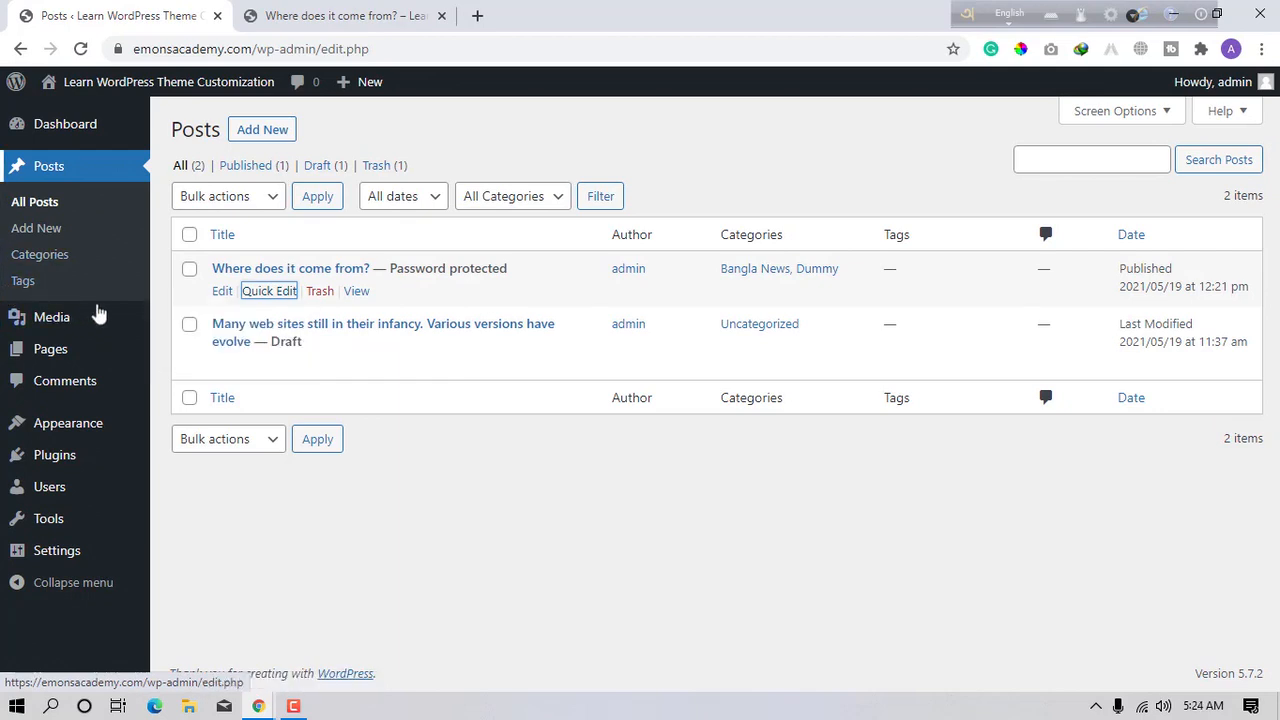